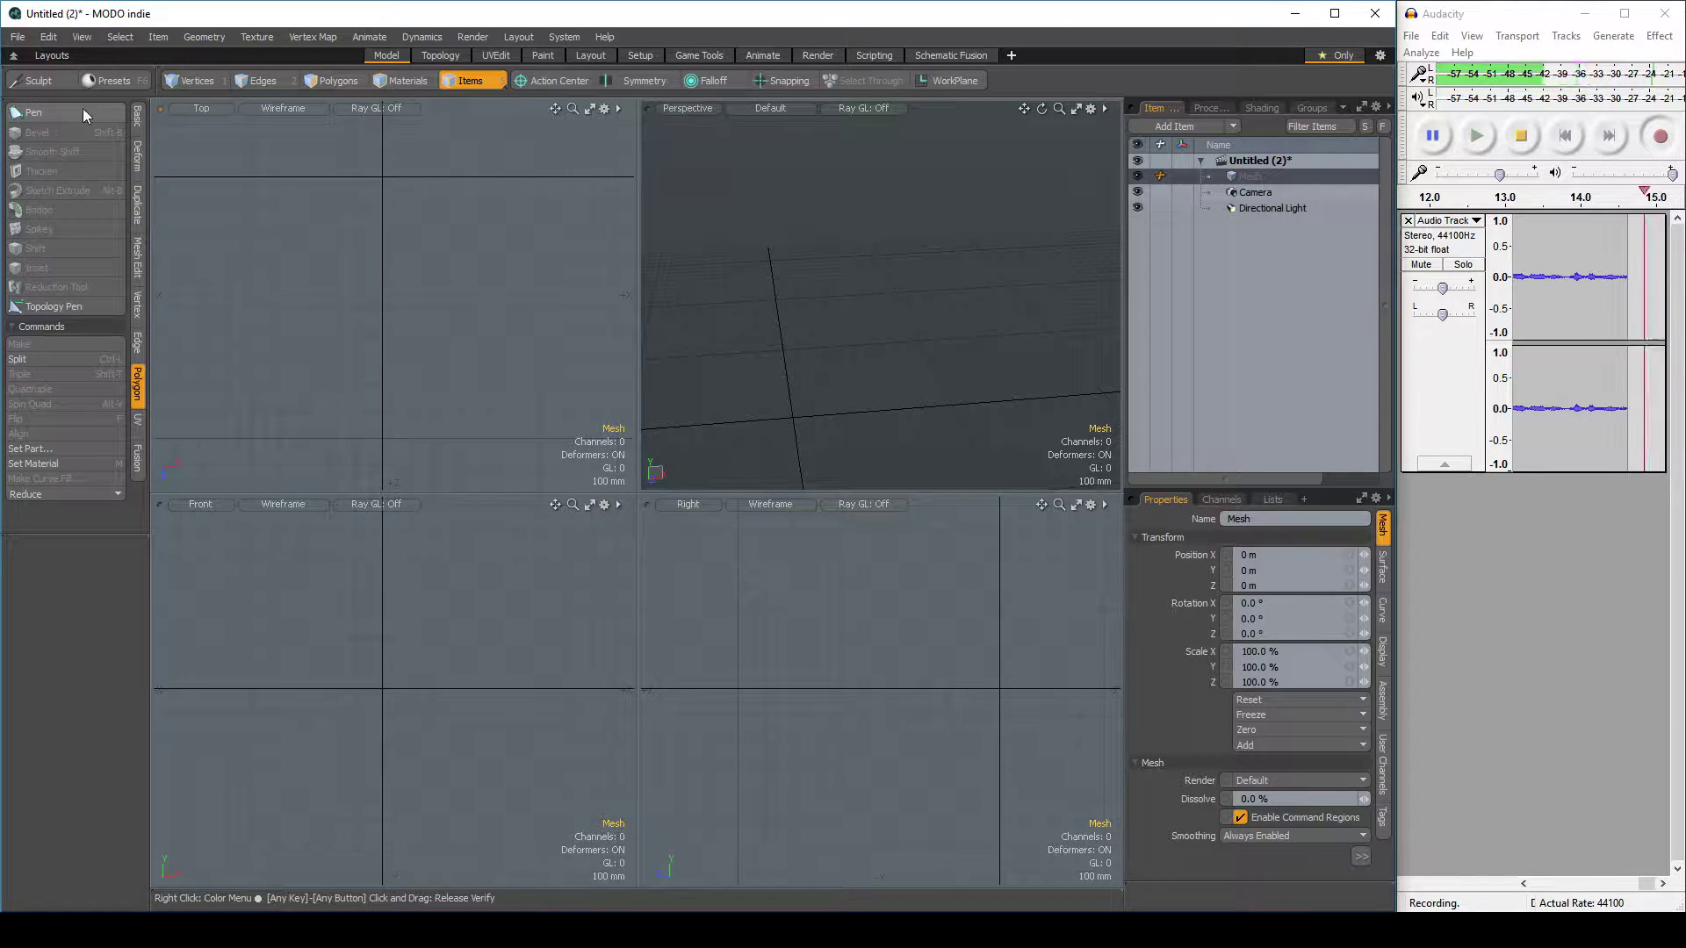
Draw a first quad in the Top view with the Pen tool set to Polygon and Make Quads
{"action": "left_click", "coordinate": [137, 115]}
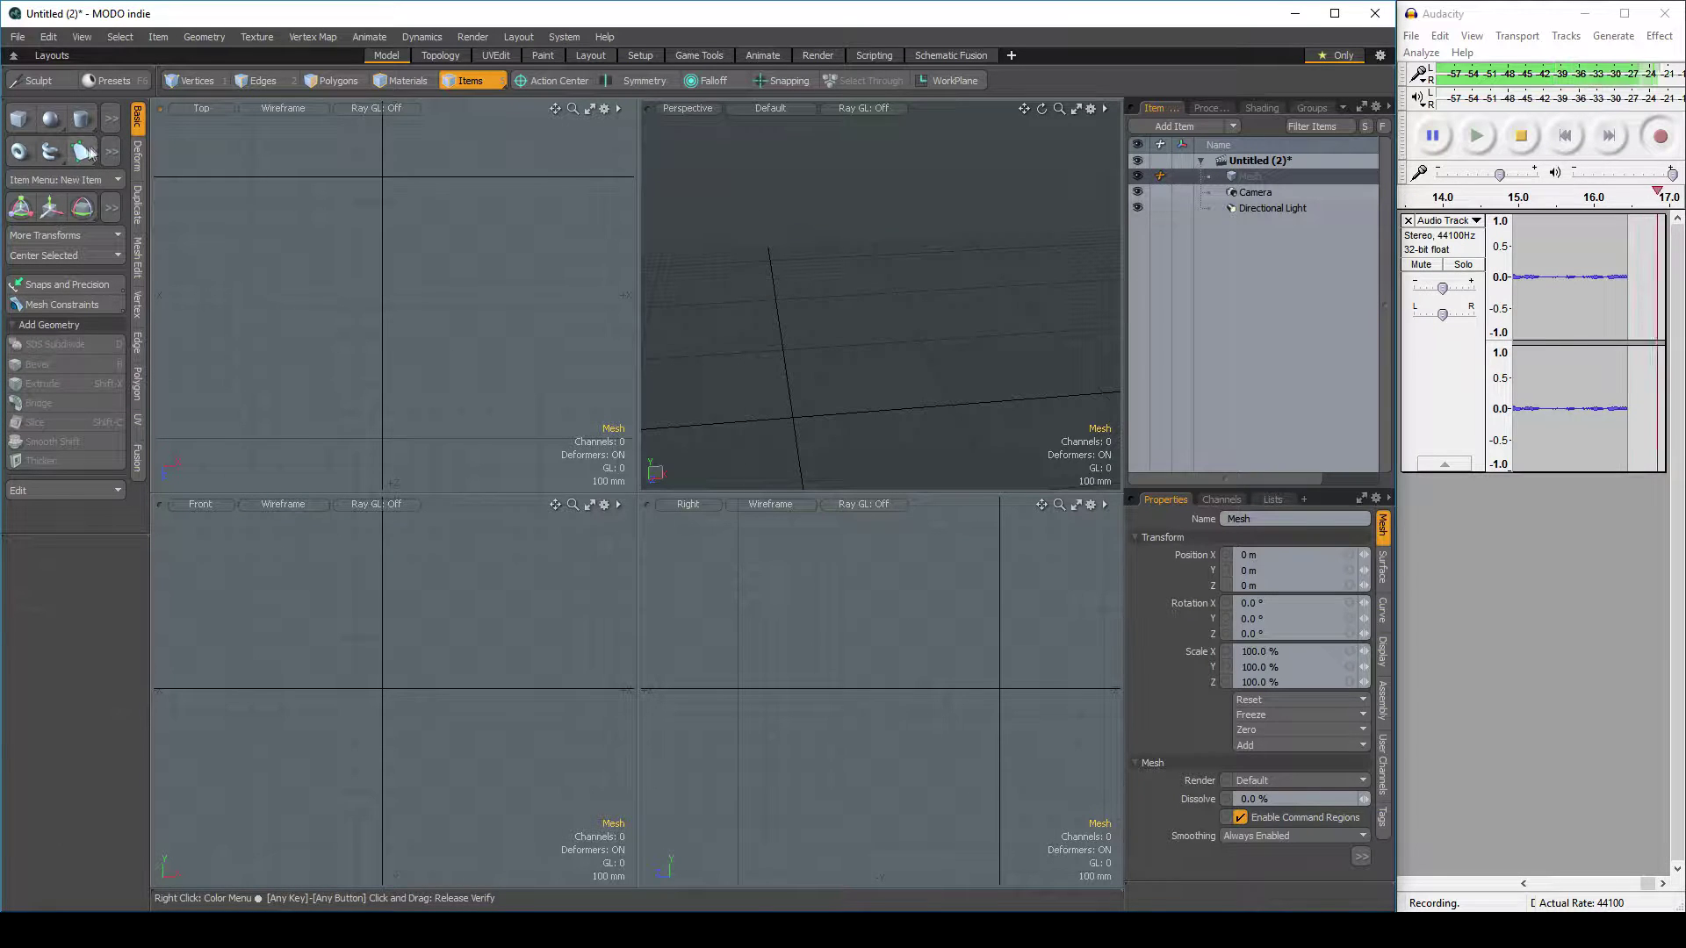
{"action": "left_click", "coordinate": [83, 152]}
{"action": "scroll", "coordinate": [478, 275], "scroll_direction": "down", "scroll_amount": 5}
{"action": "scroll", "coordinate": [478, 275], "scroll_direction": "down", "scroll_amount": 2}
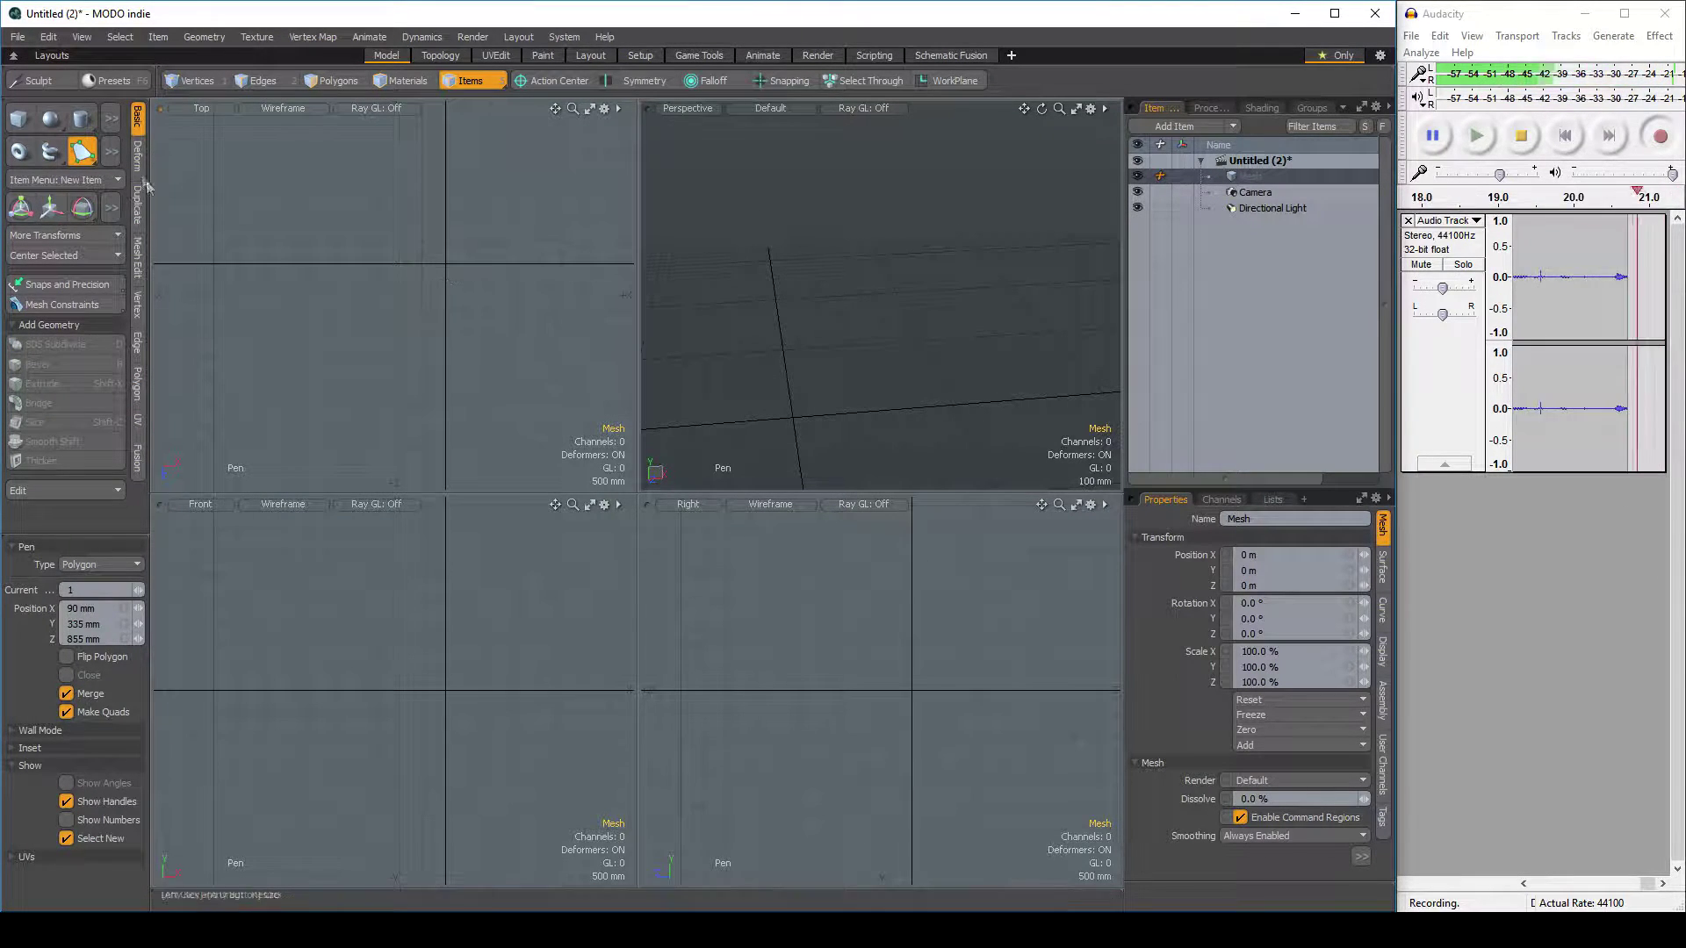
{"action": "scroll", "coordinate": [507, 311], "scroll_direction": "down", "scroll_amount": 1}
{"action": "left_click_drag", "start_coordinate": [441, 291], "coordinate": [225, 281], "text": "alt"}
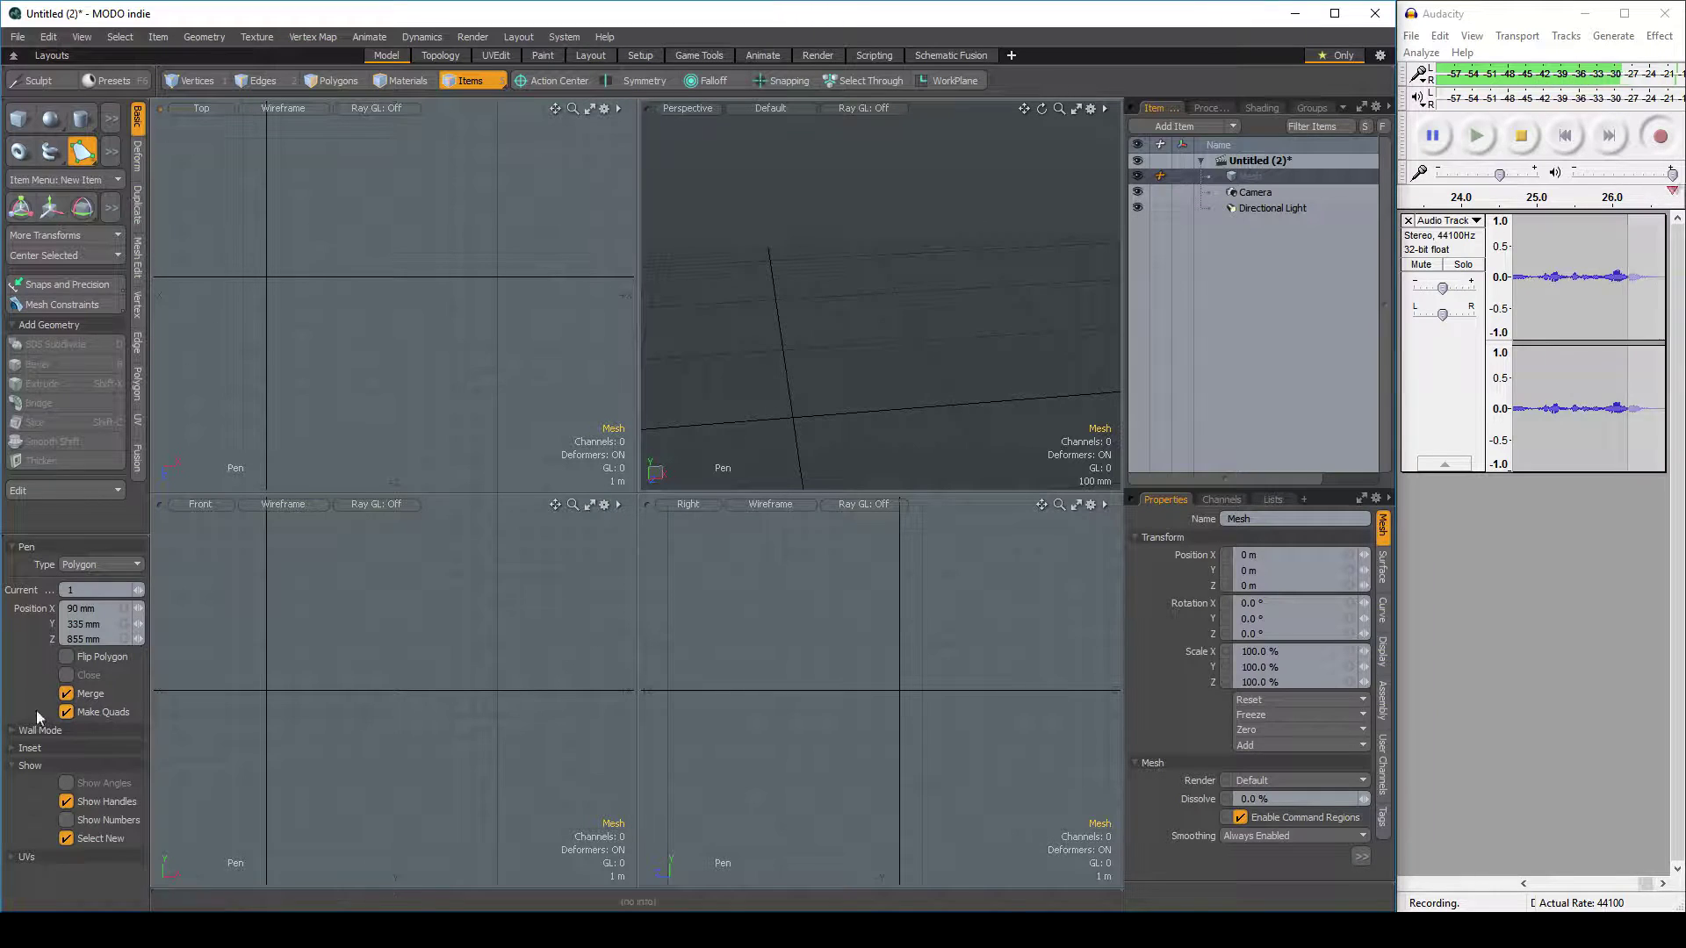
{"action": "scroll", "coordinate": [404, 381], "scroll_direction": "down", "scroll_amount": 3}
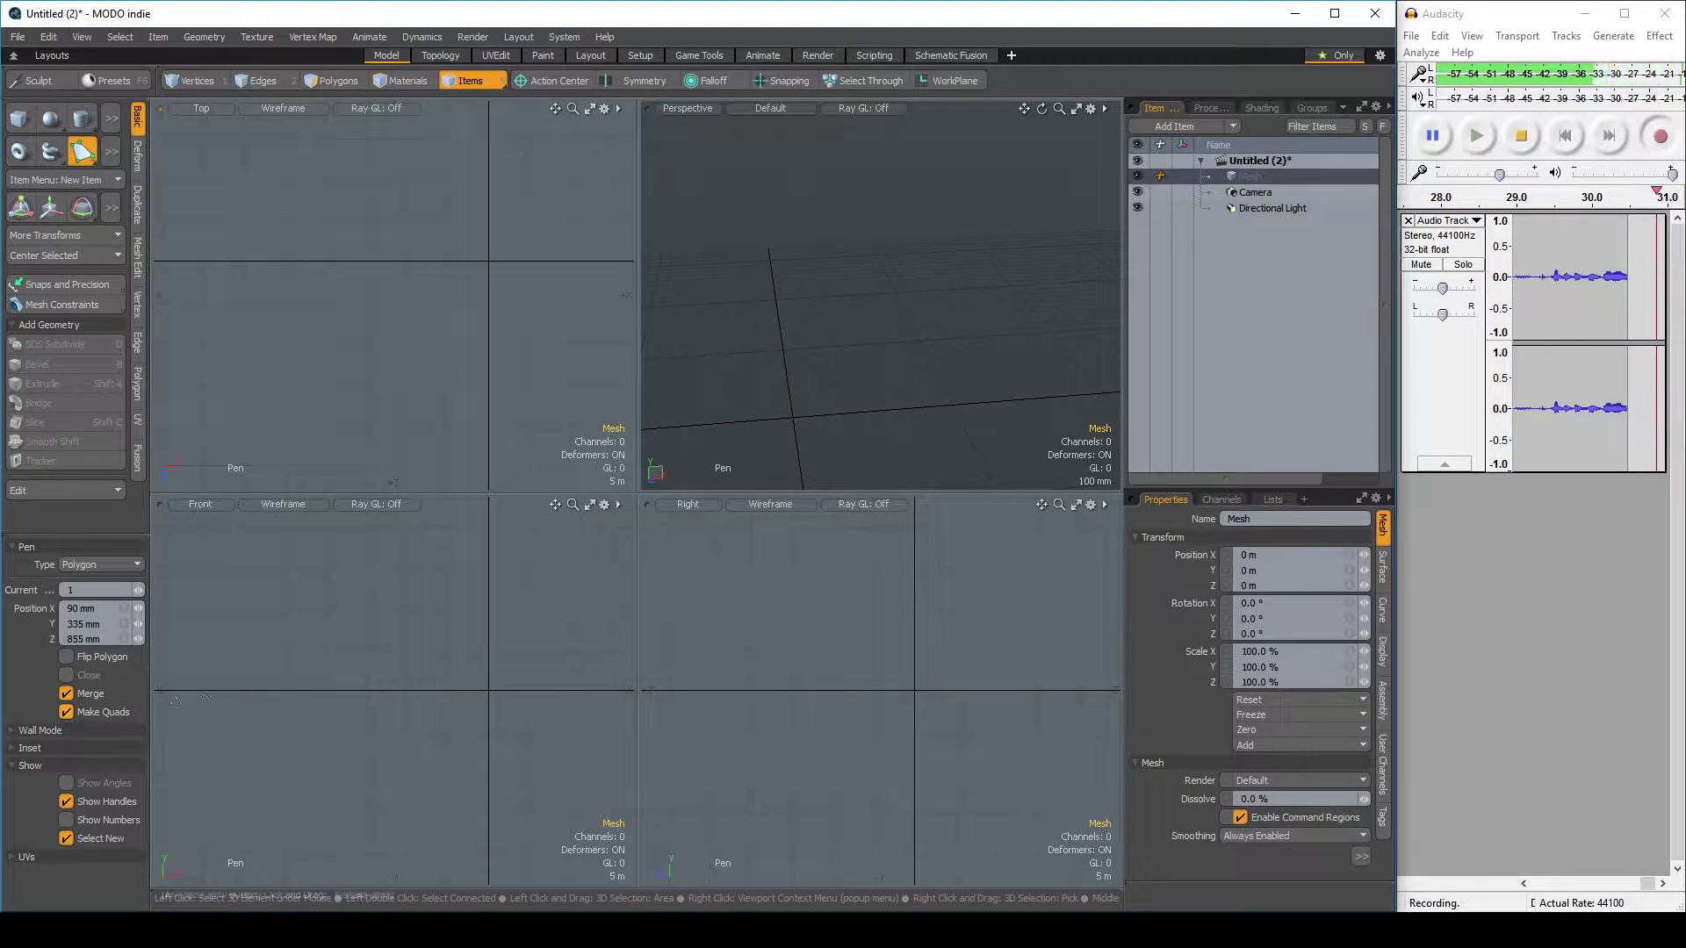
{"action": "left_click_drag", "start_coordinate": [429, 338], "coordinate": [305, 364], "text": "alt"}
{"action": "left_click", "coordinate": [172, 320]}
{"action": "left_click", "coordinate": [305, 425]}
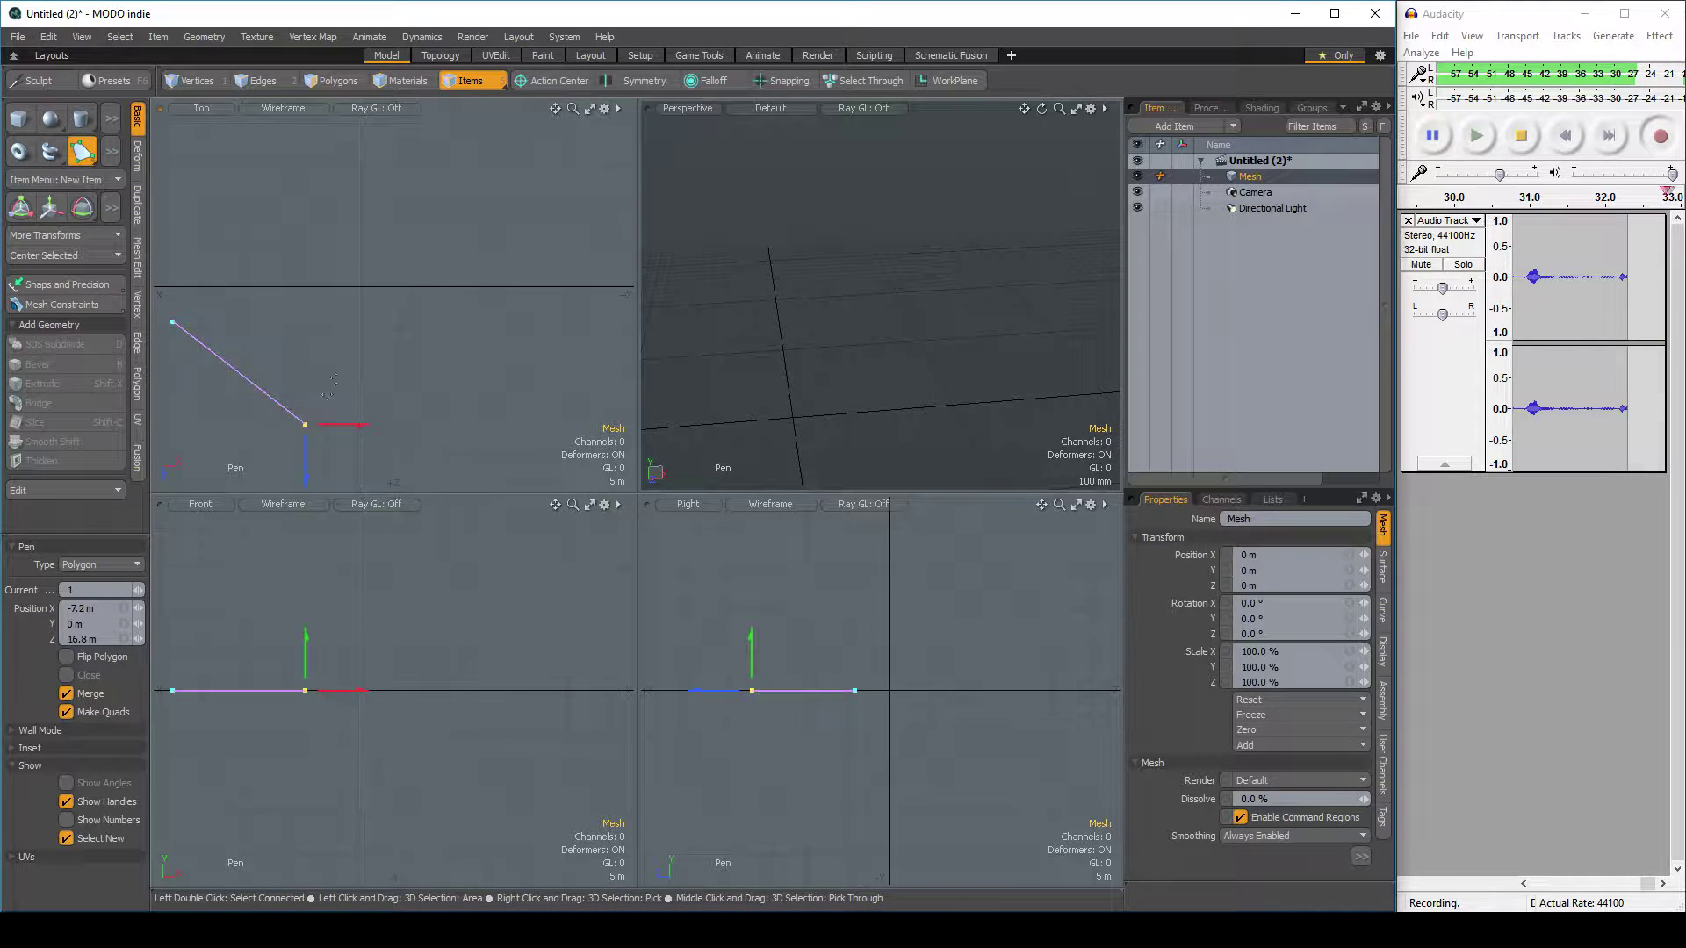
{"action": "left_click", "coordinate": [395, 291]}
{"action": "left_click", "coordinate": [263, 189]}
{"action": "left_click_drag", "start_coordinate": [411, 186], "coordinate": [346, 298], "text": "alt"}
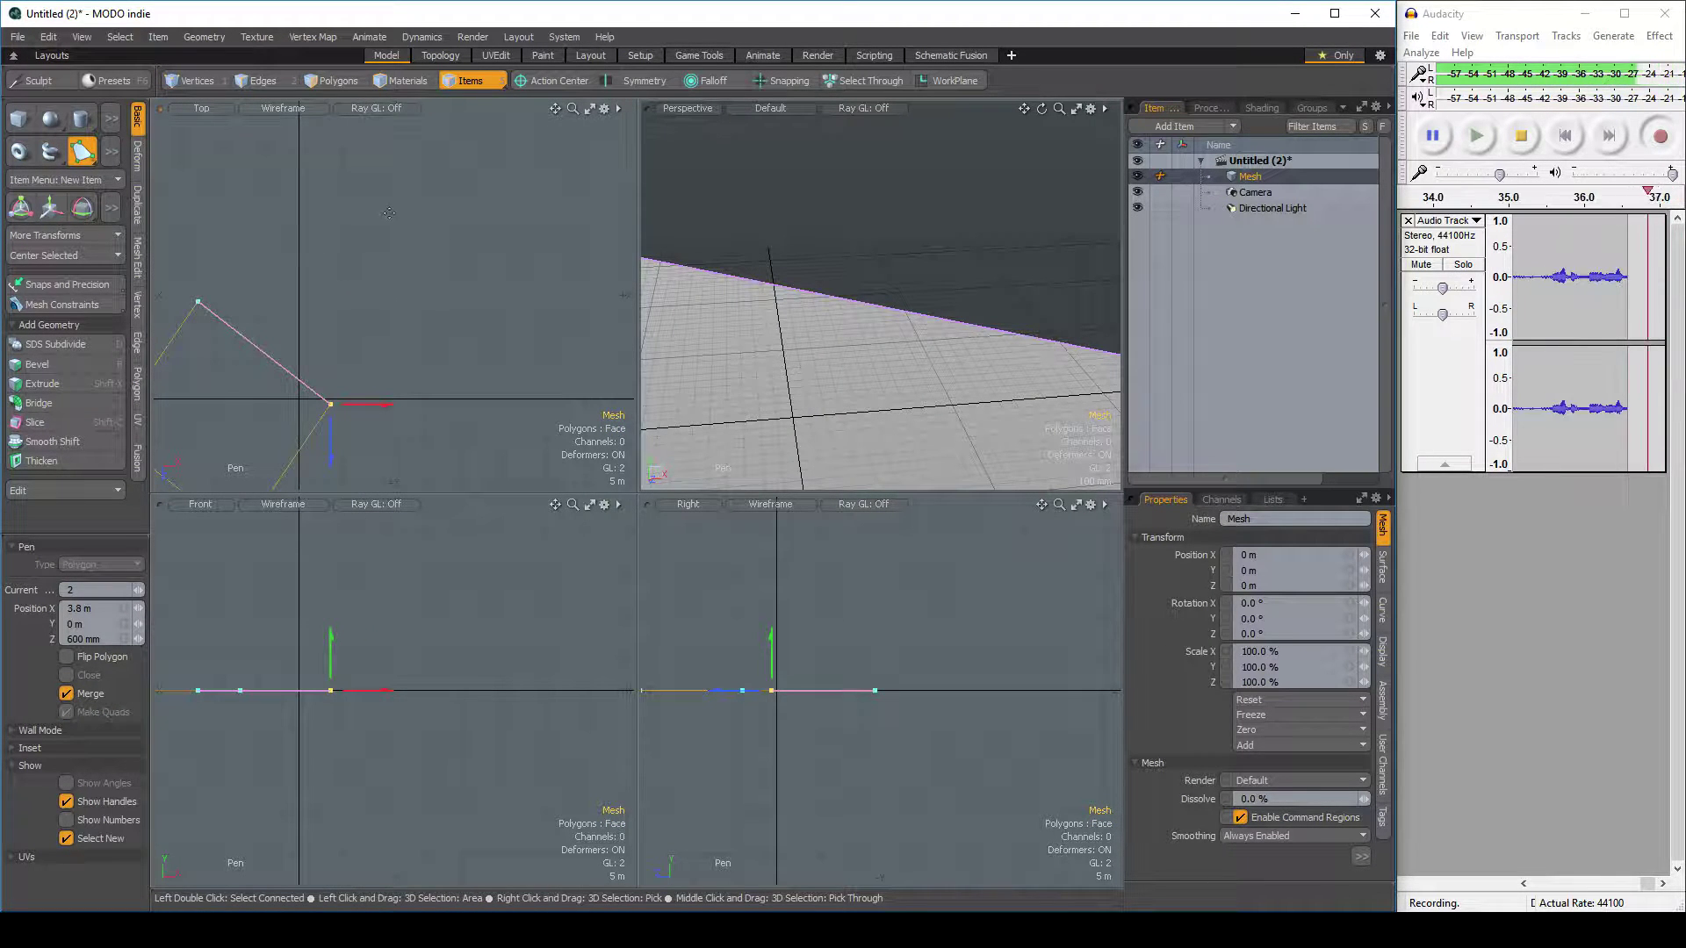
Extend the strip in the Top view with six more connected quads, ending at about X 79.5 m, Z 0 m
{"action": "left_click", "coordinate": [433, 217]}
{"action": "scroll", "coordinate": [457, 282], "scroll_direction": "down", "scroll_amount": 1}
{"action": "left_click_drag", "start_coordinate": [370, 287], "coordinate": [299, 486], "text": "alt"}
{"action": "left_click", "coordinate": [489, 202]}
{"action": "scroll", "coordinate": [527, 346], "scroll_direction": "down", "scroll_amount": 2}
{"action": "left_click_drag", "start_coordinate": [526, 346], "coordinate": [305, 287], "text": "alt"}
{"action": "left_click", "coordinate": [434, 285]}
{"action": "left_click", "coordinate": [496, 148]}
{"action": "left_click", "coordinate": [517, 387]}
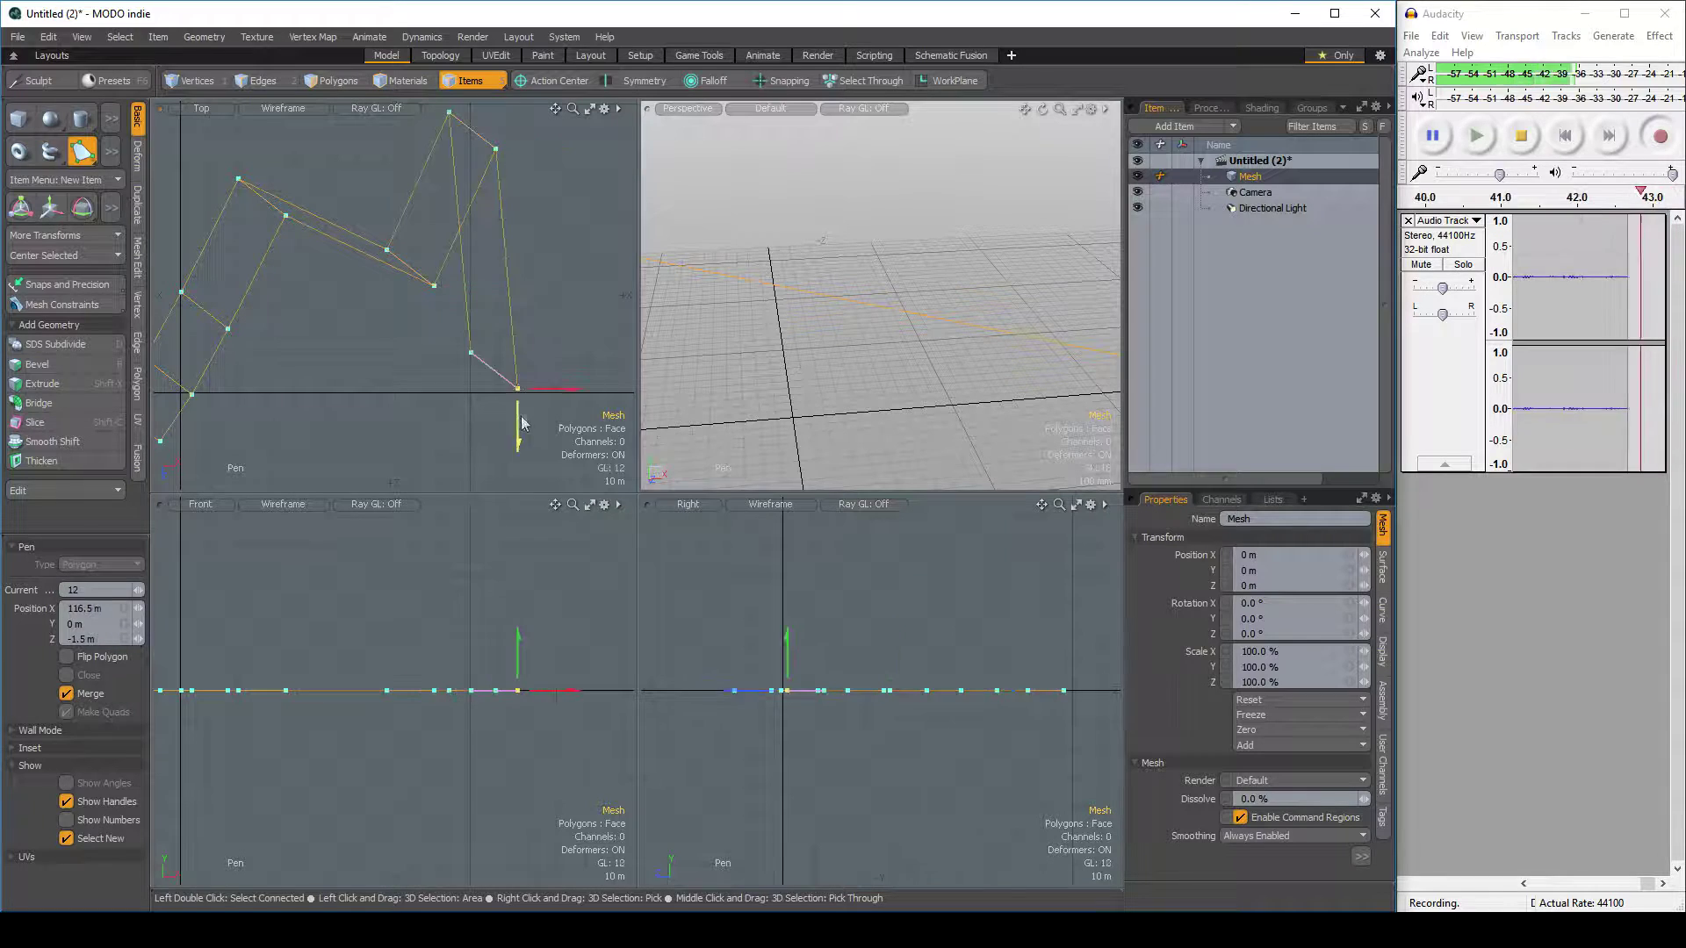
{"action": "left_click", "coordinate": [411, 392]}
Move one outer strip point to about X 45.8 m, Z -99.6 m and the inner point beside it to about X 68 m, Z -61.5 m
{"action": "scroll", "coordinate": [442, 409], "scroll_direction": "down", "scroll_amount": 3}
{"action": "left_click_drag", "start_coordinate": [441, 409], "coordinate": [520, 259], "text": "alt"}
{"action": "scroll", "coordinate": [527, 260], "scroll_direction": "up", "scroll_amount": 1}
{"action": "scroll", "coordinate": [413, 261], "scroll_direction": "up", "scroll_amount": 2}
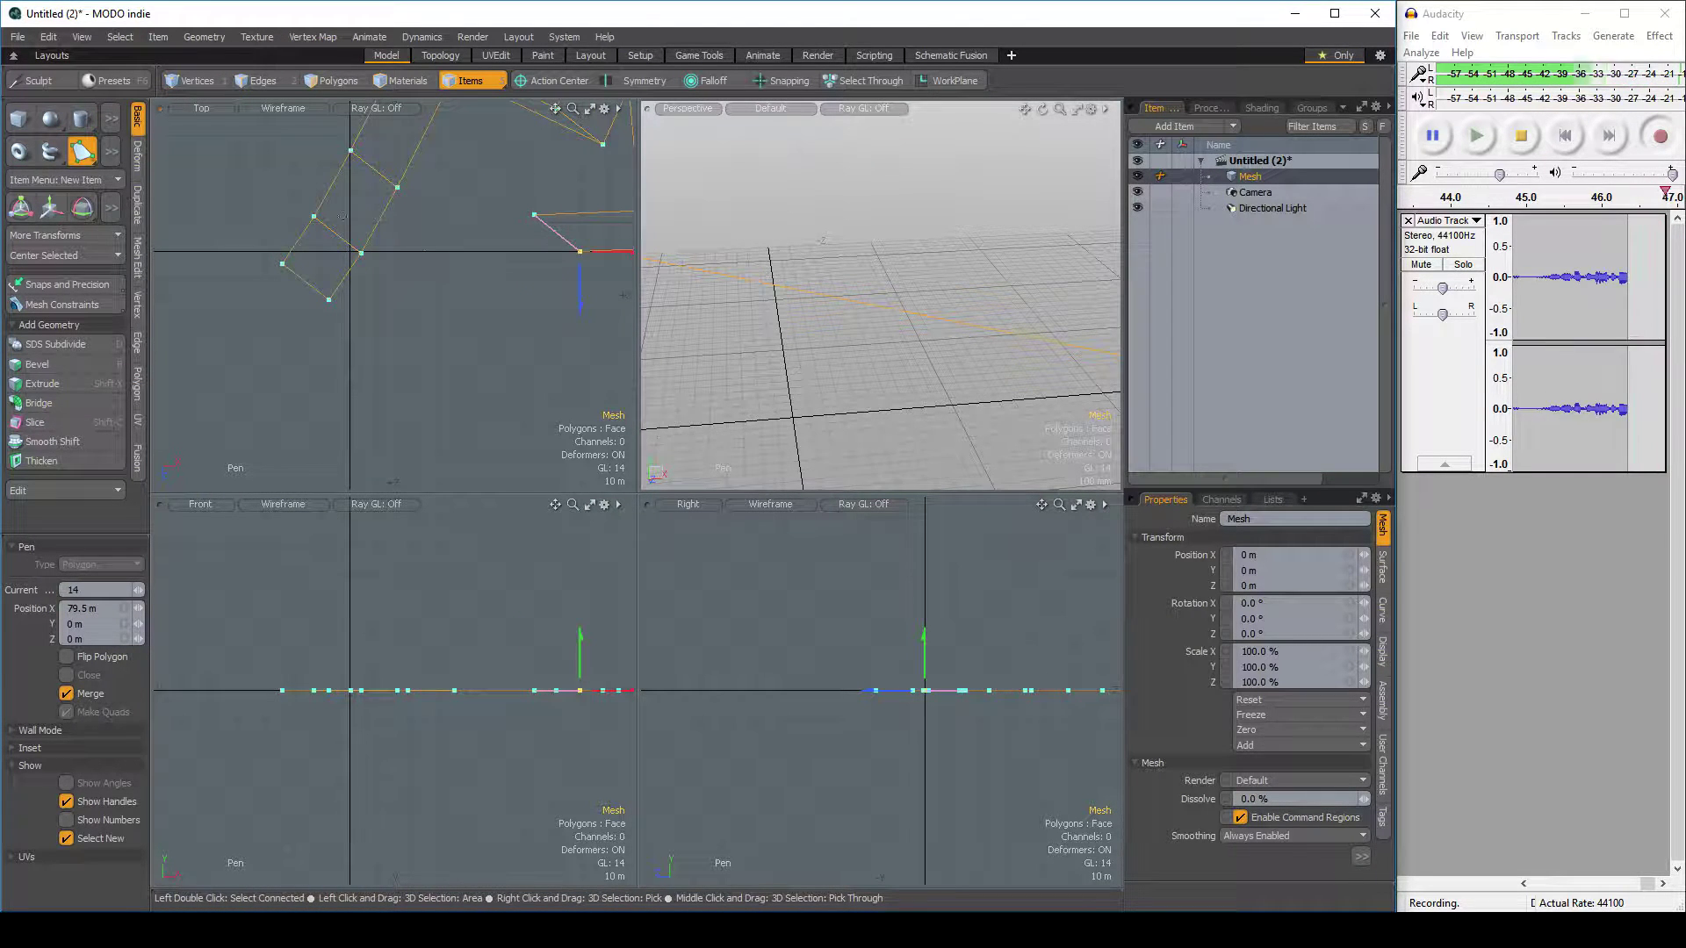
{"action": "scroll", "coordinate": [384, 268], "scroll_direction": "up", "scroll_amount": 2}
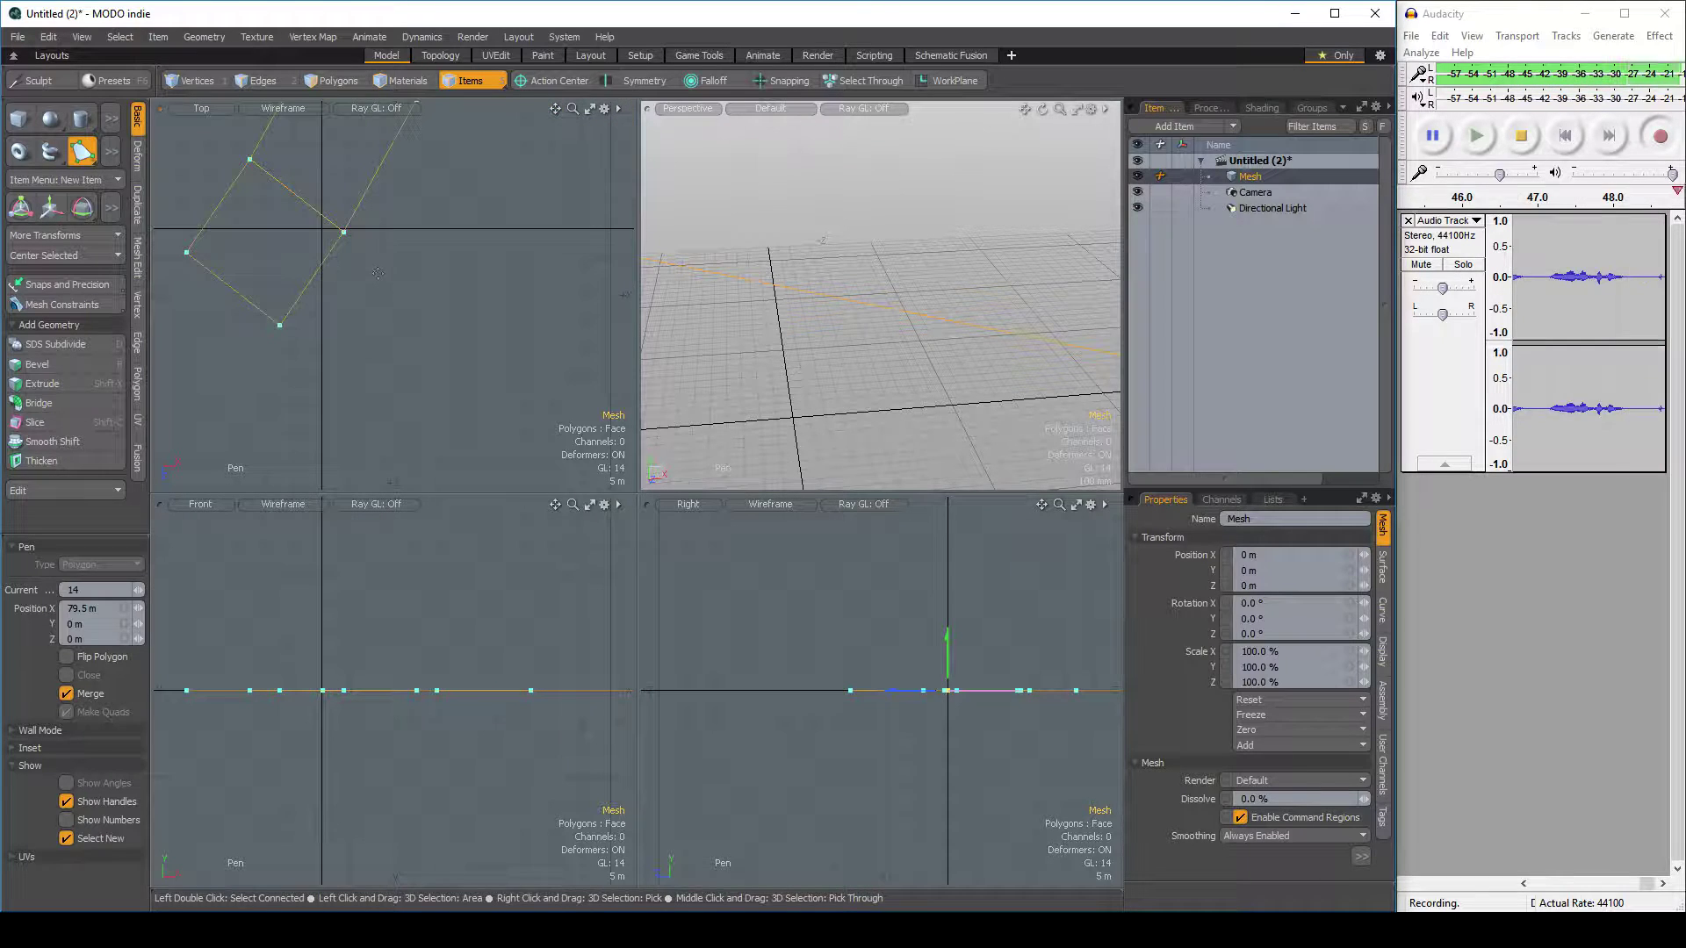
{"action": "left_click_drag", "start_coordinate": [474, 238], "coordinate": [368, 478], "text": "alt"}
{"action": "scroll", "coordinate": [461, 228], "scroll_direction": "down", "scroll_amount": 2}
{"action": "left_click_drag", "start_coordinate": [591, 245], "coordinate": [380, 328], "text": "alt"}
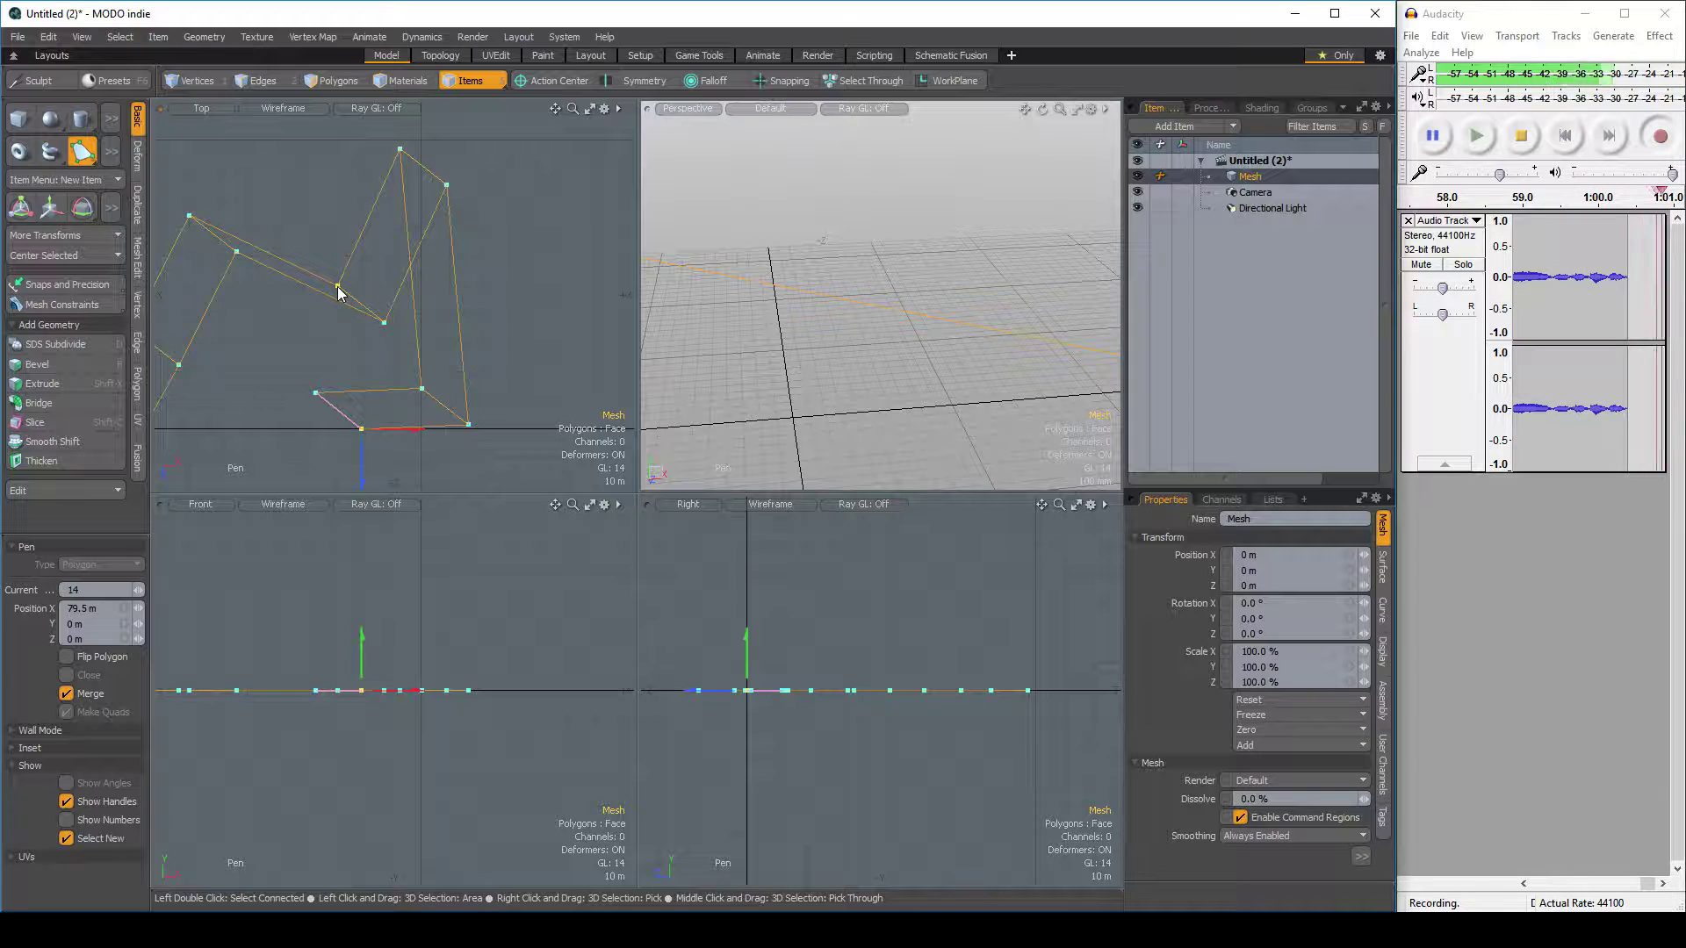
{"action": "left_click_drag", "start_coordinate": [337, 286], "coordinate": [264, 193]}
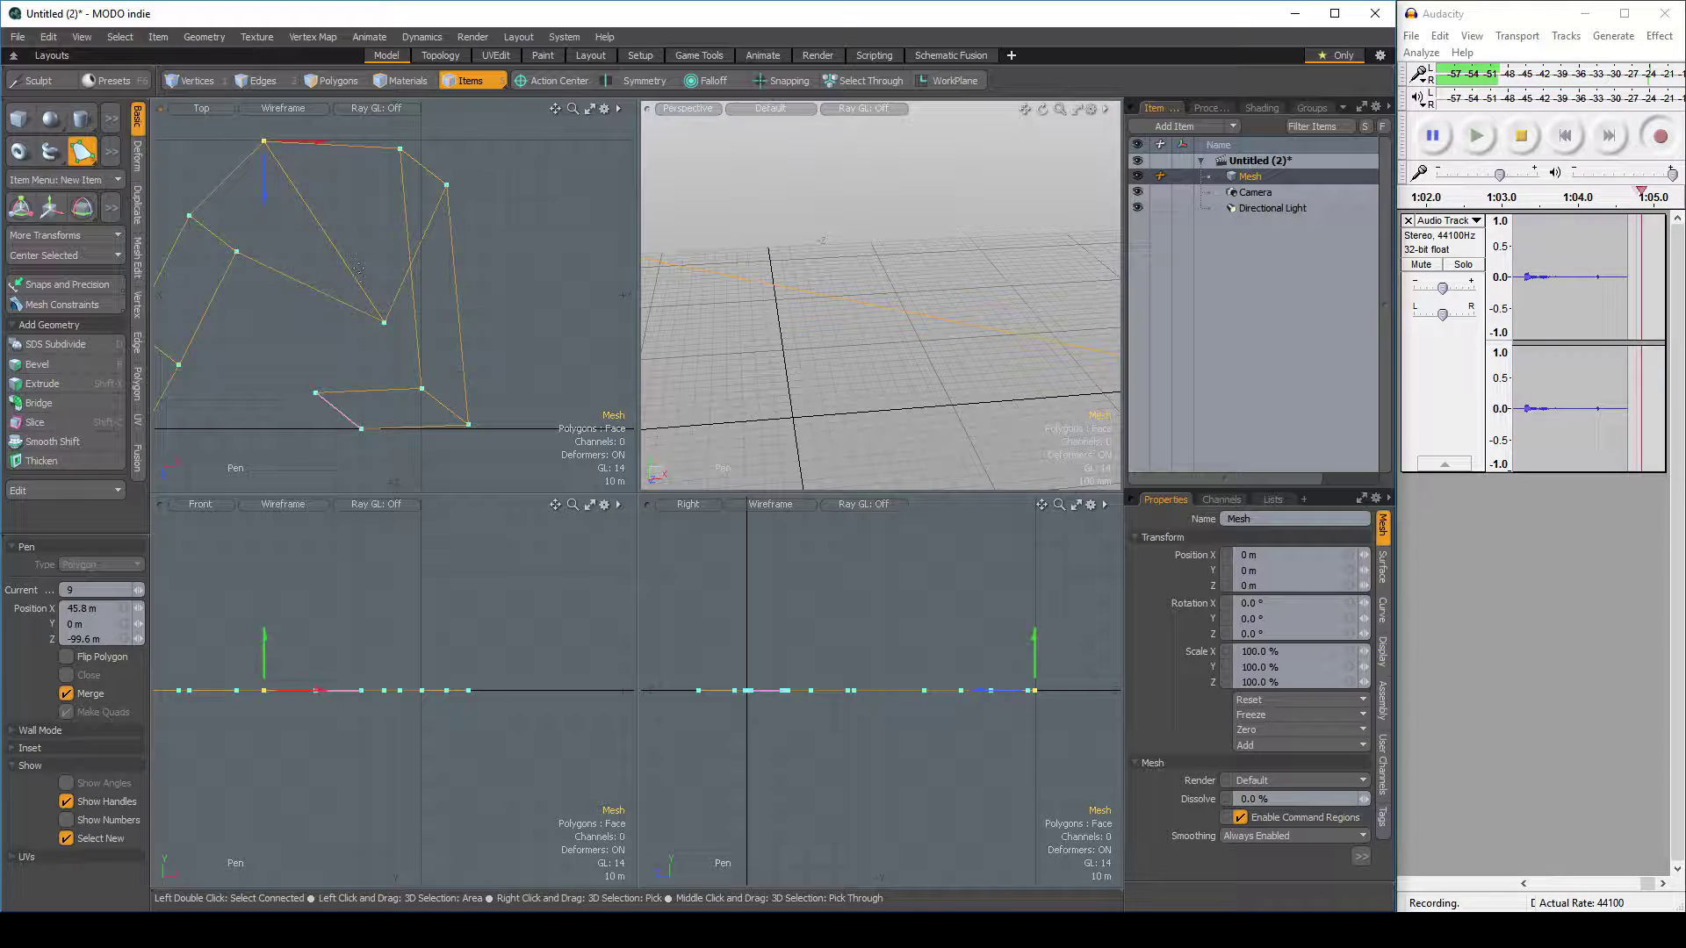
{"action": "left_click_drag", "start_coordinate": [383, 323], "coordinate": [351, 292]}
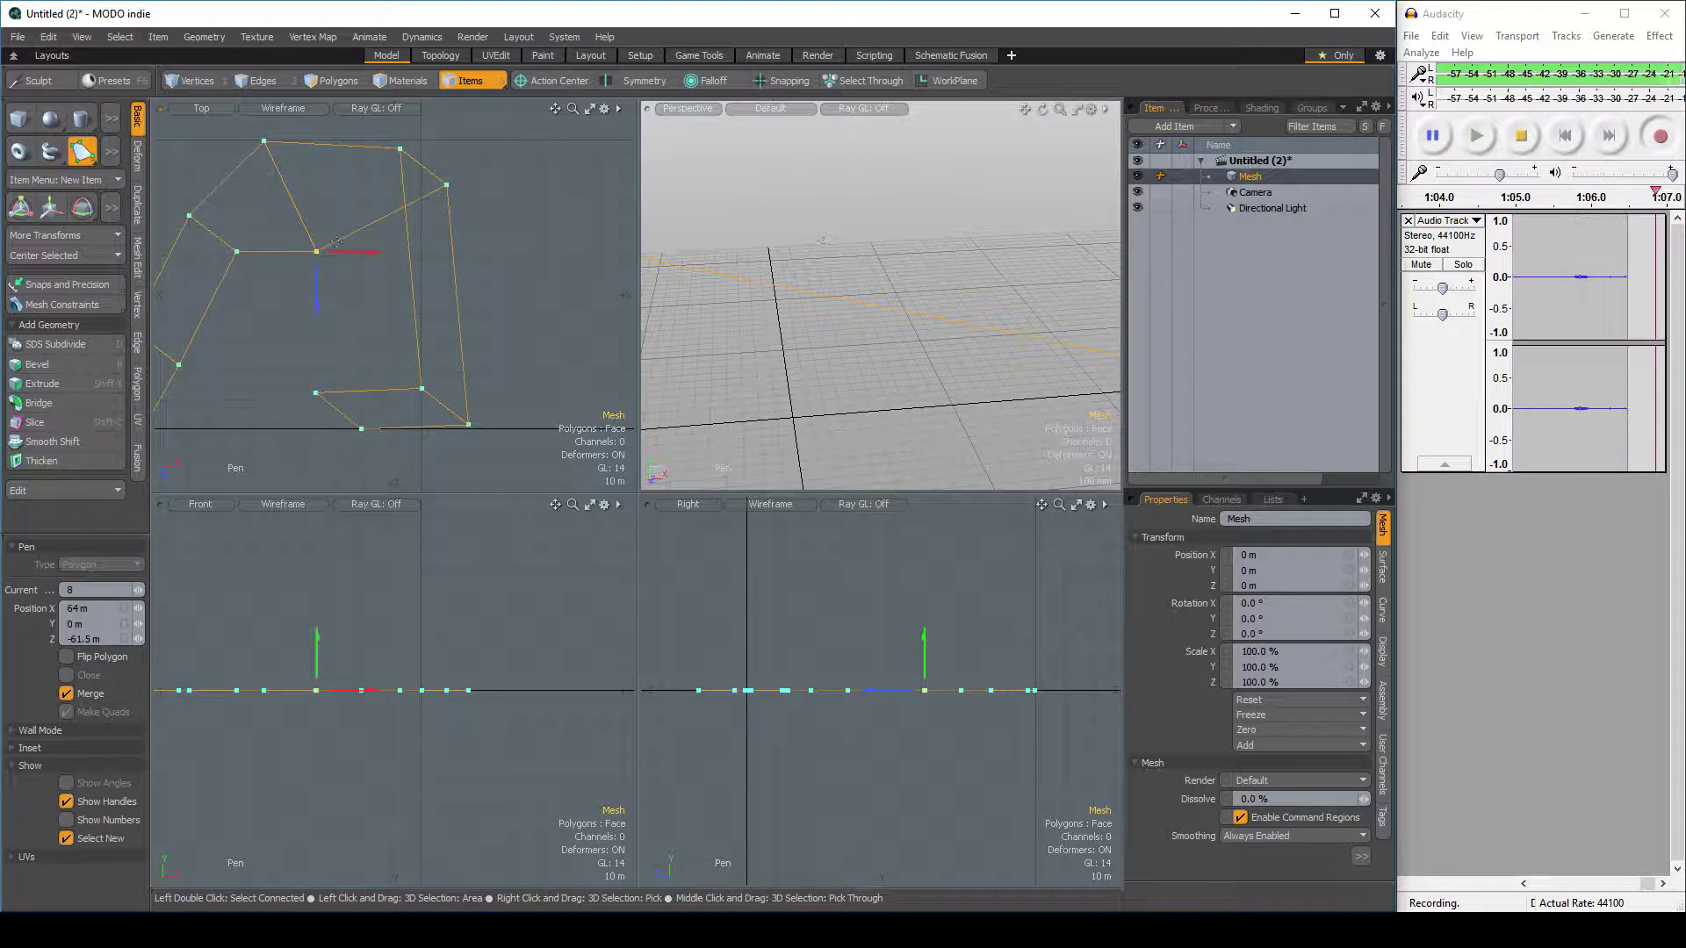
{"action": "left_click_drag", "start_coordinate": [390, 252], "coordinate": [378, 252]}
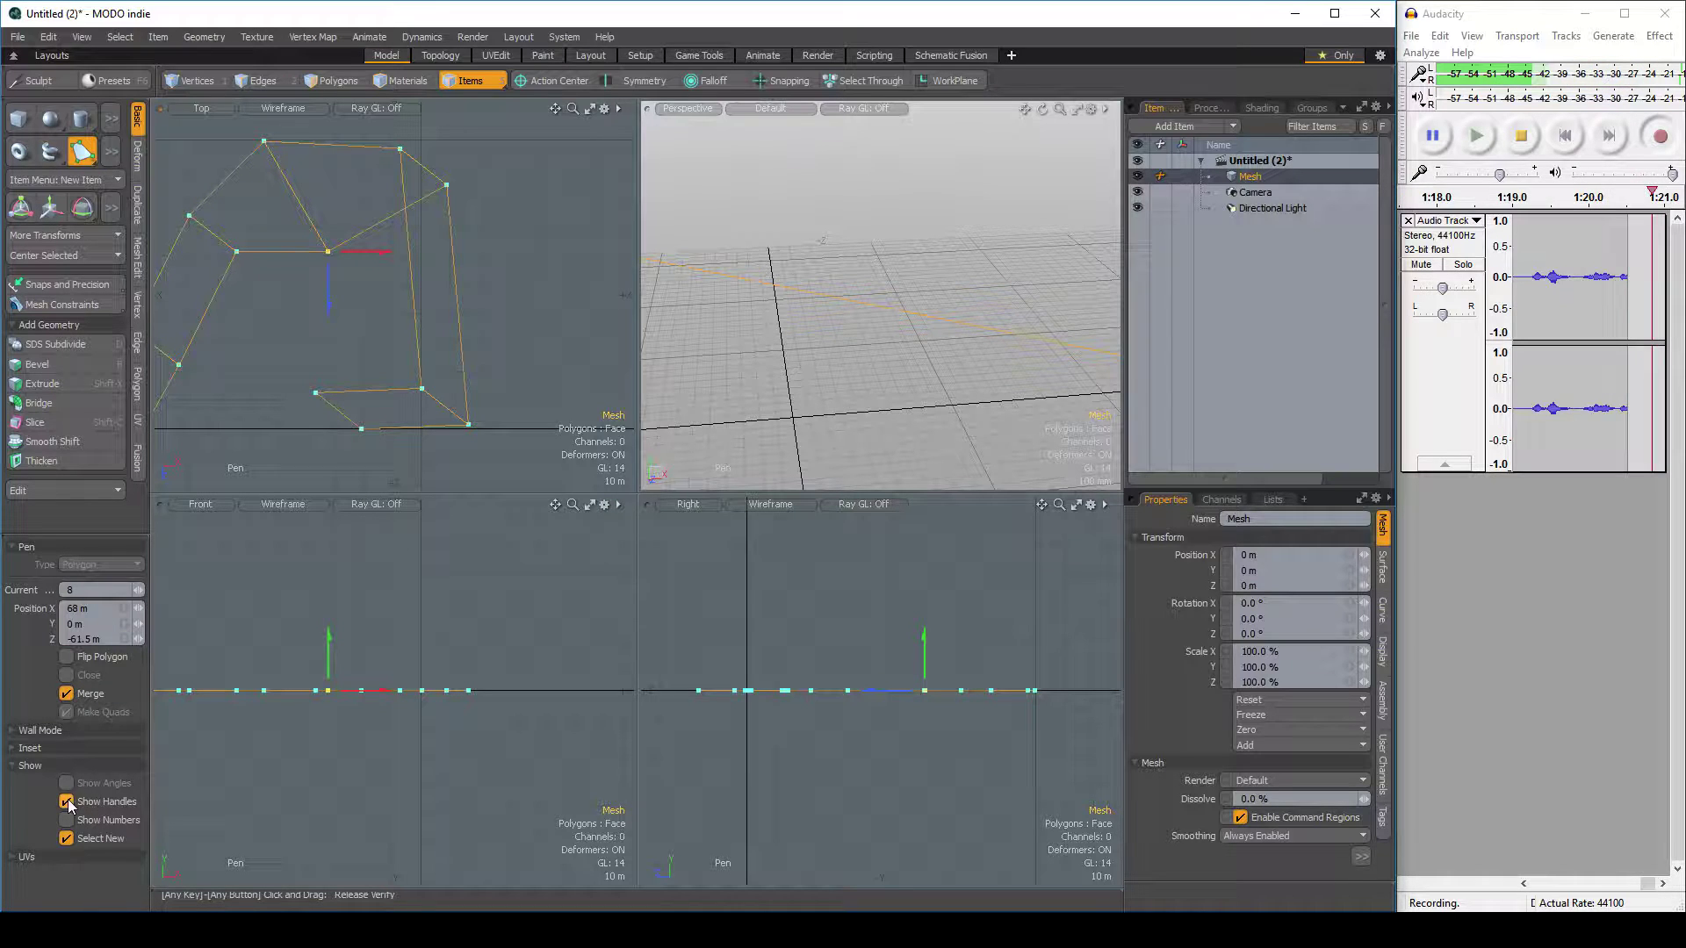
Move the strip's far upper point to about X 96.8 m, Z -107.1 m, drop the Pen tool and deselect the mesh
{"action": "scroll", "coordinate": [373, 294], "scroll_direction": "down", "scroll_amount": 3}
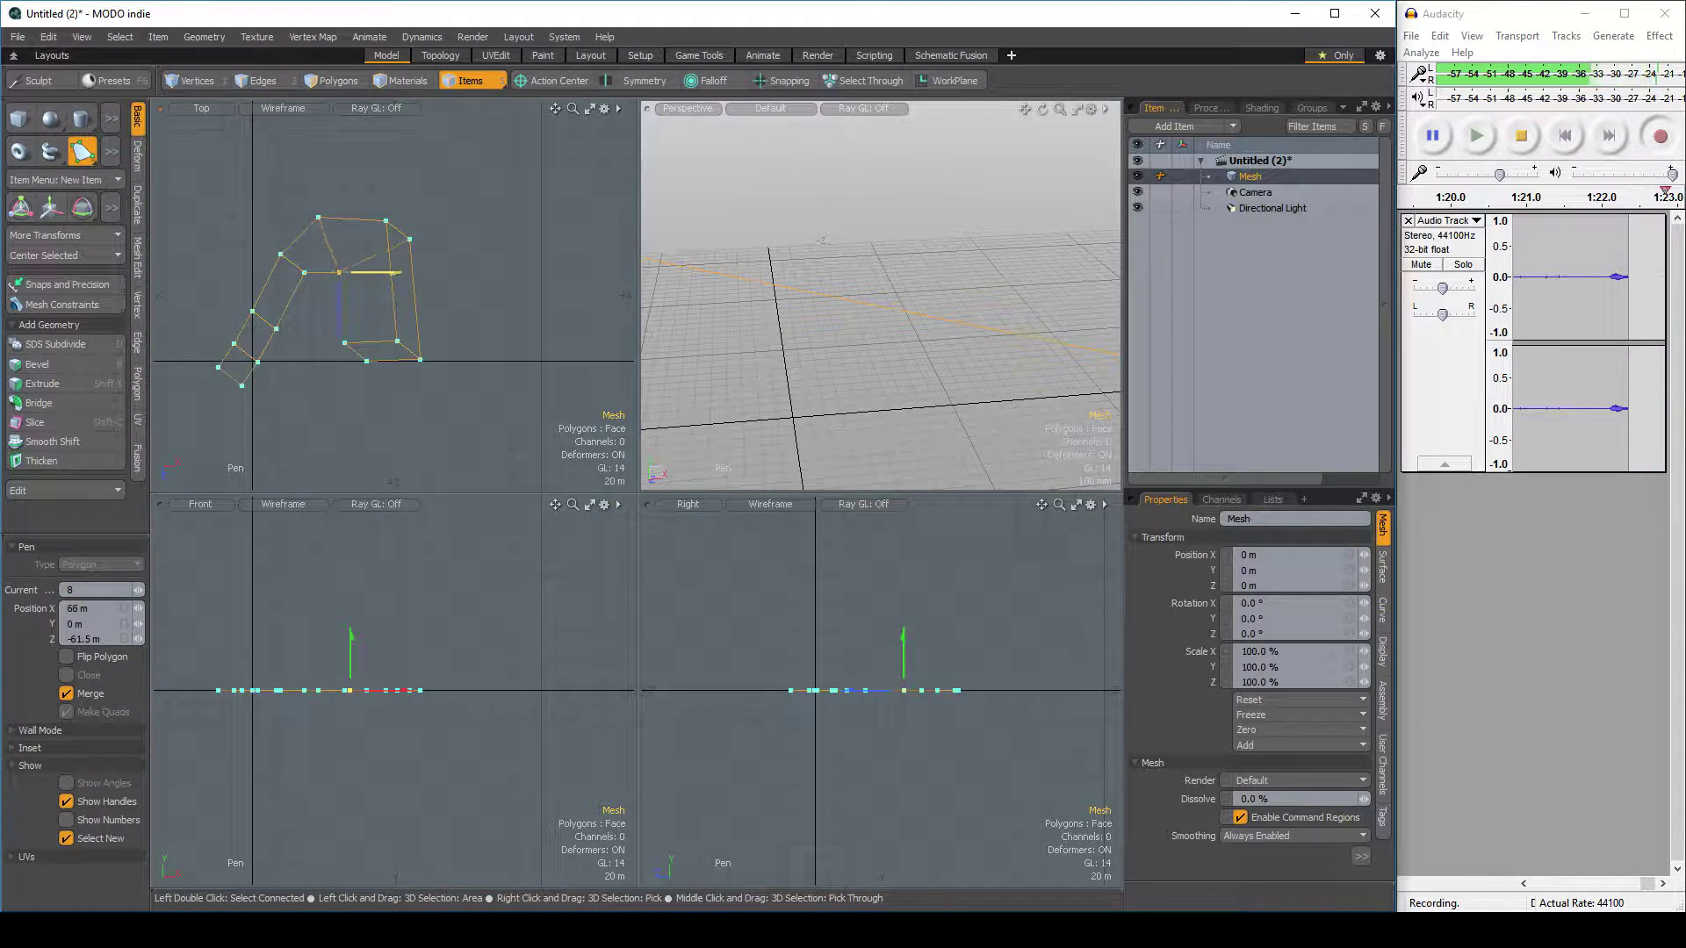
{"action": "left_click_drag", "start_coordinate": [350, 294], "coordinate": [398, 270]}
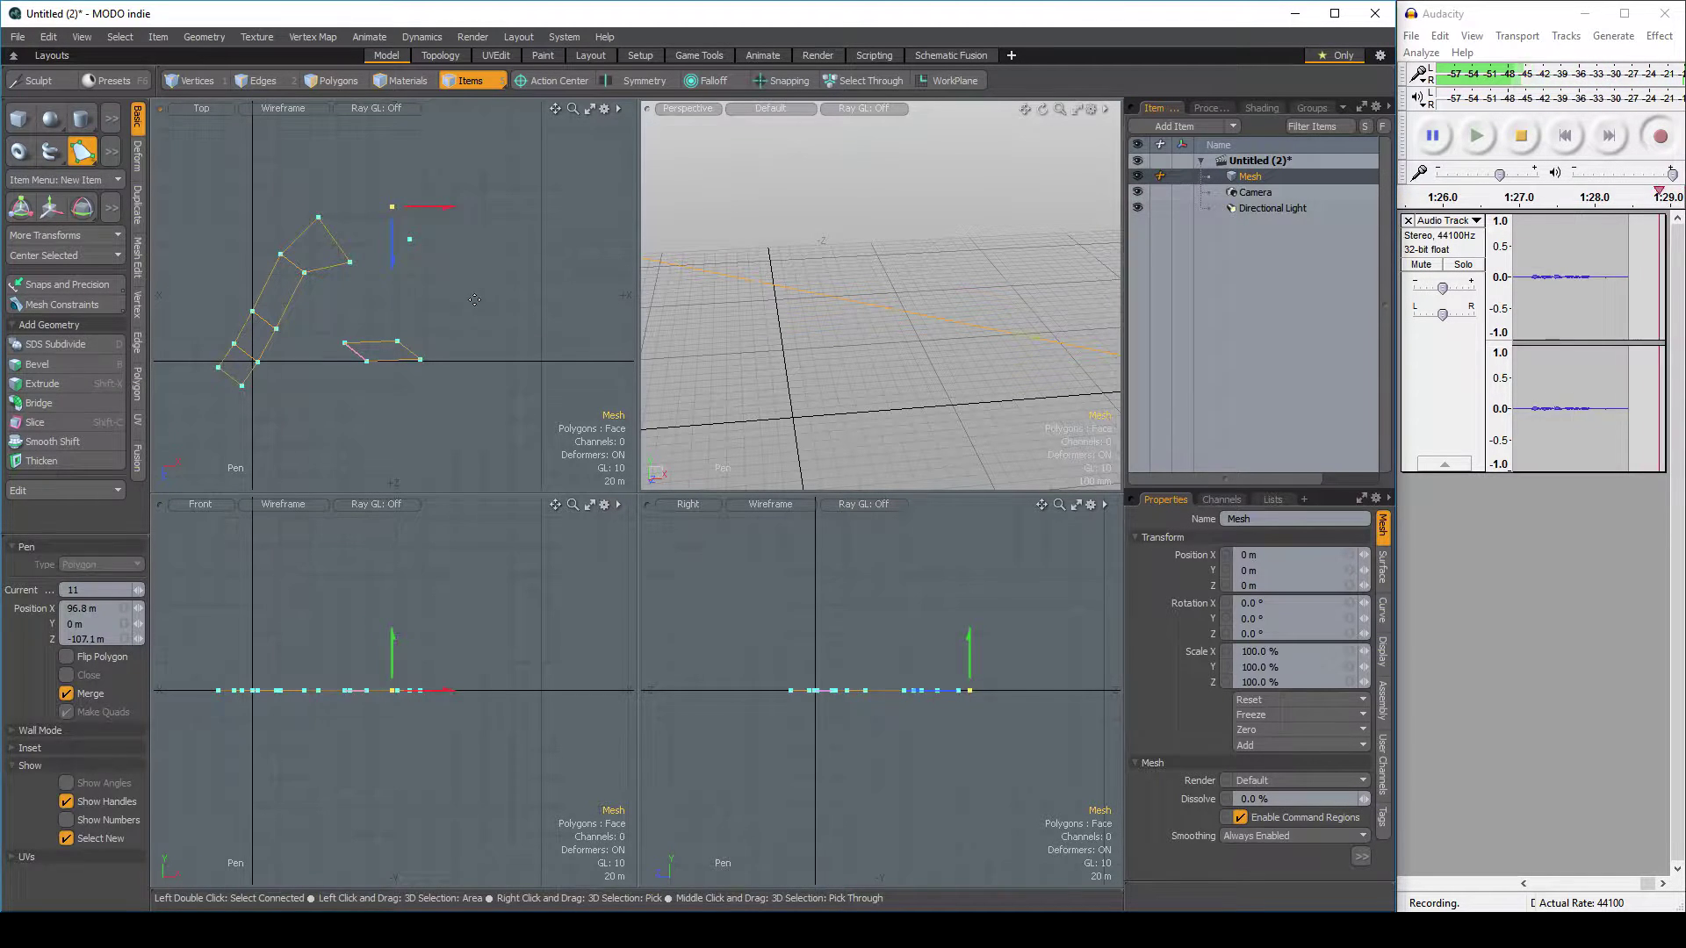
{"action": "key", "text": "Escape"}
{"action": "key", "text": "Escape"}
{"action": "left_click_drag", "start_coordinate": [395, 371], "coordinate": [430, 324], "text": "alt"}
{"action": "scroll", "coordinate": [366, 344], "scroll_direction": "up", "scroll_amount": 3}
{"action": "scroll", "coordinate": [368, 348], "scroll_direction": "down", "scroll_amount": 5}
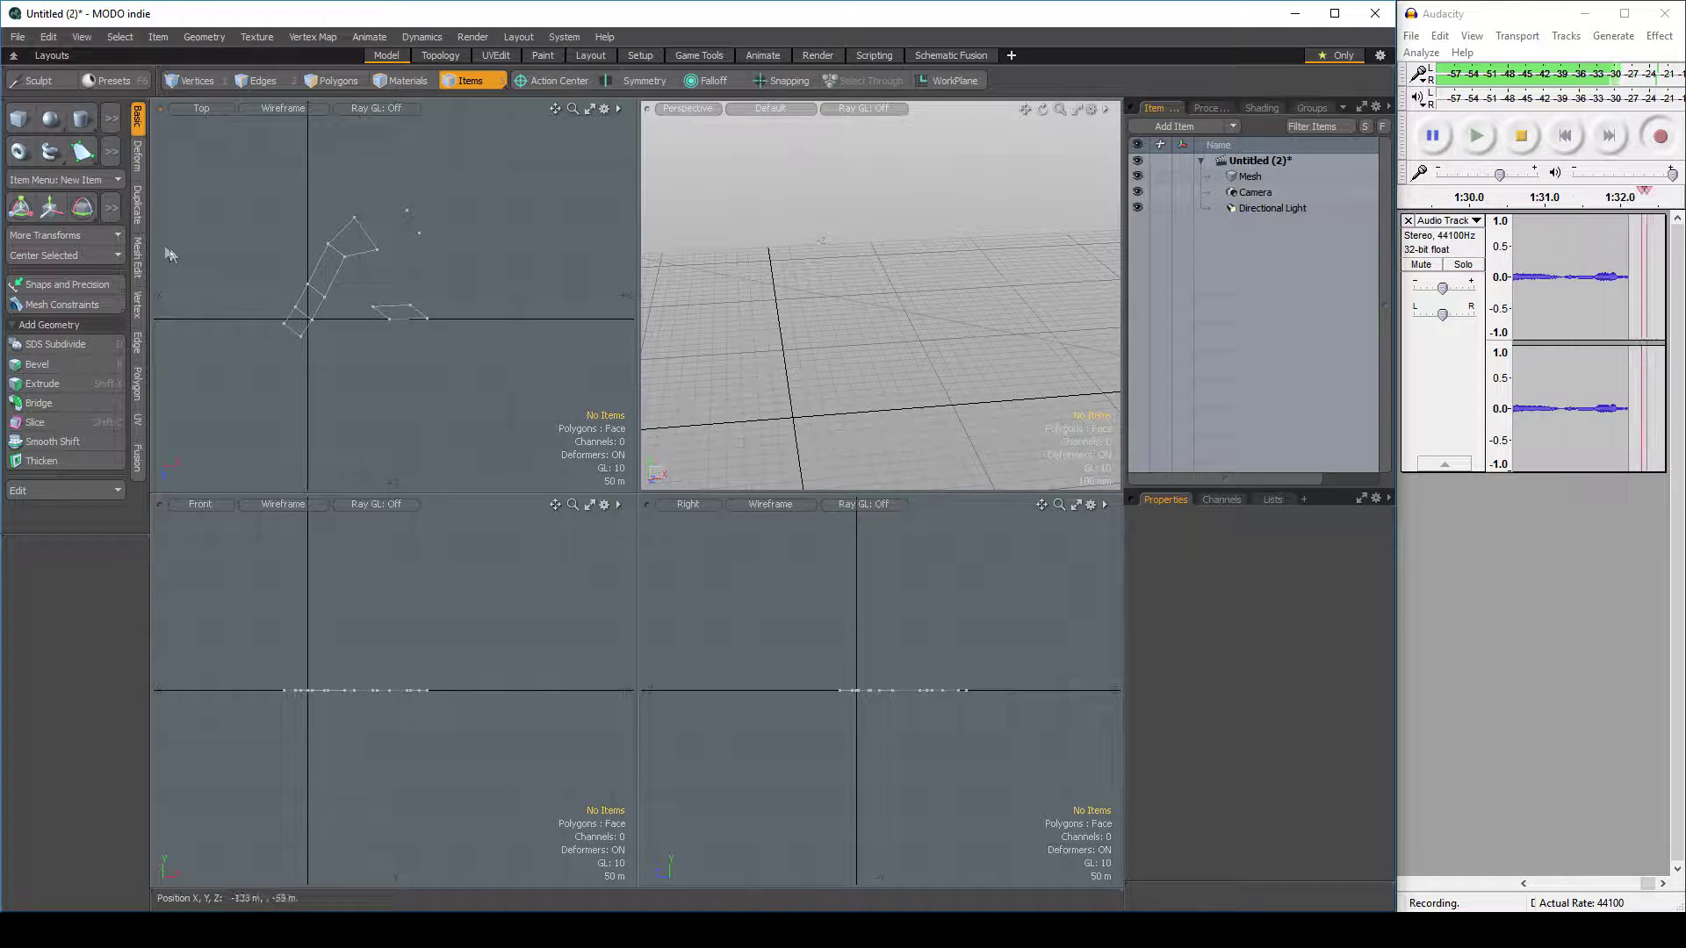
Draw a new quad below the strip with the Pen tool and place two of its points on the detached quad's corners
{"action": "left_click", "coordinate": [82, 151]}
{"action": "scroll", "coordinate": [353, 382], "scroll_direction": "up", "scroll_amount": 3}
{"action": "left_click", "coordinate": [448, 429]}
{"action": "left_click", "coordinate": [304, 224]}
{"action": "left_click", "coordinate": [418, 327]}
{"action": "left_click_drag", "start_coordinate": [419, 329], "coordinate": [426, 256]}
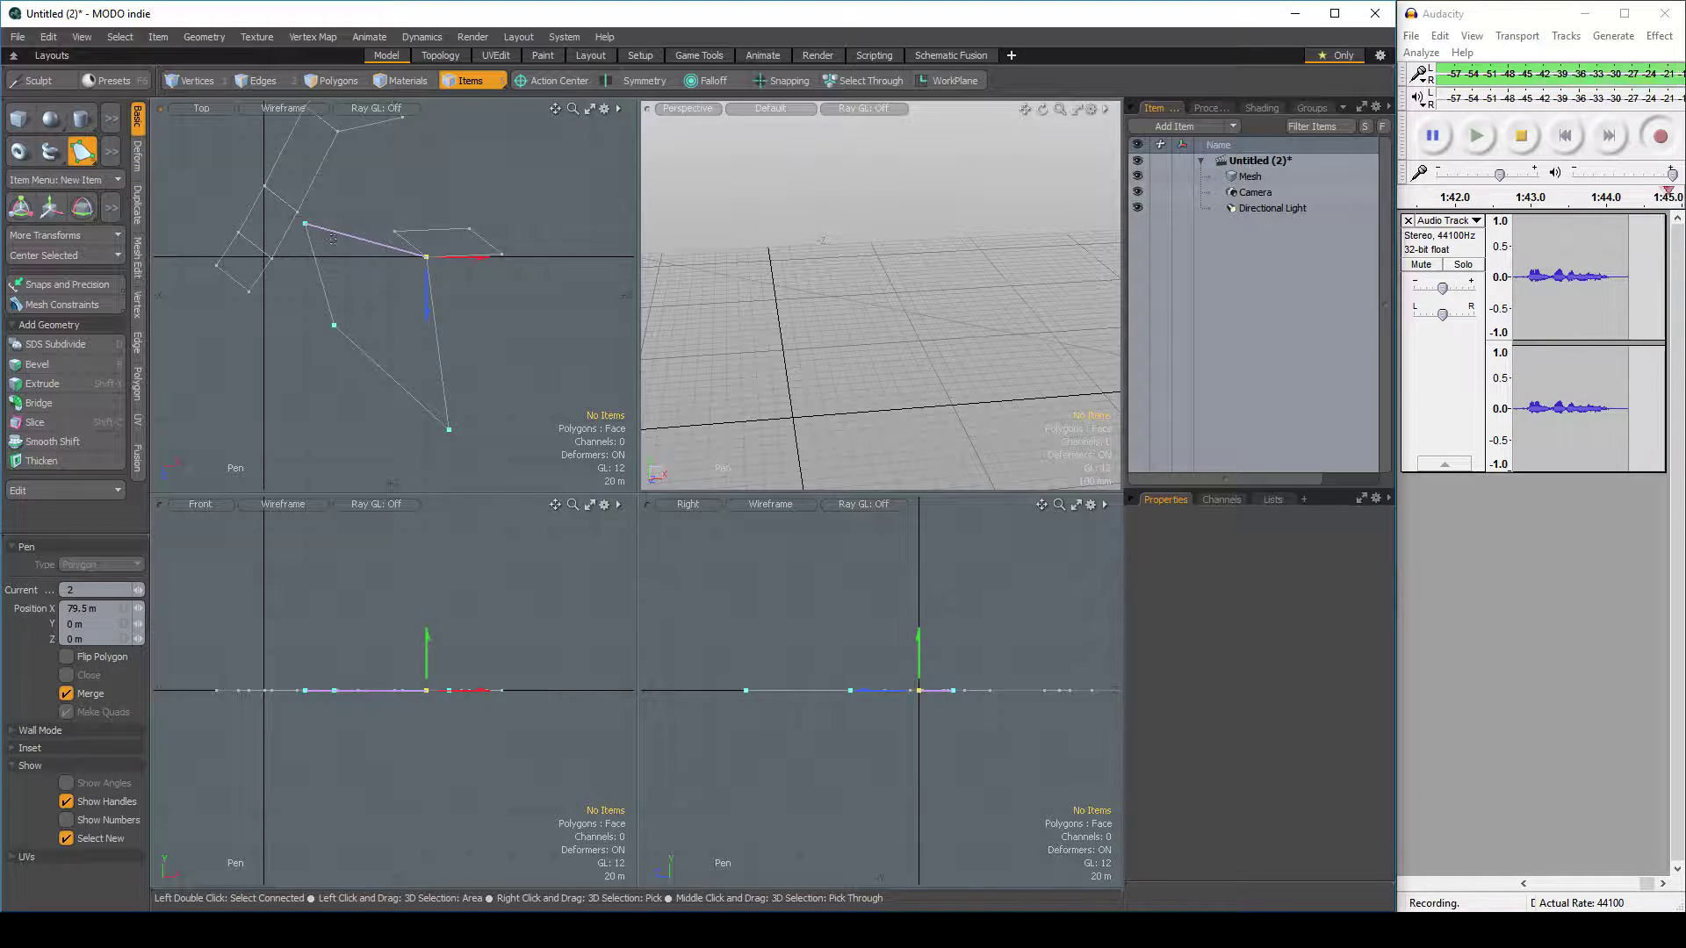
{"action": "left_click_drag", "start_coordinate": [307, 224], "coordinate": [405, 229]}
{"action": "left_click", "coordinate": [381, 202]}
{"action": "left_click", "coordinate": [394, 231]}
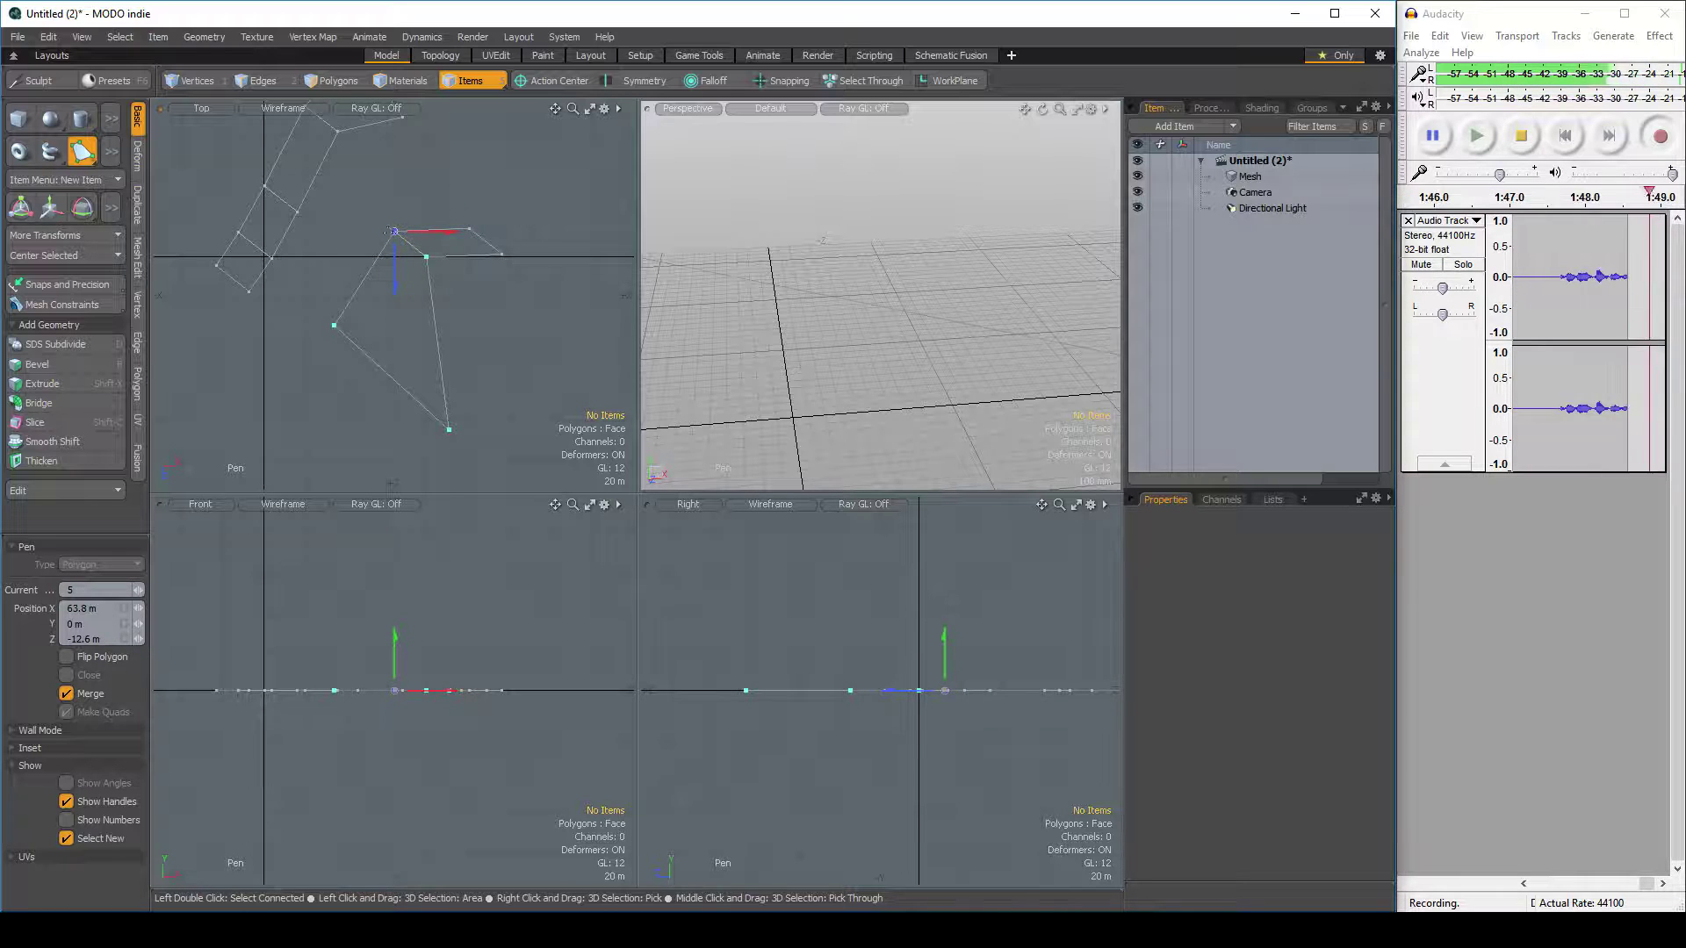
{"action": "left_click", "coordinate": [137, 304]}
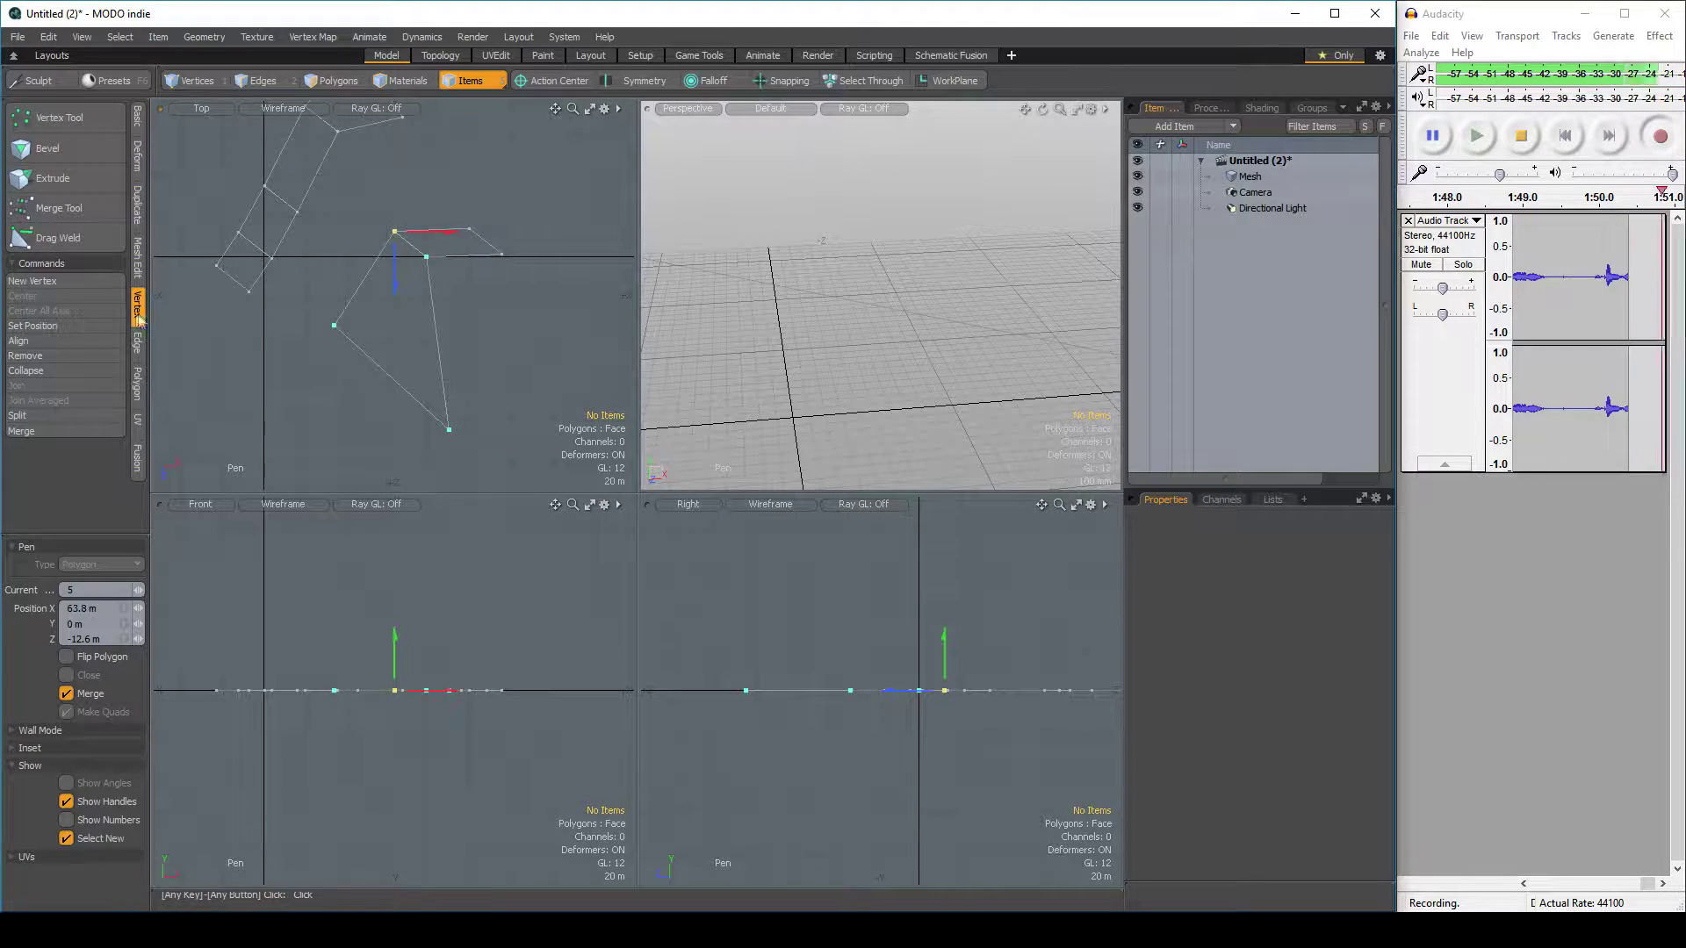
{"action": "left_click", "coordinate": [137, 118]}
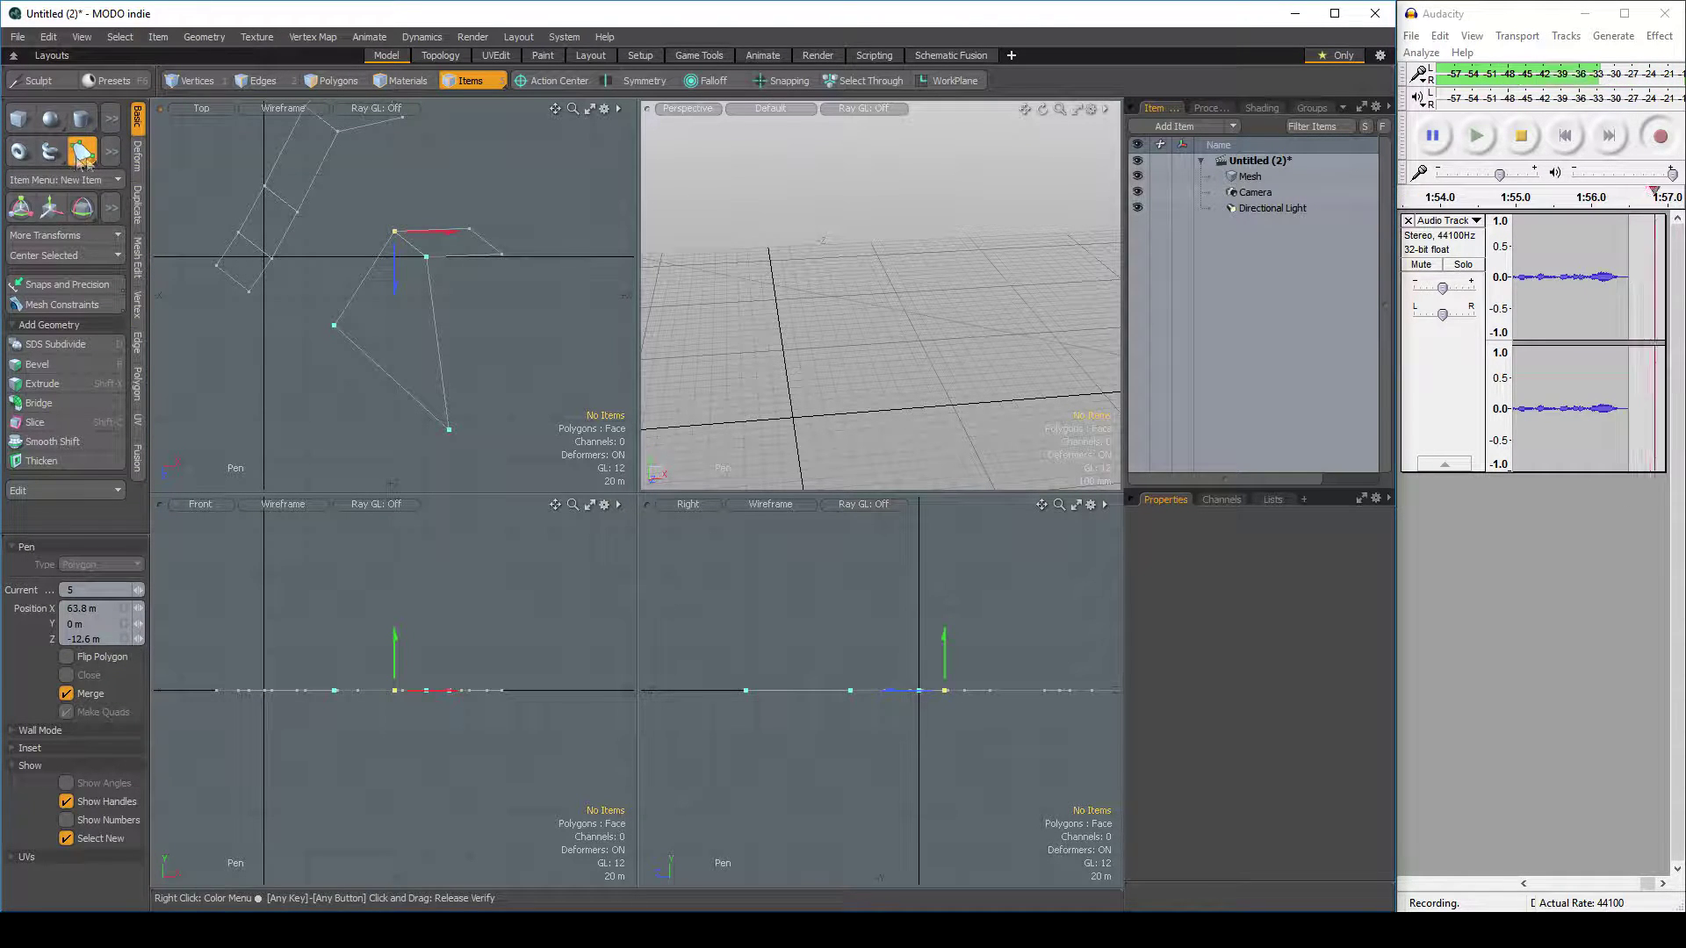
{"action": "mouse_move", "coordinate": [454, 178]}
{"action": "left_mouse_down", "text": "alt"}
{"action": "mouse_move", "coordinate": [502, 366]}
{"action": "mouse_move", "coordinate": [479, 177]}
{"action": "left_mouse_up", "text": "alt"}
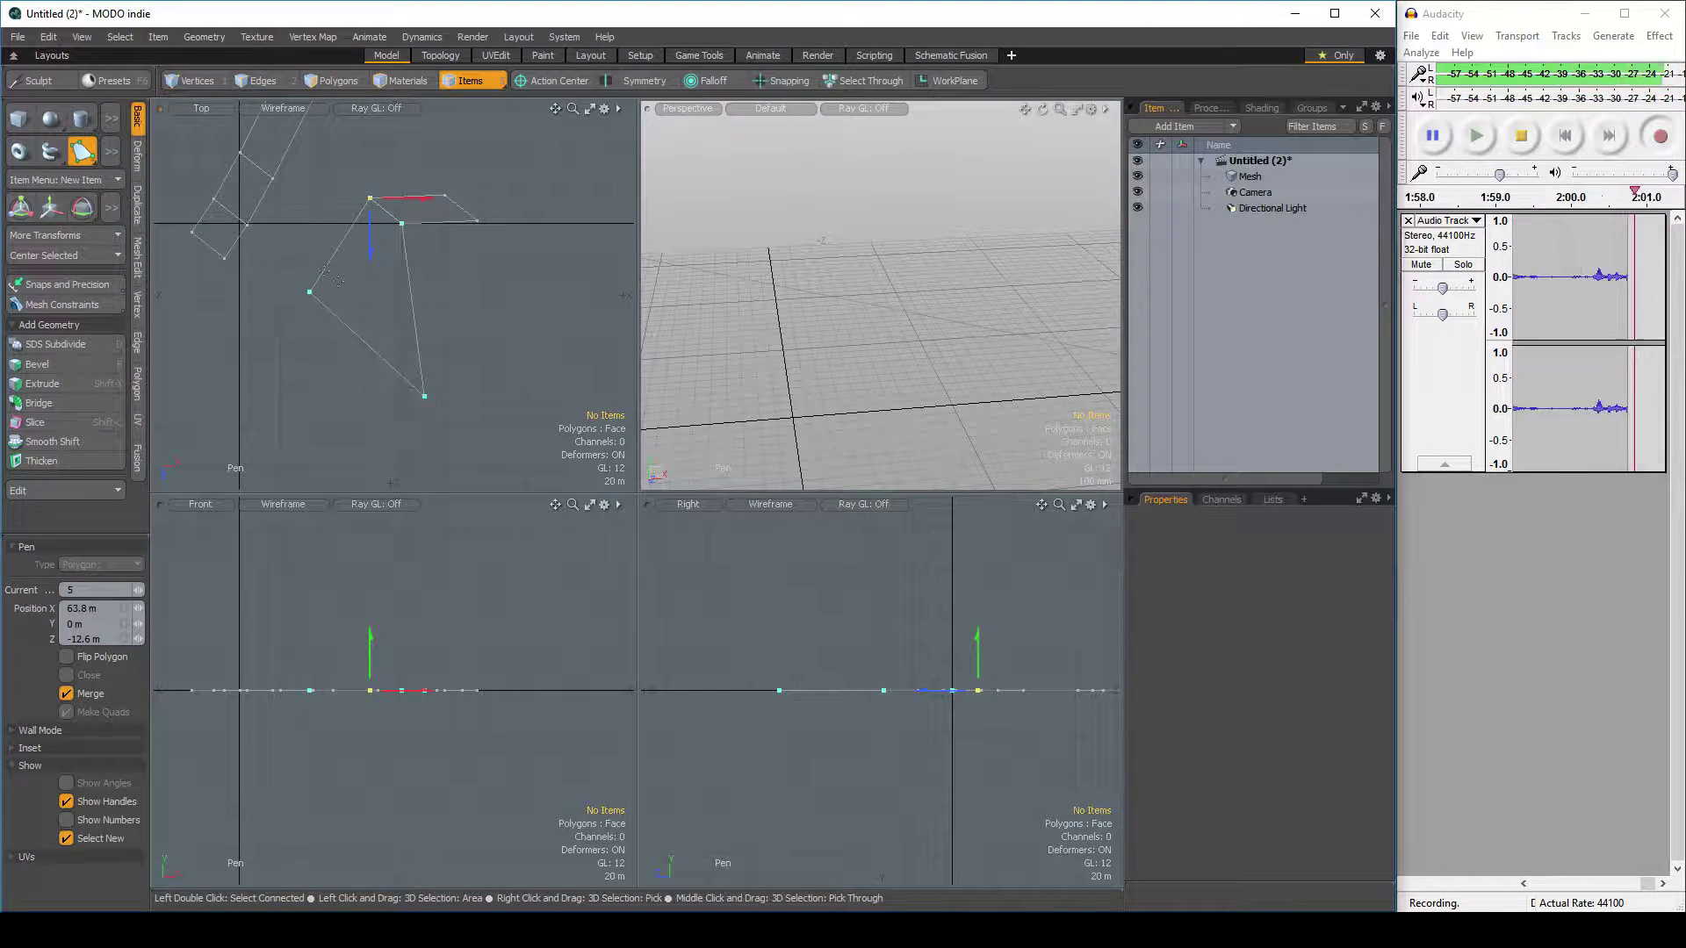
{"action": "scroll", "coordinate": [465, 286], "scroll_direction": "down", "scroll_amount": 2}
{"action": "left_click_drag", "start_coordinate": [511, 226], "coordinate": [511, 287], "text": "alt"}
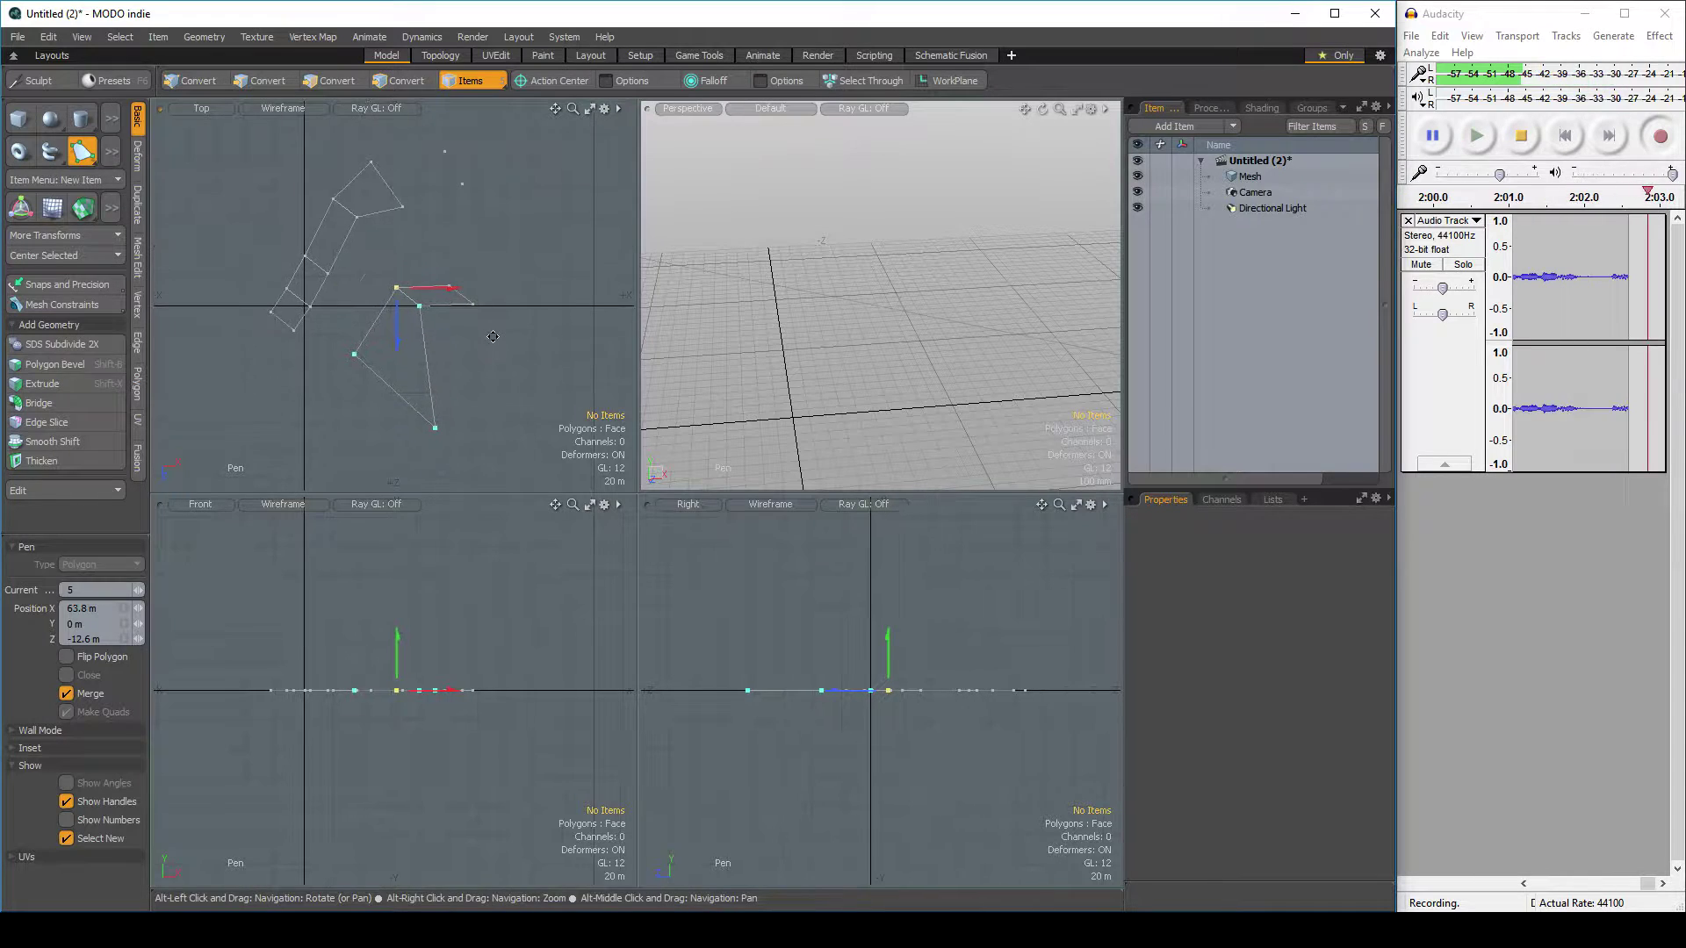
Restart the Pen tool with Make Quads off and draw a large freeform polygon in the Top view, reaching about X -750 m, Z -755 m
{"action": "key", "text": "space"}
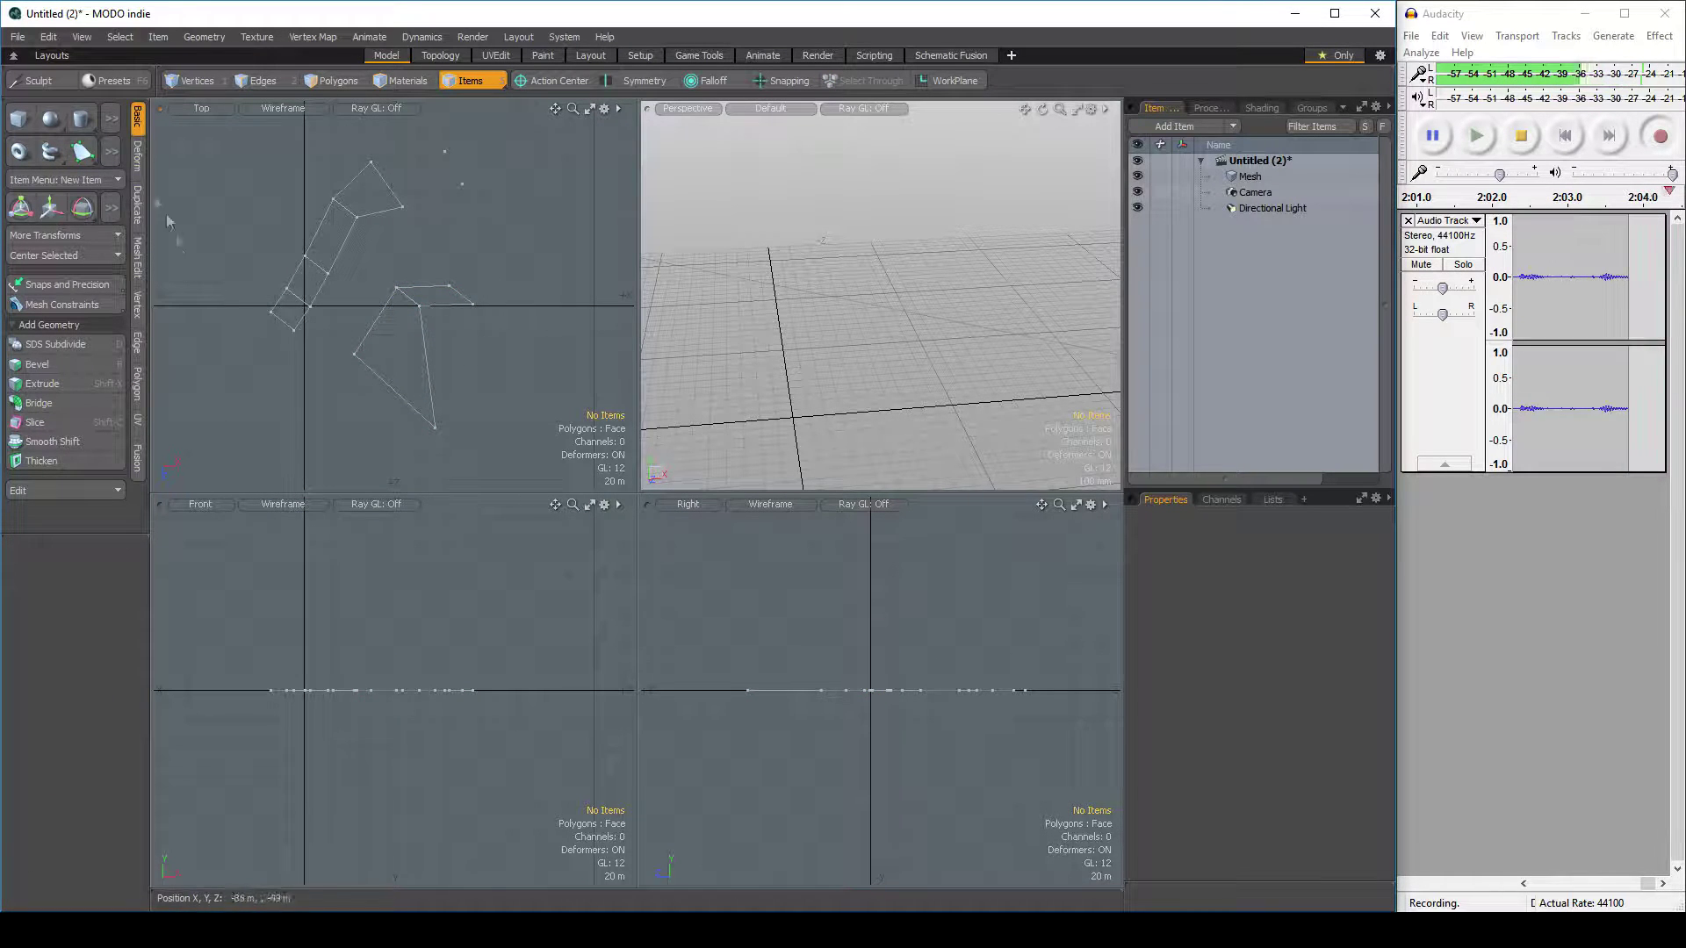
{"action": "left_click", "coordinate": [81, 151]}
{"action": "left_click", "coordinate": [67, 712]}
{"action": "scroll", "coordinate": [369, 289], "scroll_direction": "down", "scroll_amount": 4}
{"action": "left_click_drag", "start_coordinate": [369, 289], "coordinate": [267, 272], "text": "alt"}
{"action": "left_click", "coordinate": [338, 341]}
{"action": "left_click", "coordinate": [446, 440]}
{"action": "left_click", "coordinate": [580, 246]}
{"action": "left_click", "coordinate": [413, 131]}
{"action": "scroll", "coordinate": [393, 249], "scroll_direction": "down", "scroll_amount": 4}
{"action": "left_click_drag", "start_coordinate": [504, 251], "coordinate": [329, 295], "text": "alt"}
{"action": "middle_click_drag", "start_coordinate": [330, 296], "coordinate": [515, 263], "text": "alt"}
{"action": "left_click", "coordinate": [372, 136]}
{"action": "left_click", "coordinate": [219, 185]}
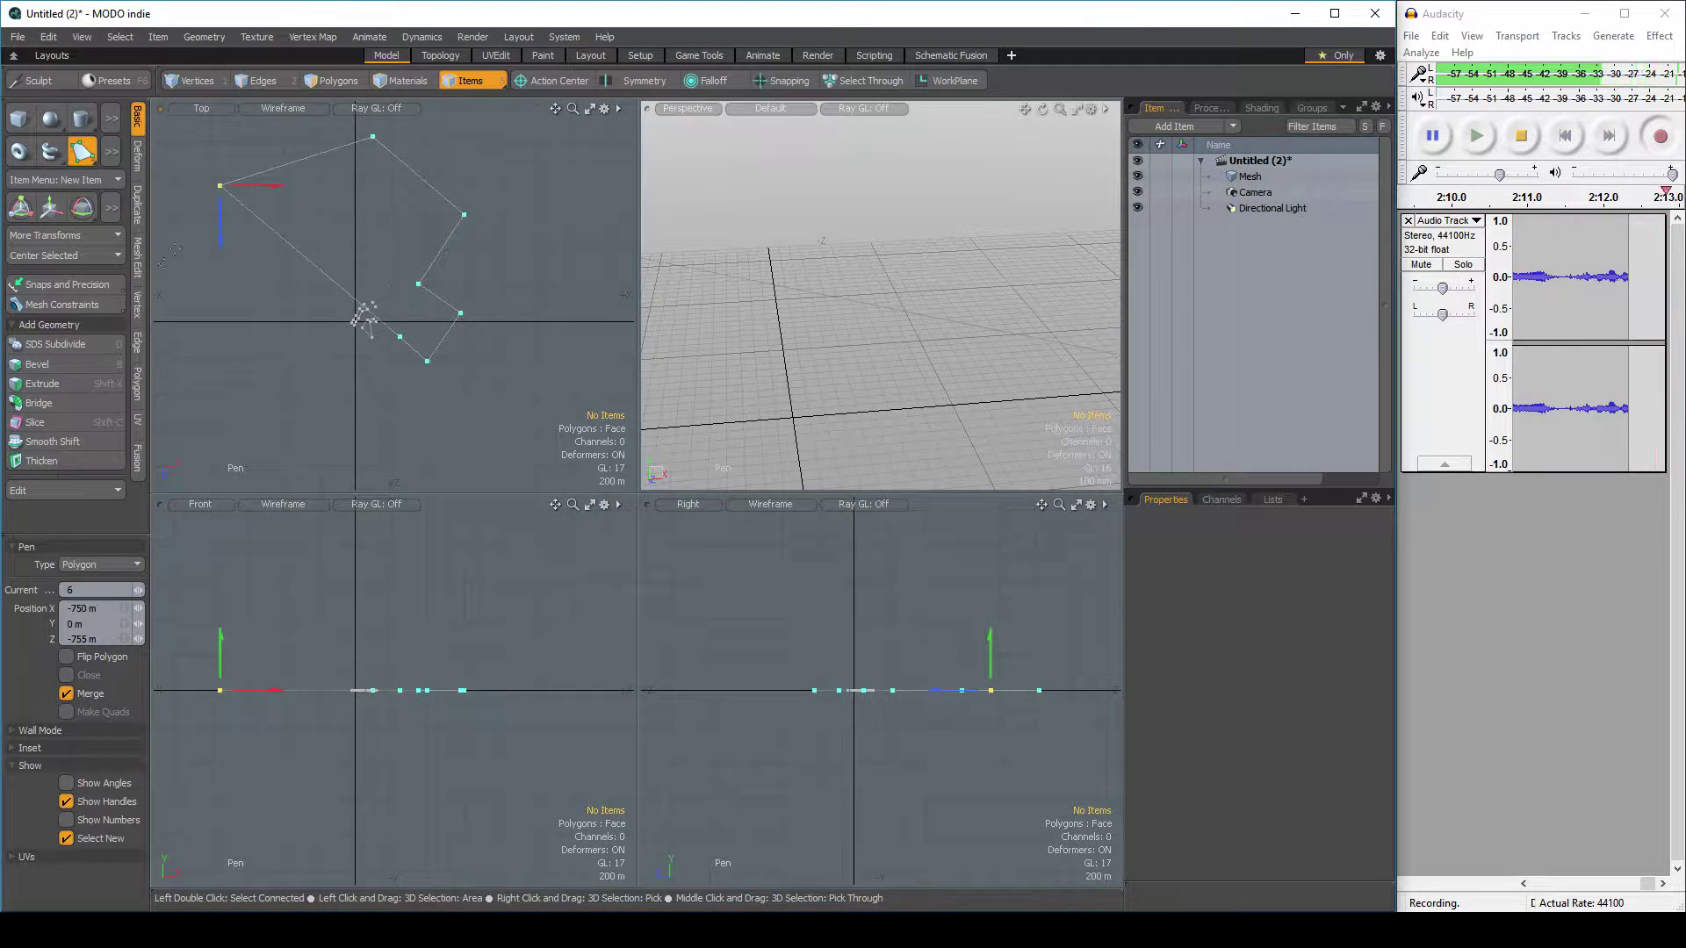
Continue the freeform polygon down and around to the far lower side with more points, and drop the Pen tool
{"action": "left_click", "coordinate": [223, 364]}
{"action": "scroll", "coordinate": [282, 393], "scroll_direction": "down", "scroll_amount": 3}
{"action": "left_click", "coordinate": [345, 429]}
{"action": "scroll", "coordinate": [345, 429], "scroll_direction": "down", "scroll_amount": 2}
{"action": "left_click_drag", "start_coordinate": [316, 486], "coordinate": [401, 298], "text": "alt"}
{"action": "left_click", "coordinate": [430, 394]}
{"action": "left_click", "coordinate": [598, 236]}
{"action": "scroll", "coordinate": [483, 201], "scroll_direction": "up", "scroll_amount": 2}
{"action": "left_click_drag", "start_coordinate": [483, 201], "coordinate": [416, 316], "text": "alt"}
{"action": "scroll", "coordinate": [569, 359], "scroll_direction": "down", "scroll_amount": 1}
{"action": "key", "text": "q"}
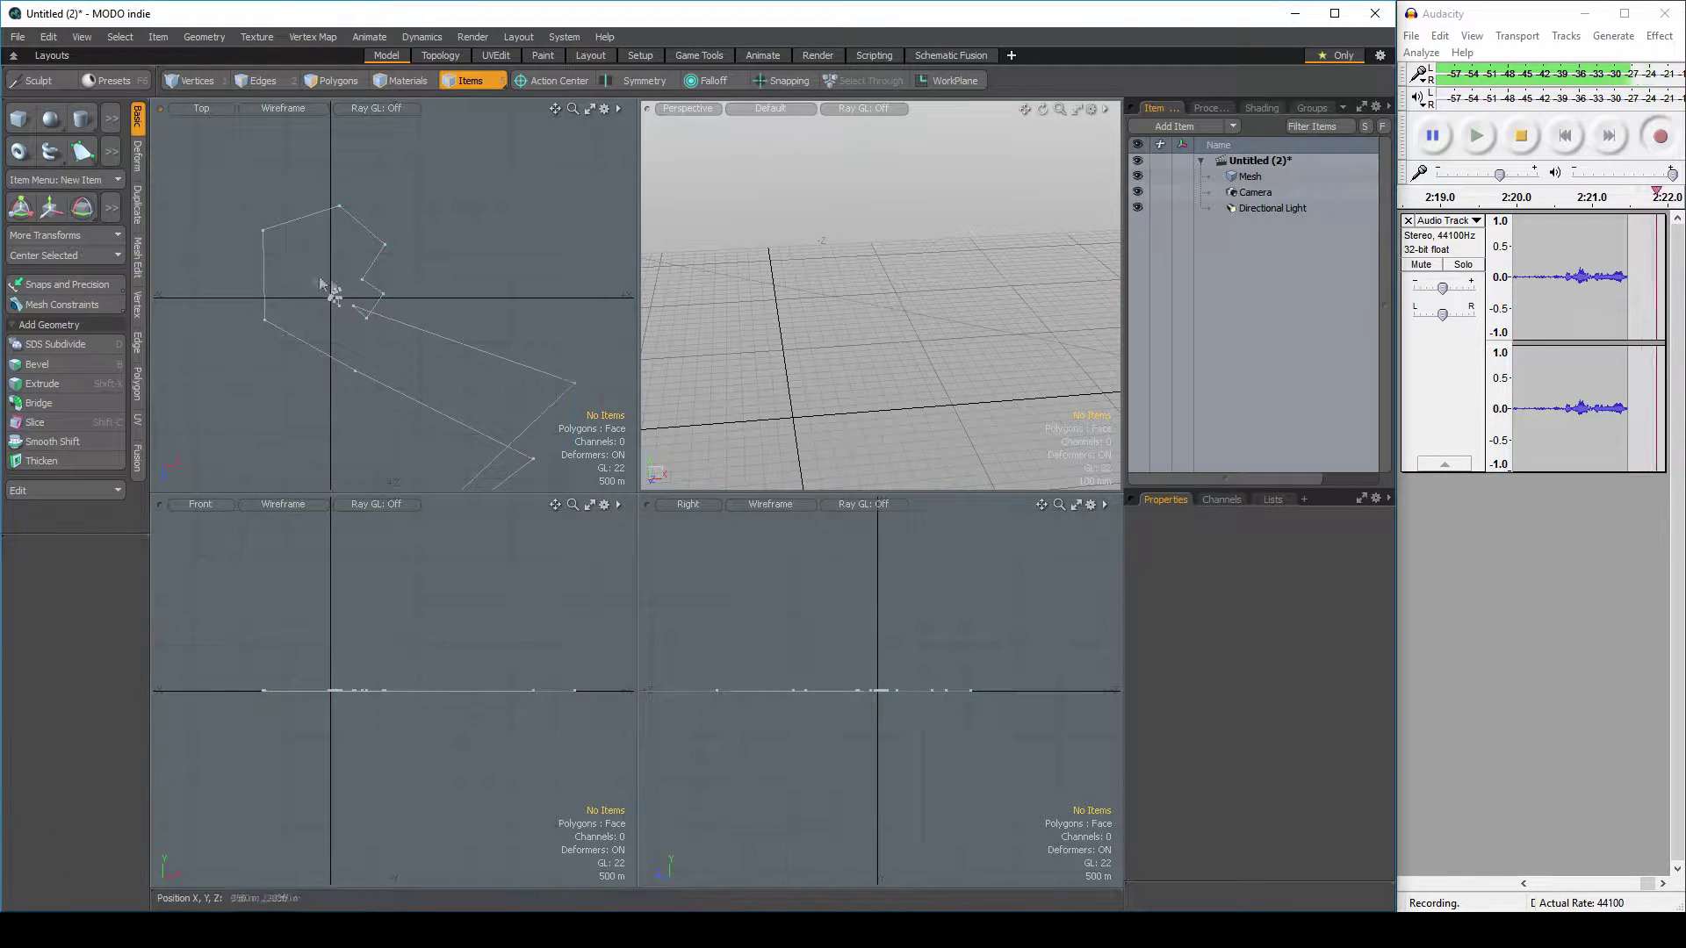
Draw a separate Pen line from the polygon's upper-left corner to its inner corner at about X 350 m, Z -210 m
{"action": "left_click", "coordinate": [84, 156]}
{"action": "left_click", "coordinate": [263, 233]}
{"action": "scroll", "coordinate": [273, 263], "scroll_direction": "up", "scroll_amount": 2}
{"action": "left_click", "coordinate": [451, 298]}
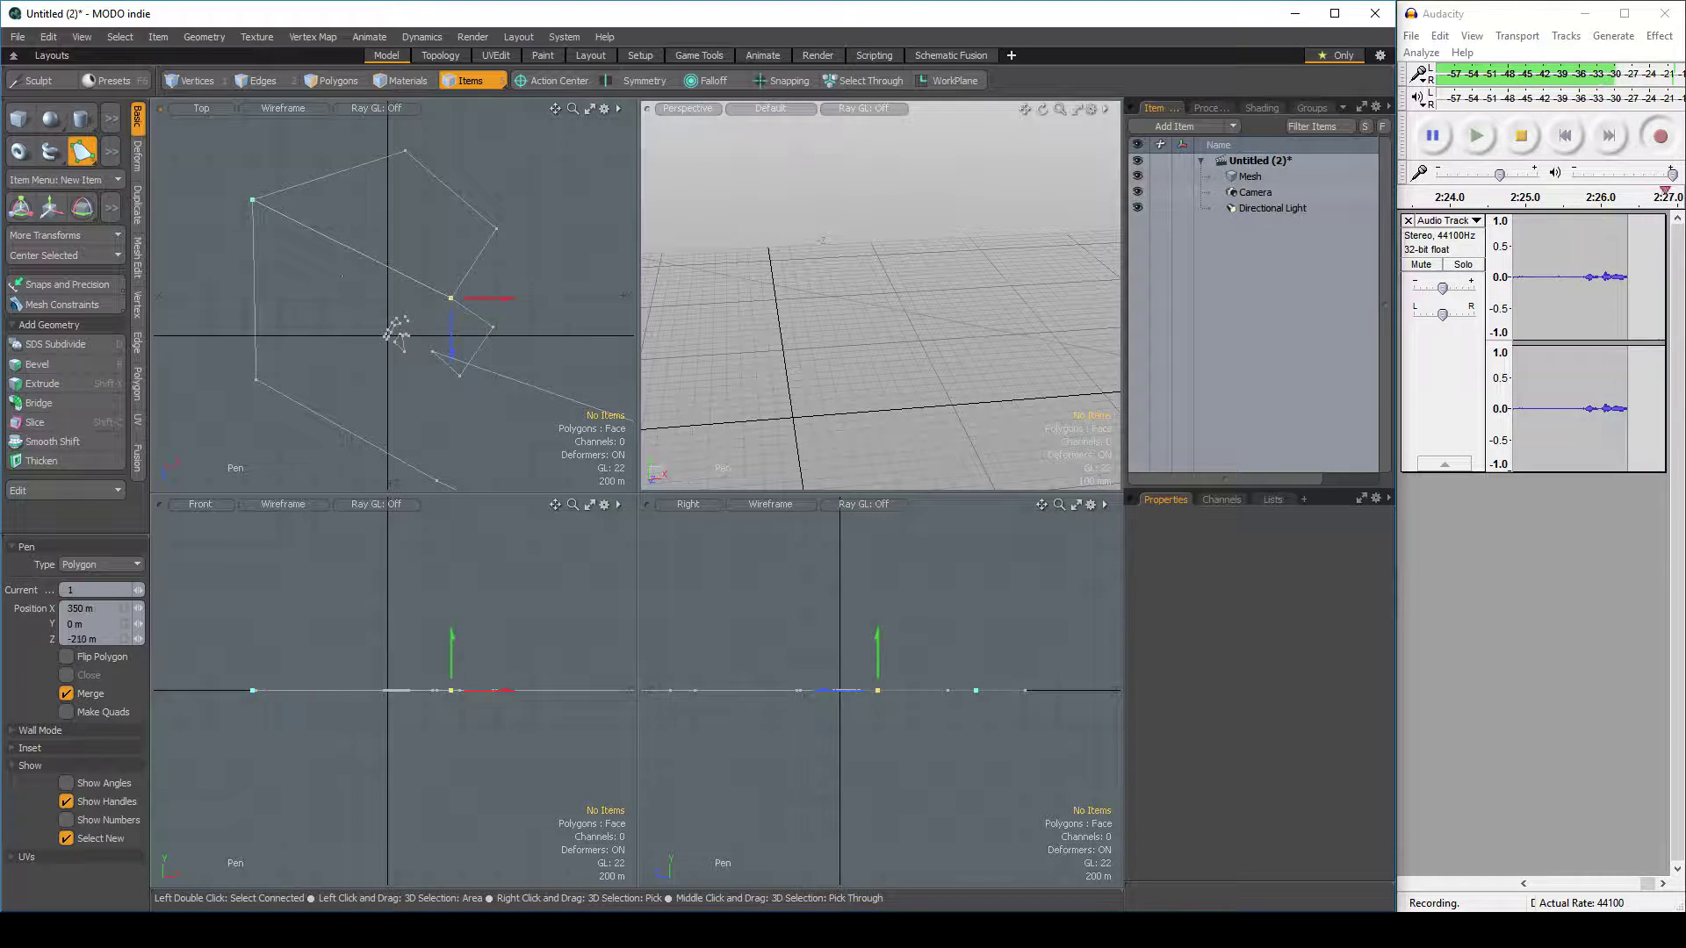
{"action": "key", "text": "q"}
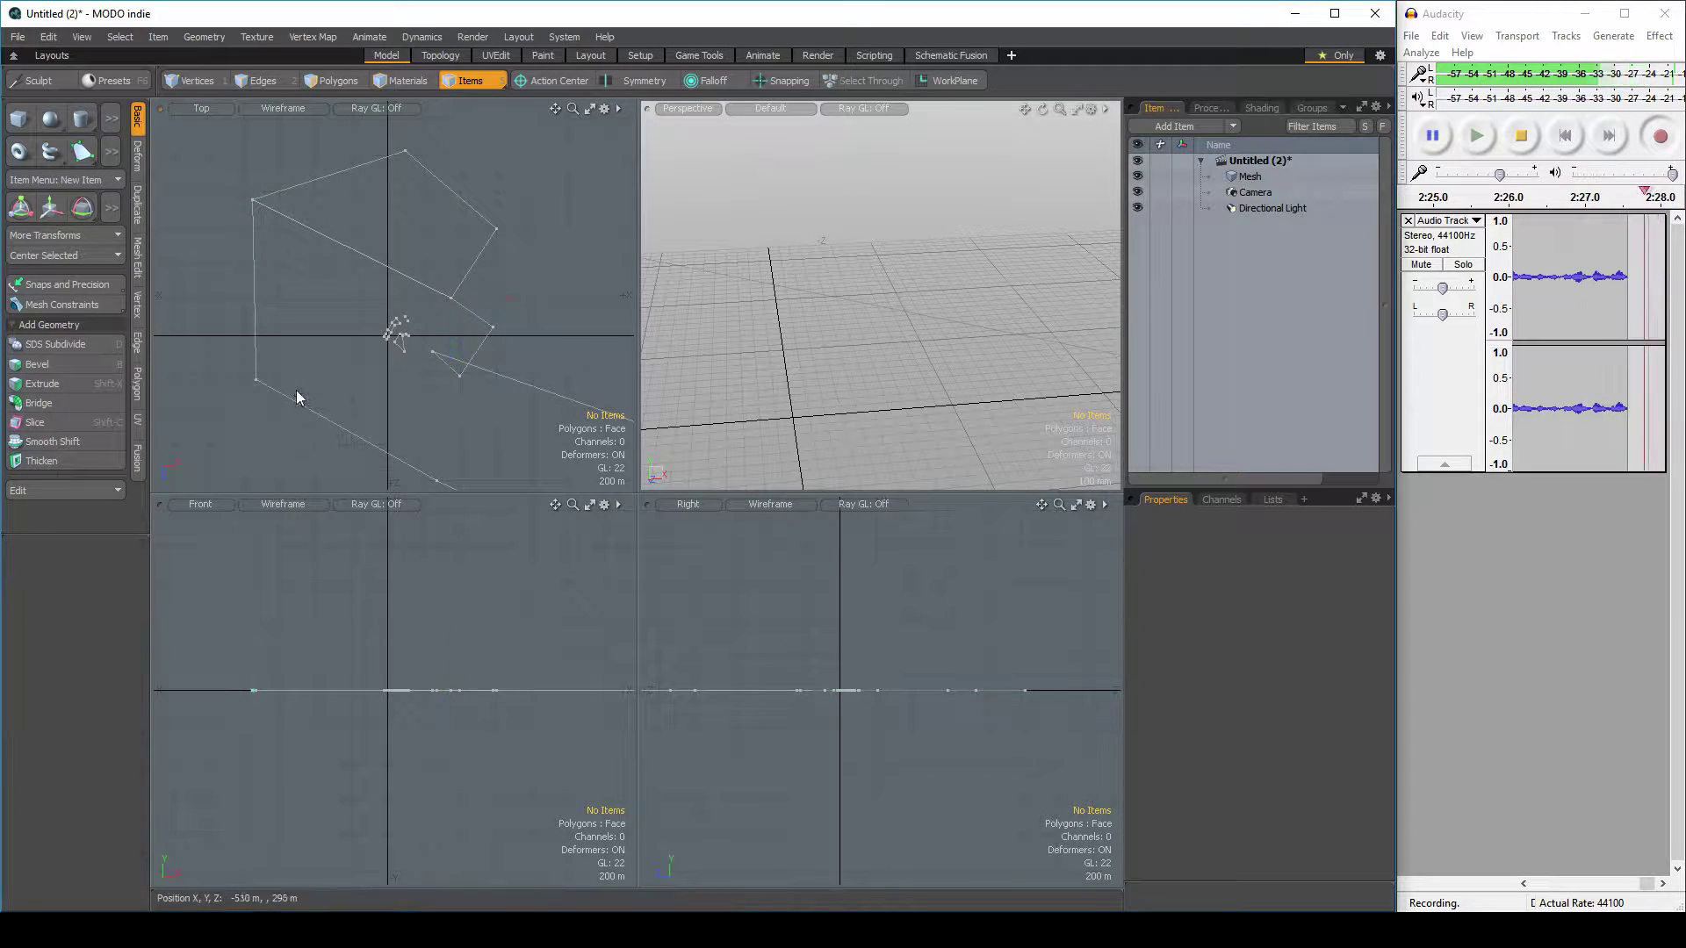
Draw a second Pen line from the polygon's lower-left corner to the corner at about X 582 m, Z -50 m
{"action": "left_click", "coordinate": [85, 154]}
{"action": "left_click", "coordinate": [254, 378]}
{"action": "left_click", "coordinate": [493, 328]}
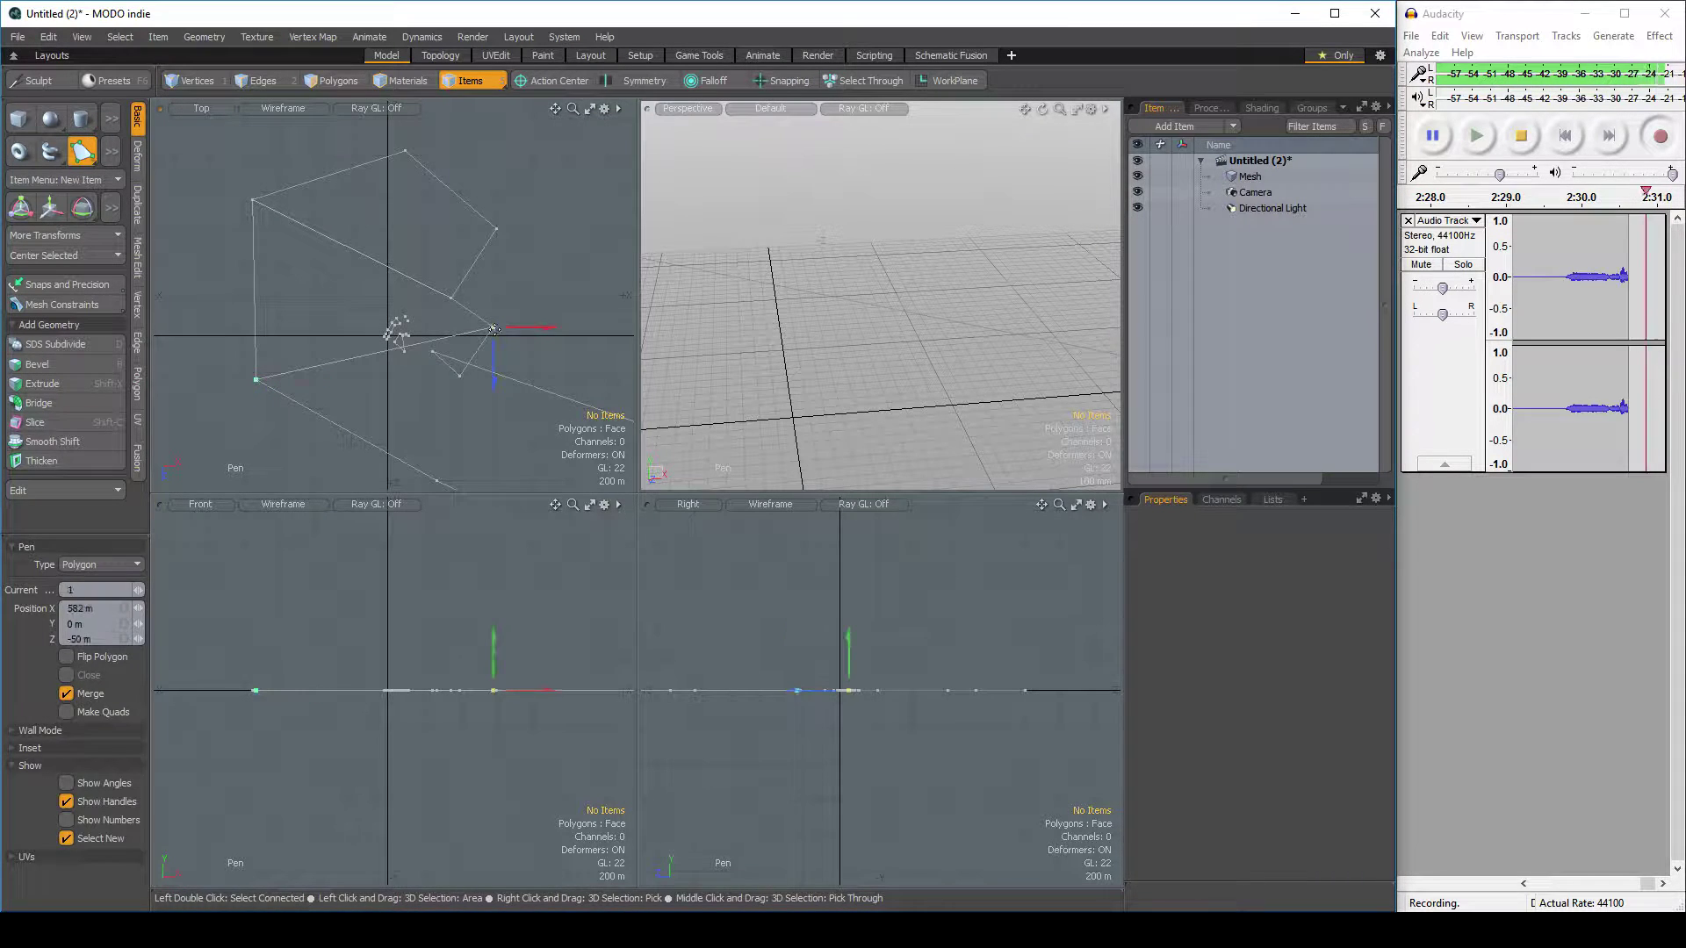
{"action": "key", "text": "space"}
Place a single Pen point at about X 547 m, Z -10 m near the end of the second line and drop the tool
{"action": "left_click", "coordinate": [82, 152]}
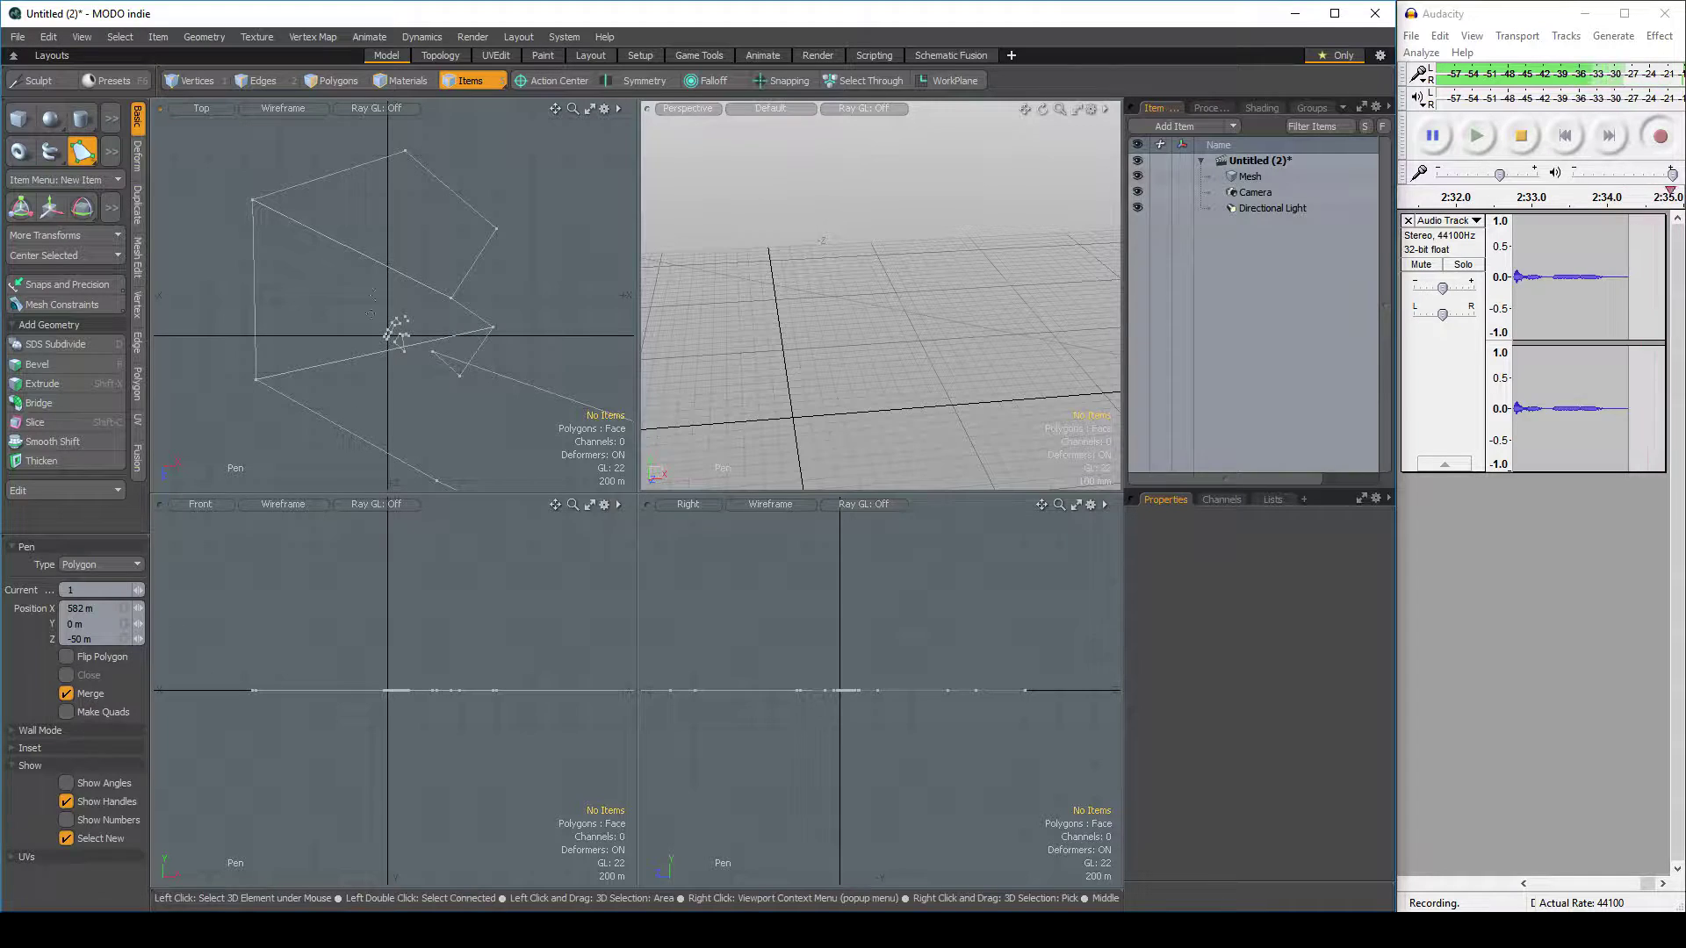
{"action": "left_click_drag", "start_coordinate": [564, 373], "coordinate": [490, 291], "text": "alt"}
{"action": "left_click", "coordinate": [421, 246]}
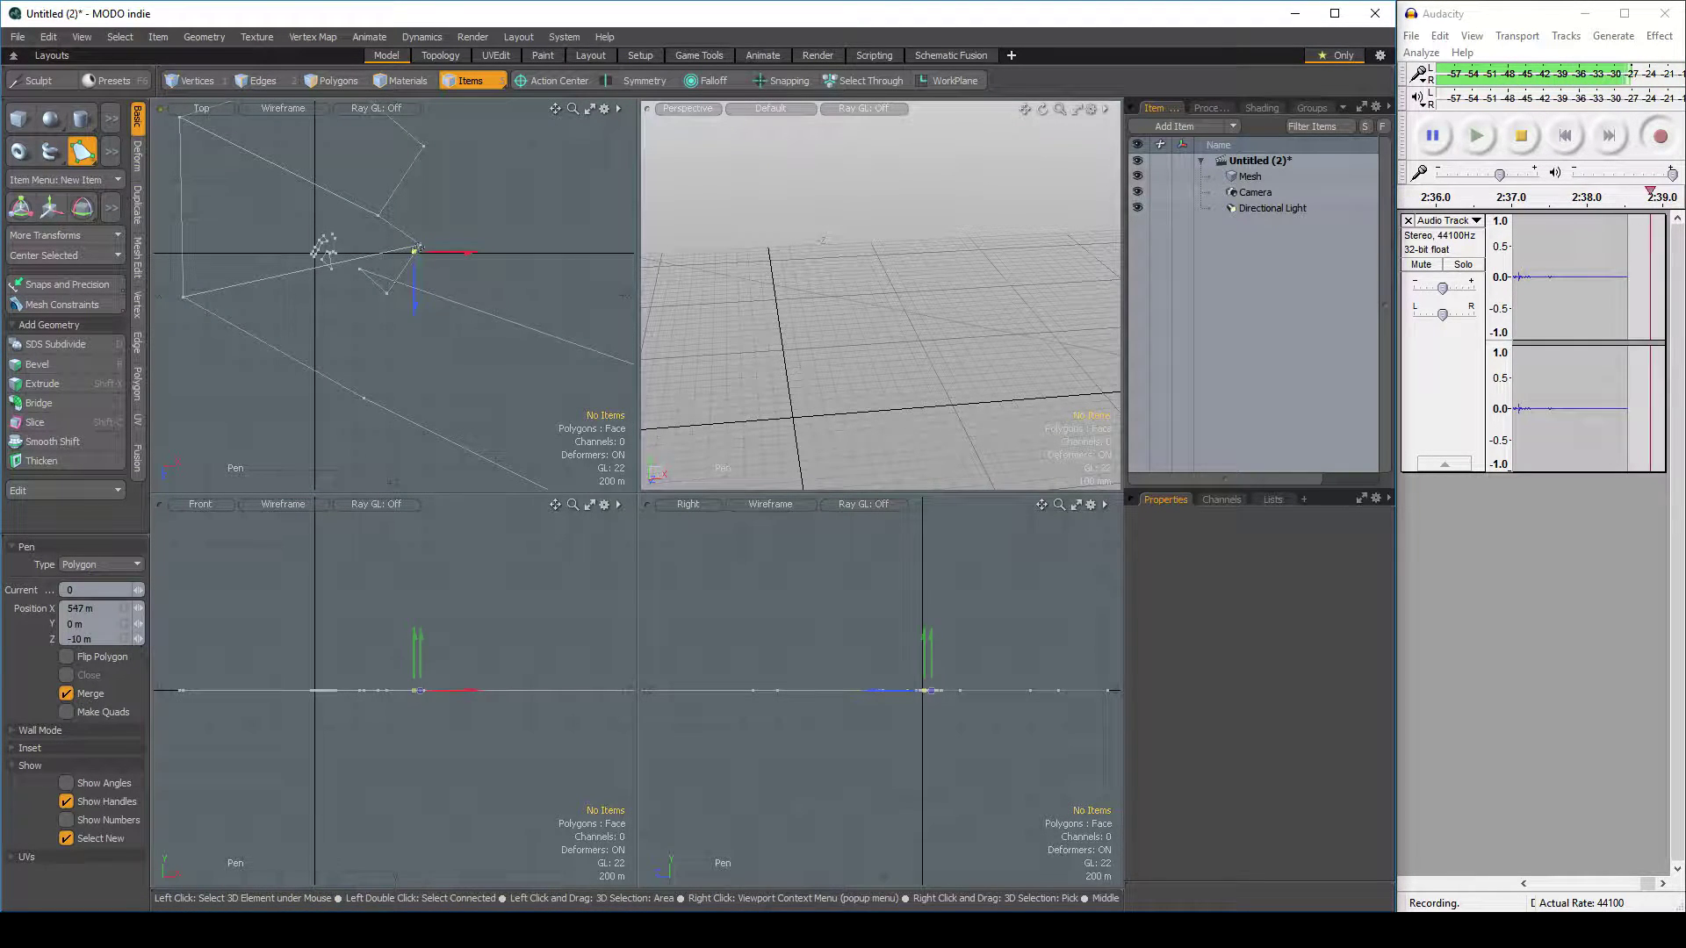
{"action": "key", "text": "space"}
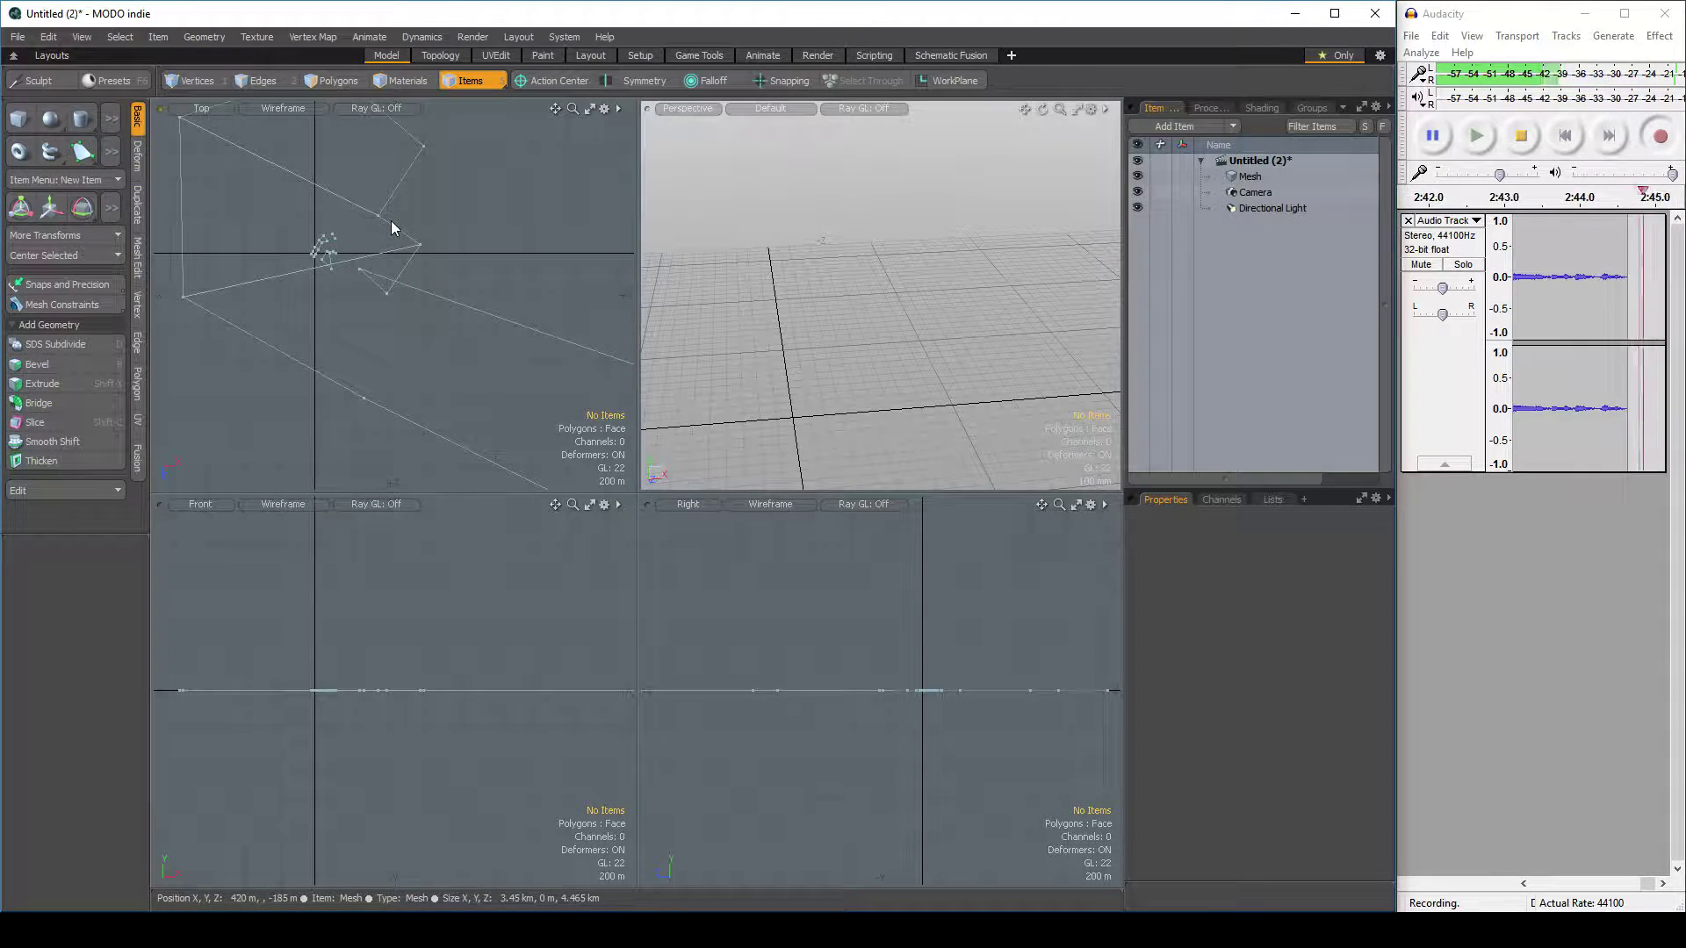
Select all the drawn shapes in the Top view and delete their mesh item
{"action": "scroll", "coordinate": [438, 322], "scroll_direction": "down", "scroll_amount": 5}
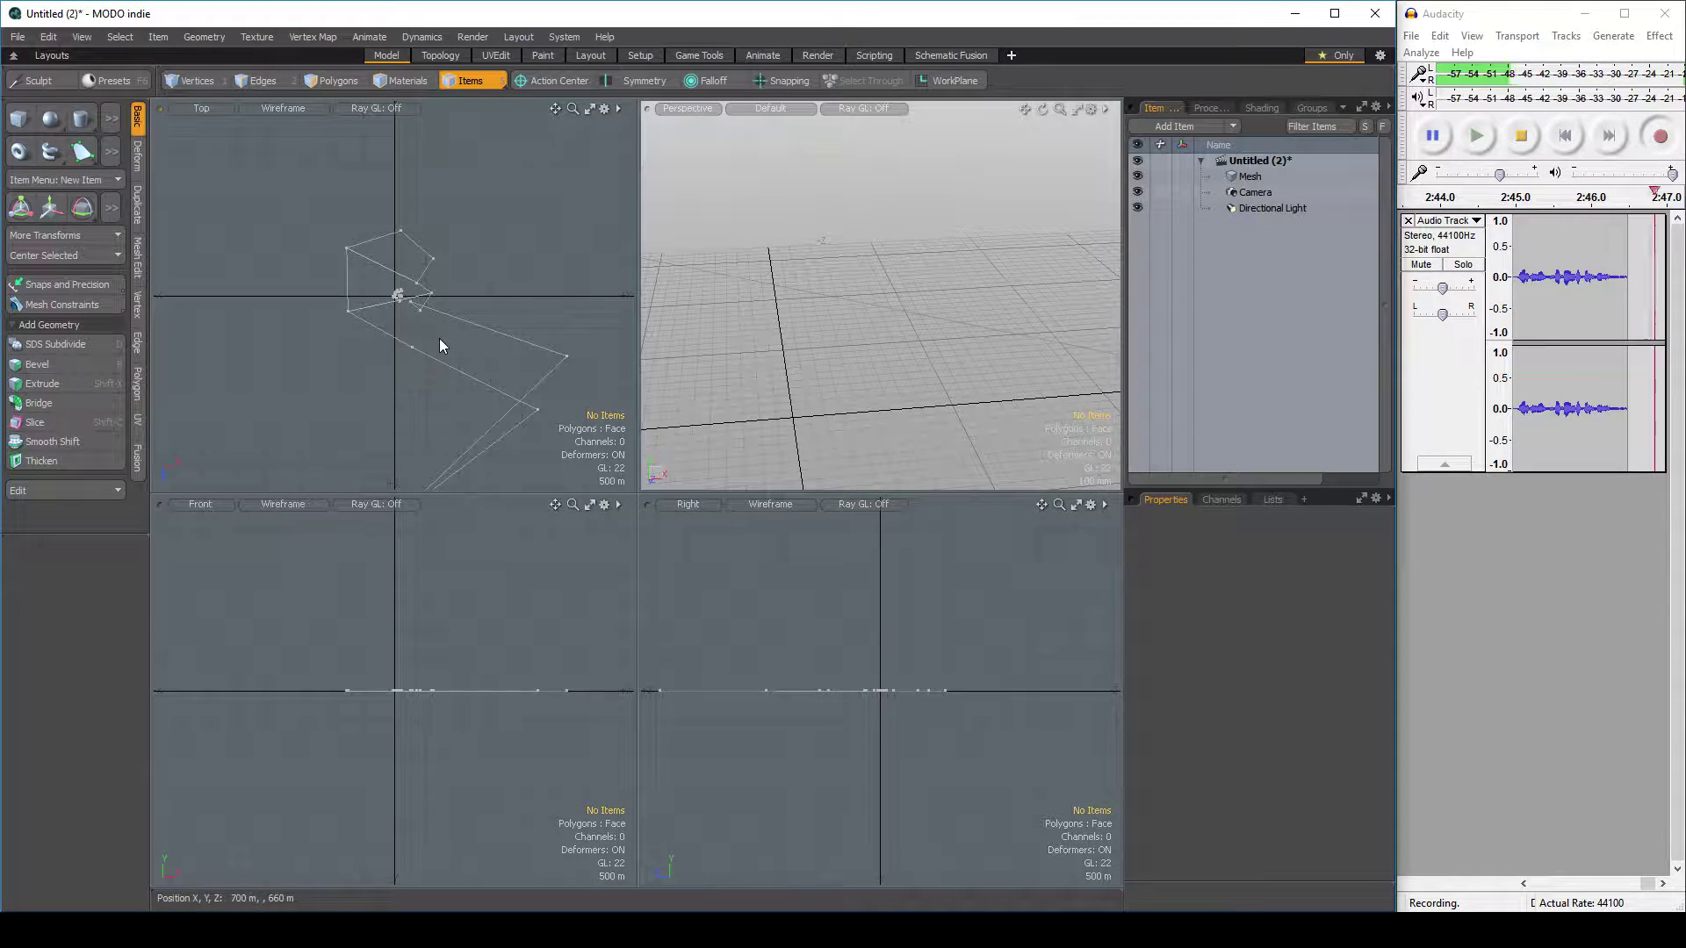
{"action": "scroll", "coordinate": [414, 382], "scroll_direction": "down", "scroll_amount": 3}
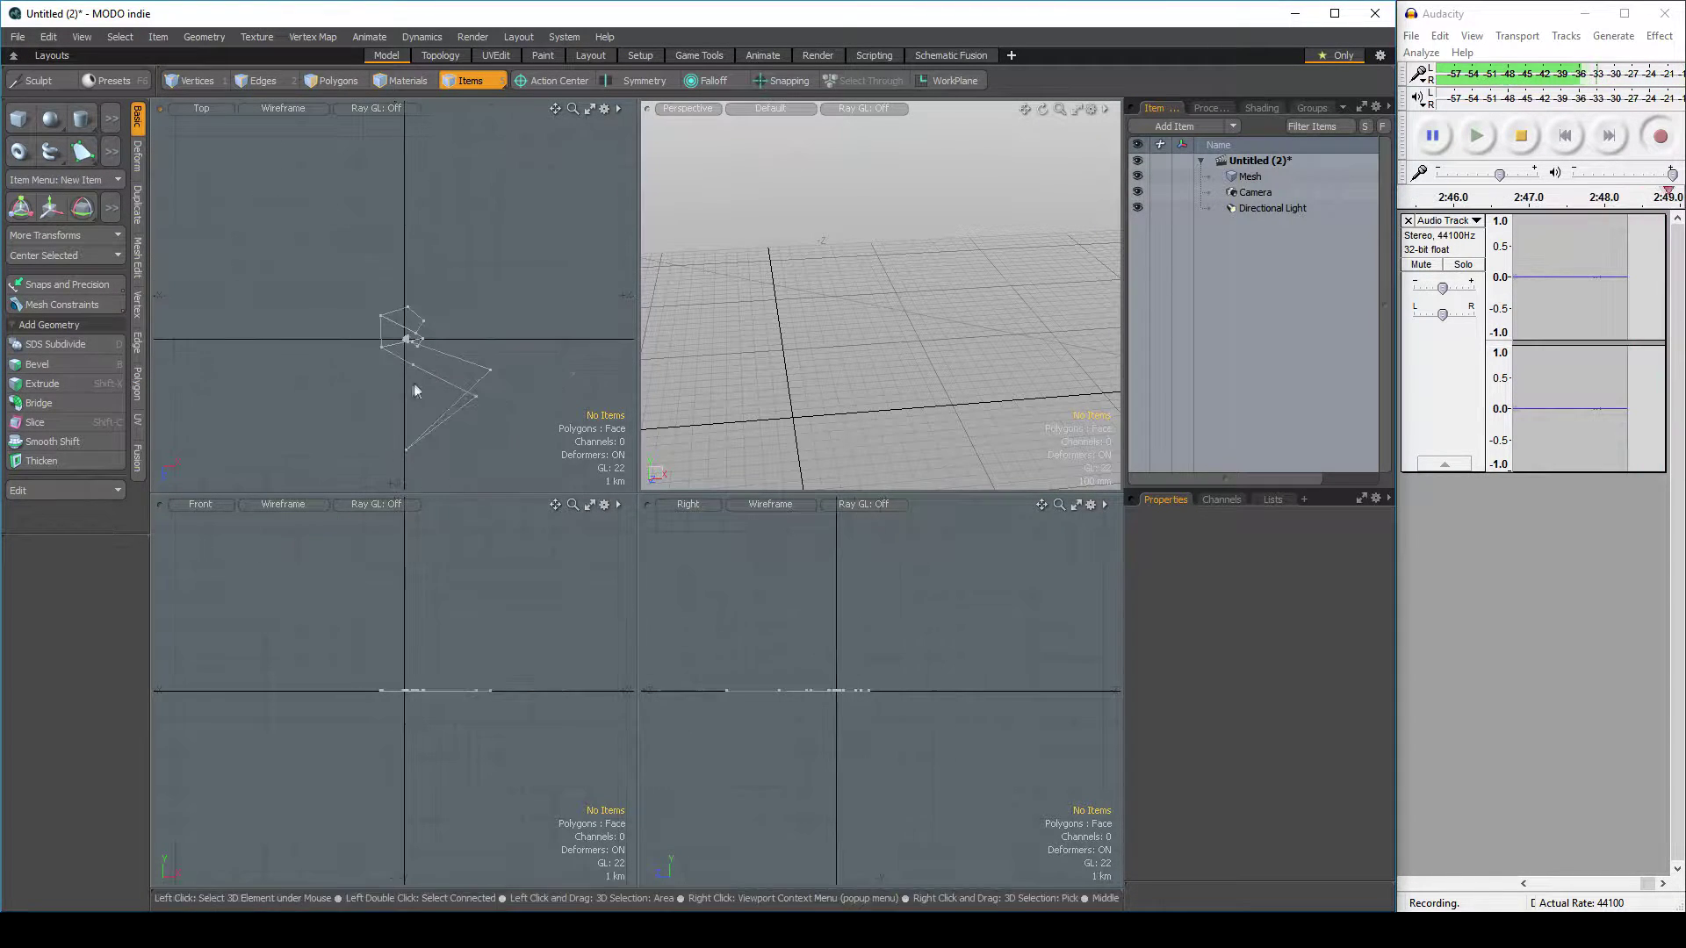
{"action": "key", "text": "super"}
{"action": "key", "text": "super"}
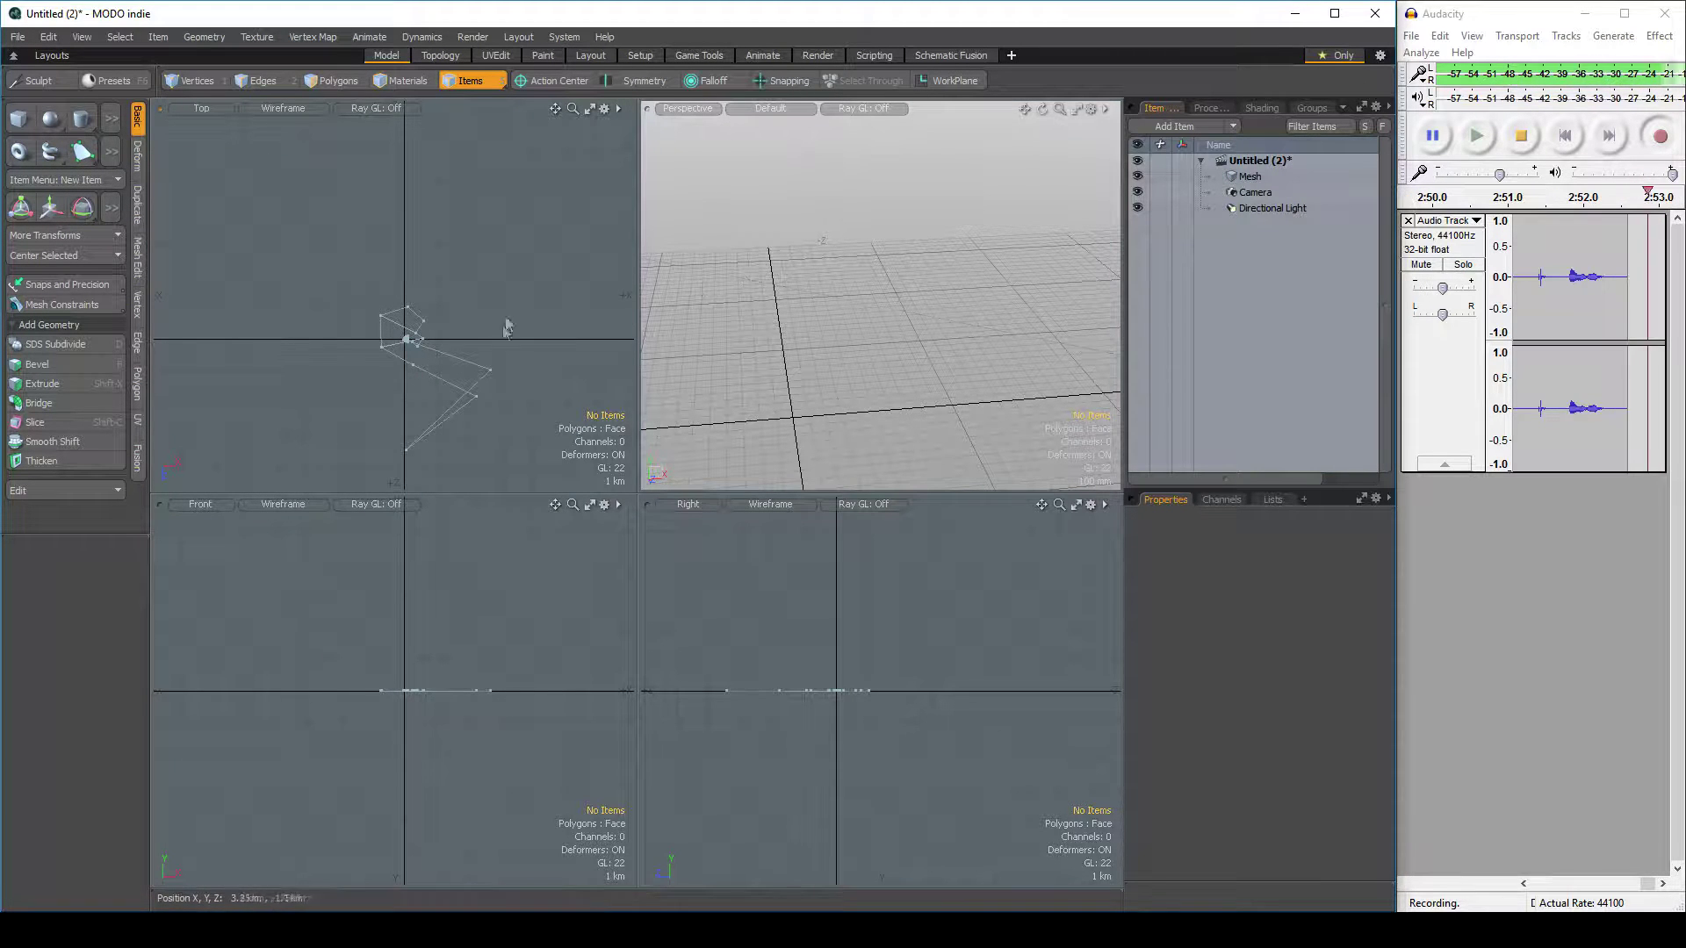
{"action": "mouse_move", "coordinate": [538, 379]}
{"action": "right_mouse_down"}
{"action": "mouse_move", "coordinate": [386, 263]}
{"action": "mouse_move", "coordinate": [443, 255]}
{"action": "right_mouse_up"}
{"action": "key", "text": "Delete"}
{"action": "scroll", "coordinate": [548, 377], "scroll_direction": "down", "scroll_amount": 5}
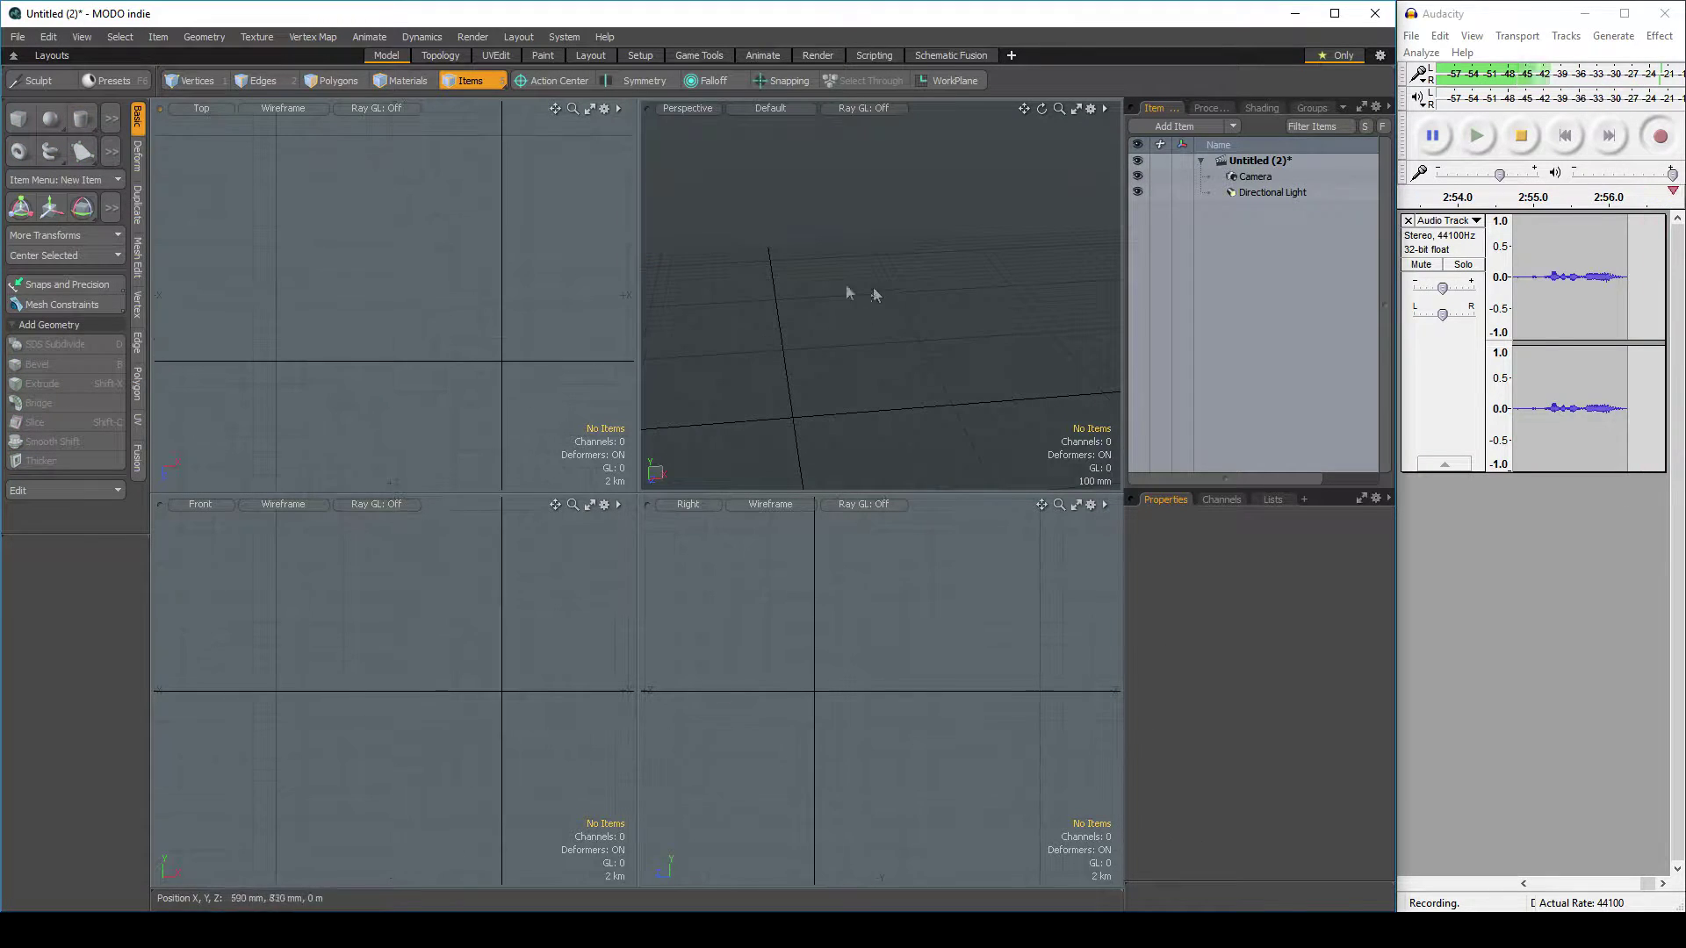
{"action": "left_click_drag", "start_coordinate": [631, 233], "coordinate": [444, 252], "text": "alt"}
{"action": "middle_click_drag", "start_coordinate": [325, 316], "coordinate": [422, 214]}
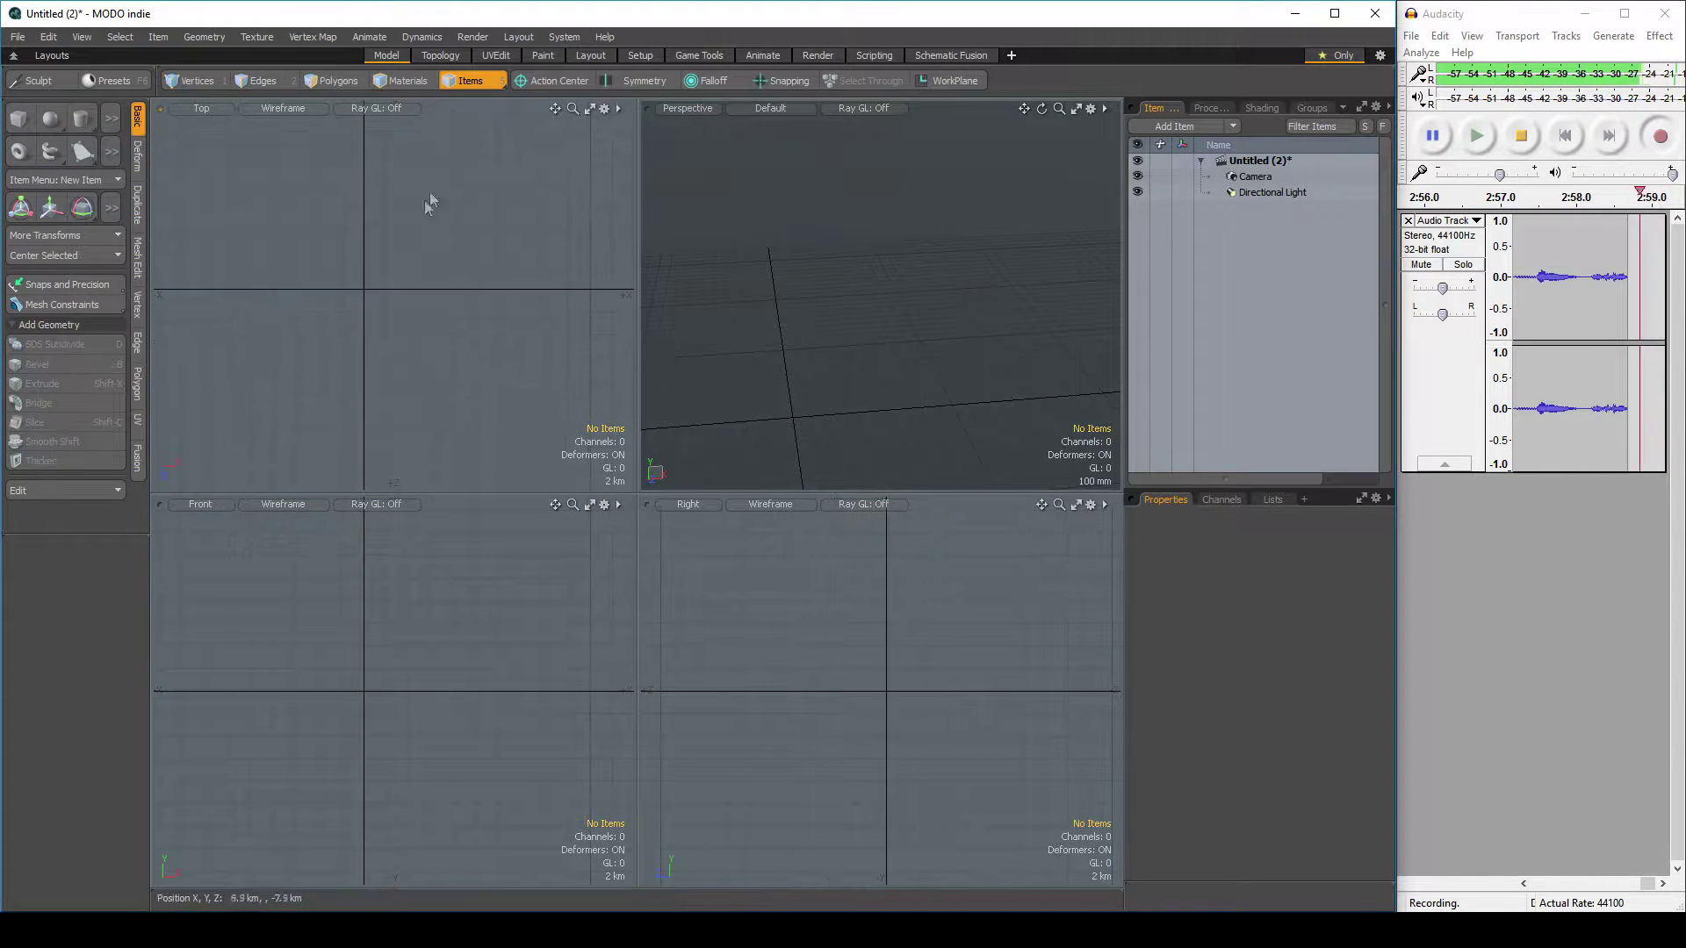
{"action": "left_click", "coordinate": [826, 404]}
{"action": "left_click", "coordinate": [953, 417]}
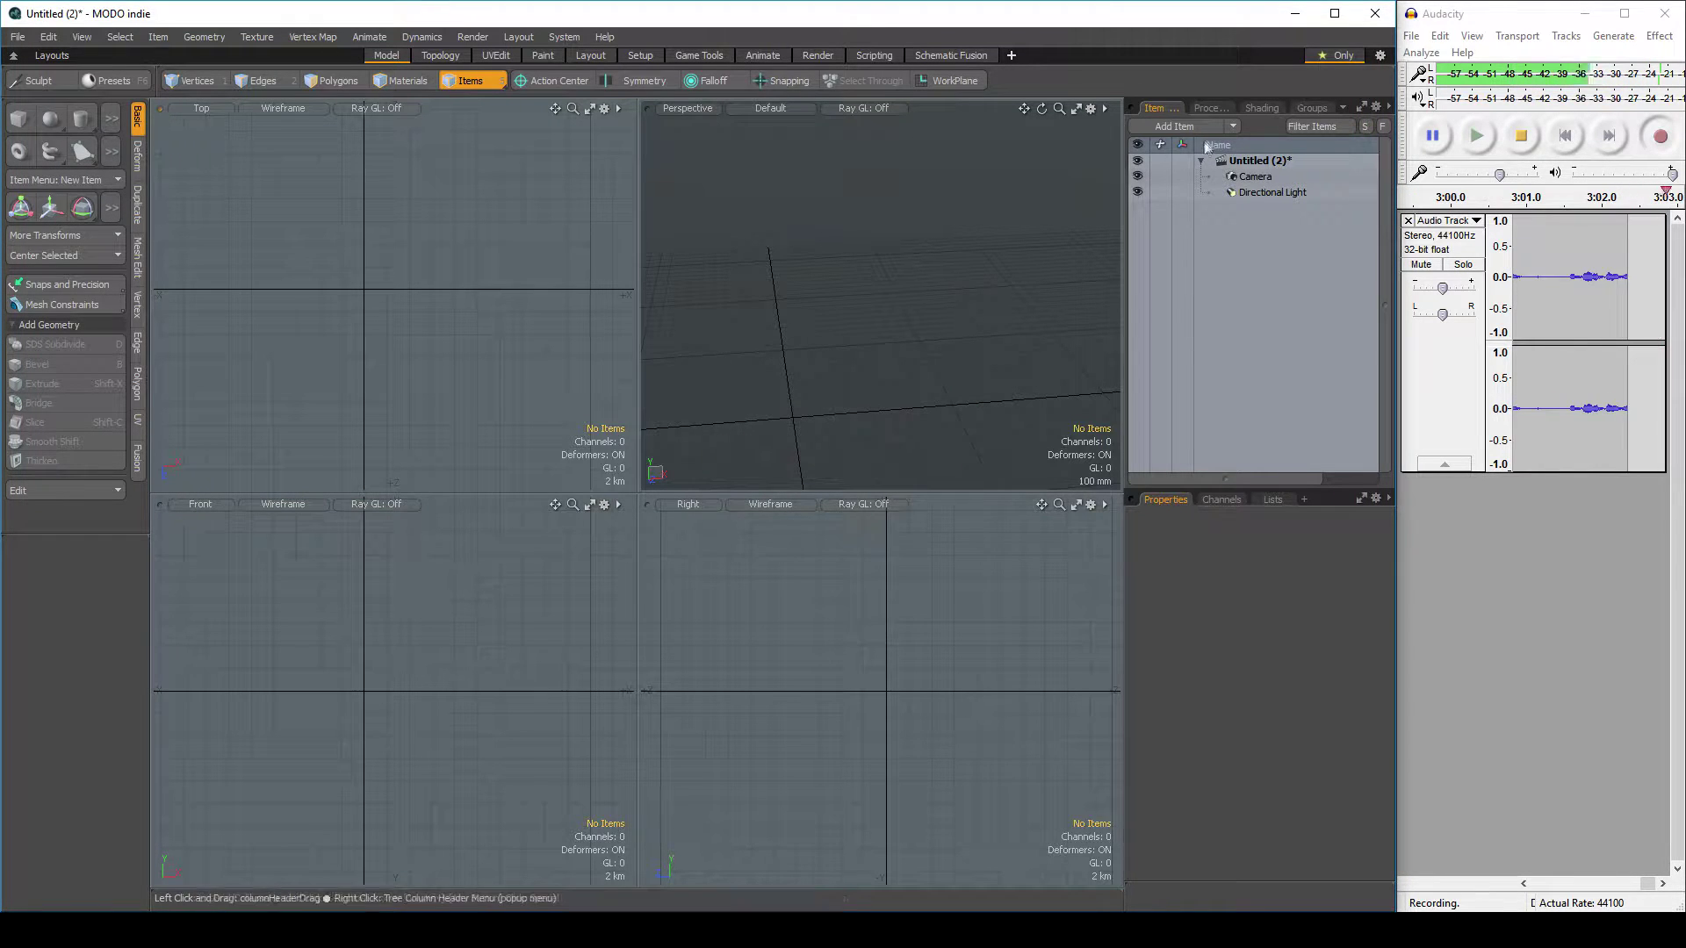
Add a new empty mesh and a backdrop item to the scene
{"action": "left_click", "coordinate": [1174, 126]}
{"action": "double_click", "coordinate": [955, 145]}
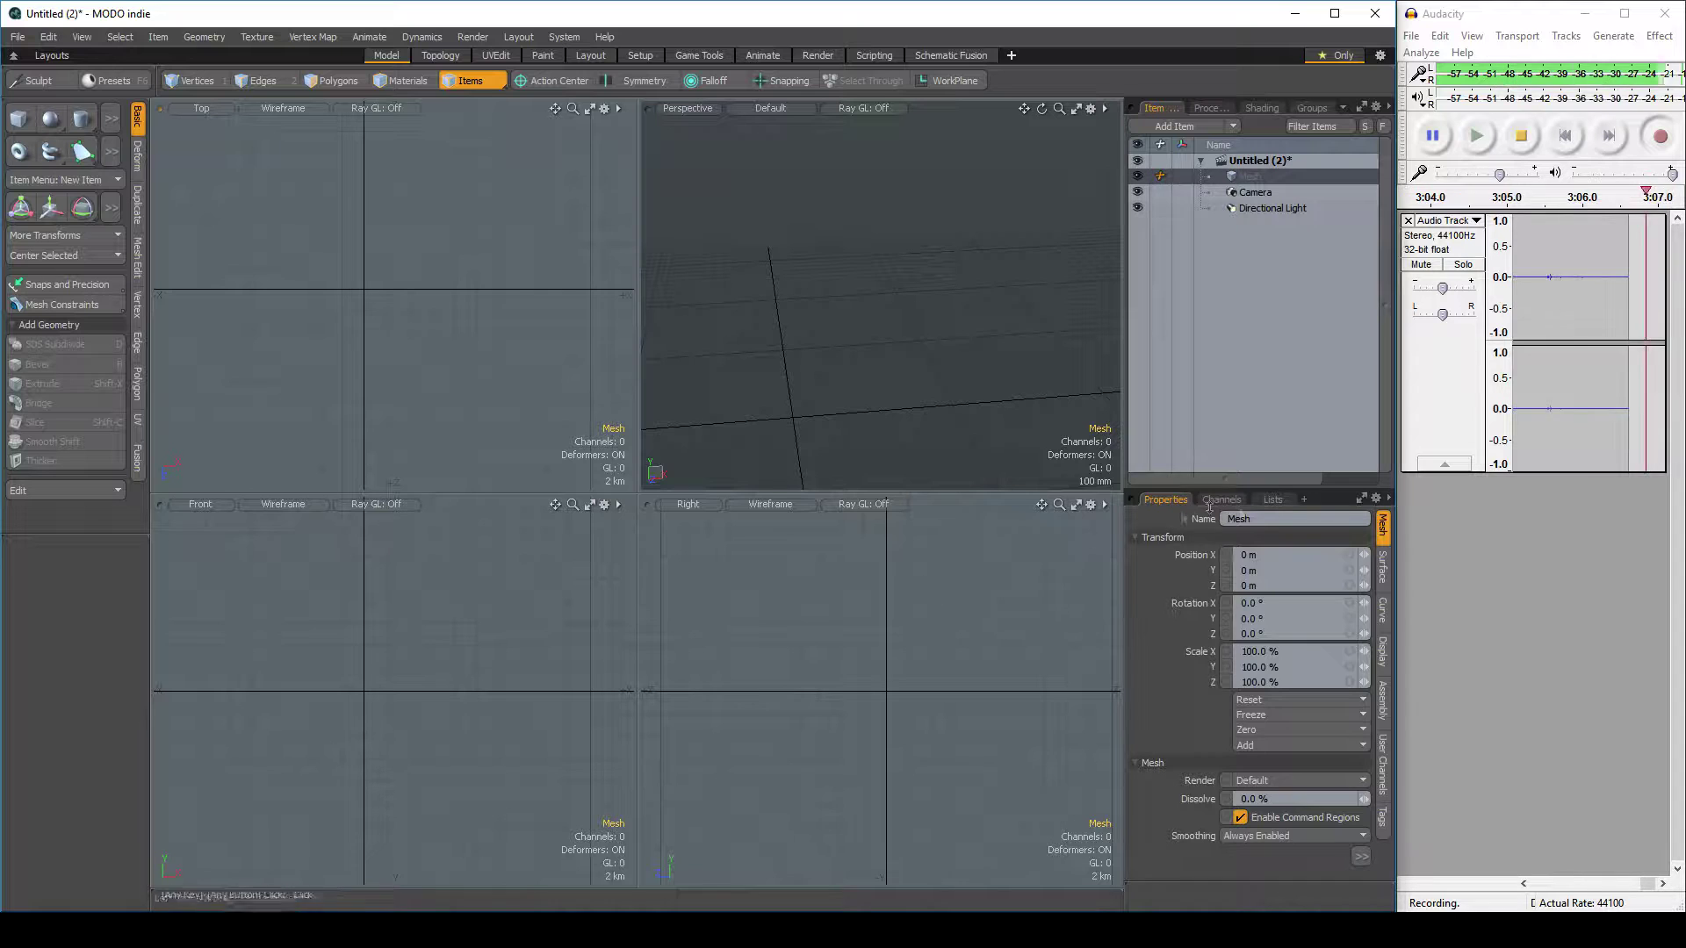
{"action": "scroll", "coordinate": [527, 246], "scroll_direction": "down", "scroll_amount": 4}
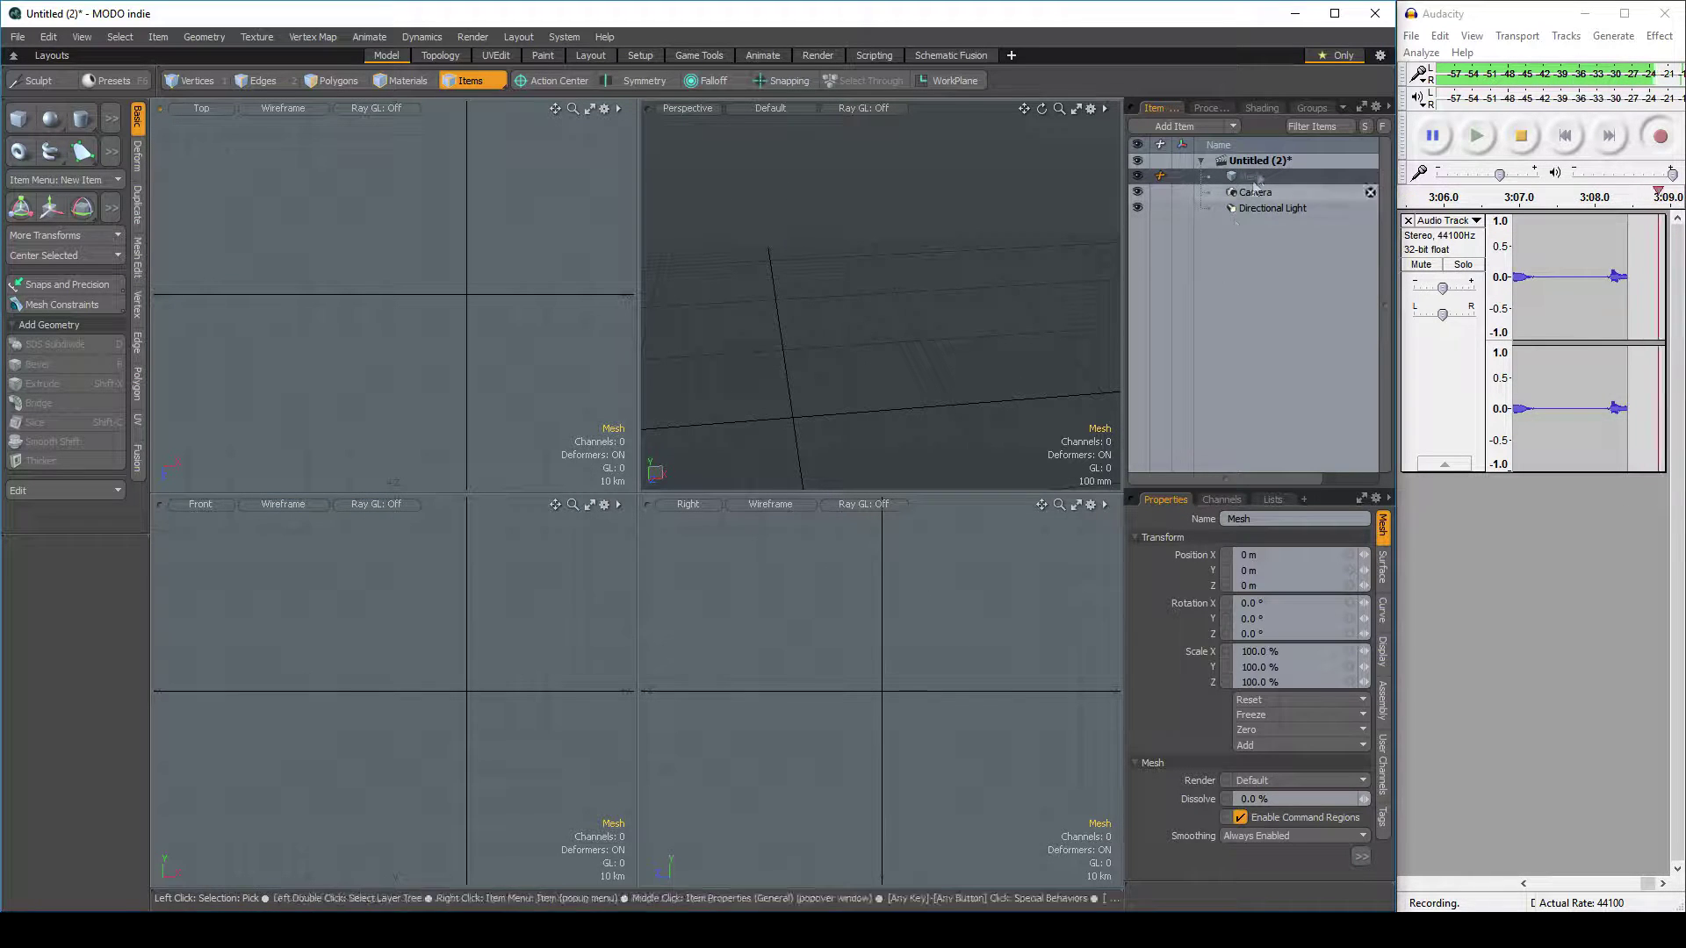
{"action": "left_click", "coordinate": [1240, 131]}
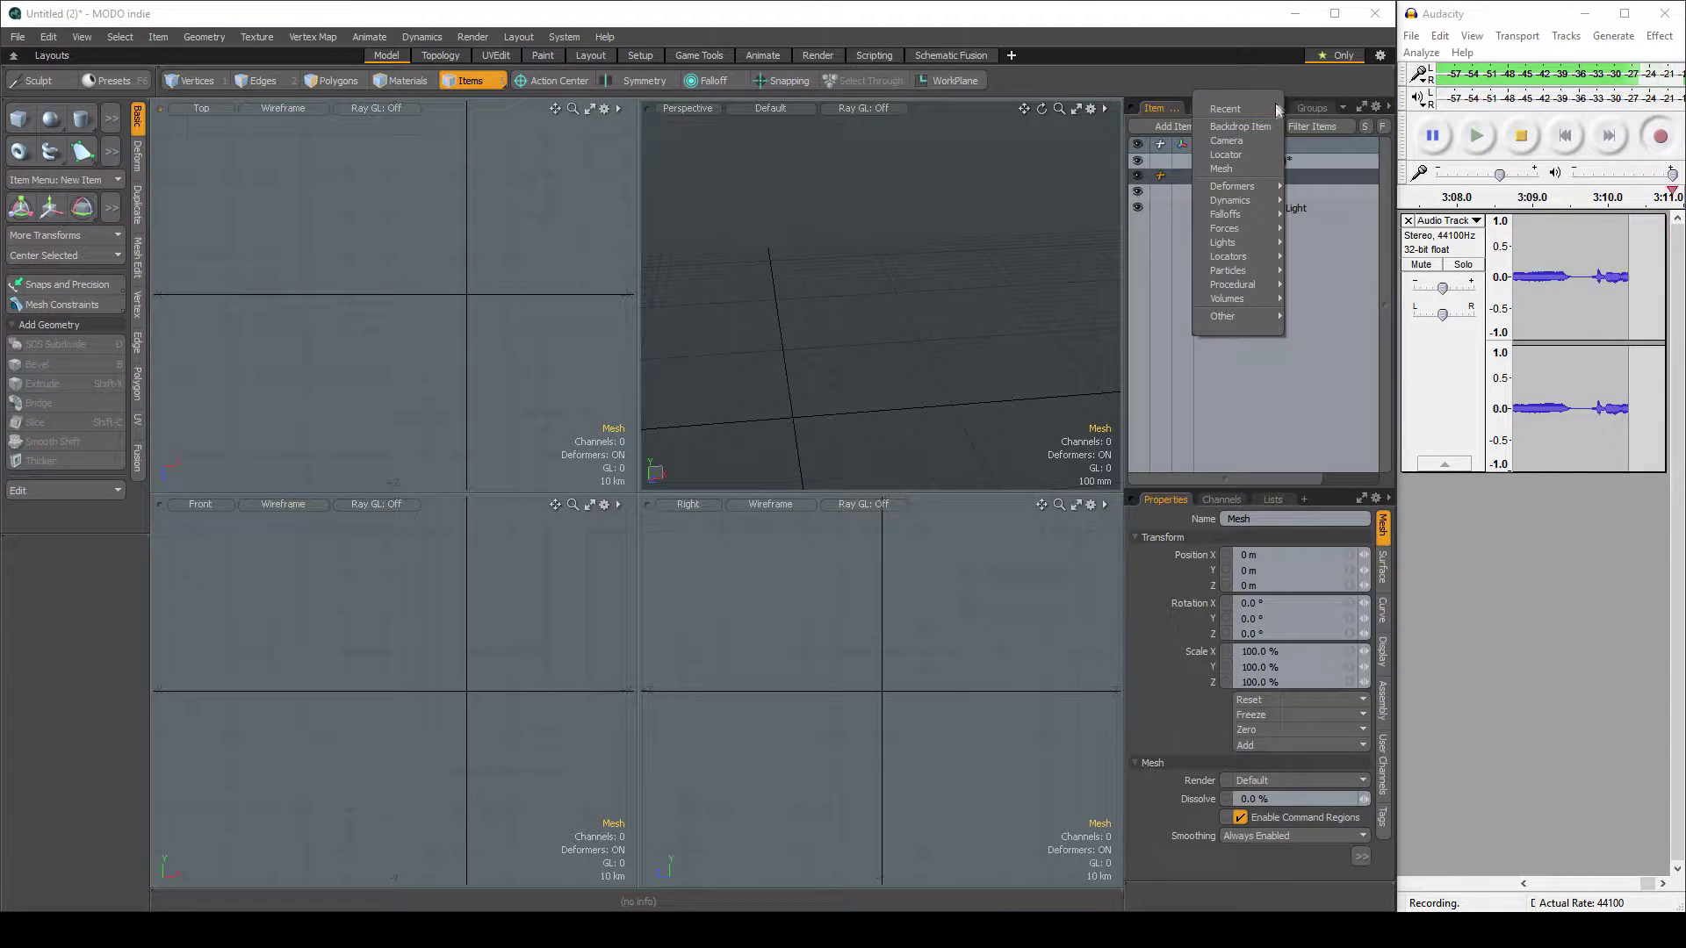
{"action": "mouse_move", "coordinate": [1238, 108]}
{"action": "left_click", "coordinate": [1331, 123]}
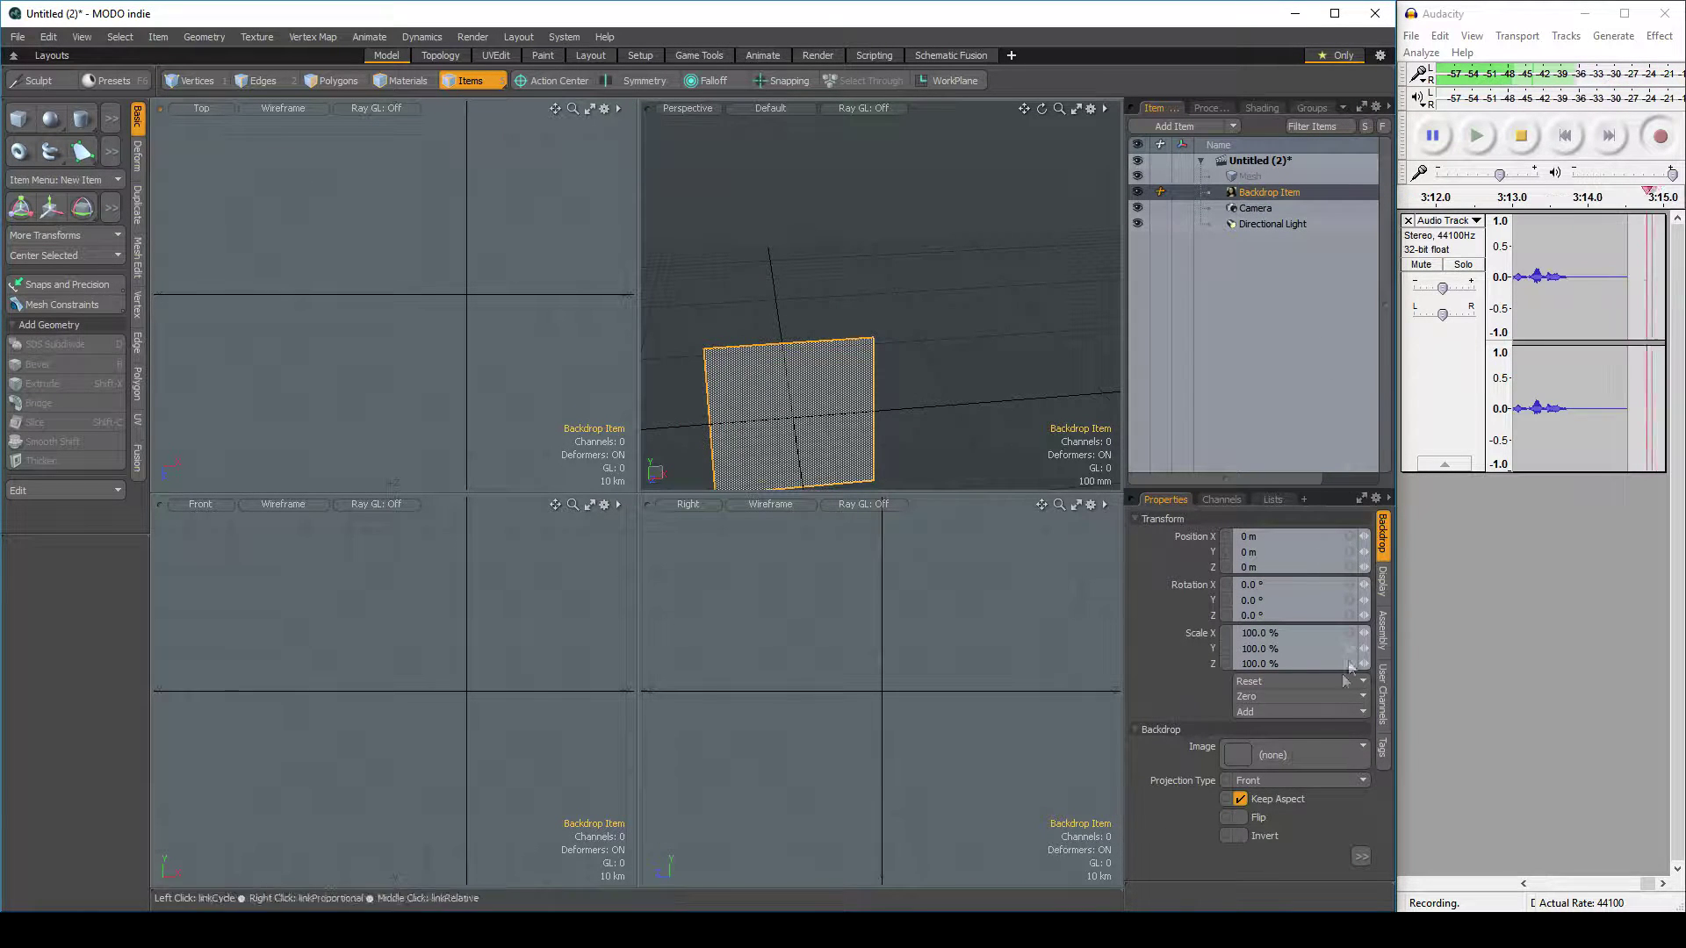
Load the gear-clipart-cog-cogwheel-gear-zahnrad-md image from the Desktop as the backdrop item's image
{"action": "left_click", "coordinate": [1292, 755]}
{"action": "left_click", "coordinate": [1504, 399]}
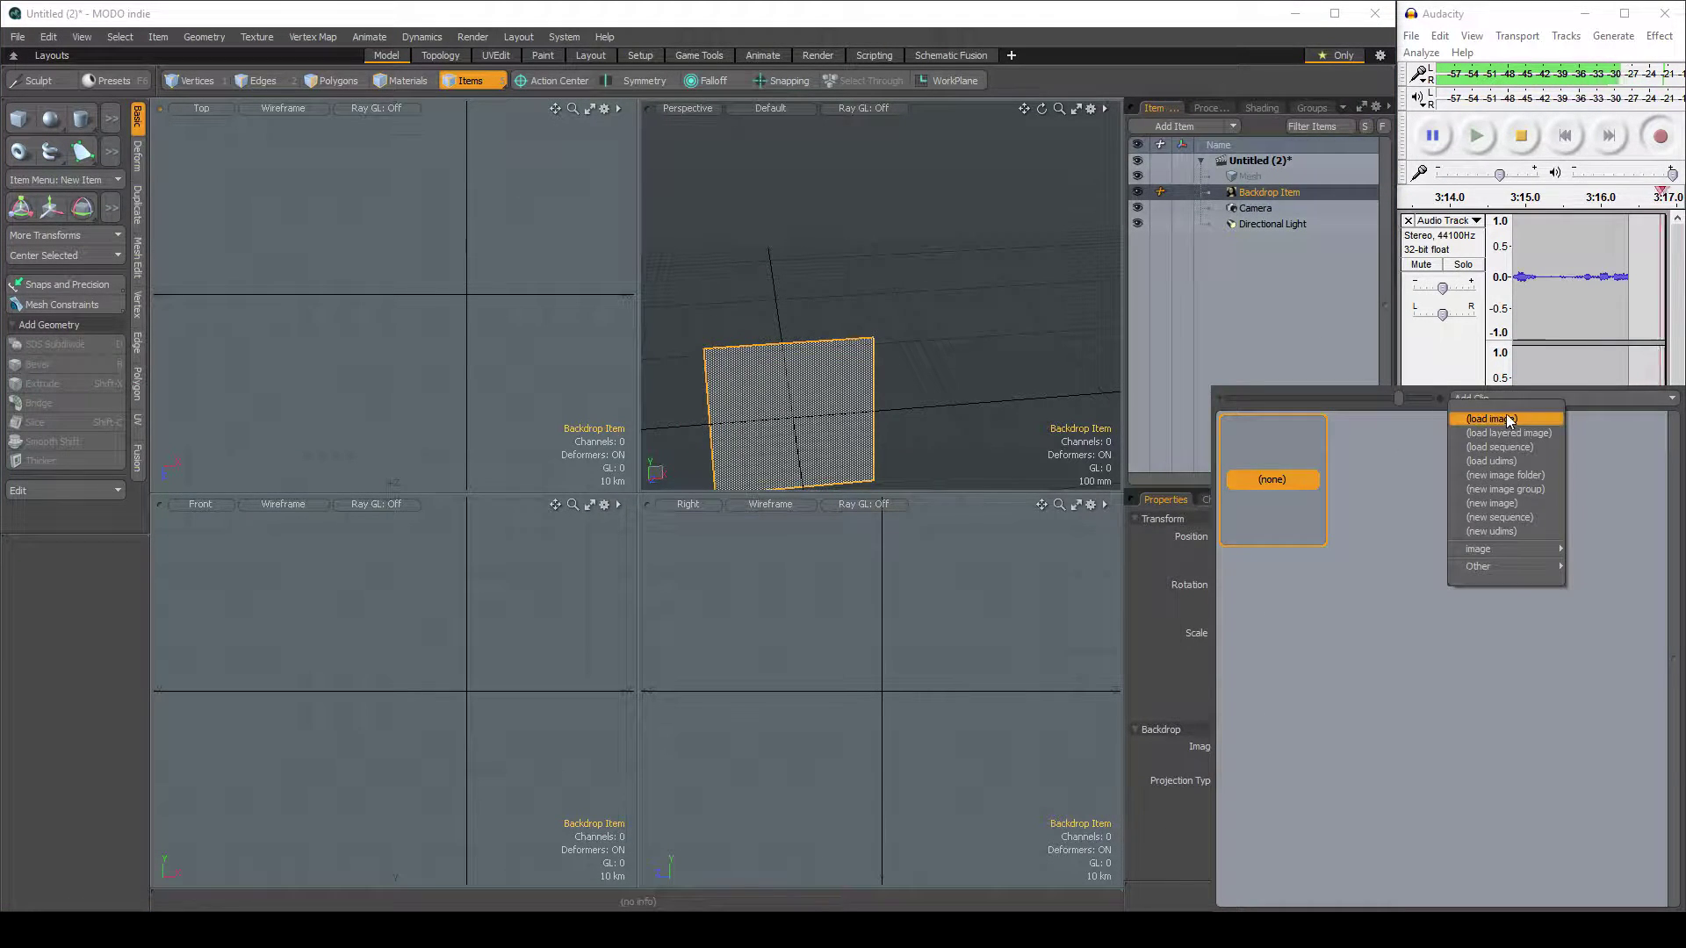
{"action": "left_click", "coordinate": [1504, 414]}
{"action": "left_click", "coordinate": [1532, 590]}
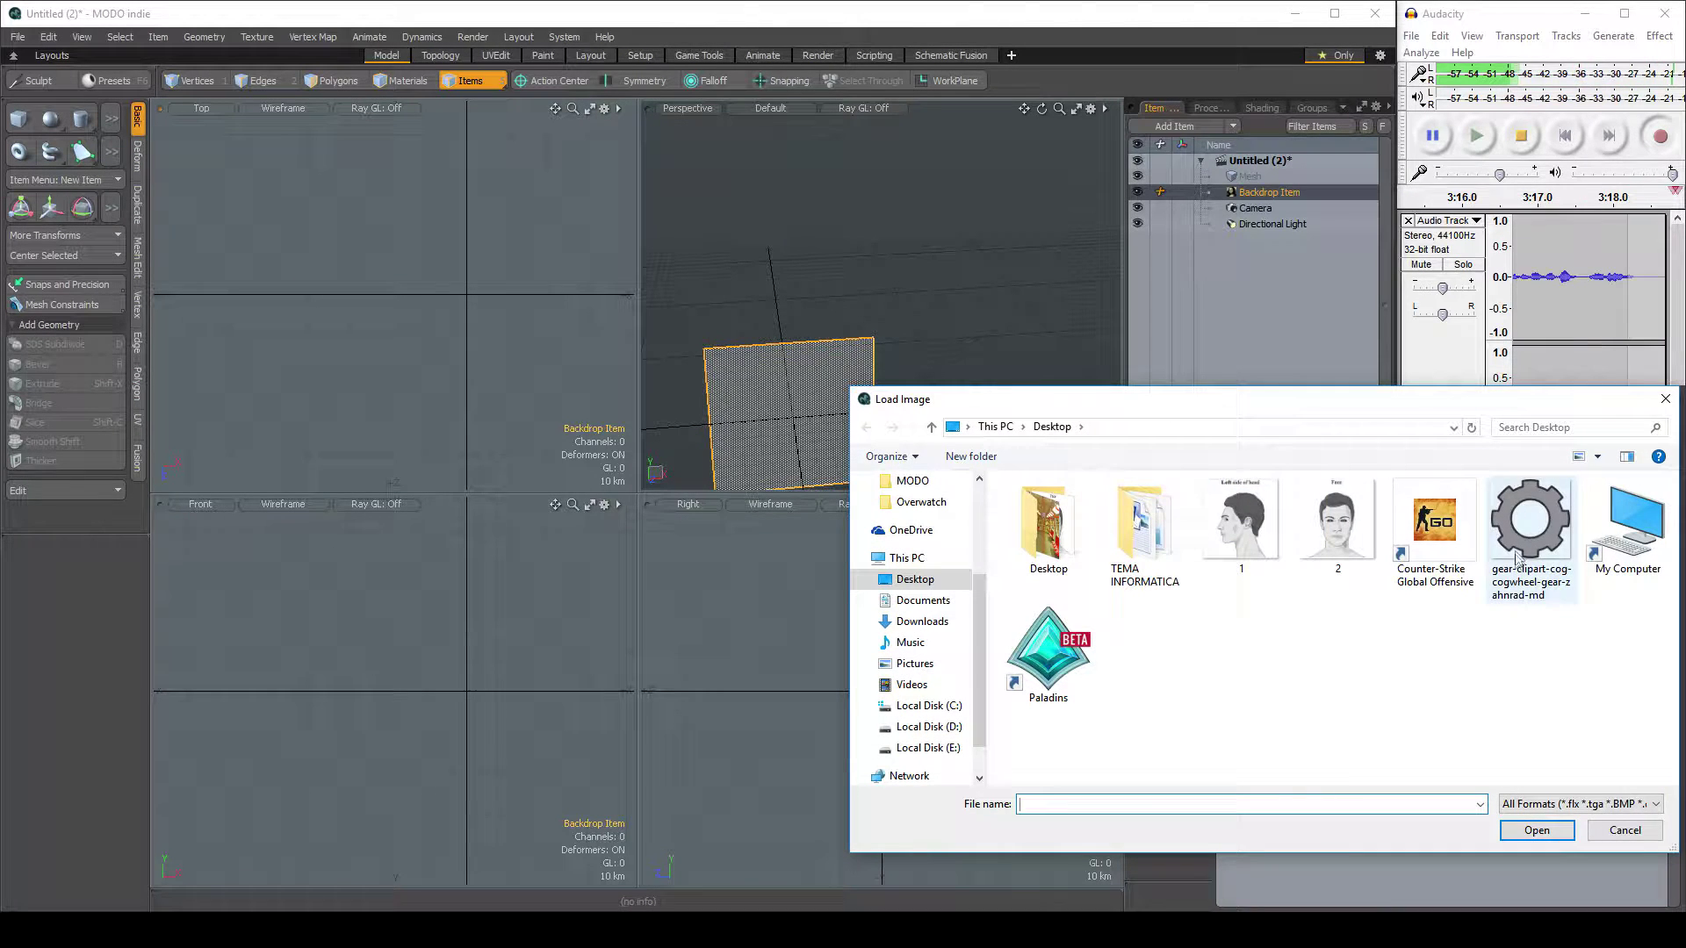
{"action": "left_click", "coordinate": [1535, 830]}
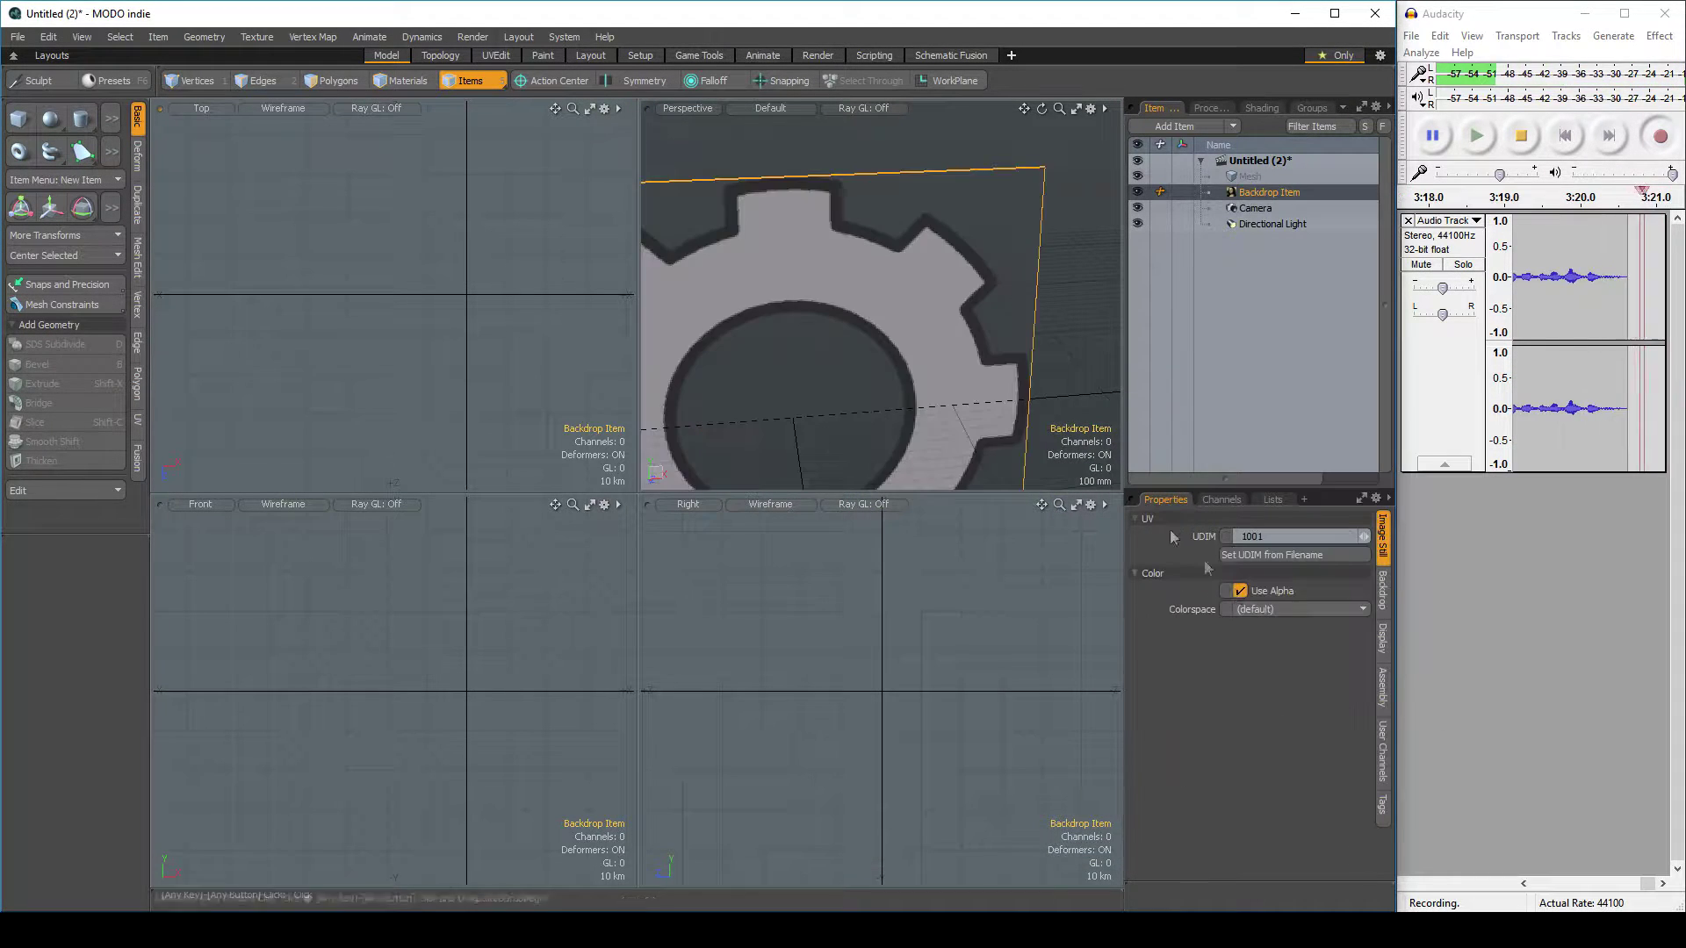
Fit the gear backdrop in the views, maximize the Front view and deselect the backdrop item
{"action": "scroll", "coordinate": [460, 660], "scroll_direction": "down", "scroll_amount": 5}
{"action": "left_click_drag", "start_coordinate": [970, 378], "coordinate": [883, 294], "text": "alt"}
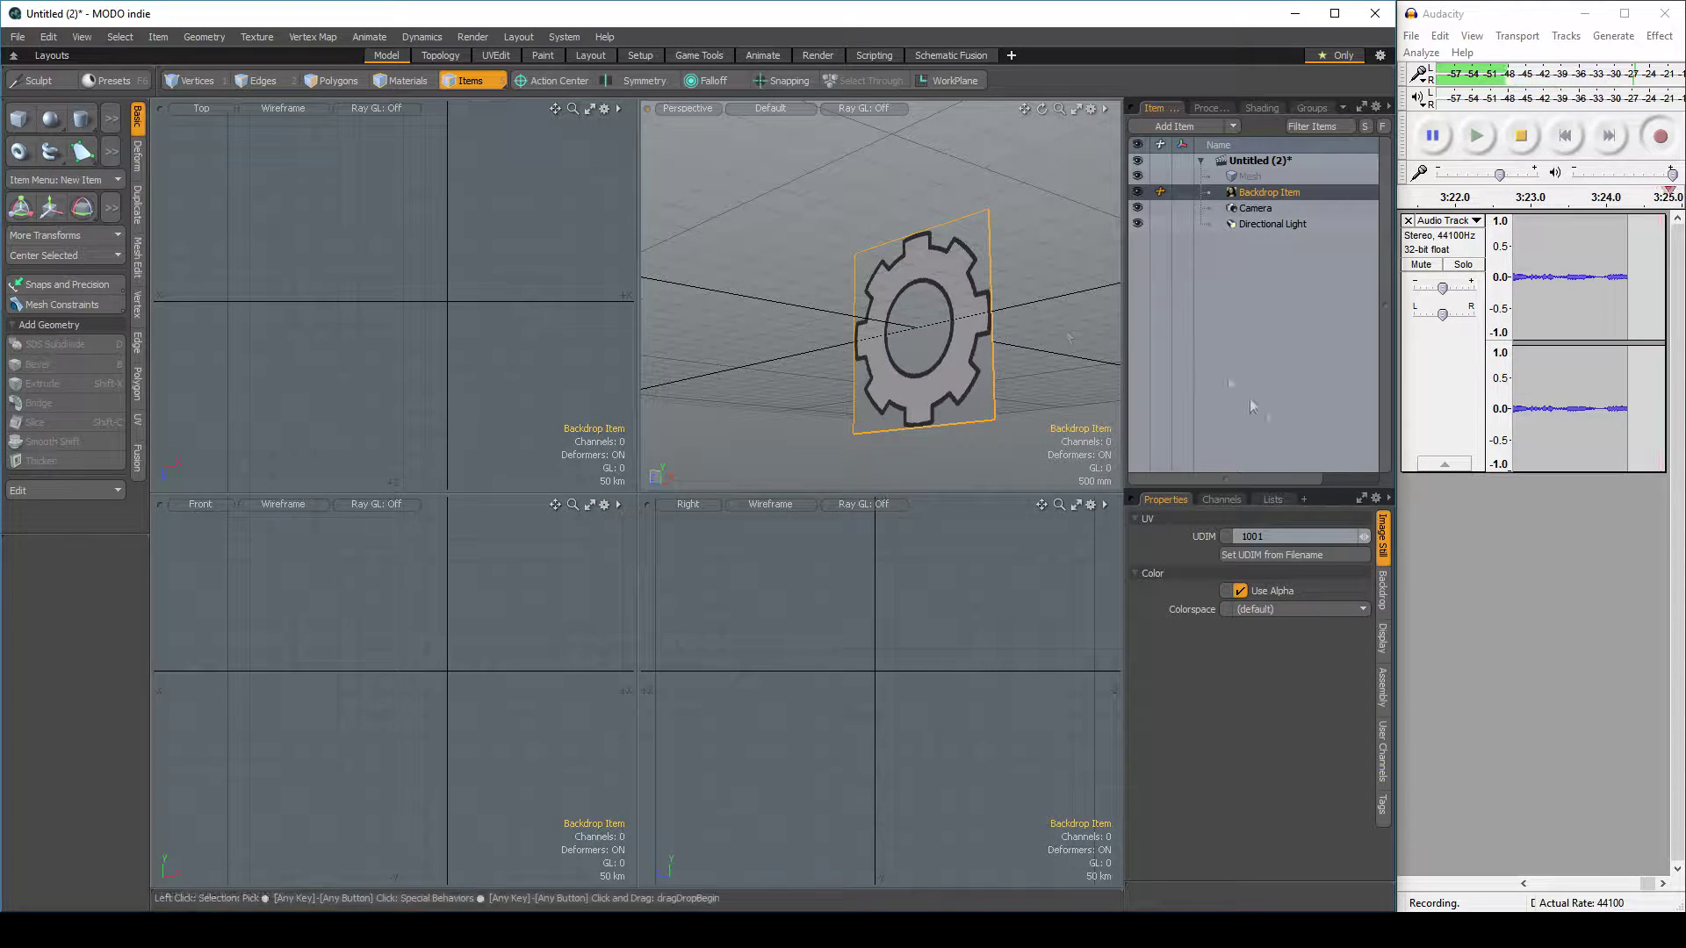
{"action": "left_click", "coordinate": [1266, 197]}
{"action": "left_click", "coordinate": [902, 674]}
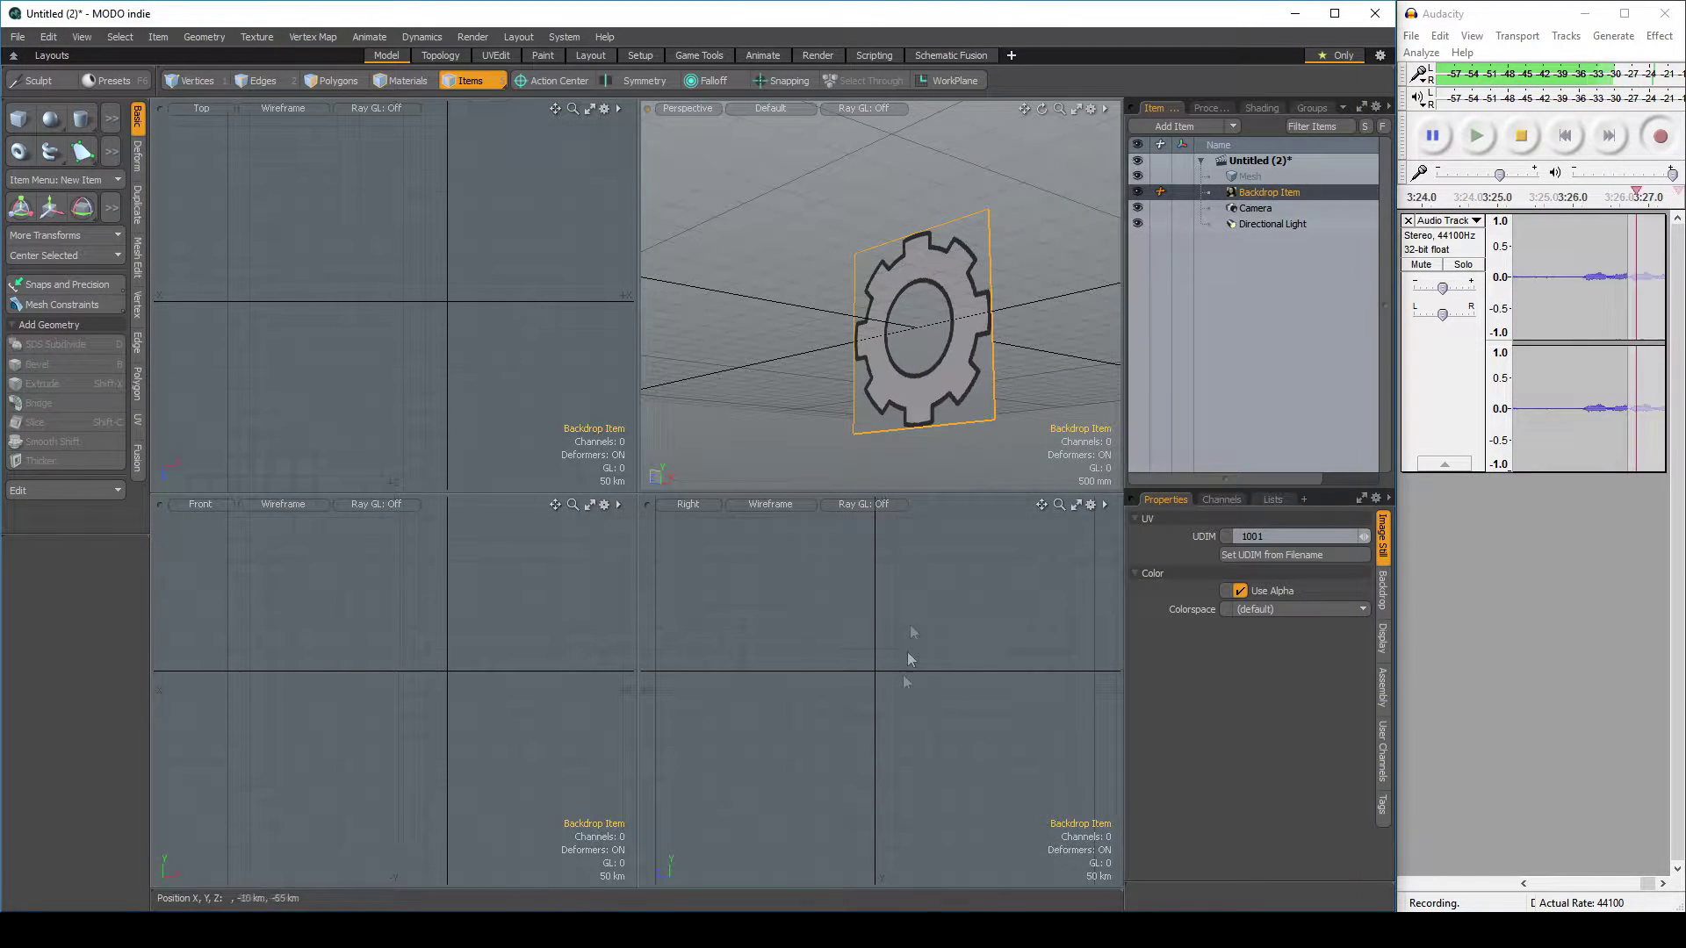
{"action": "key", "text": "a"}
{"action": "scroll", "coordinate": [526, 641], "scroll_direction": "down", "scroll_amount": 2}
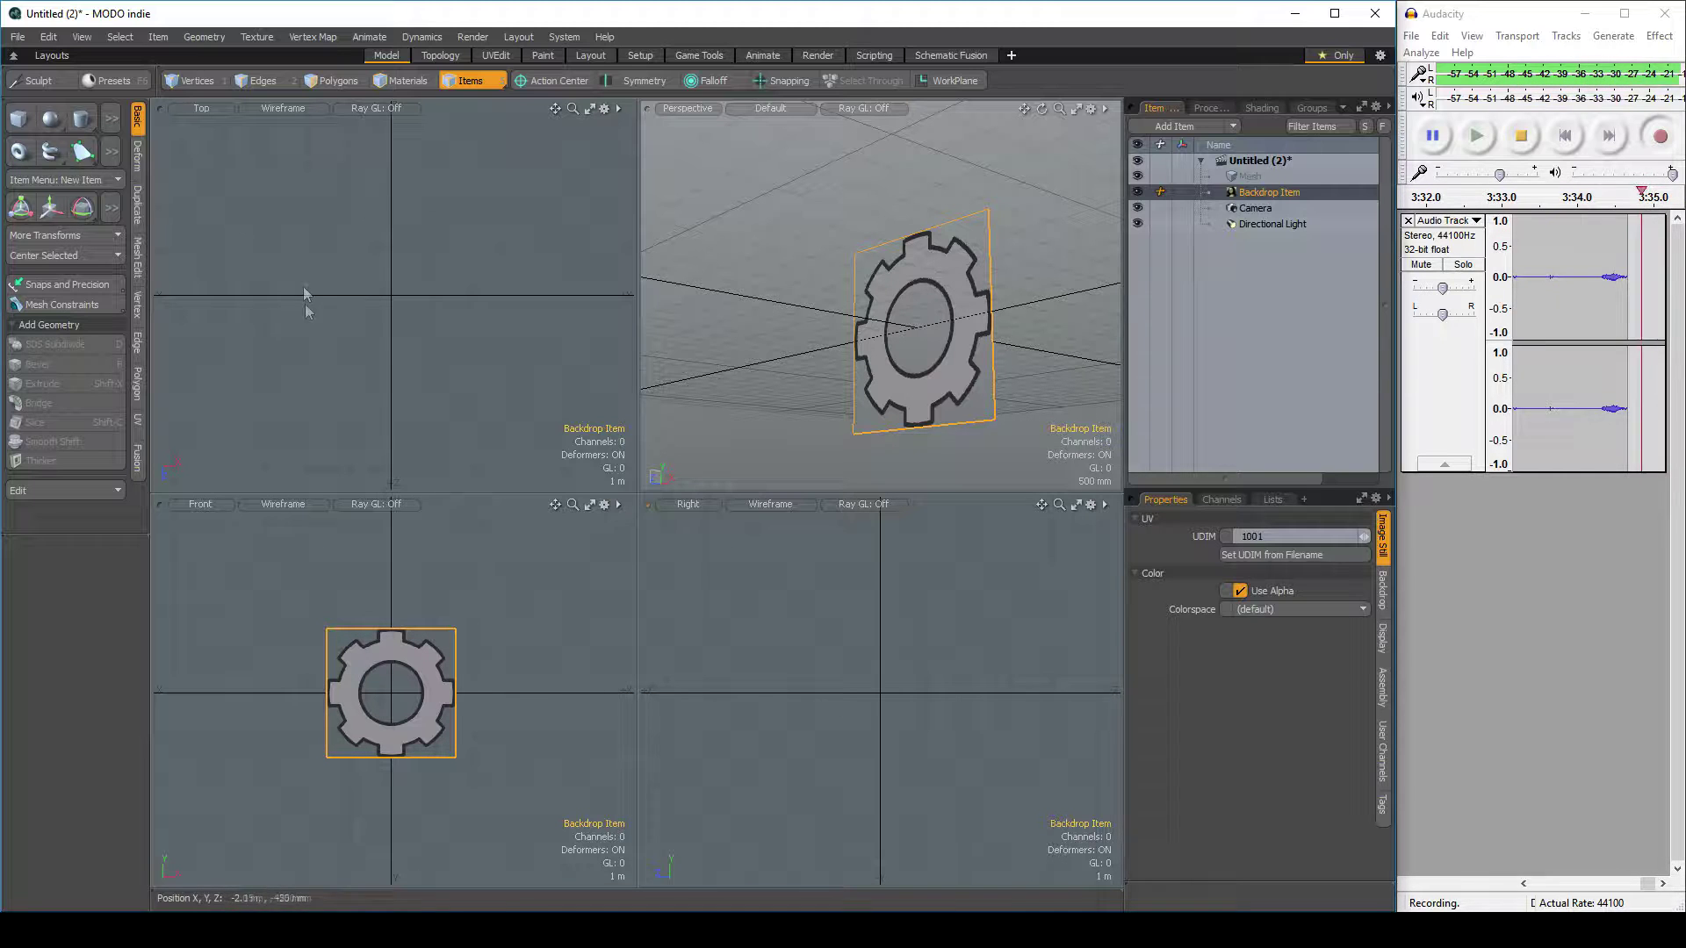
{"action": "left_click", "coordinate": [589, 504]}
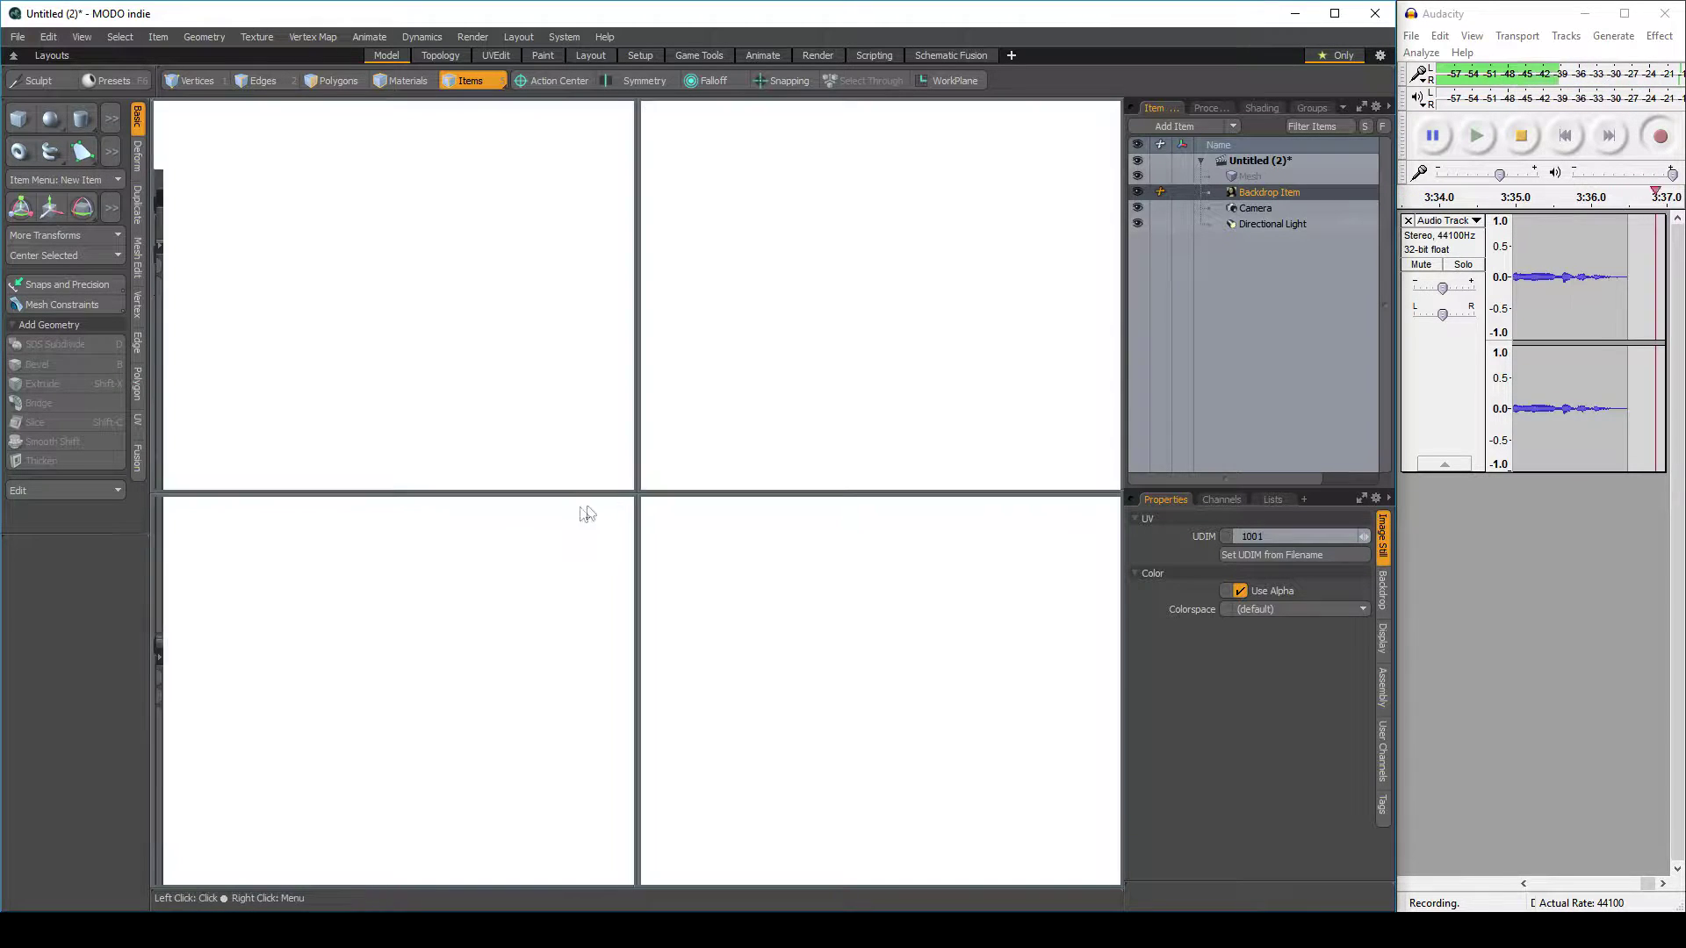
{"action": "left_click", "coordinate": [819, 476]}
{"action": "scroll", "coordinate": [818, 476], "scroll_direction": "up", "scroll_amount": 5}
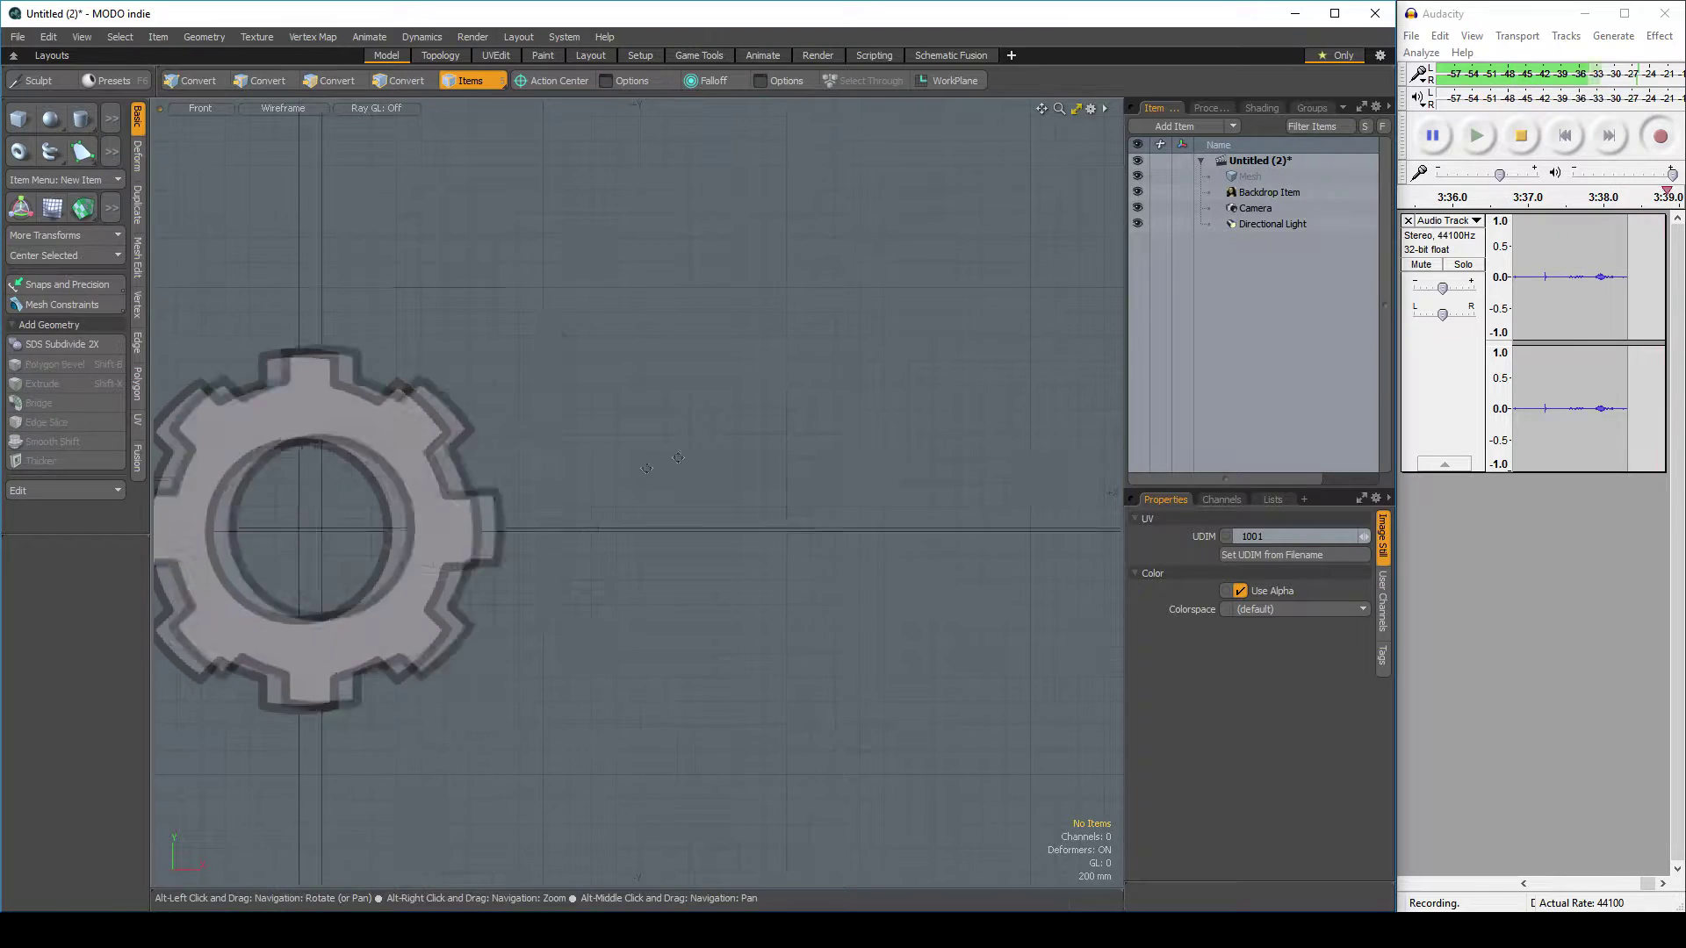
{"action": "left_click_drag", "start_coordinate": [618, 471], "coordinate": [995, 382], "text": "alt"}
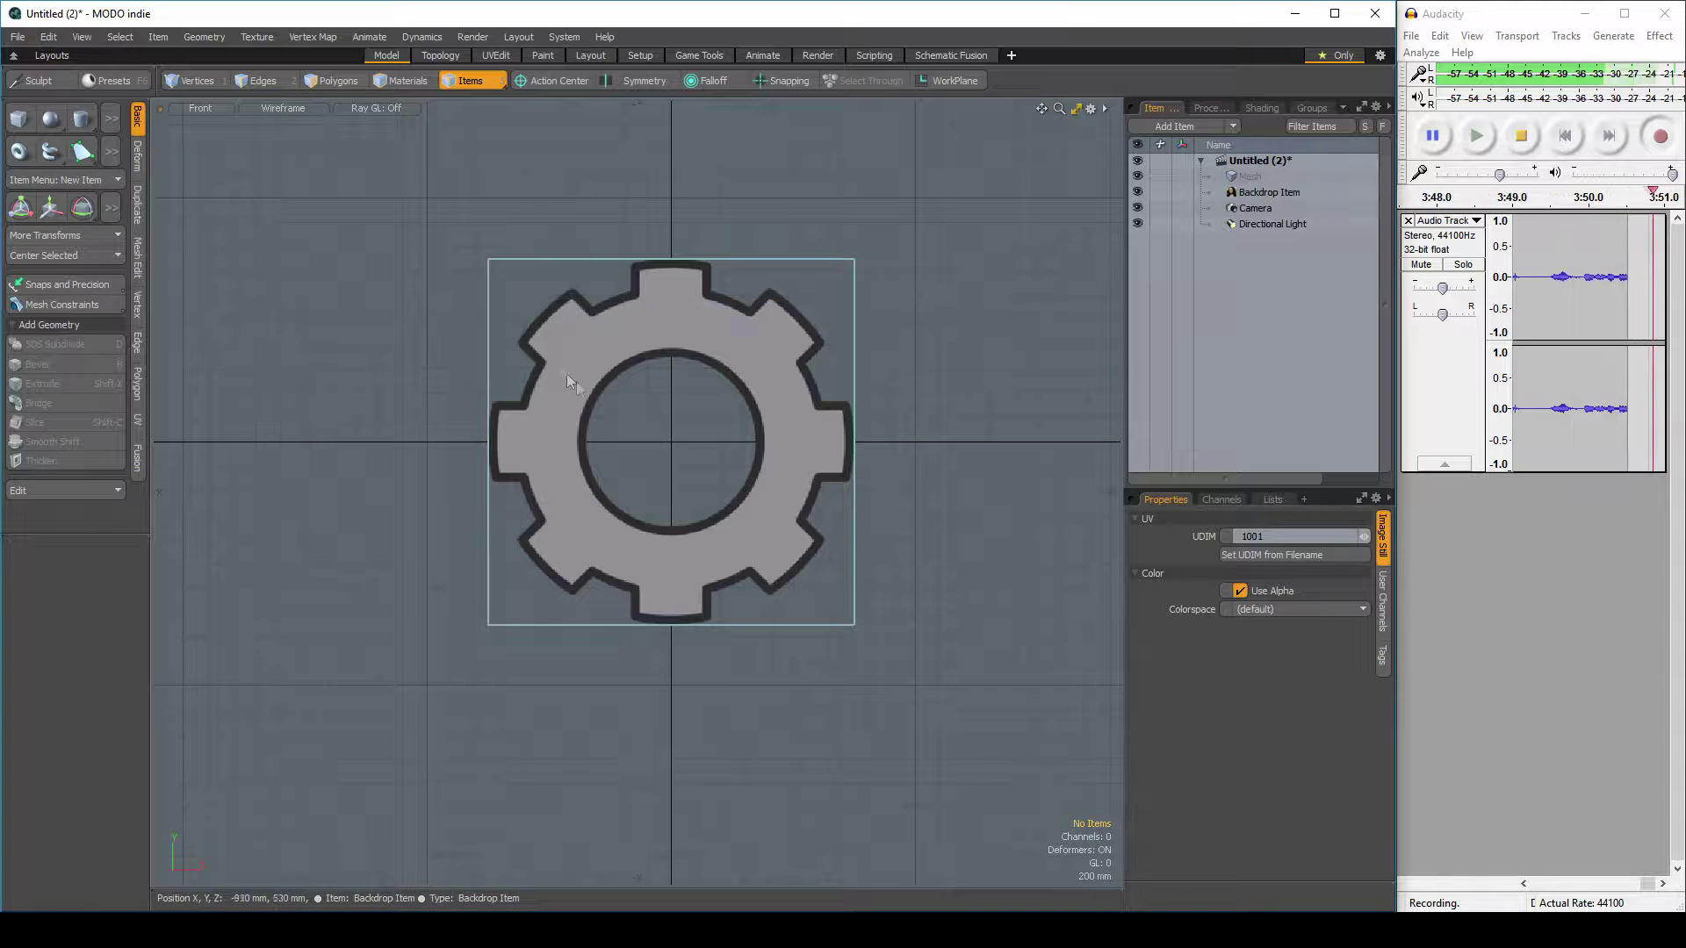
With the Pen tool set to Make Quads, draw a strip of two quads along the ring from the left tooth across the upper-left tooth's base
{"action": "left_click", "coordinate": [82, 151]}
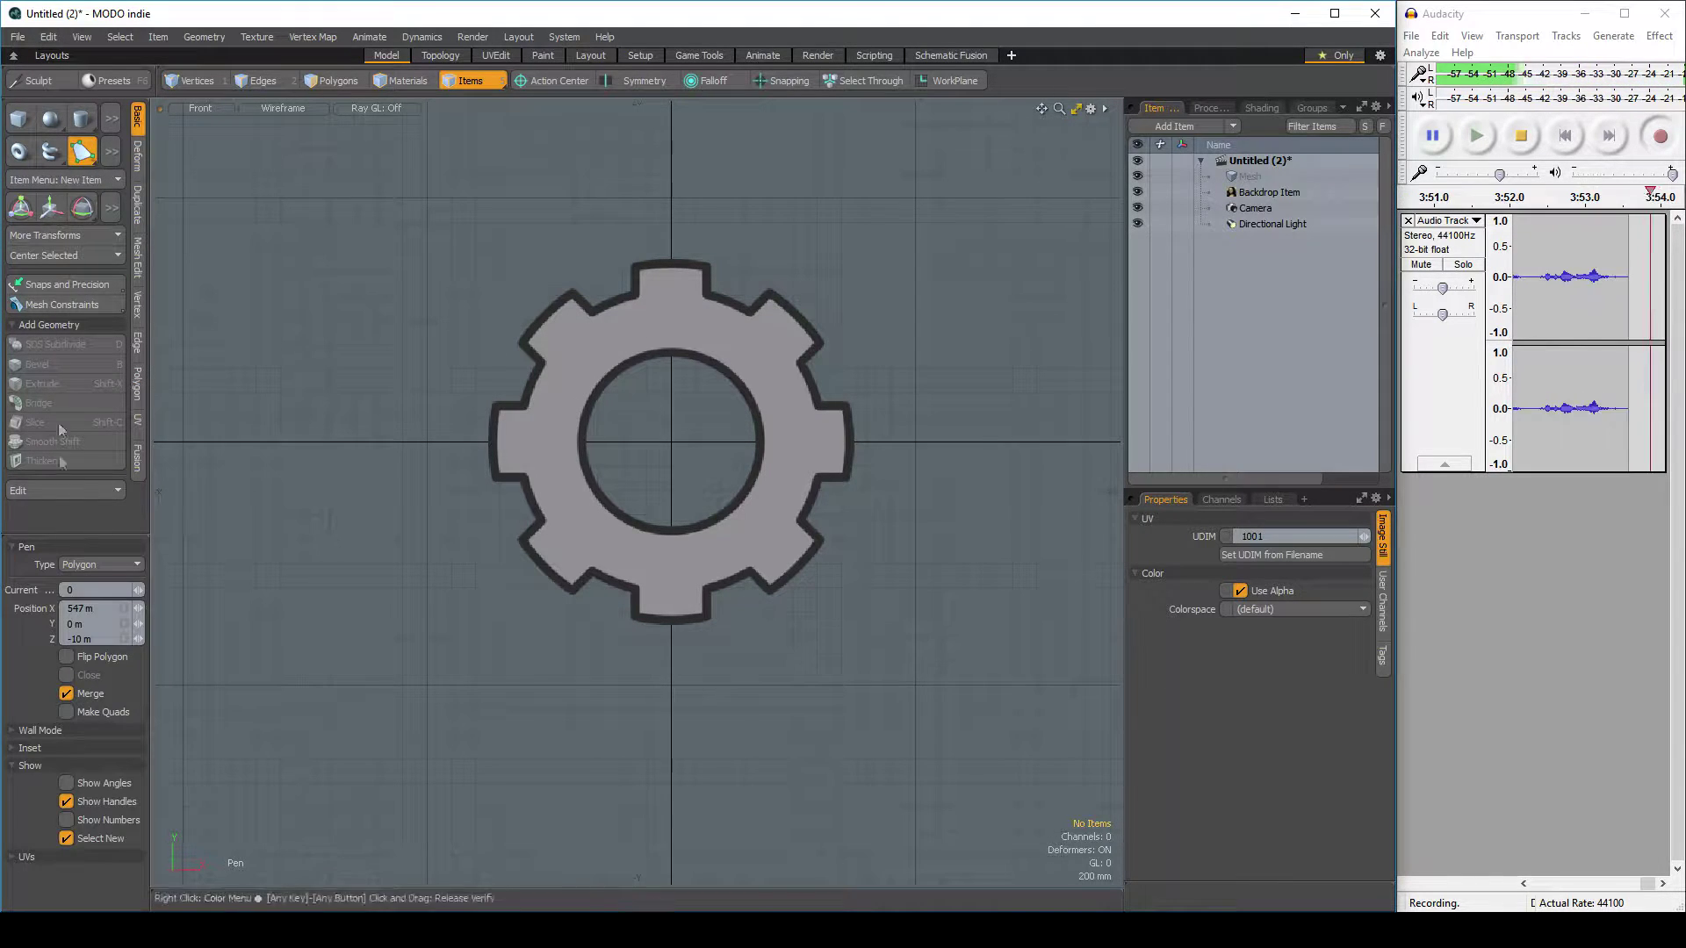
{"action": "left_click", "coordinate": [66, 712]}
{"action": "left_click", "coordinate": [524, 405]}
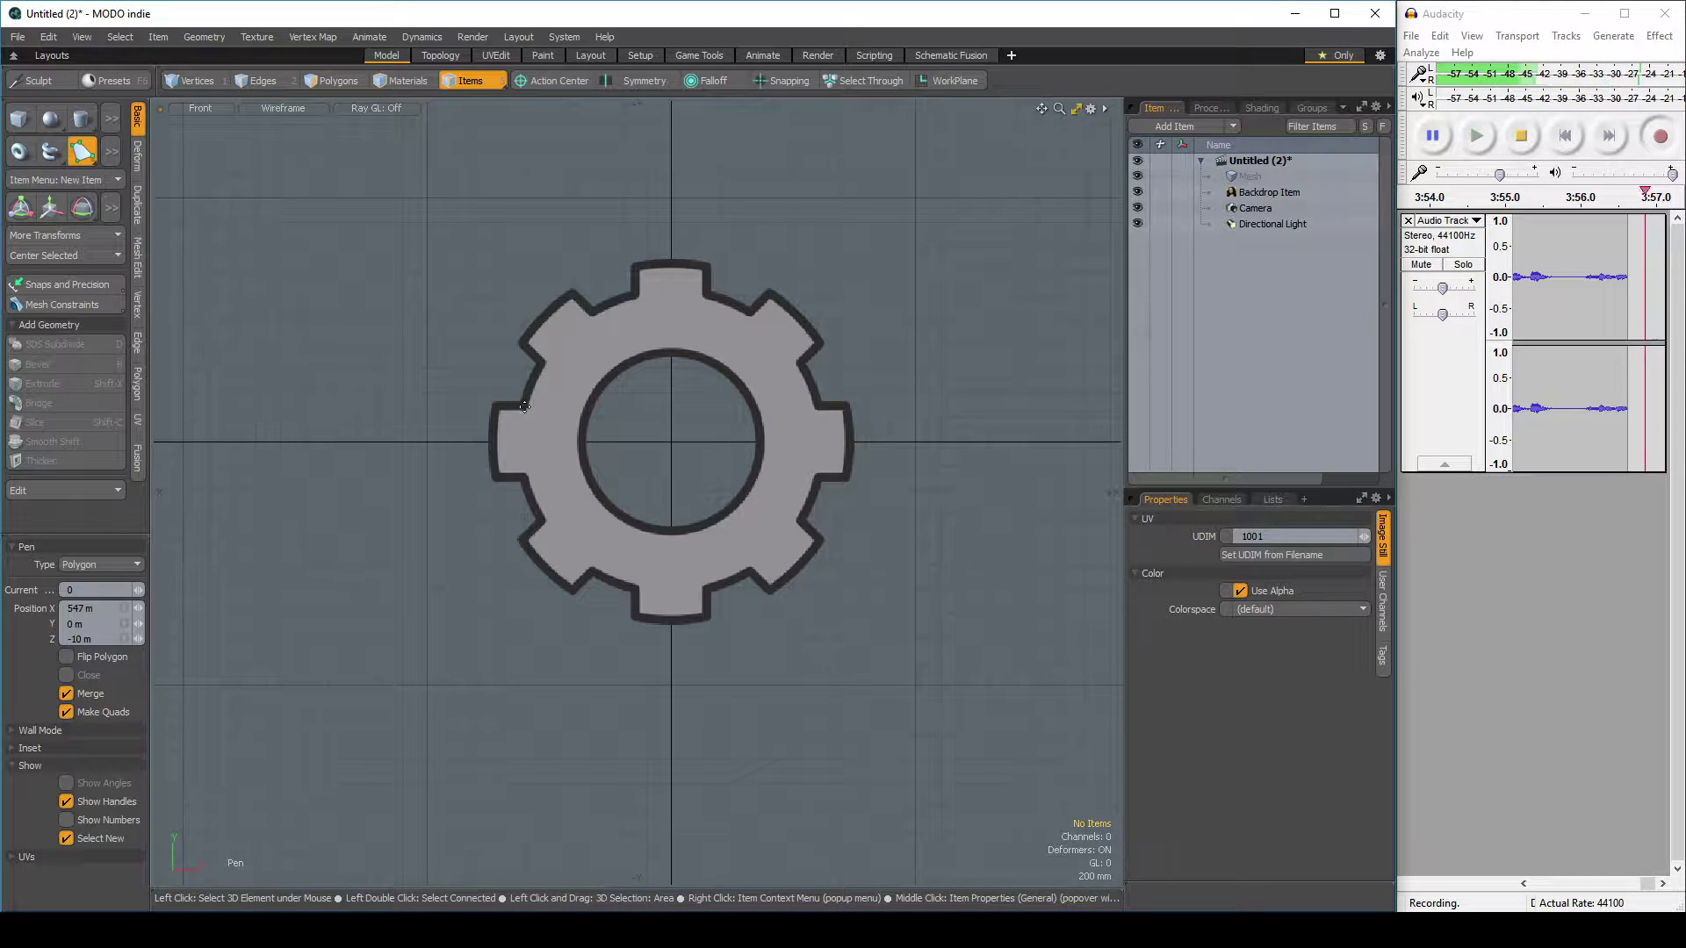
{"action": "left_click", "coordinate": [602, 380]}
{"action": "left_click", "coordinate": [545, 366]}
{"action": "left_click", "coordinate": [564, 342]}
{"action": "left_click", "coordinate": [623, 355]}
{"action": "left_click_drag", "start_coordinate": [567, 342], "coordinate": [599, 396]}
Try to extend the quad strip with two points near the upper-left tooth's outer corner and undo them
{"action": "left_click", "coordinate": [545, 366]}
{"action": "left_click", "coordinate": [492, 279]}
{"action": "left_click", "coordinate": [529, 323]}
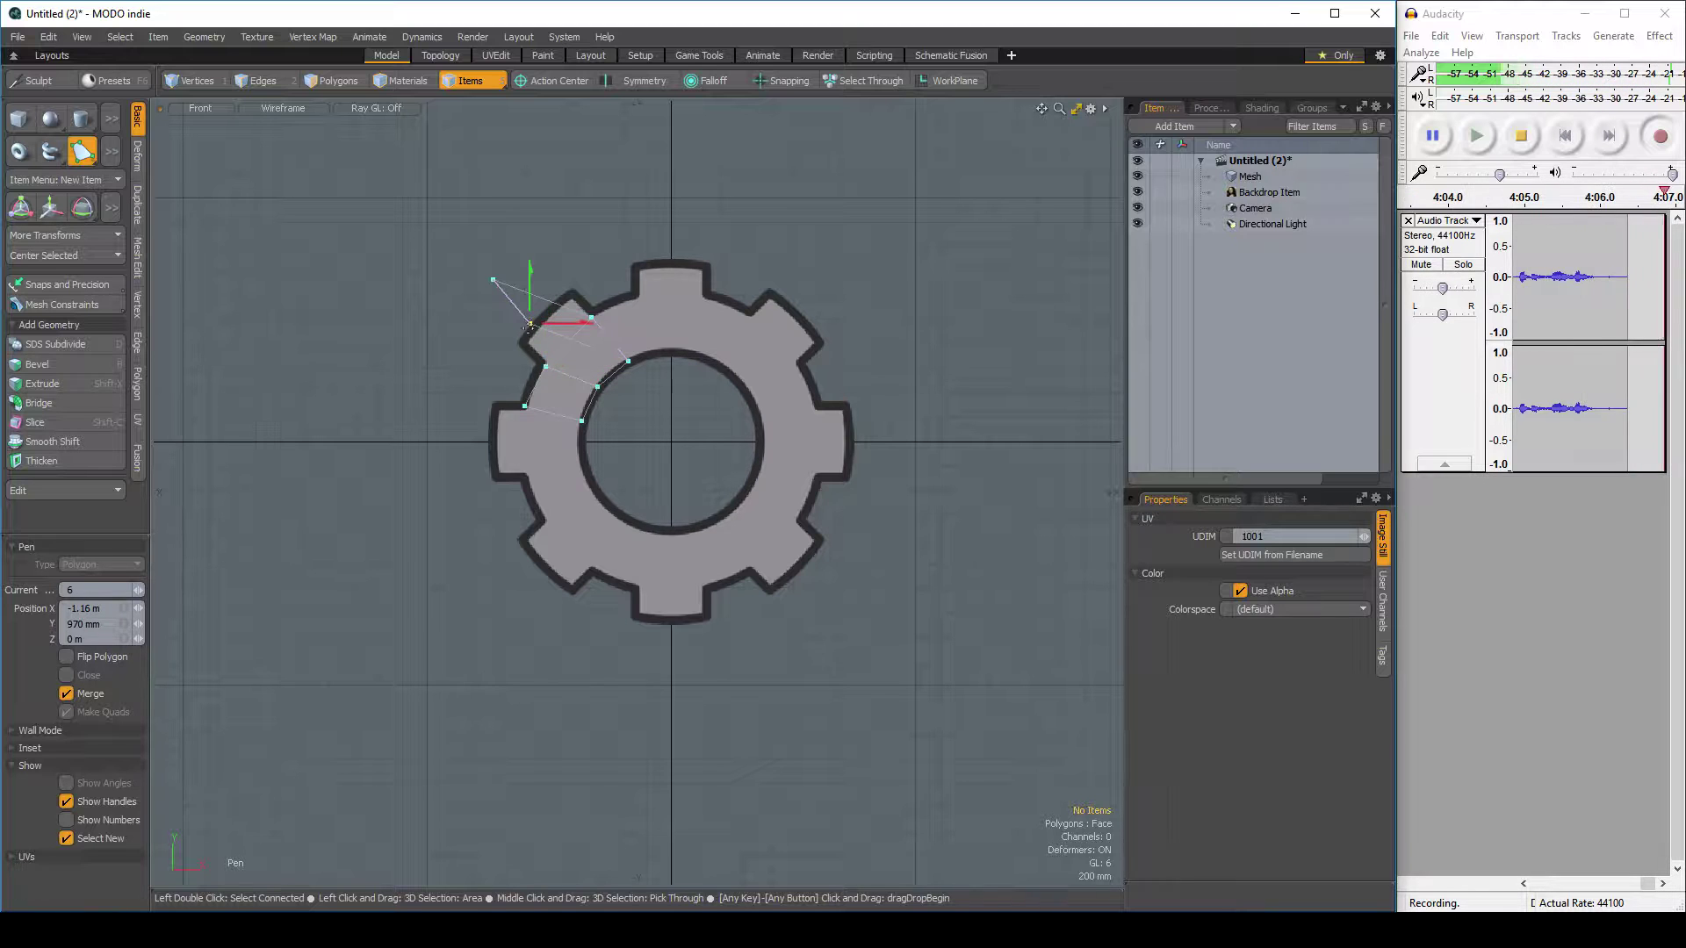
{"action": "key", "text": "ctrl+z"}
{"action": "key", "text": "ctrl+z"}
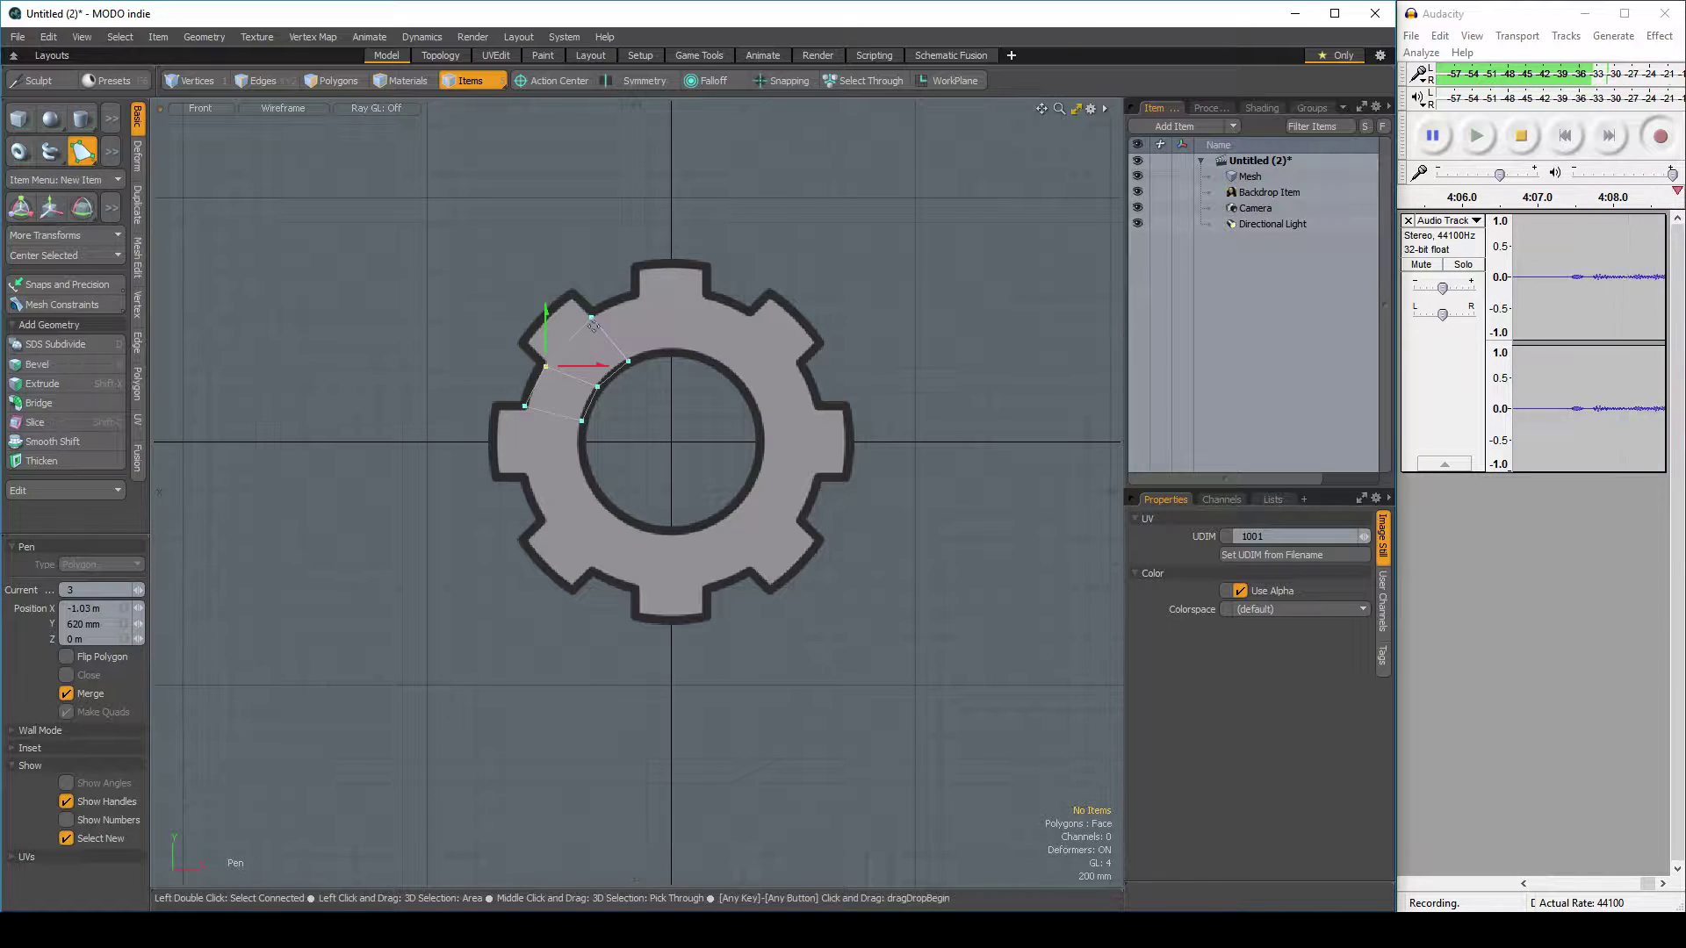
Draw a separate Pen quad over the upper-left tooth, aligning its base corners at about X -1.03 m, Y 620 mm and X -650 mm, Y 1.02 m
{"action": "key", "text": "space"}
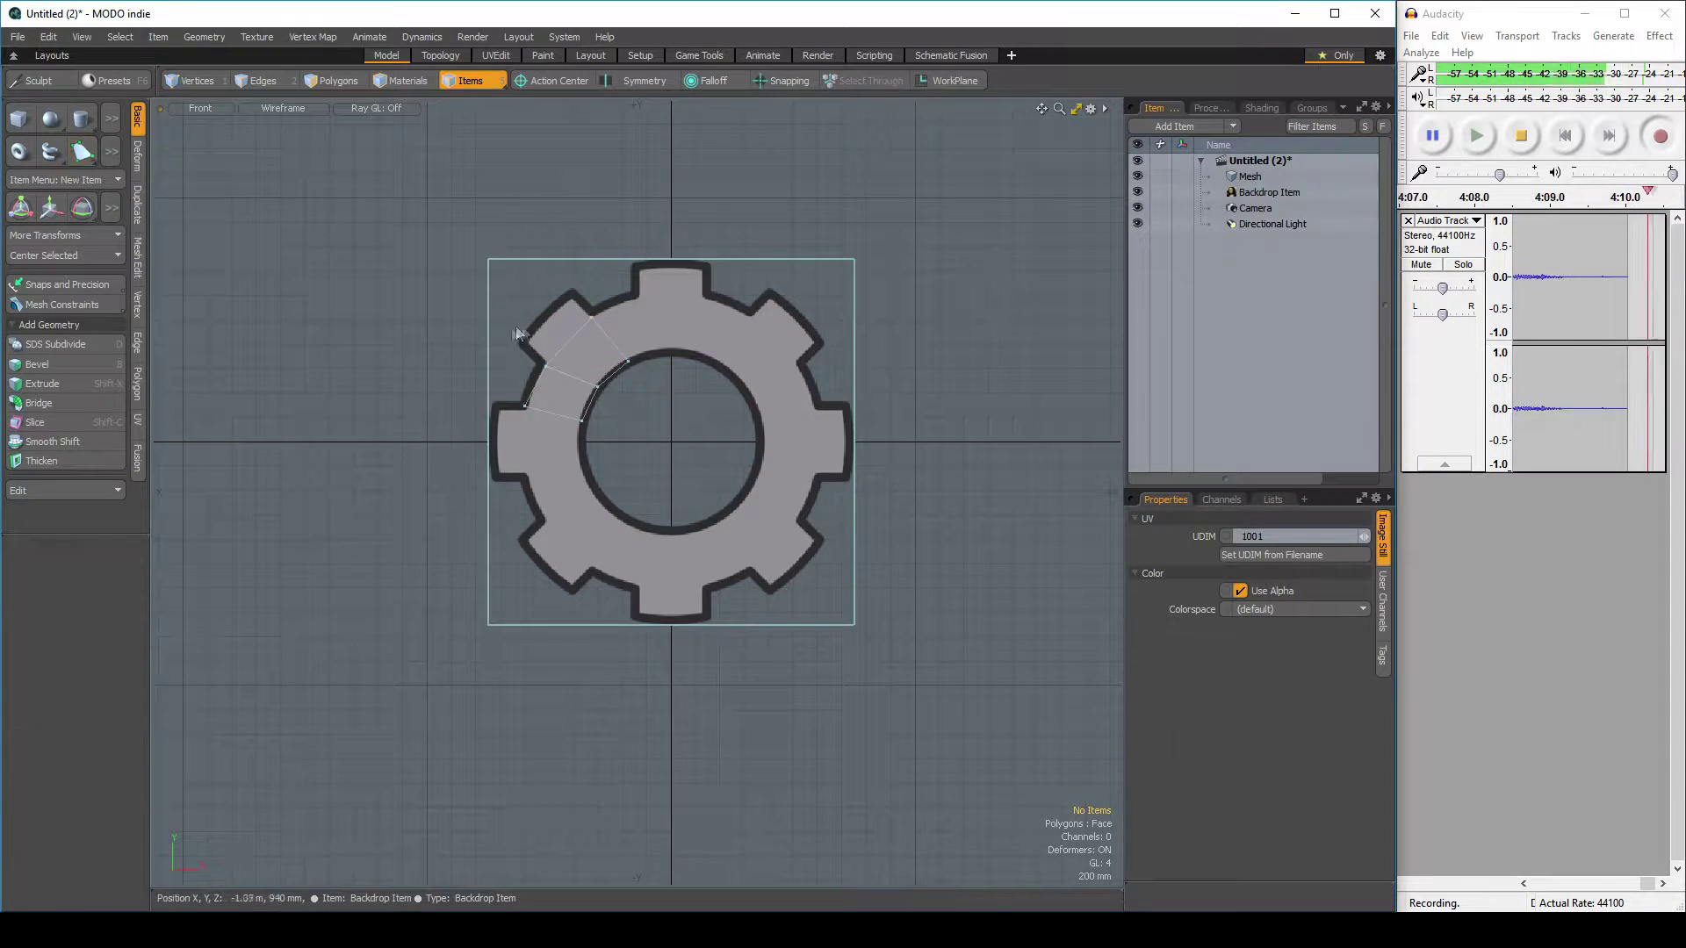
{"action": "left_click", "coordinate": [715, 386]}
{"action": "scroll", "coordinate": [514, 371], "scroll_direction": "up", "scroll_amount": 3}
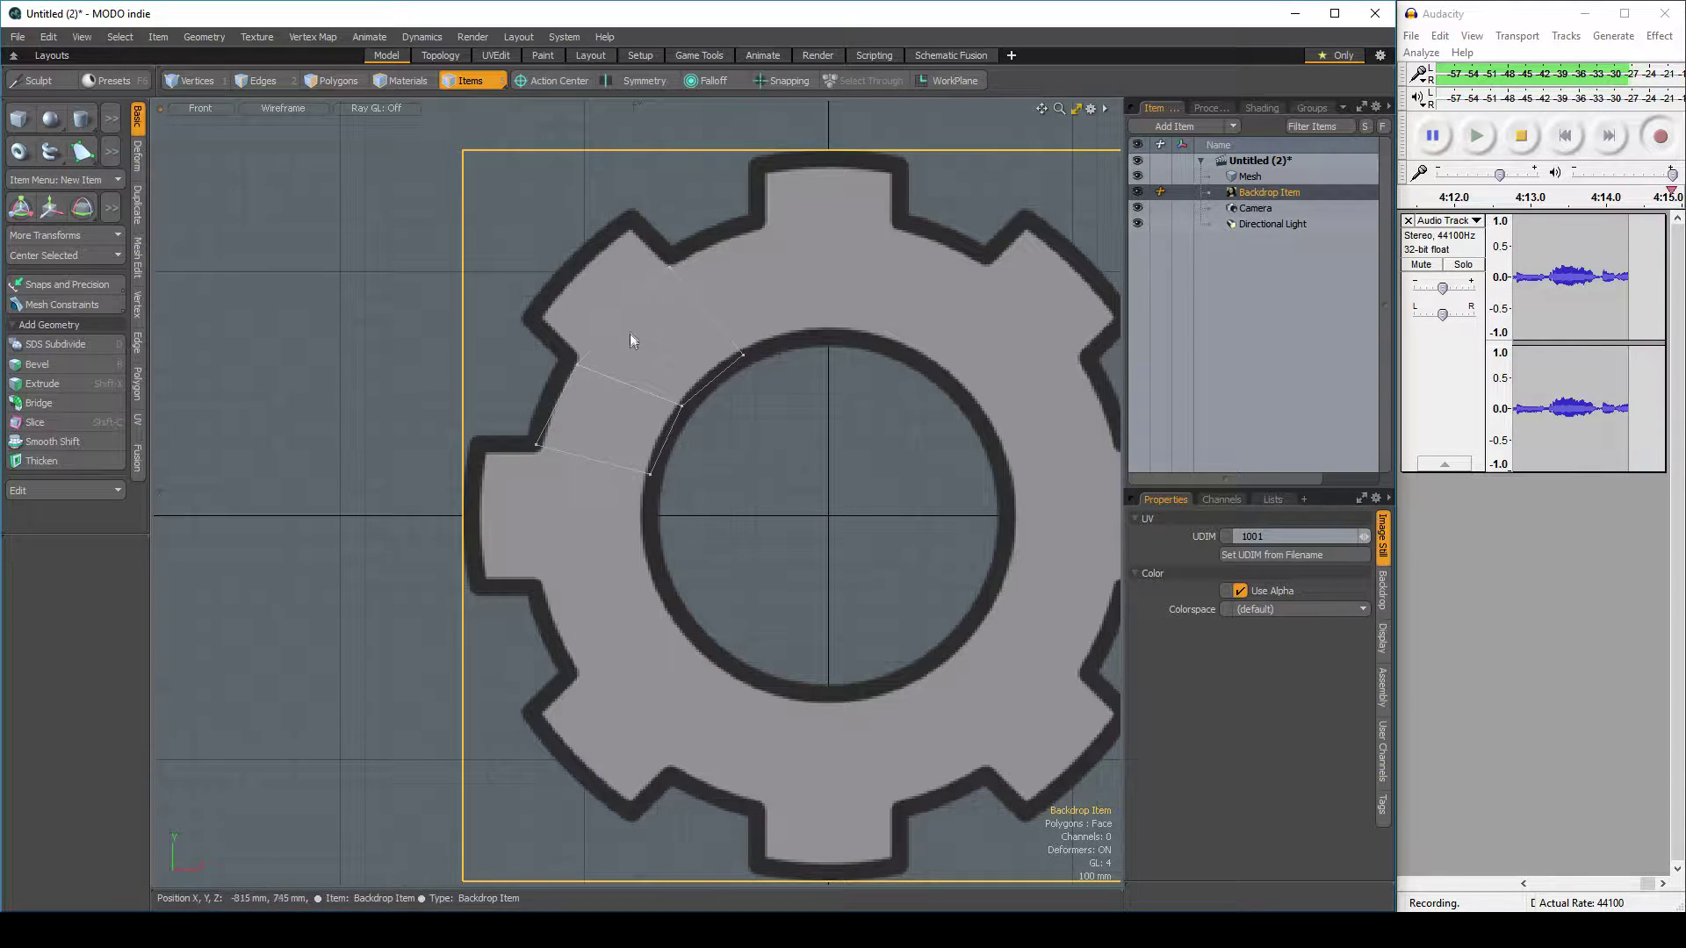
{"action": "left_click", "coordinate": [86, 160]}
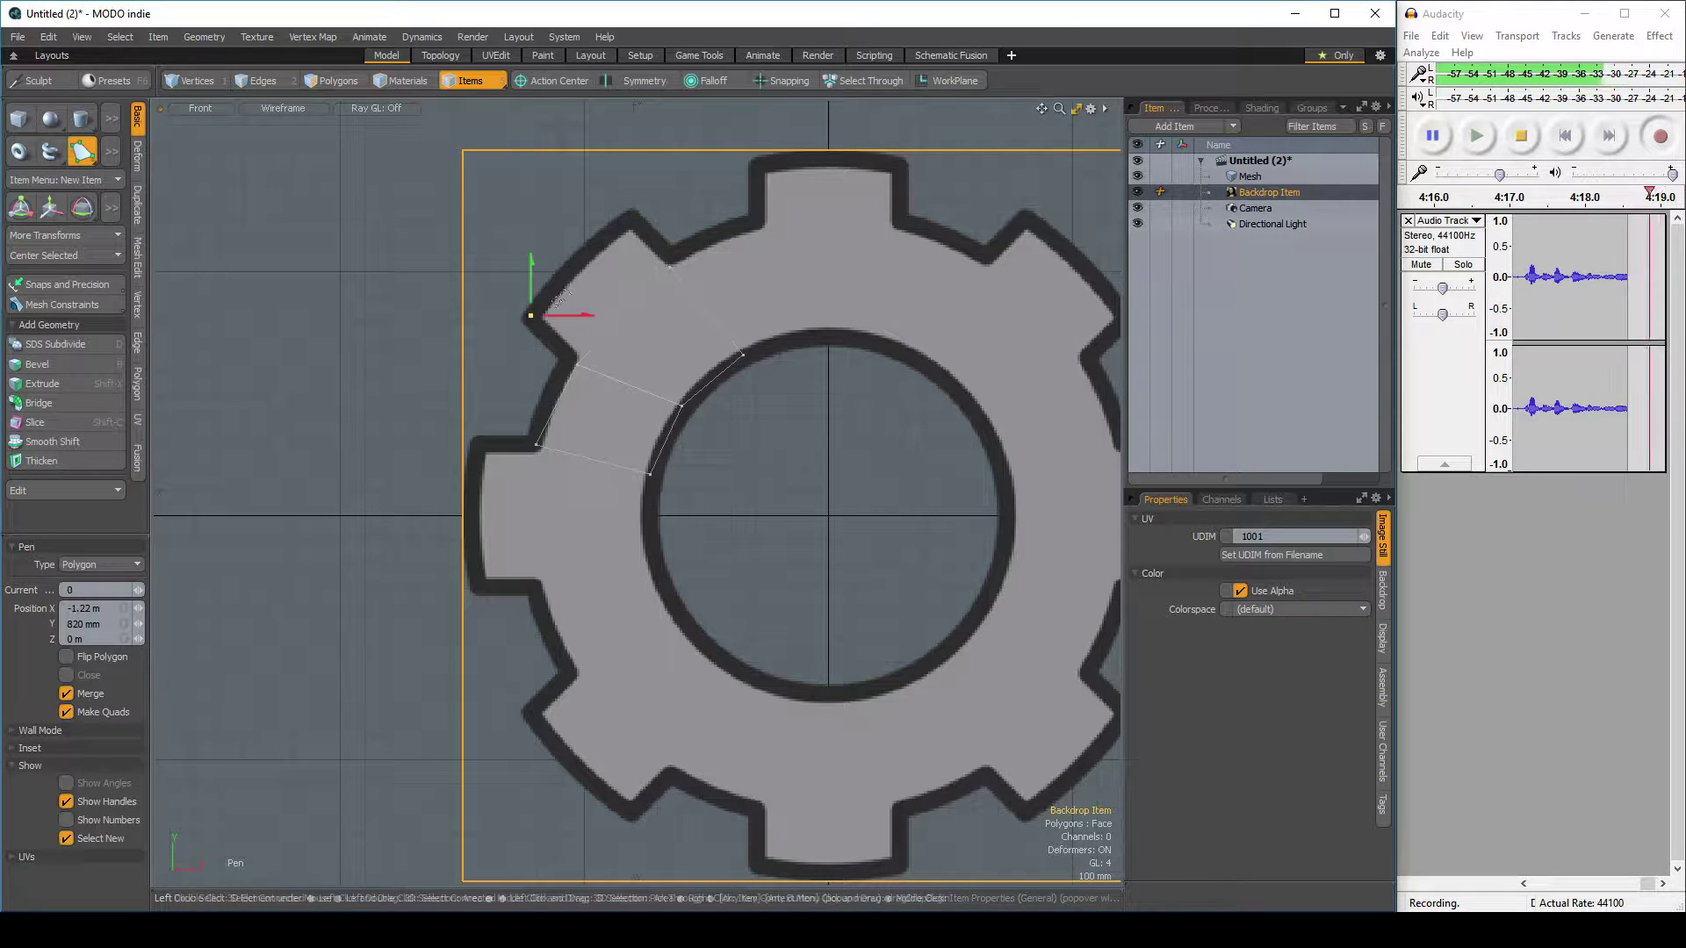
{"action": "left_click", "coordinate": [625, 225]}
{"action": "left_click", "coordinate": [639, 299]}
{"action": "left_click_drag", "start_coordinate": [640, 301], "coordinate": [669, 266]}
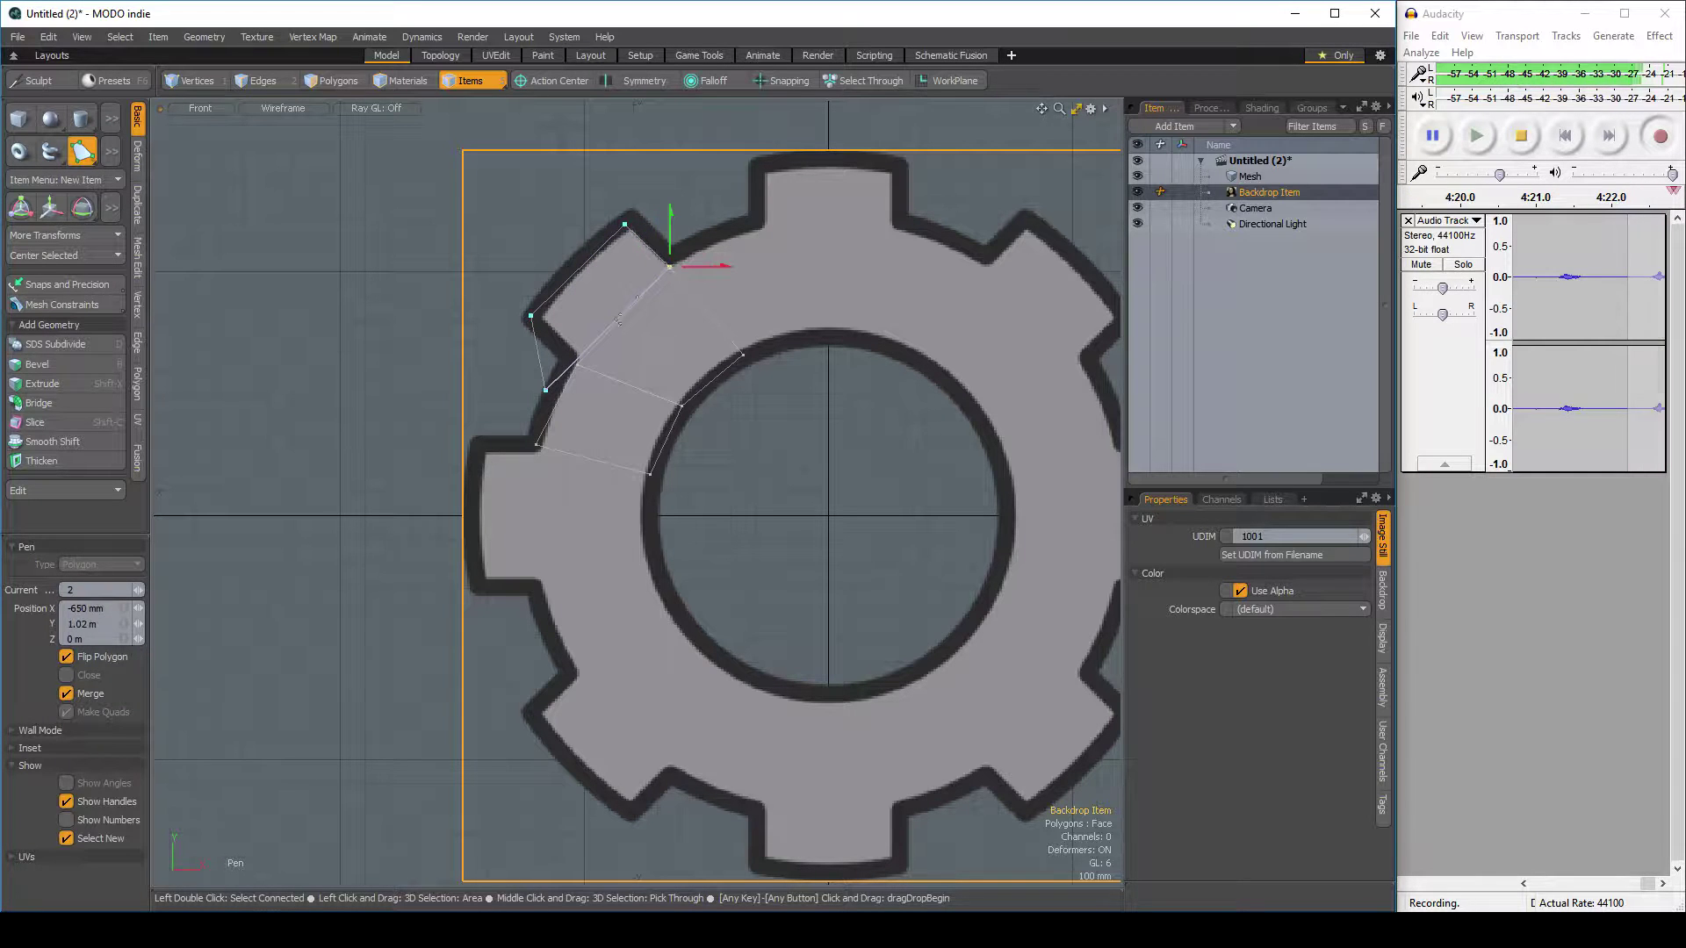
{"action": "left_click_drag", "start_coordinate": [545, 389], "coordinate": [569, 367]}
{"action": "key", "text": "c"}
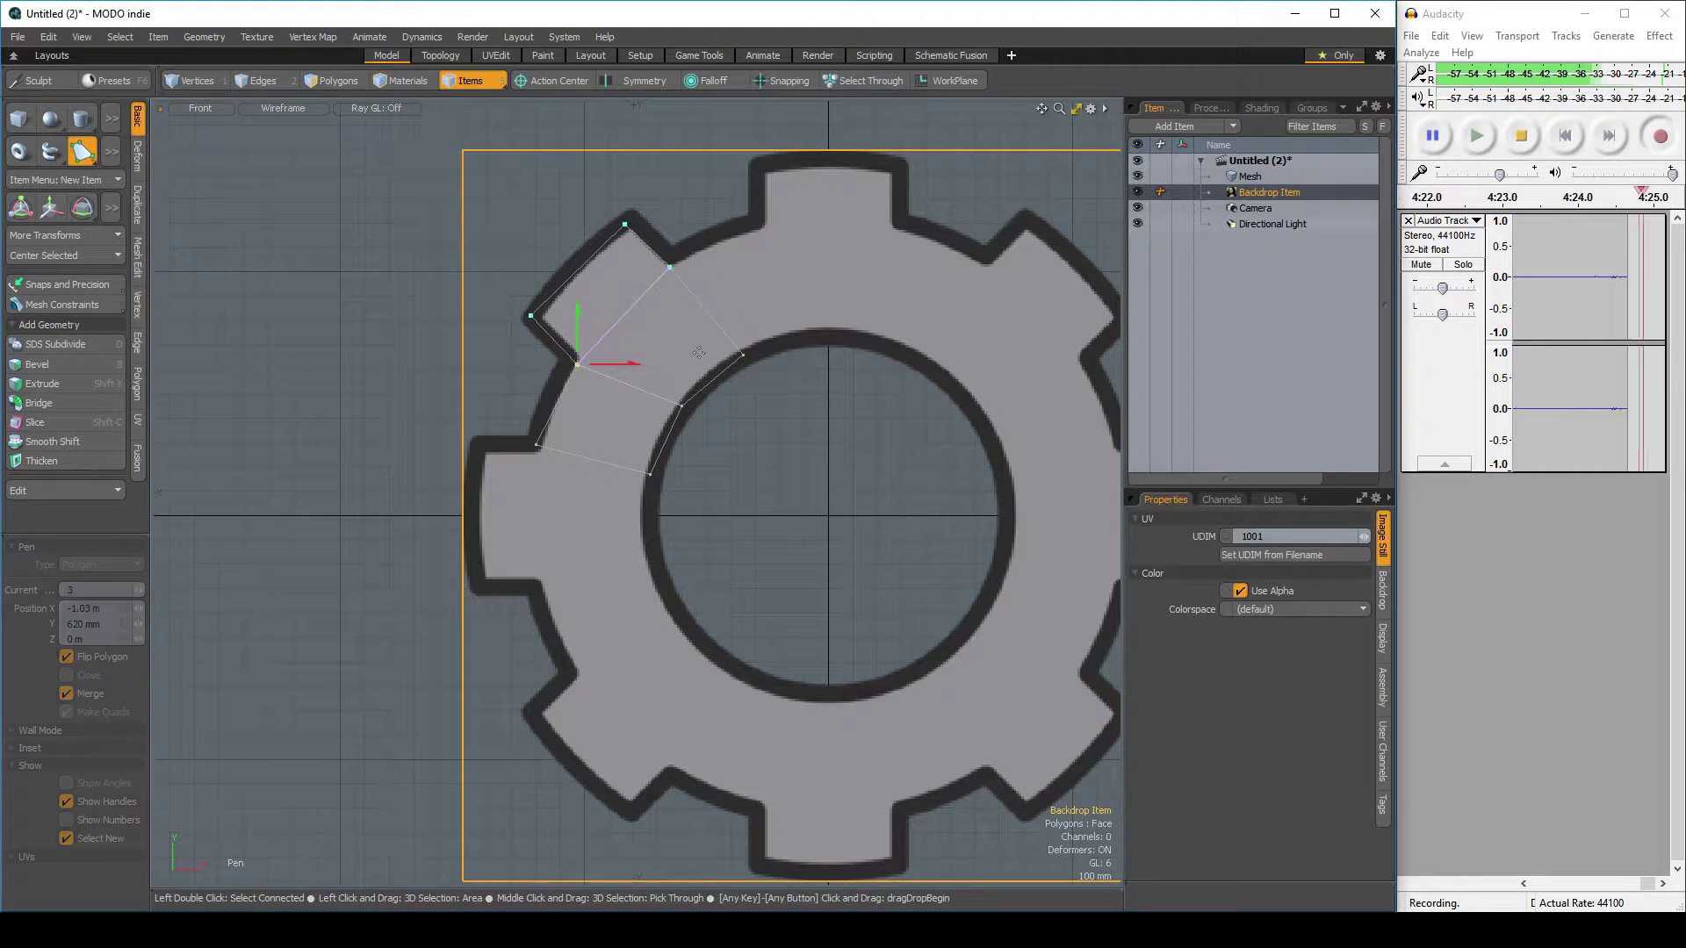
{"action": "key", "text": "q"}
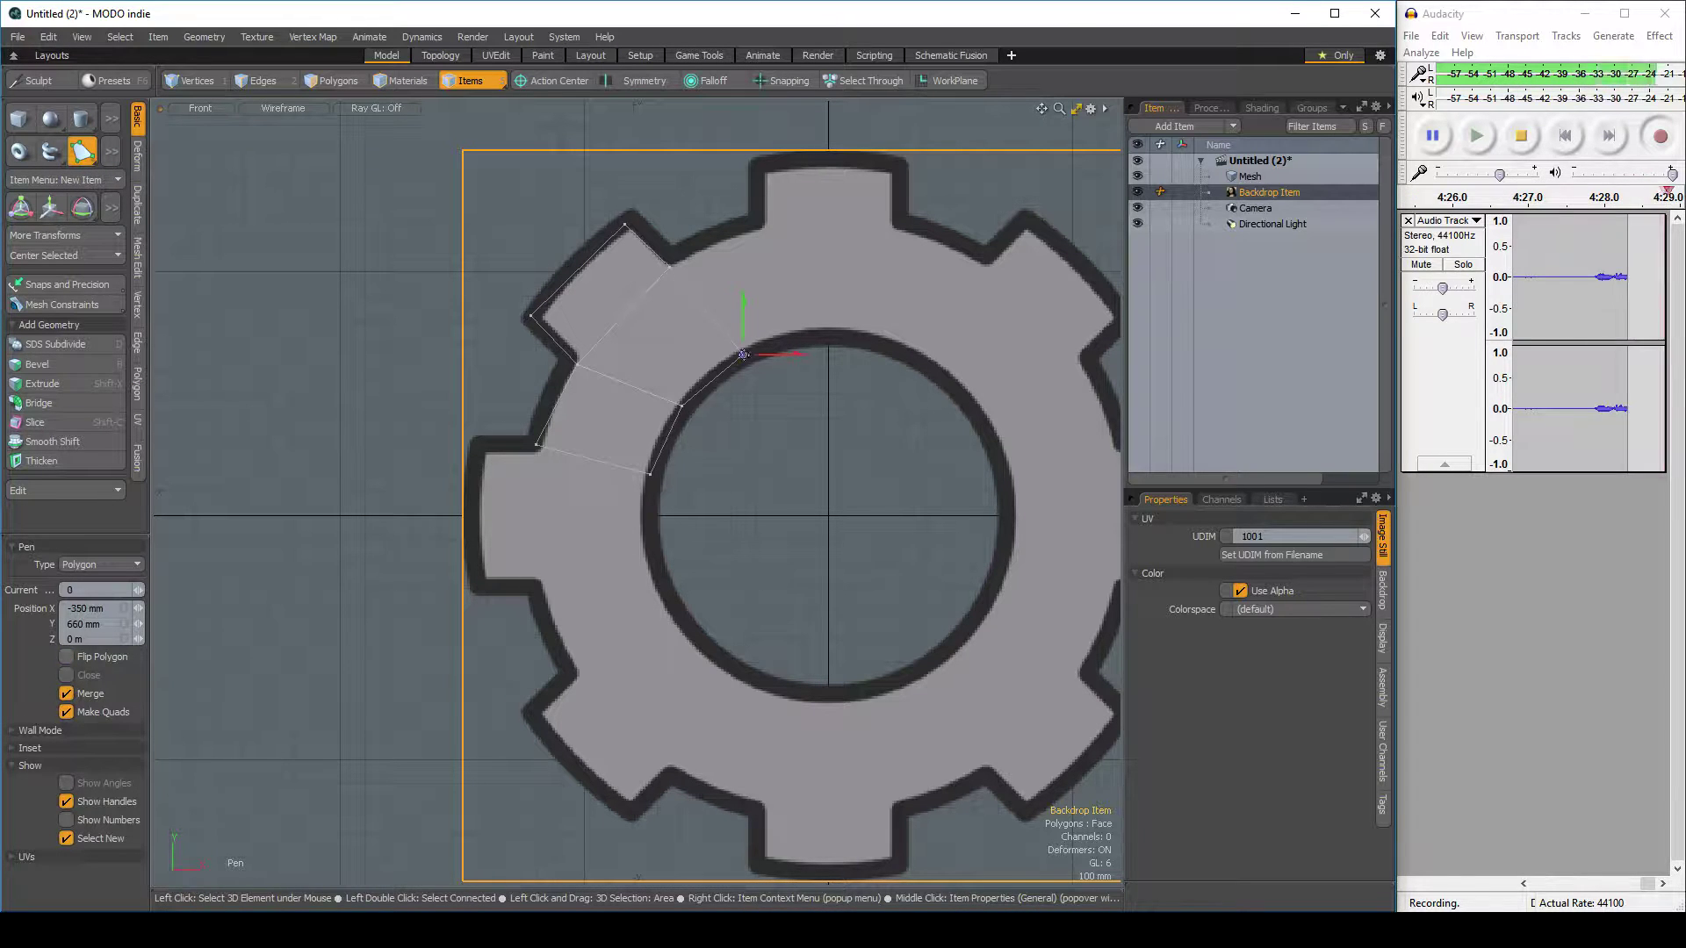
Draw a new two-quad Pen strip along the ring from the upper-left tooth to the top tooth's right base corner at about X 285 mm, Y 1.17 m
{"action": "left_click", "coordinate": [822, 322]}
{"action": "left_click", "coordinate": [762, 236]}
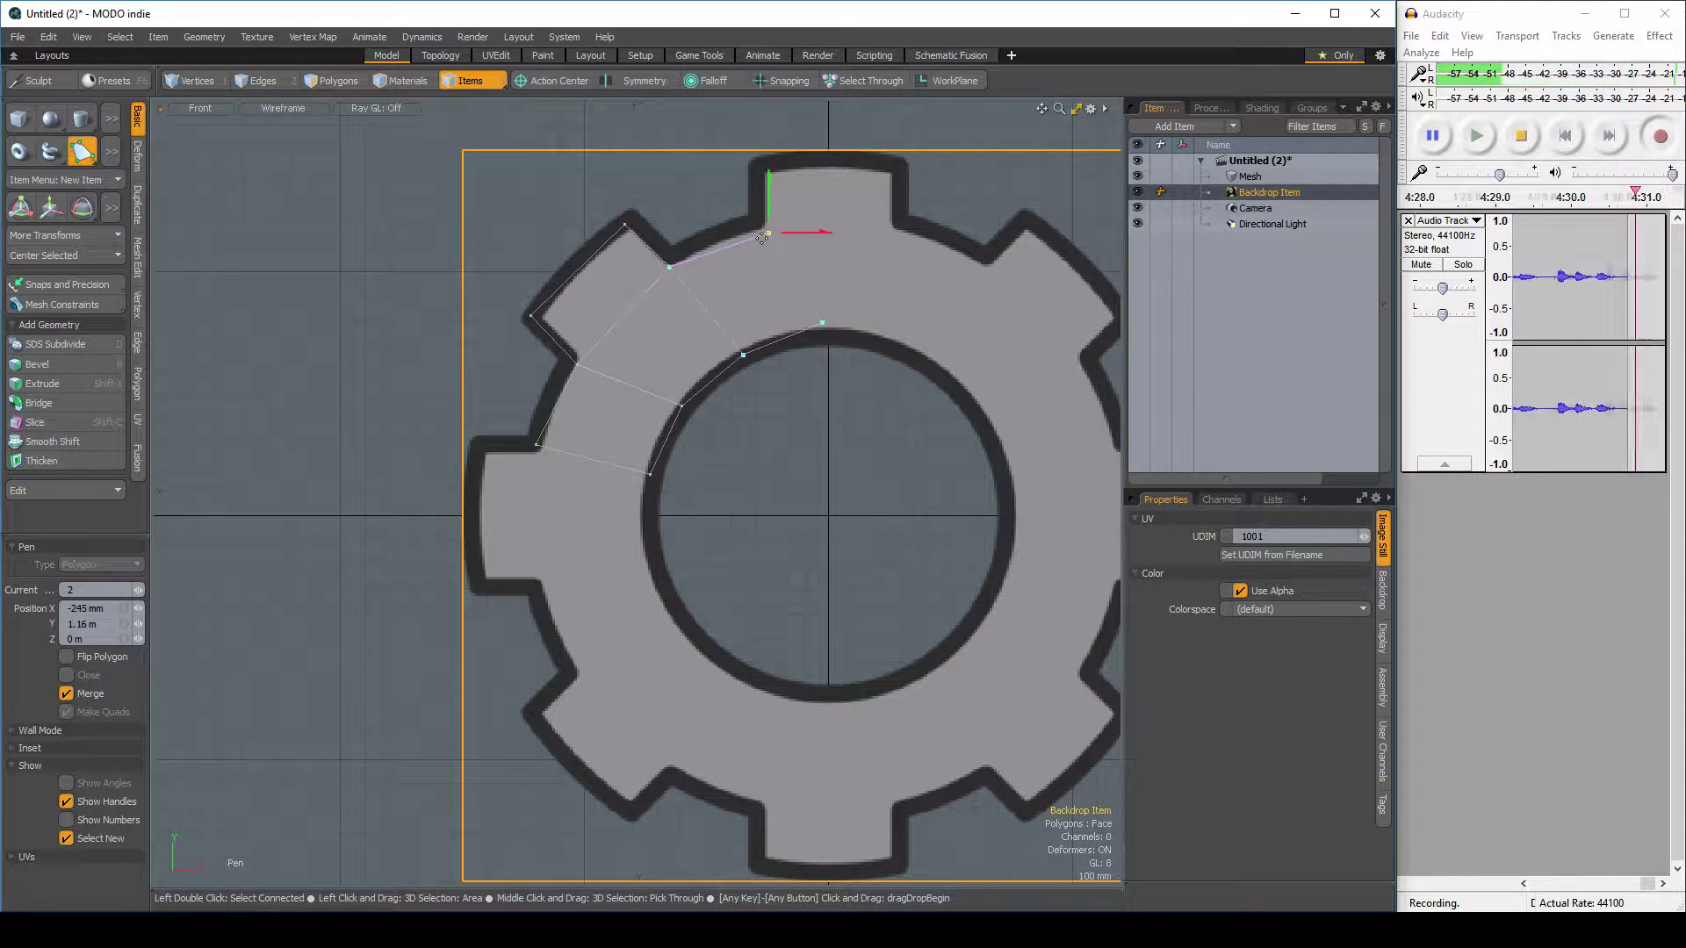
{"action": "left_click", "coordinate": [762, 225]}
{"action": "left_click", "coordinate": [896, 226]}
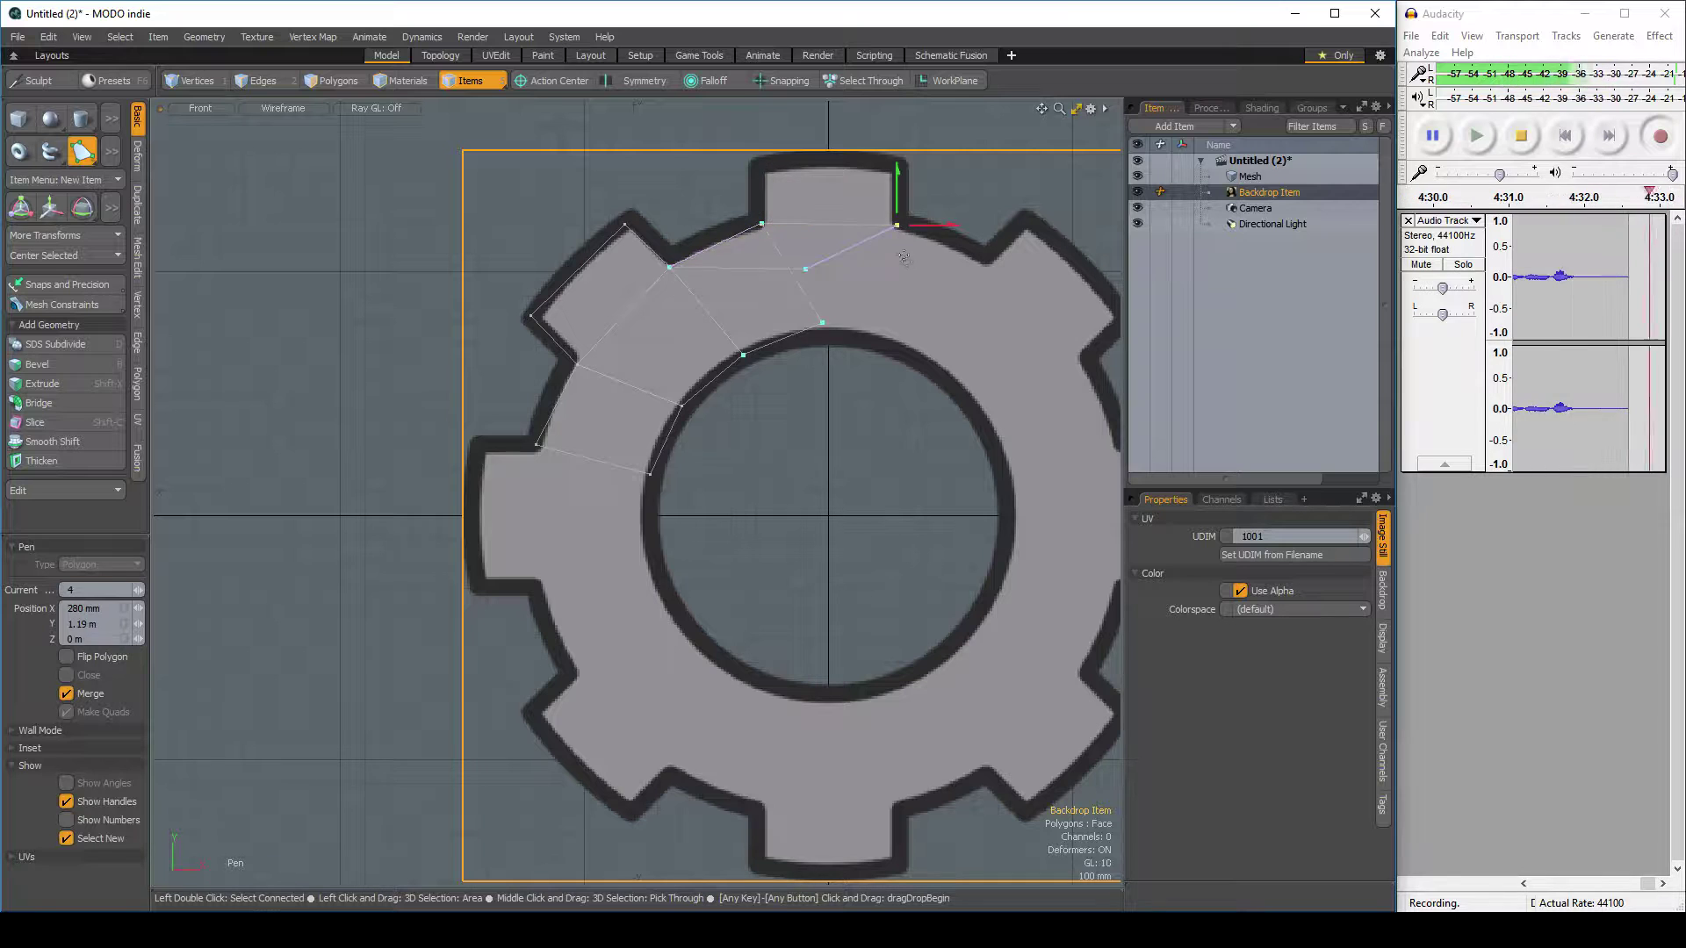
{"action": "key", "text": "ctrl+z"}
{"action": "left_click", "coordinate": [824, 322]}
{"action": "left_click", "coordinate": [910, 337]}
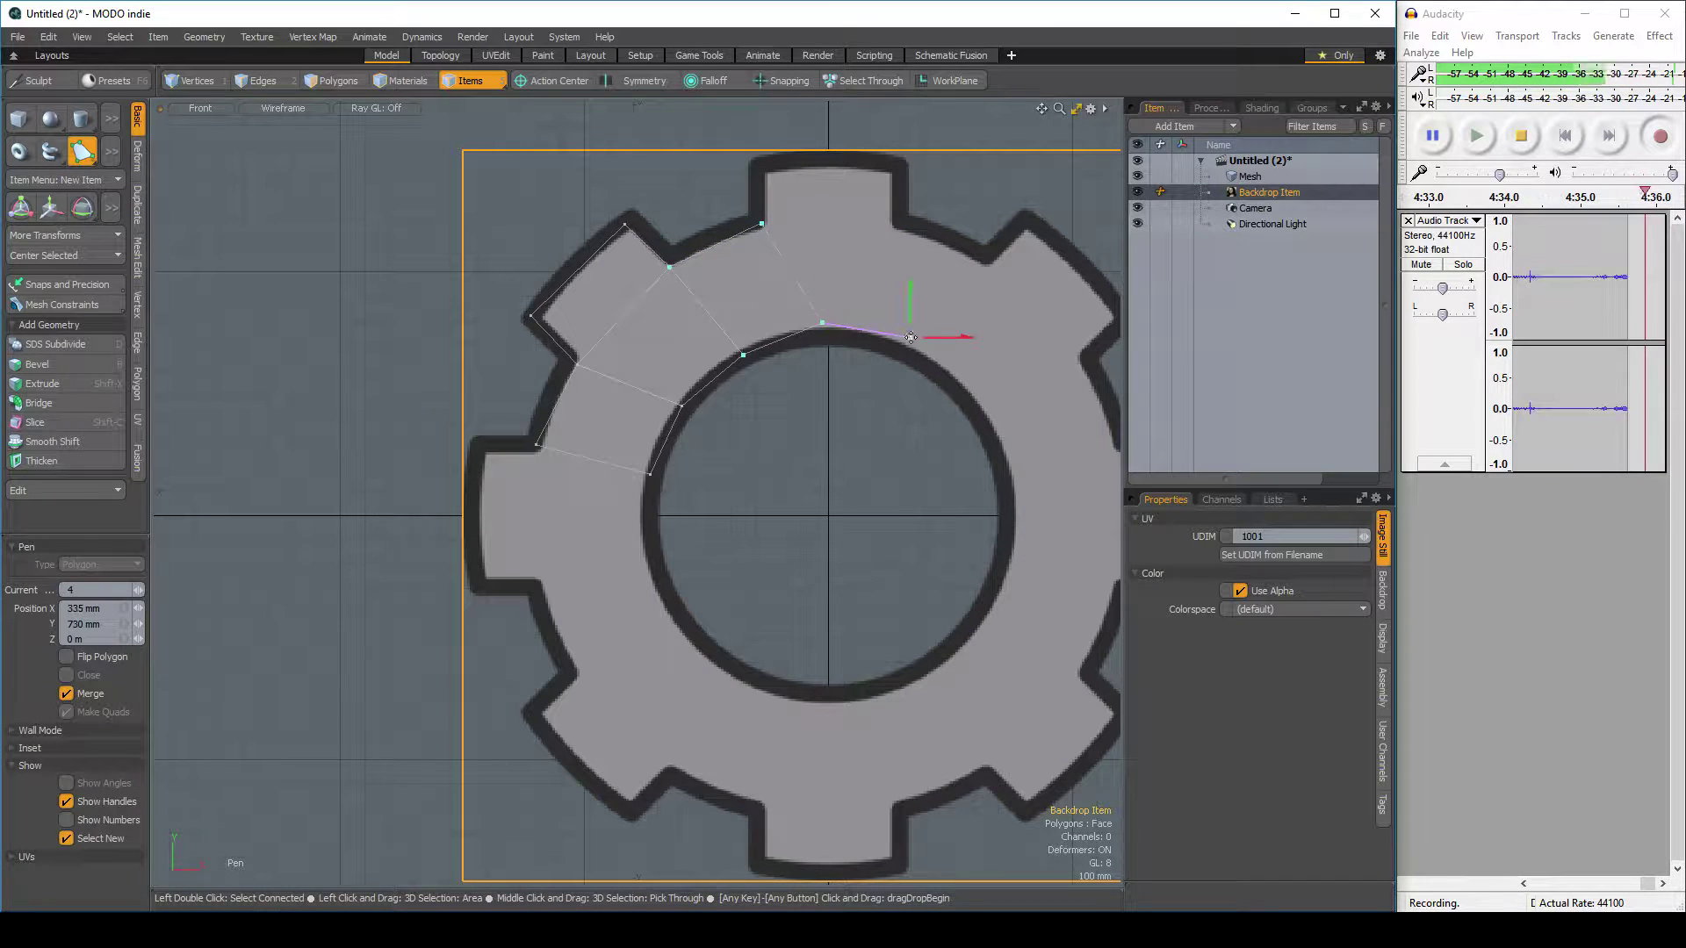
{"action": "left_click", "coordinate": [898, 231]}
Move the last quad's inner right point to X 310 mm, Y 705 mm and align its outer points with the top tooth's base corners
{"action": "scroll", "coordinate": [995, 363], "scroll_direction": "up", "scroll_amount": 2}
{"action": "left_click_drag", "start_coordinate": [995, 363], "coordinate": [709, 343], "text": "alt"}
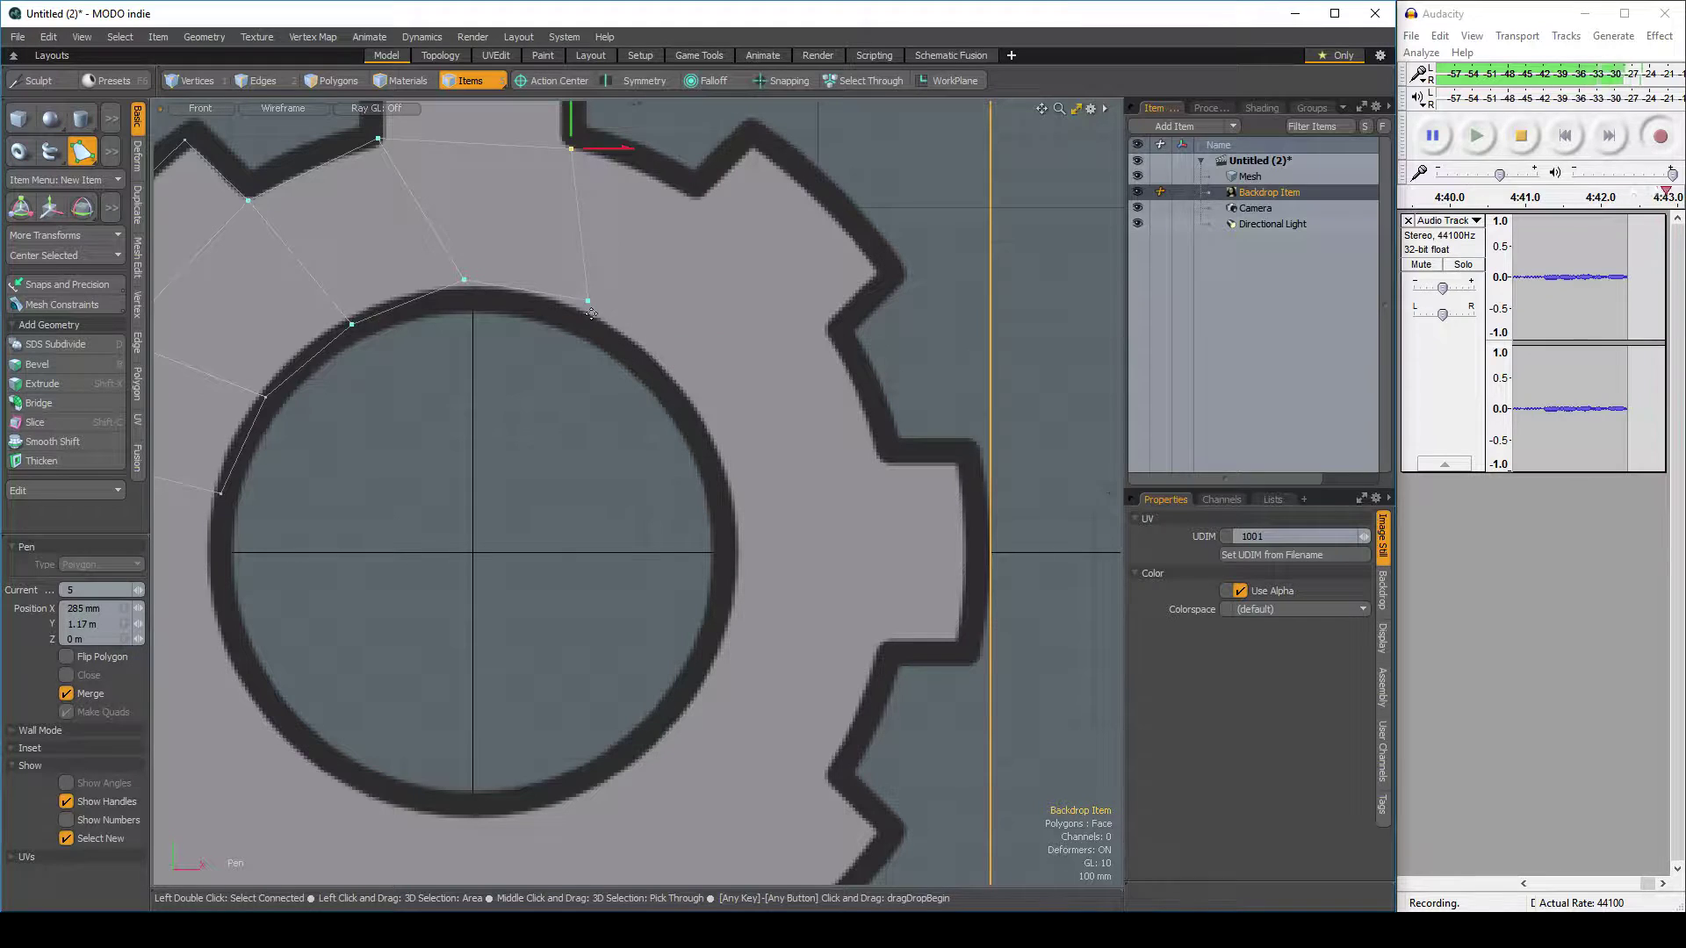
{"action": "left_click_drag", "start_coordinate": [588, 302], "coordinate": [579, 309]}
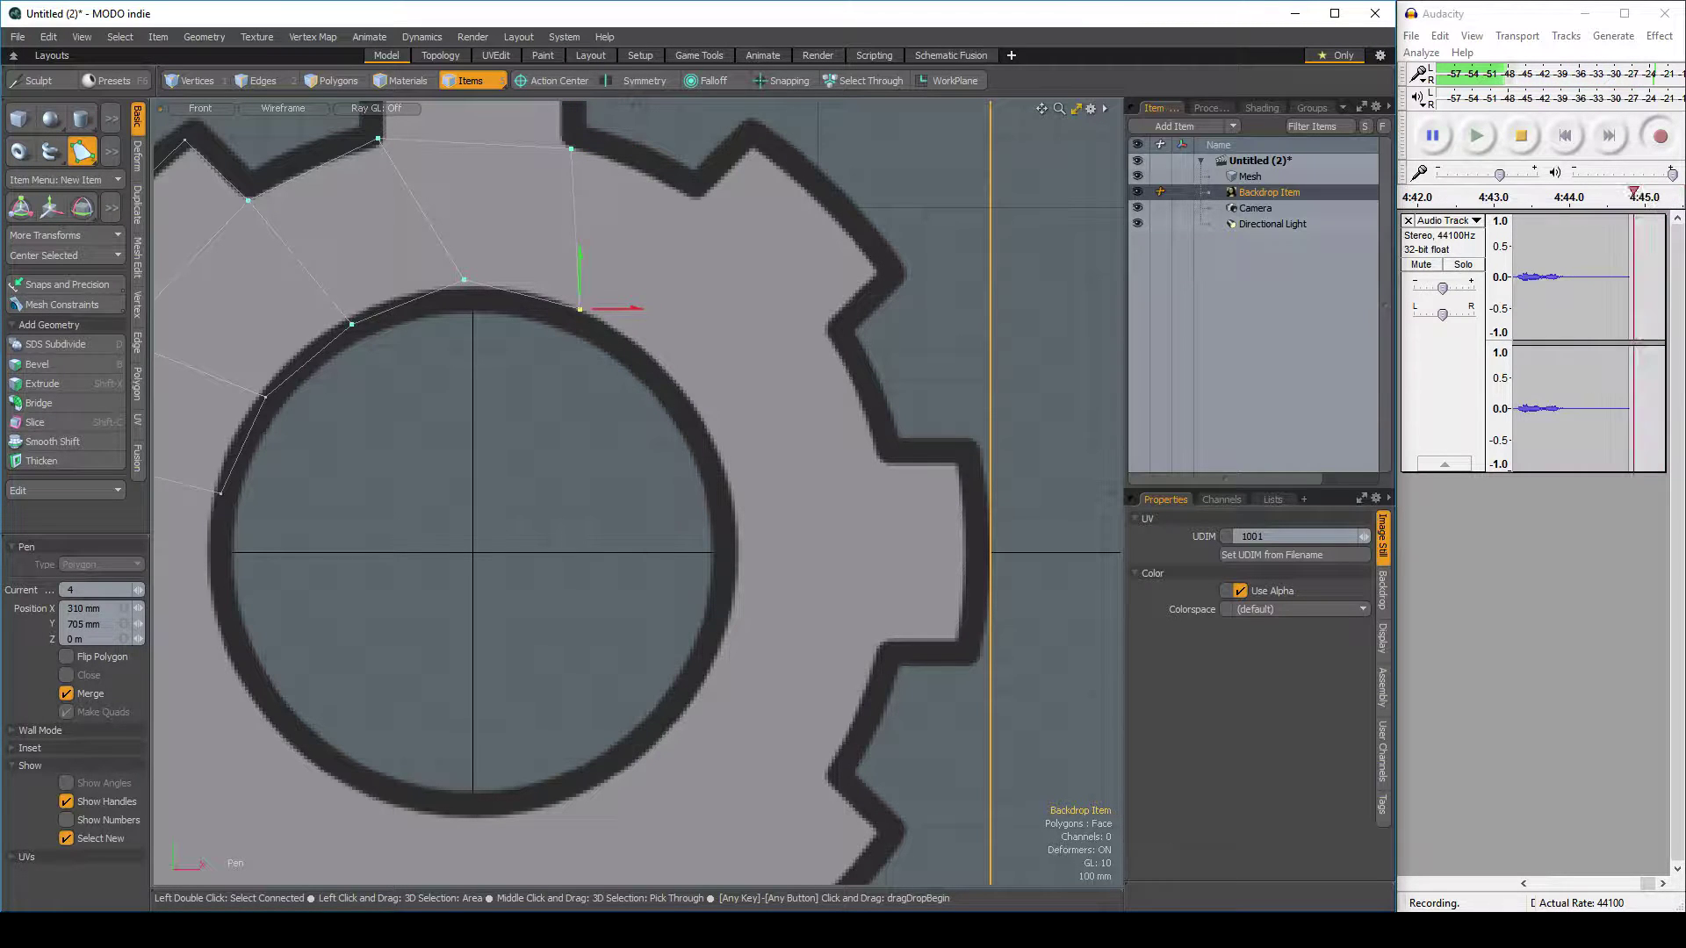
{"action": "left_click_drag", "start_coordinate": [572, 151], "coordinate": [562, 145]}
{"action": "left_click_drag", "start_coordinate": [380, 136], "coordinate": [384, 141]}
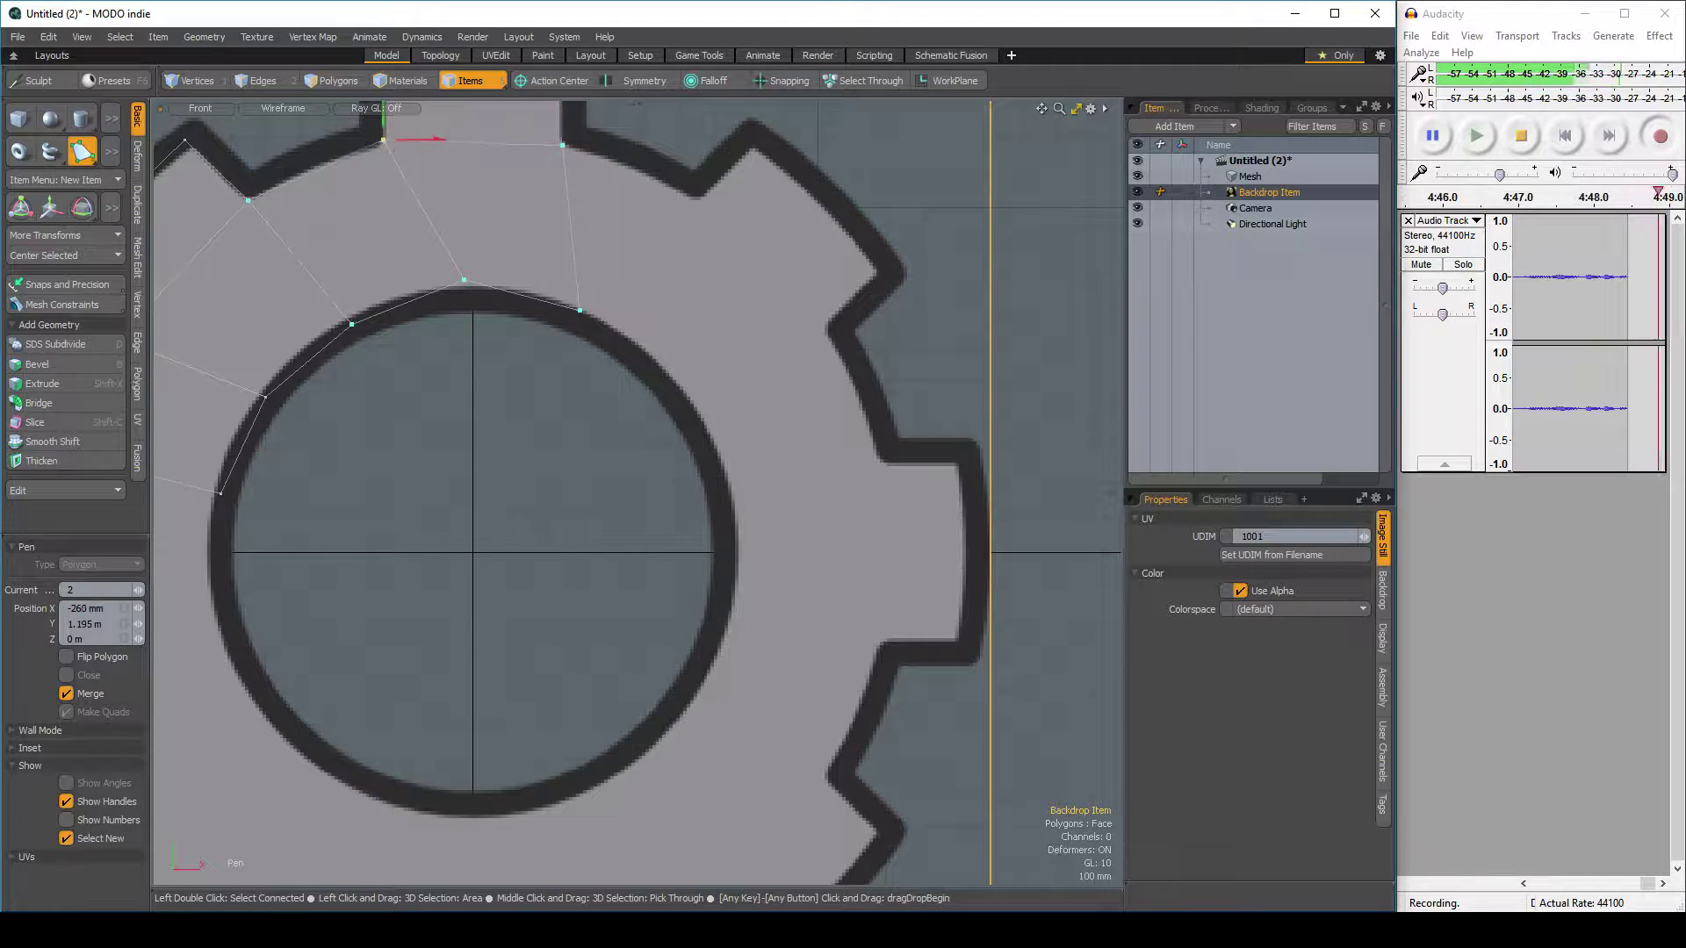
Move the same quad's inner left point to X -80 mm, Y 770 mm, readjust its inner right point and drop the Pen tool
{"action": "left_click", "coordinate": [464, 279]}
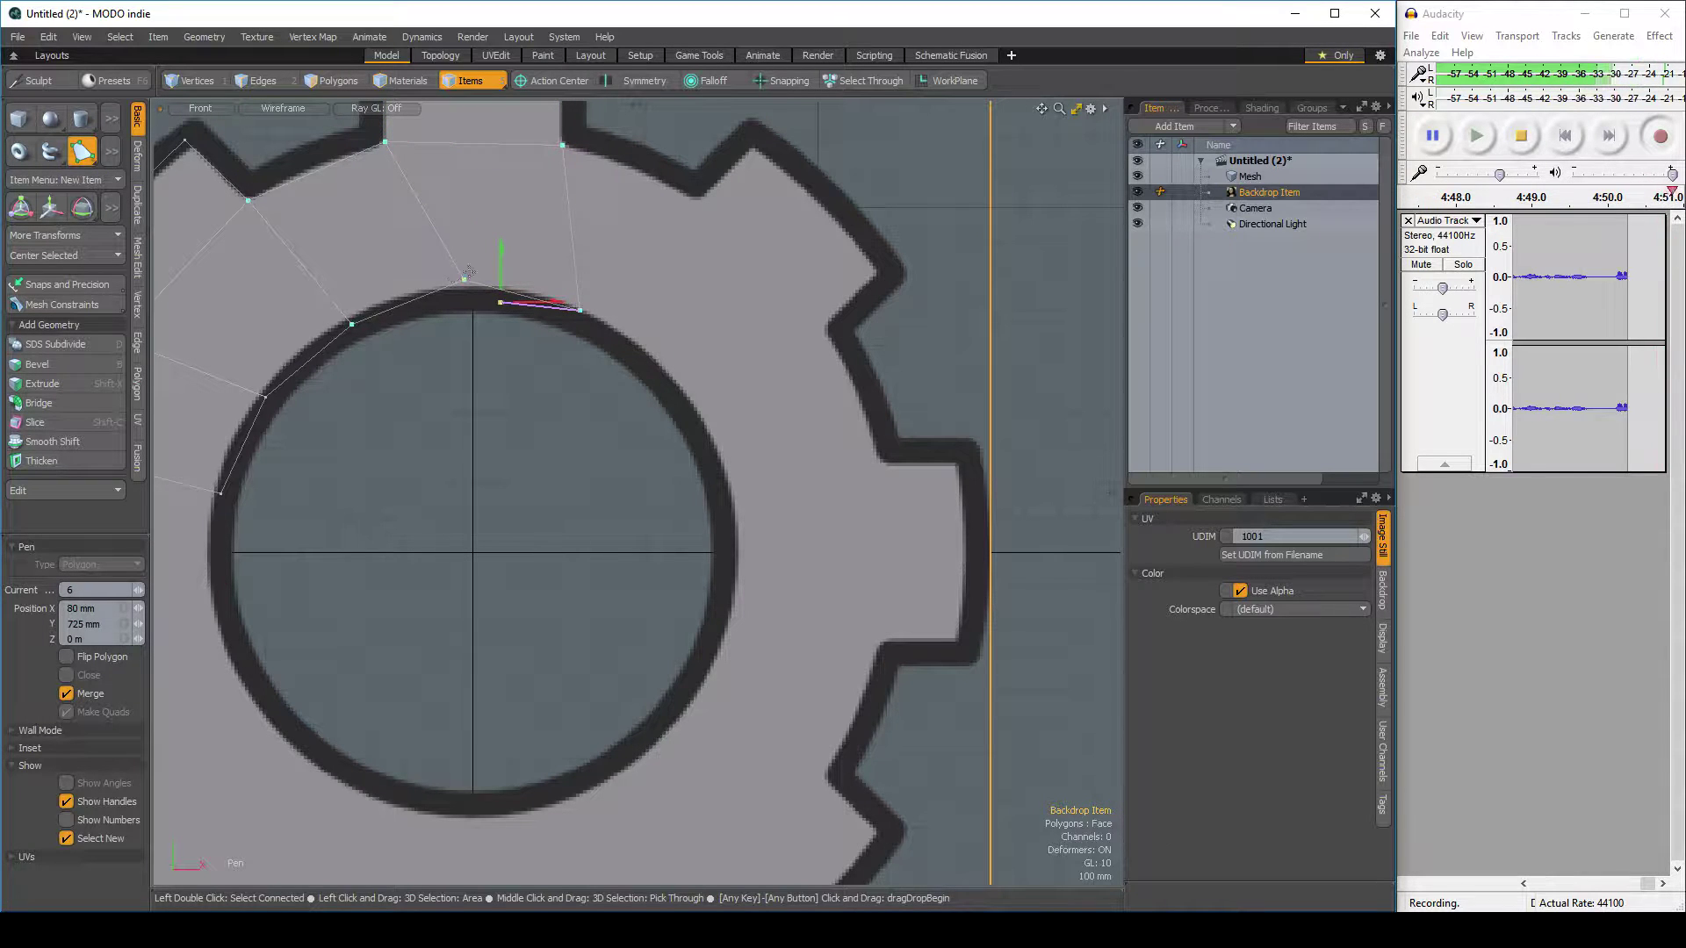
{"action": "left_click_drag", "start_coordinate": [465, 281], "coordinate": [444, 287]}
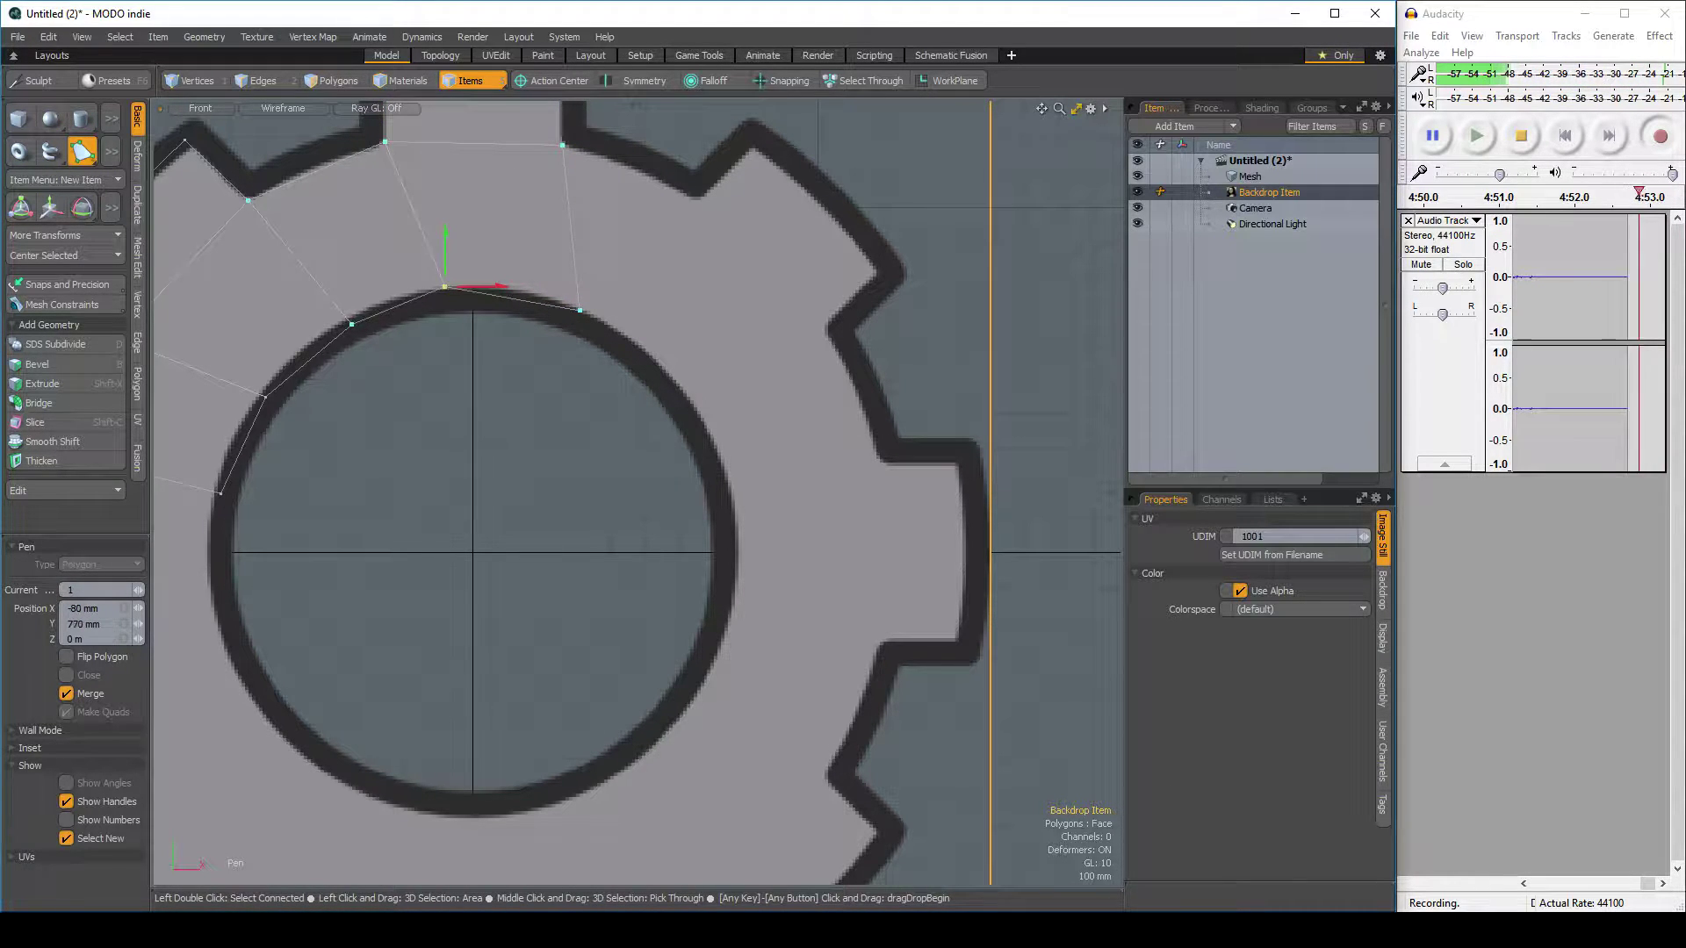
{"action": "left_click_drag", "start_coordinate": [580, 310], "coordinate": [624, 295]}
{"action": "scroll", "coordinate": [587, 294], "scroll_direction": "down", "scroll_amount": 2}
{"action": "key", "text": "q"}
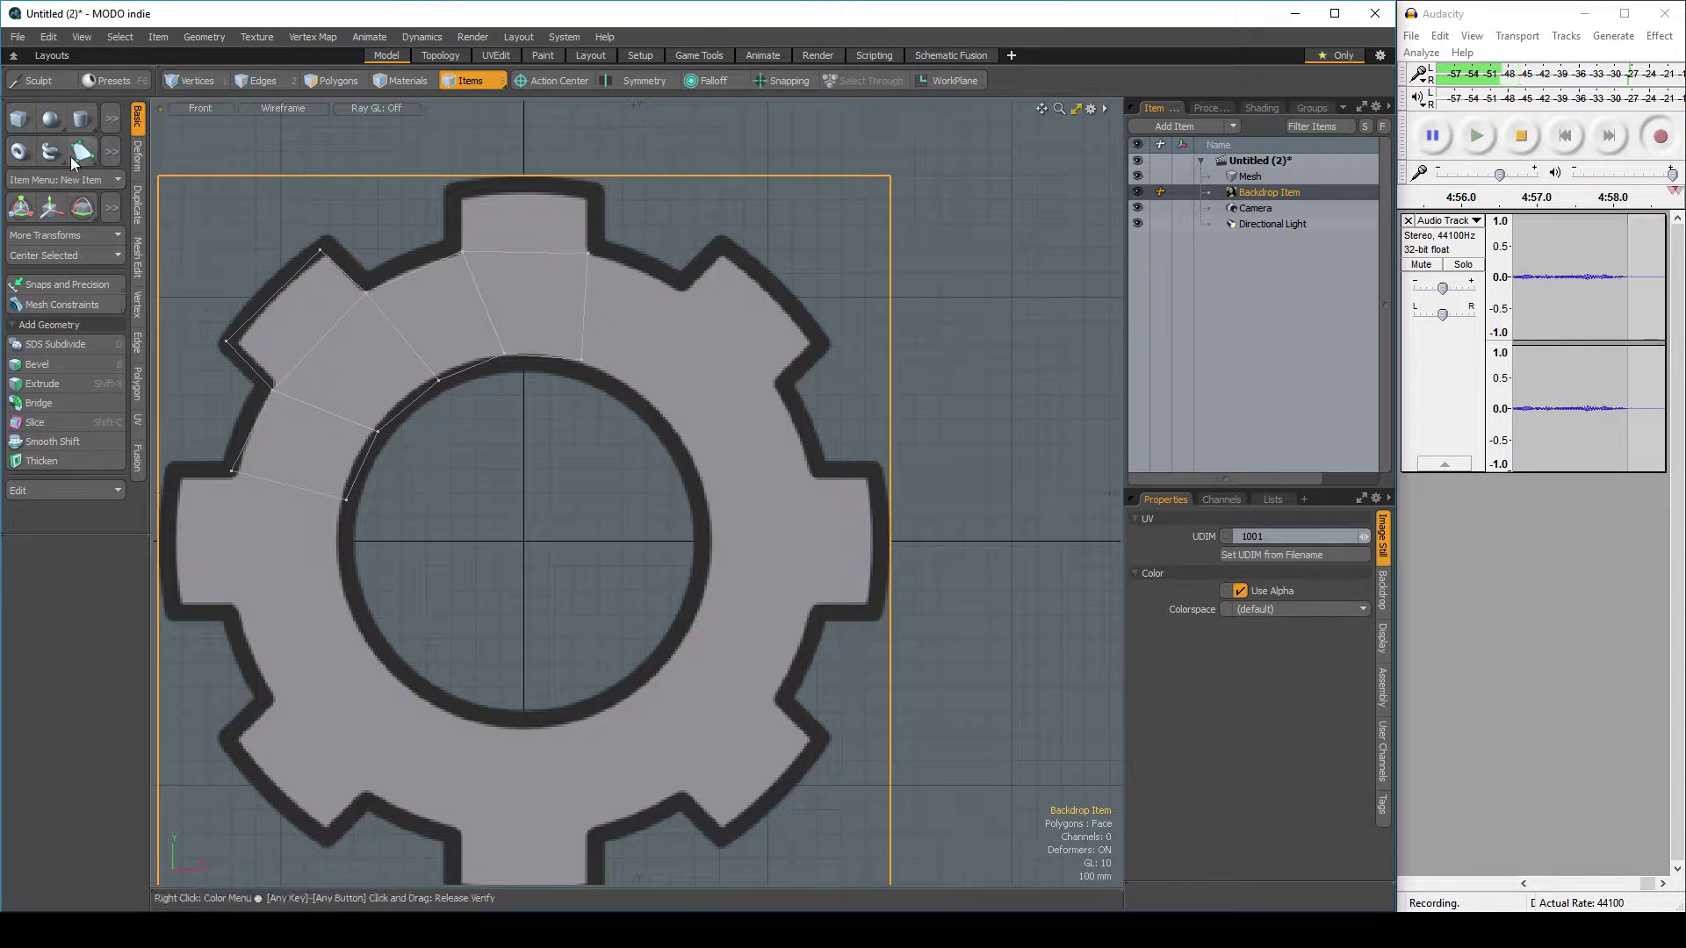
Draw a separate Pen quad over the top tooth, aligning its base corners with the ring quad, the left one at about X -255 mm, Y 1.19 m
{"action": "left_click", "coordinate": [82, 151]}
{"action": "left_click", "coordinate": [459, 197]}
{"action": "left_click", "coordinate": [589, 193]}
{"action": "left_click", "coordinate": [572, 250]}
{"action": "left_click_drag", "start_coordinate": [572, 249], "coordinate": [587, 253]}
{"action": "left_click", "coordinate": [462, 251]}
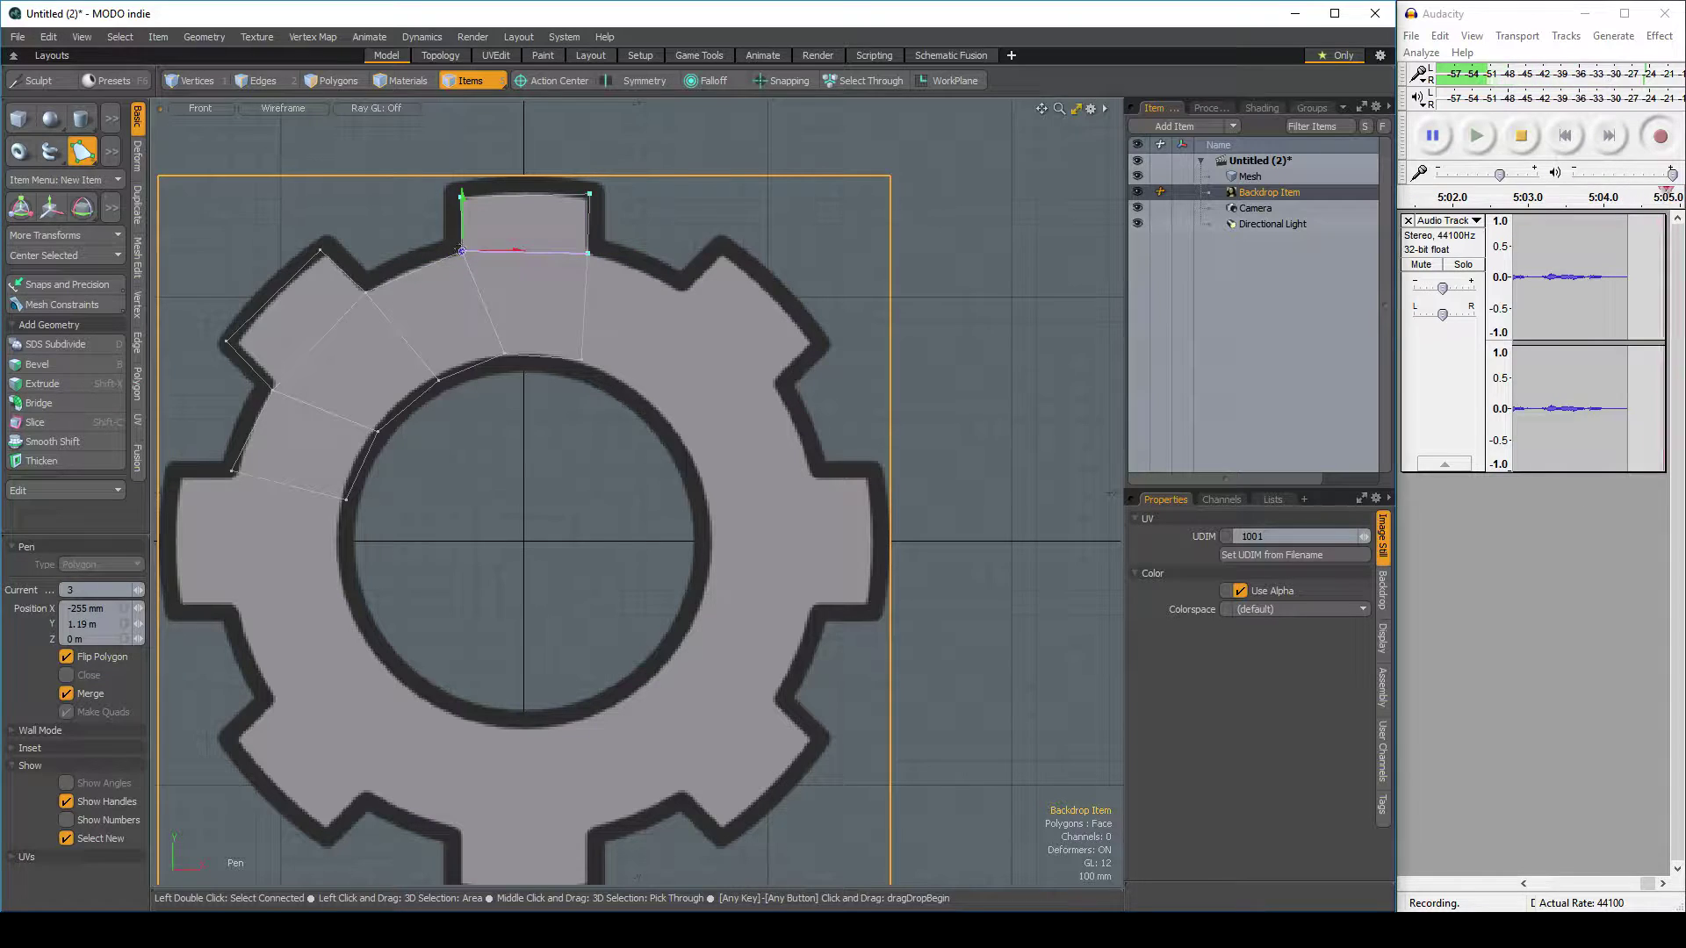
Try to shift the top tooth quad's left base corner point and undo the move
{"action": "scroll", "coordinate": [539, 327], "scroll_direction": "up", "scroll_amount": 2}
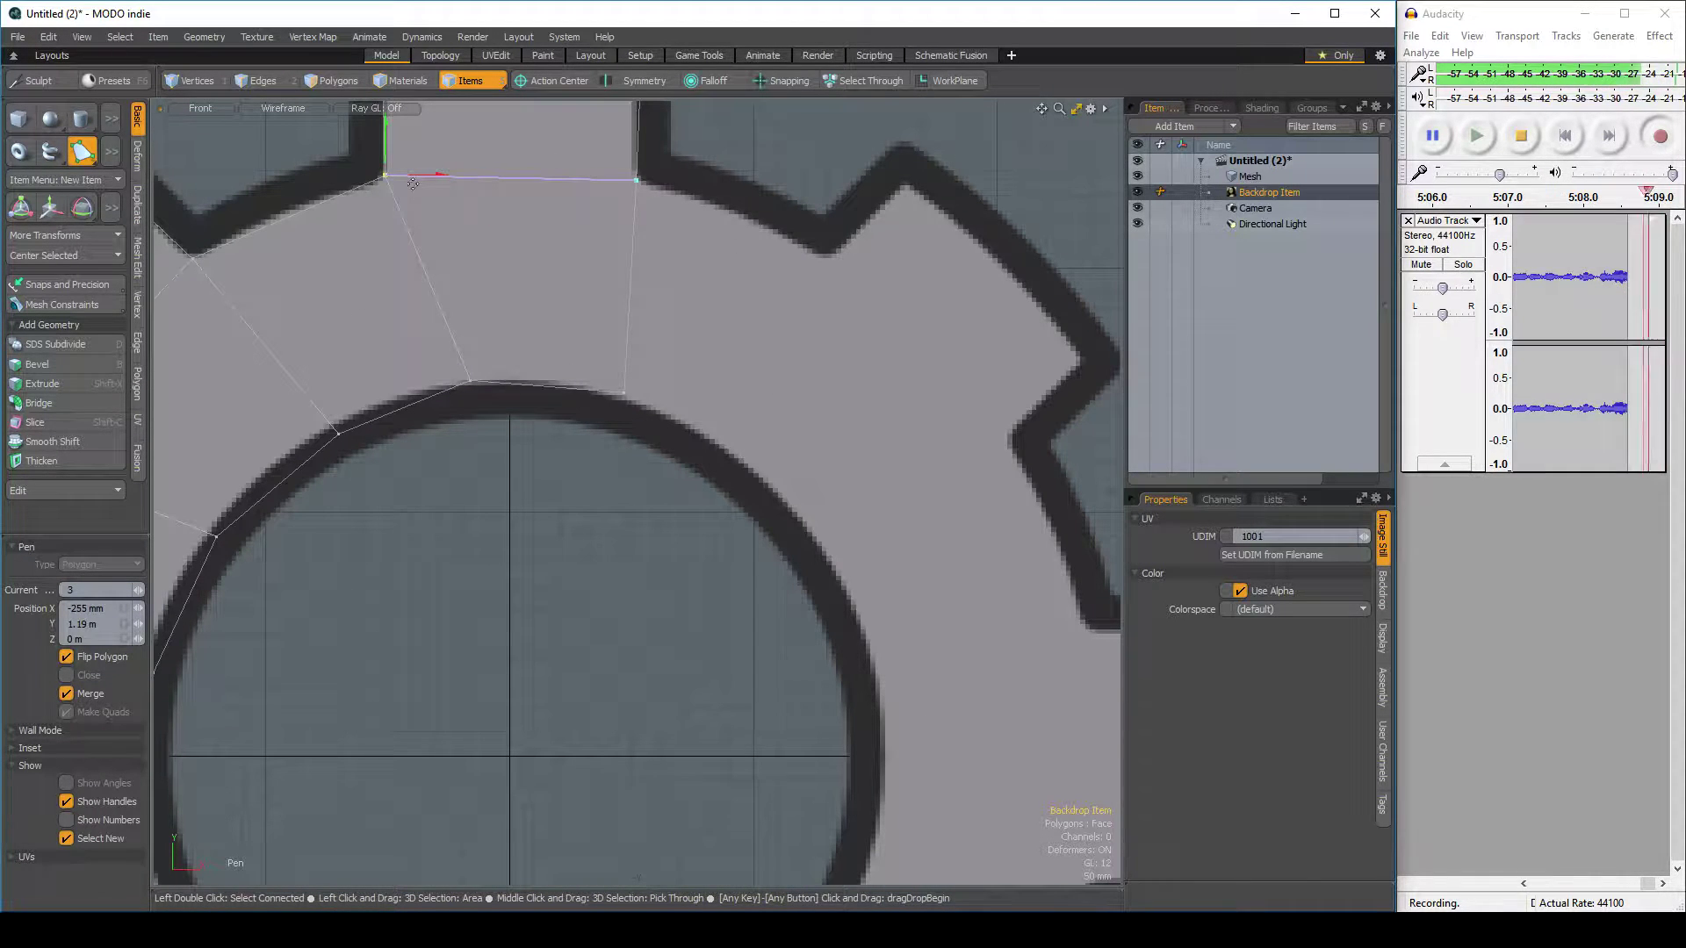
{"action": "mouse_move", "coordinate": [385, 176]}
{"action": "left_mouse_down"}
{"action": "mouse_move", "coordinate": [332, 151]}
{"action": "mouse_move", "coordinate": [385, 176]}
{"action": "left_mouse_up"}
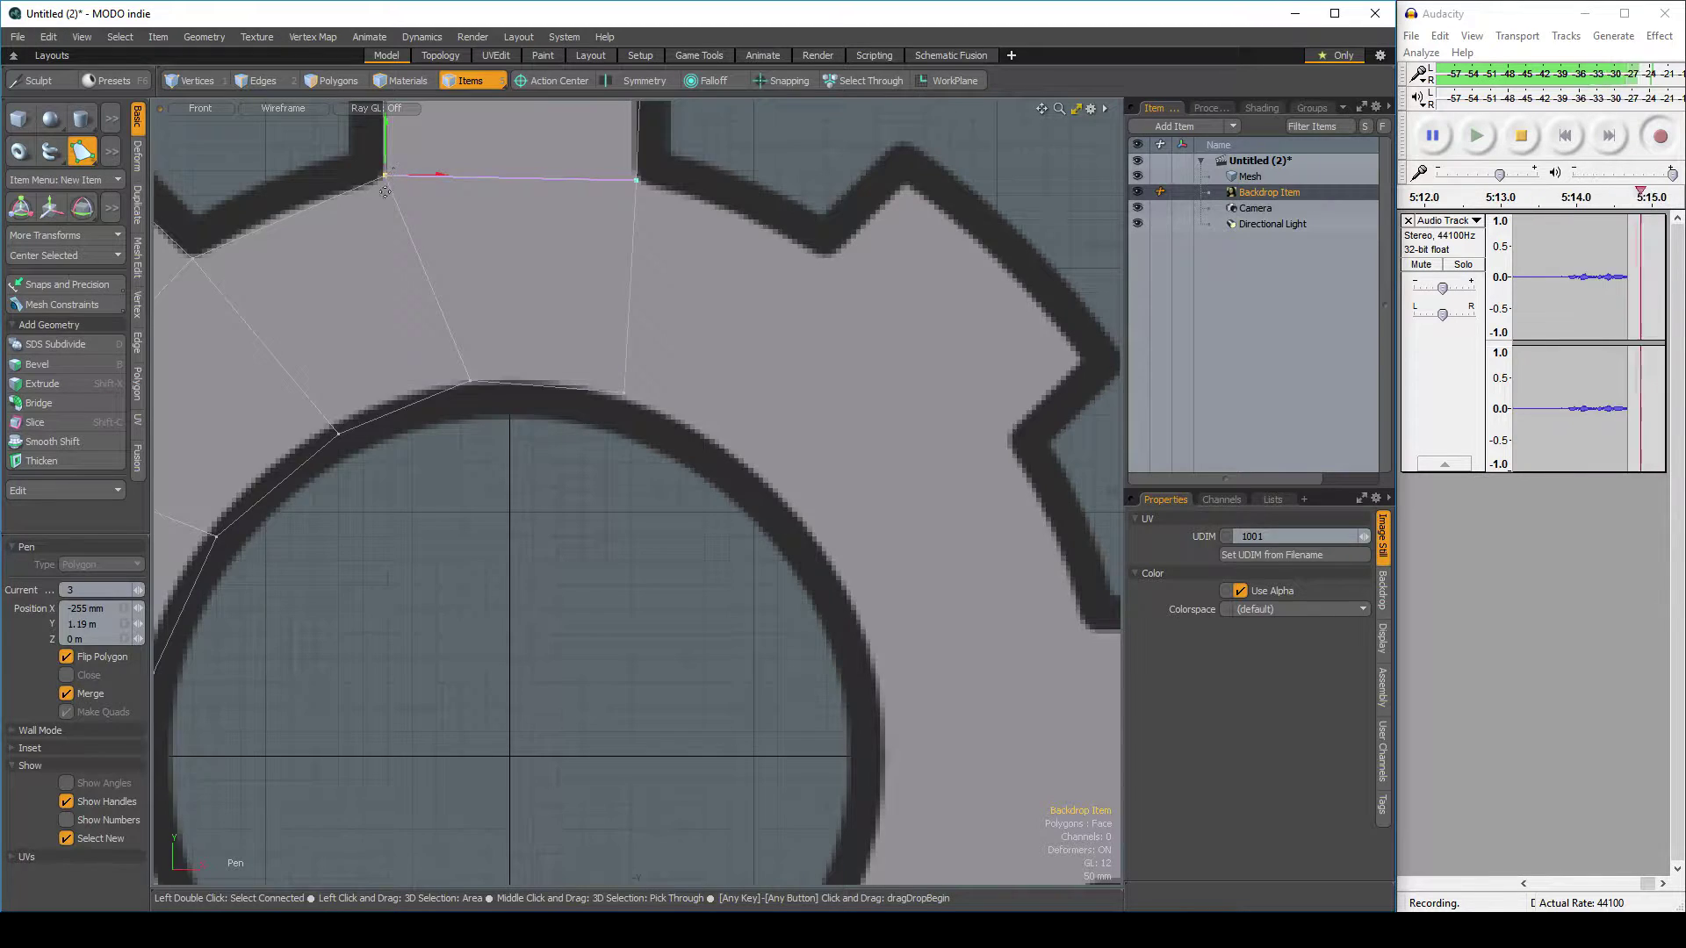
{"action": "scroll", "coordinate": [385, 176], "scroll_direction": "up", "scroll_amount": 2}
{"action": "left_click_drag", "start_coordinate": [385, 160], "coordinate": [370, 159]}
{"action": "key", "text": "ctrl+z"}
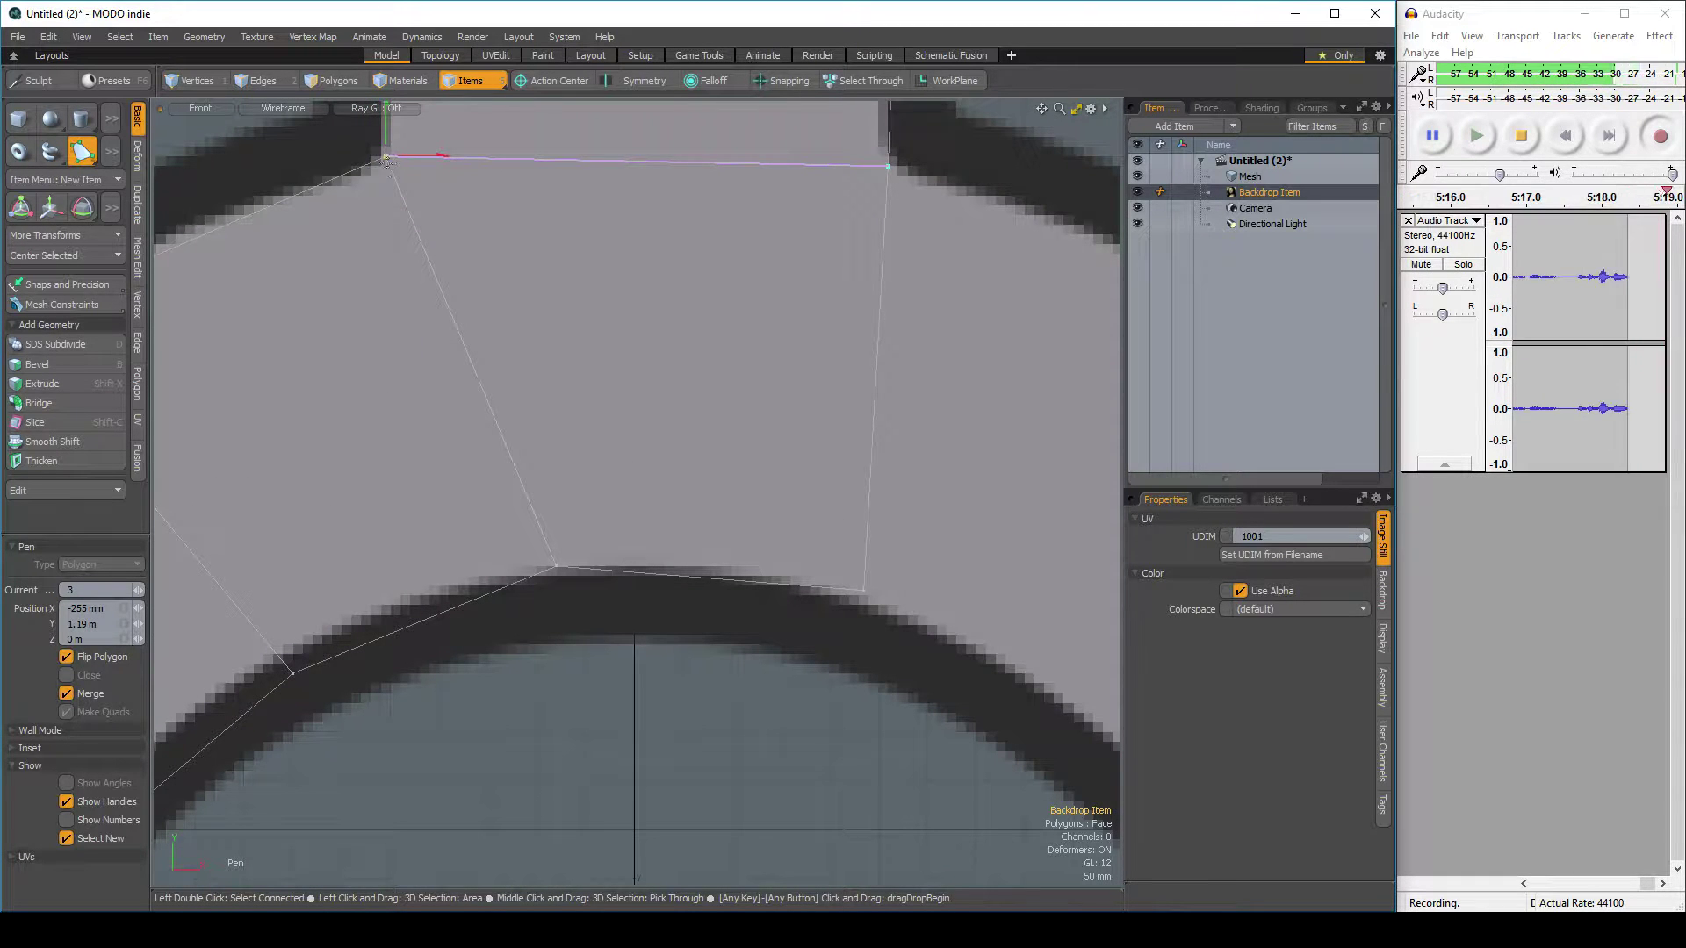
Draw a Pen quad on the ring between the top and upper-right teeth, moving its outer start point to about X 260 mm, Y 1.18 m
{"action": "scroll", "coordinate": [664, 312], "scroll_direction": "down", "scroll_amount": 2}
{"action": "left_click_drag", "start_coordinate": [824, 351], "coordinate": [516, 343], "text": "alt+shift"}
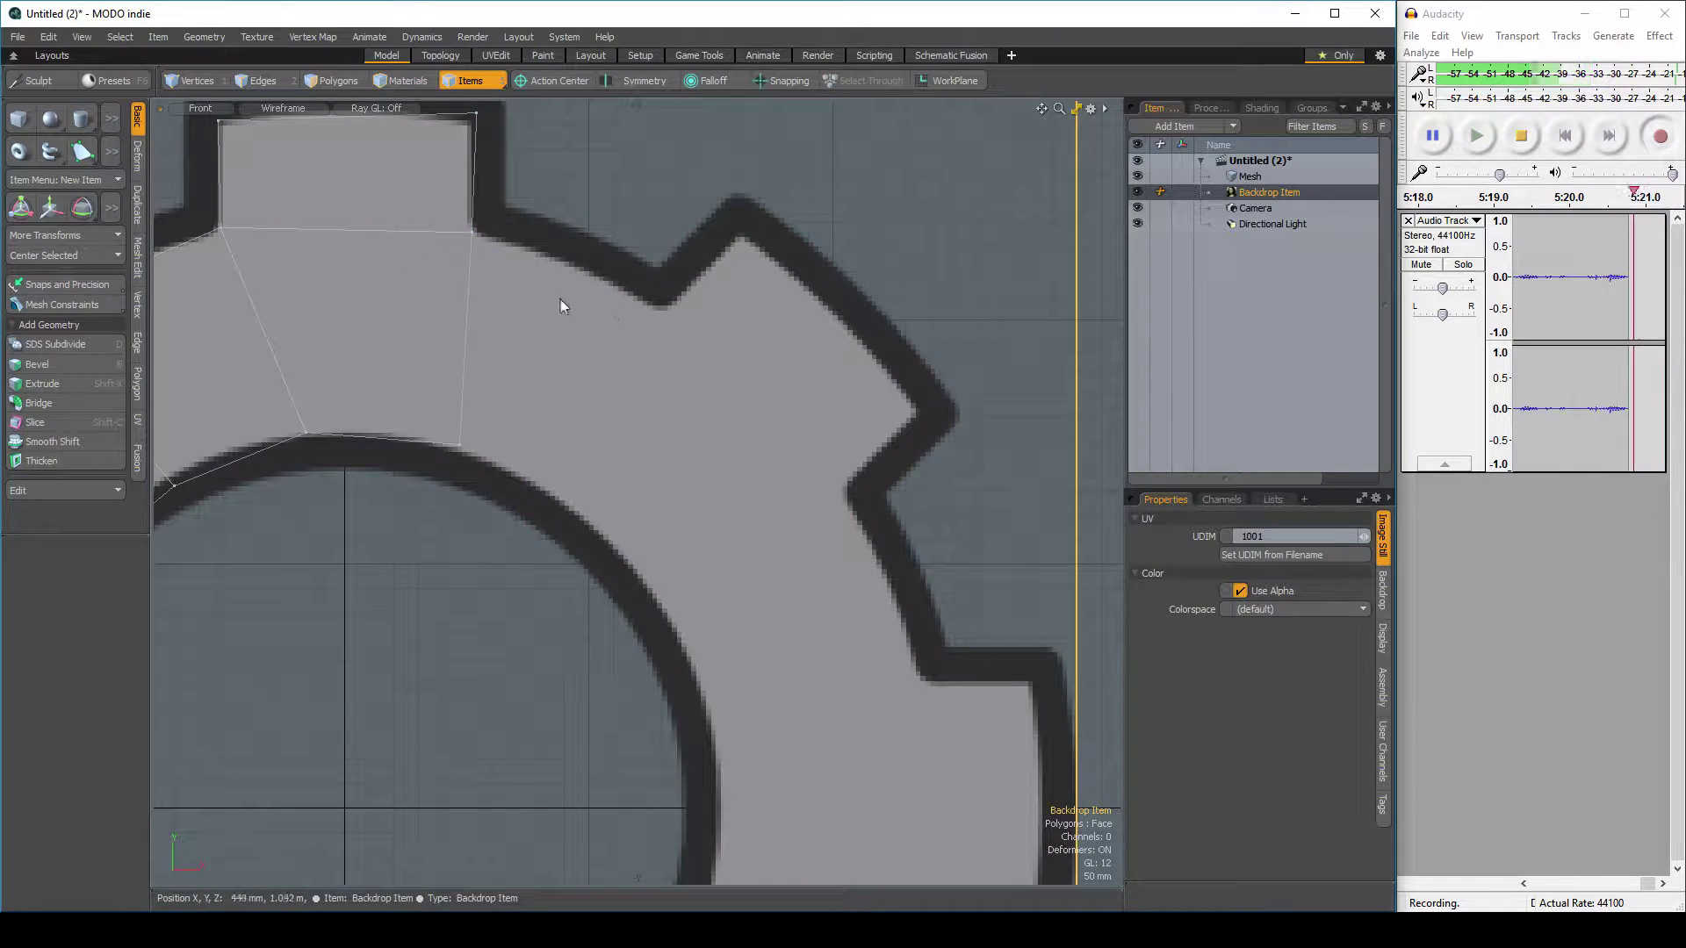
{"action": "left_click", "coordinate": [81, 155]}
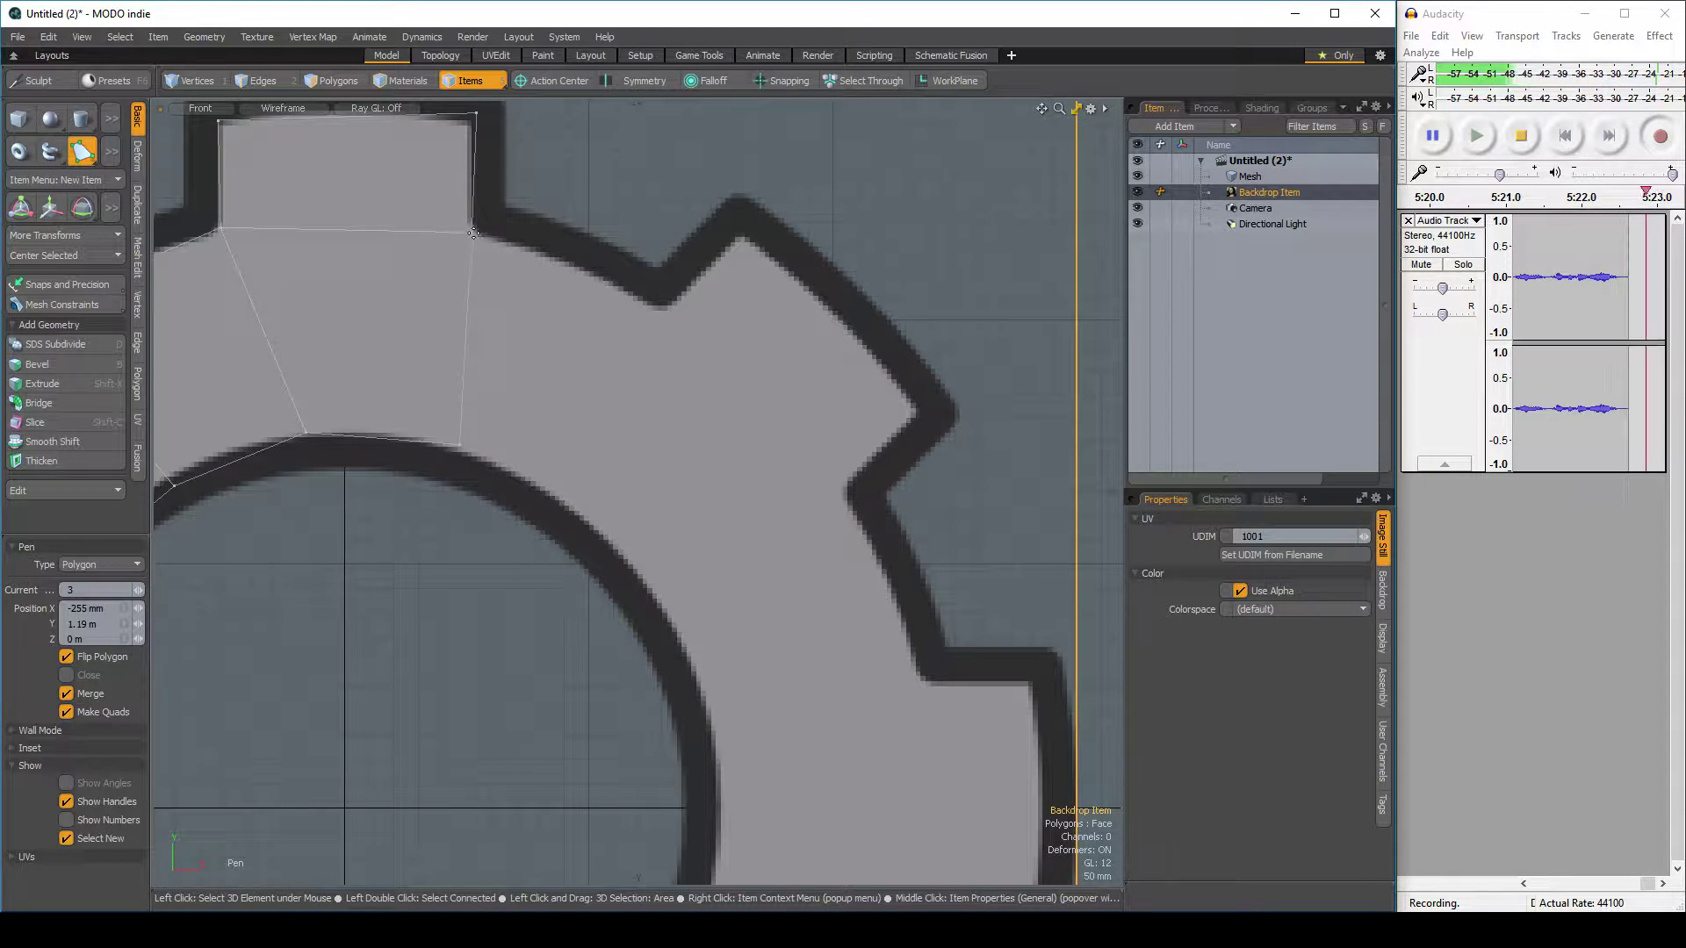
{"action": "left_click", "coordinate": [660, 308]}
{"action": "left_click", "coordinate": [579, 505]}
{"action": "left_click", "coordinate": [459, 444]}
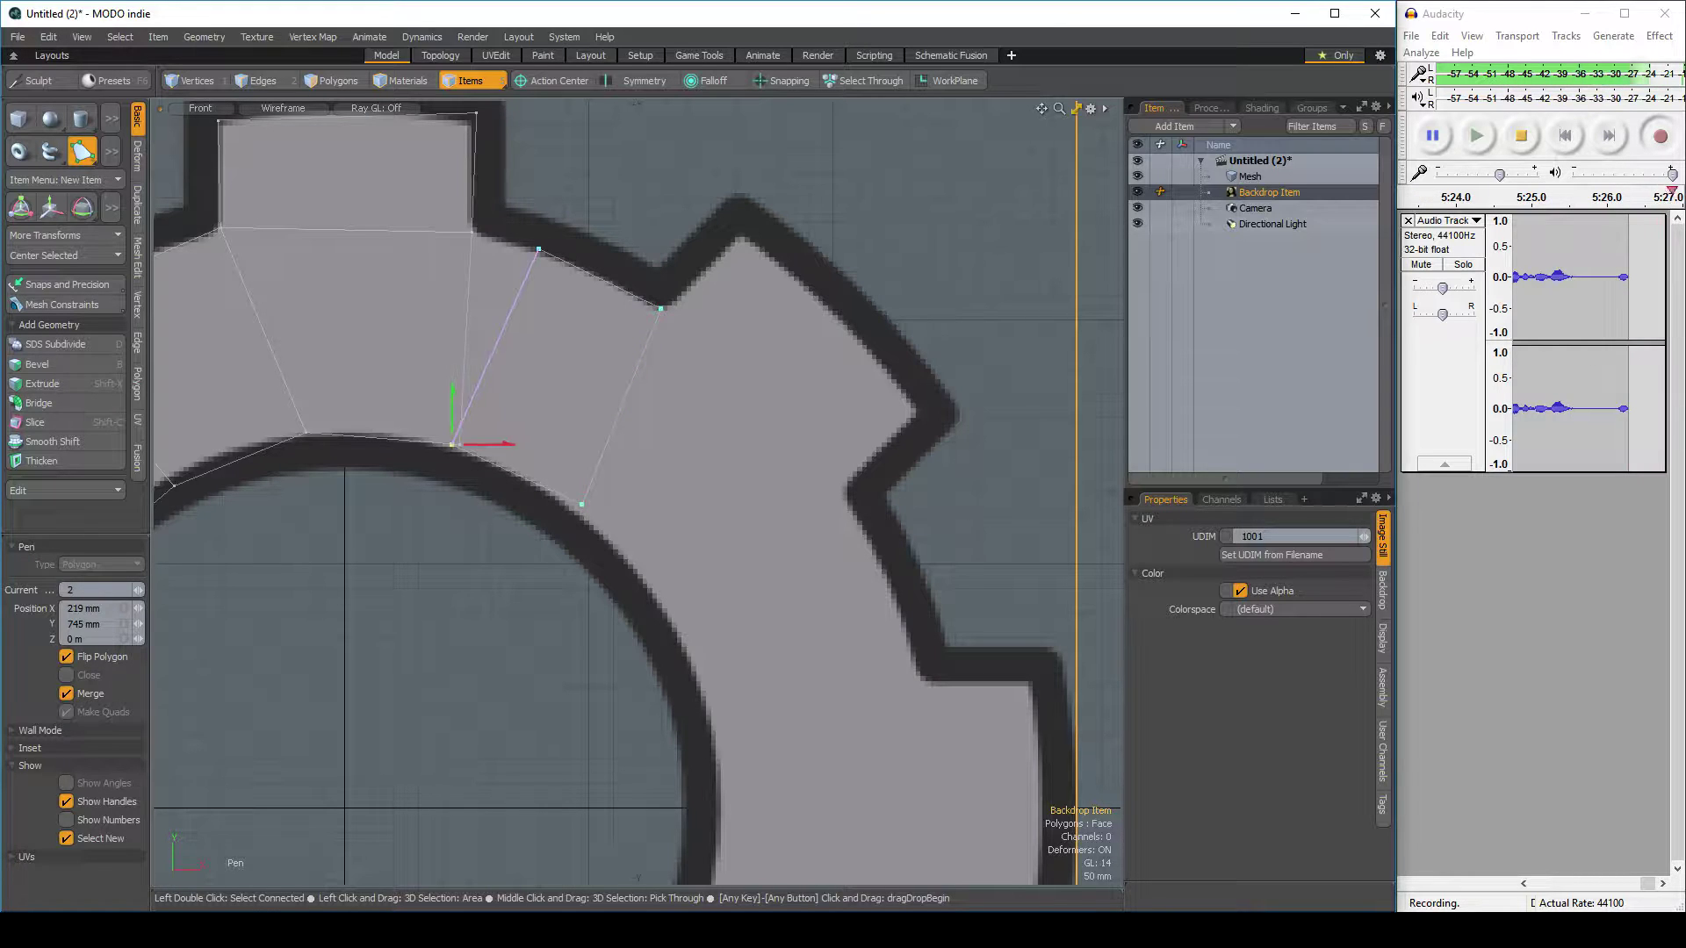
{"action": "left_click_drag", "start_coordinate": [540, 250], "coordinate": [472, 232]}
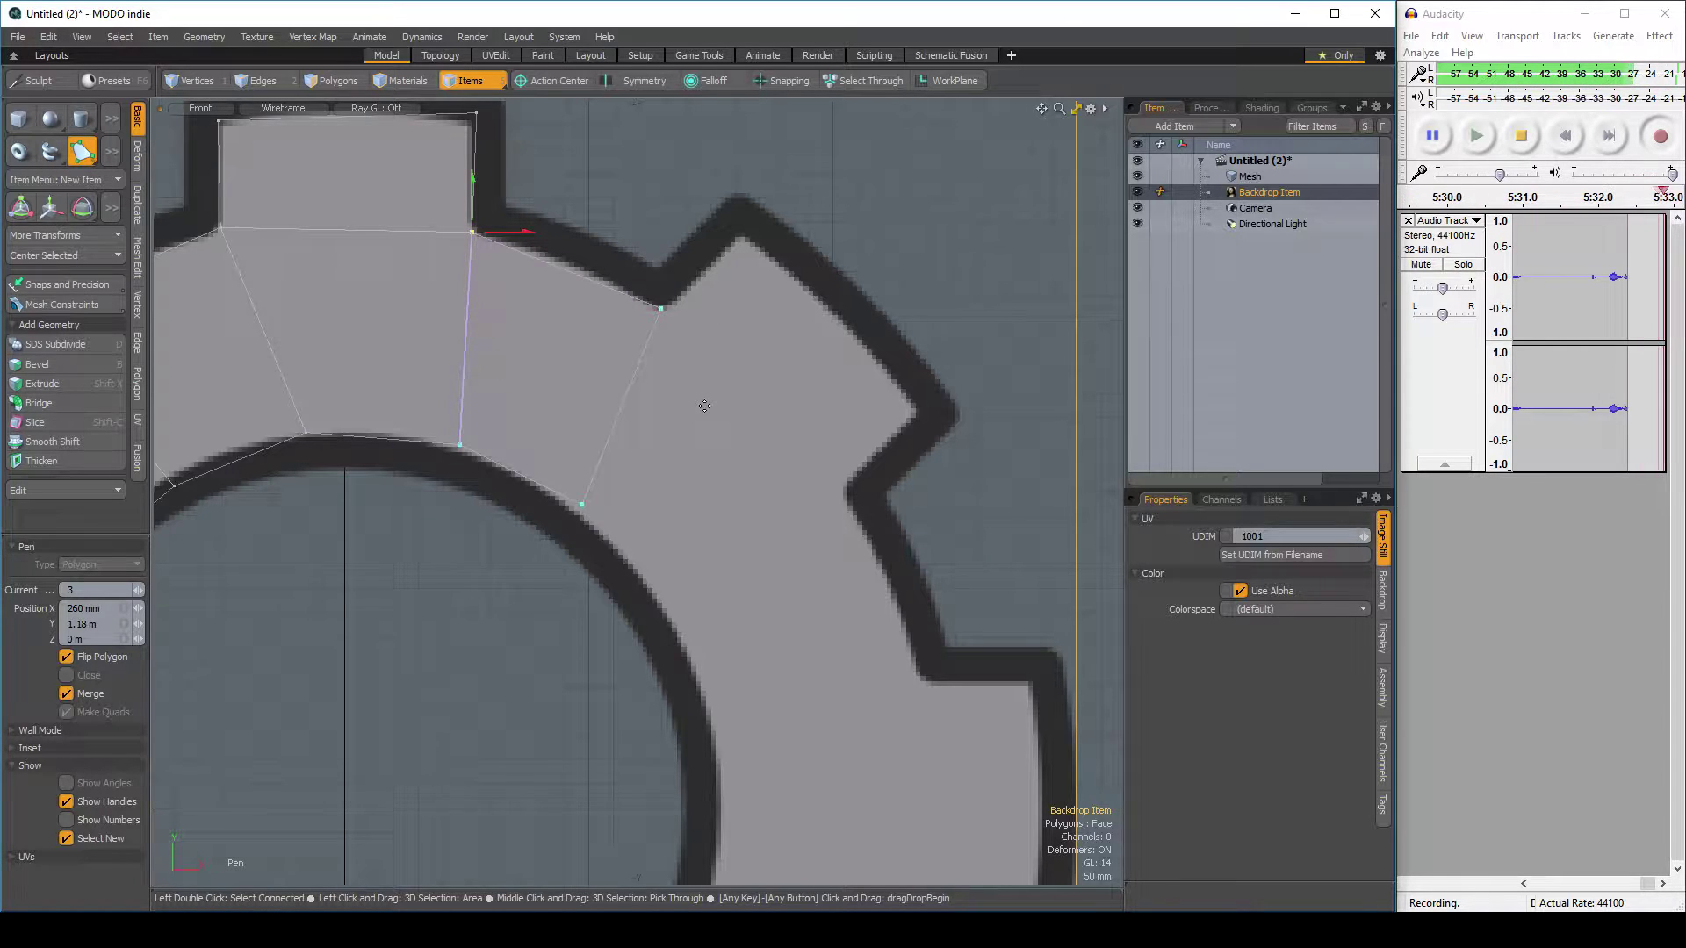
{"action": "key", "text": "space"}
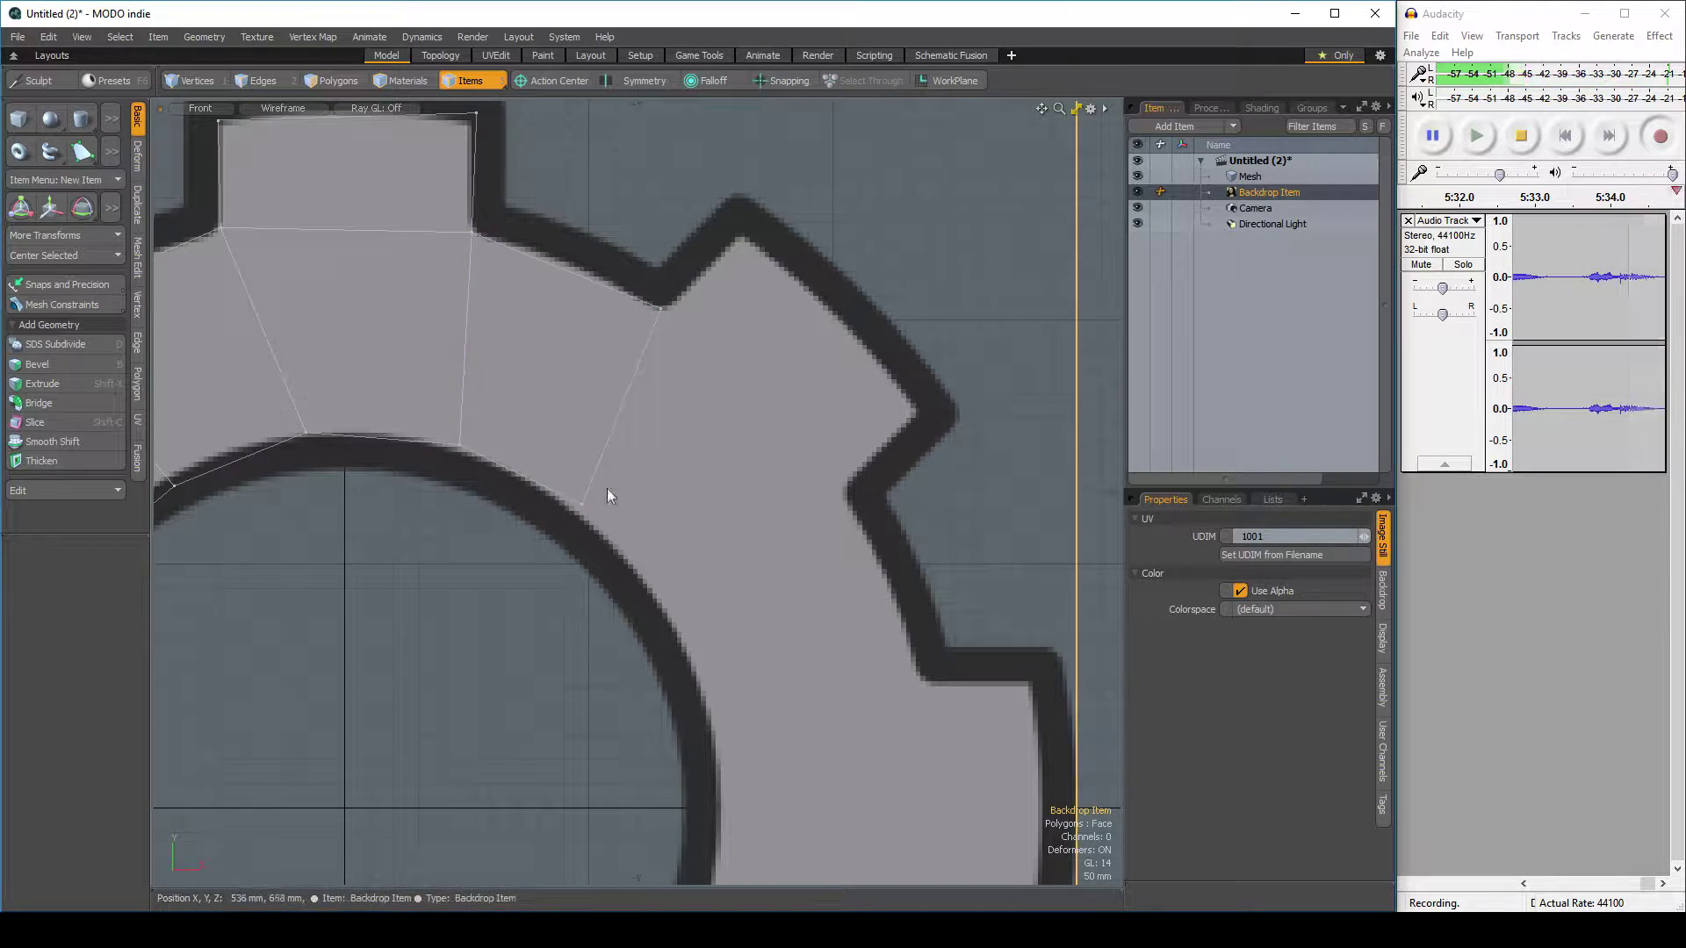
On the Mesh item, draw a two-quad Pen strip from the ring over the upper-right tooth, ending at about X 1.168 m, Y 810 mm
{"action": "left_click", "coordinate": [582, 502]}
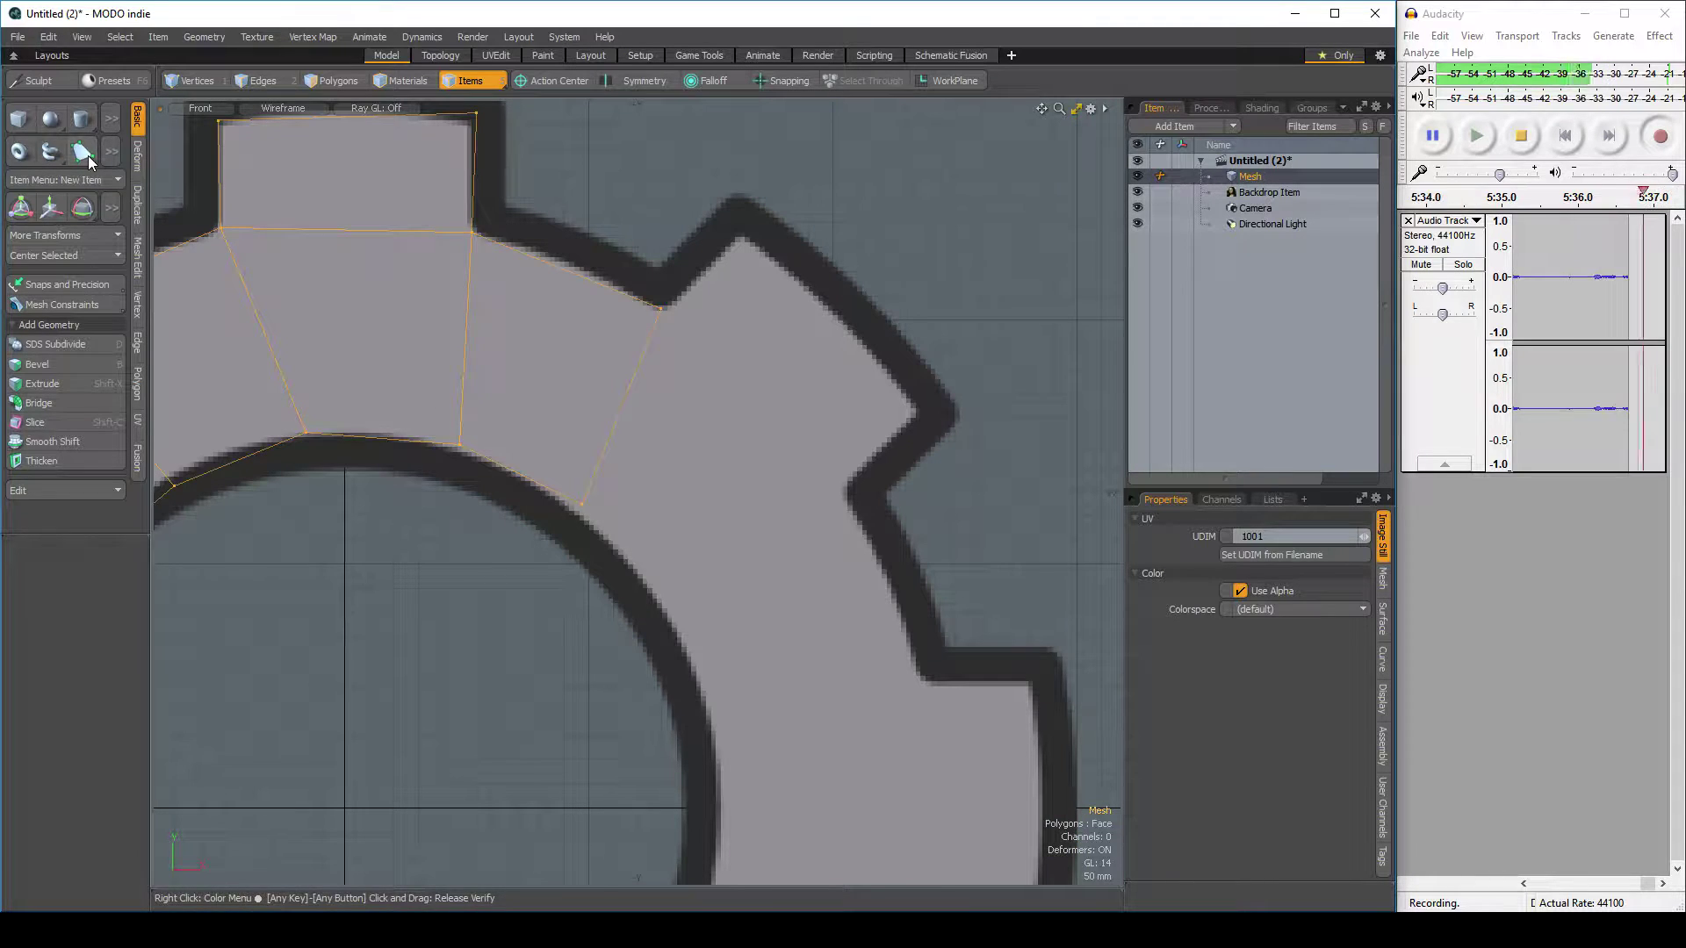
{"action": "left_click", "coordinate": [88, 157]}
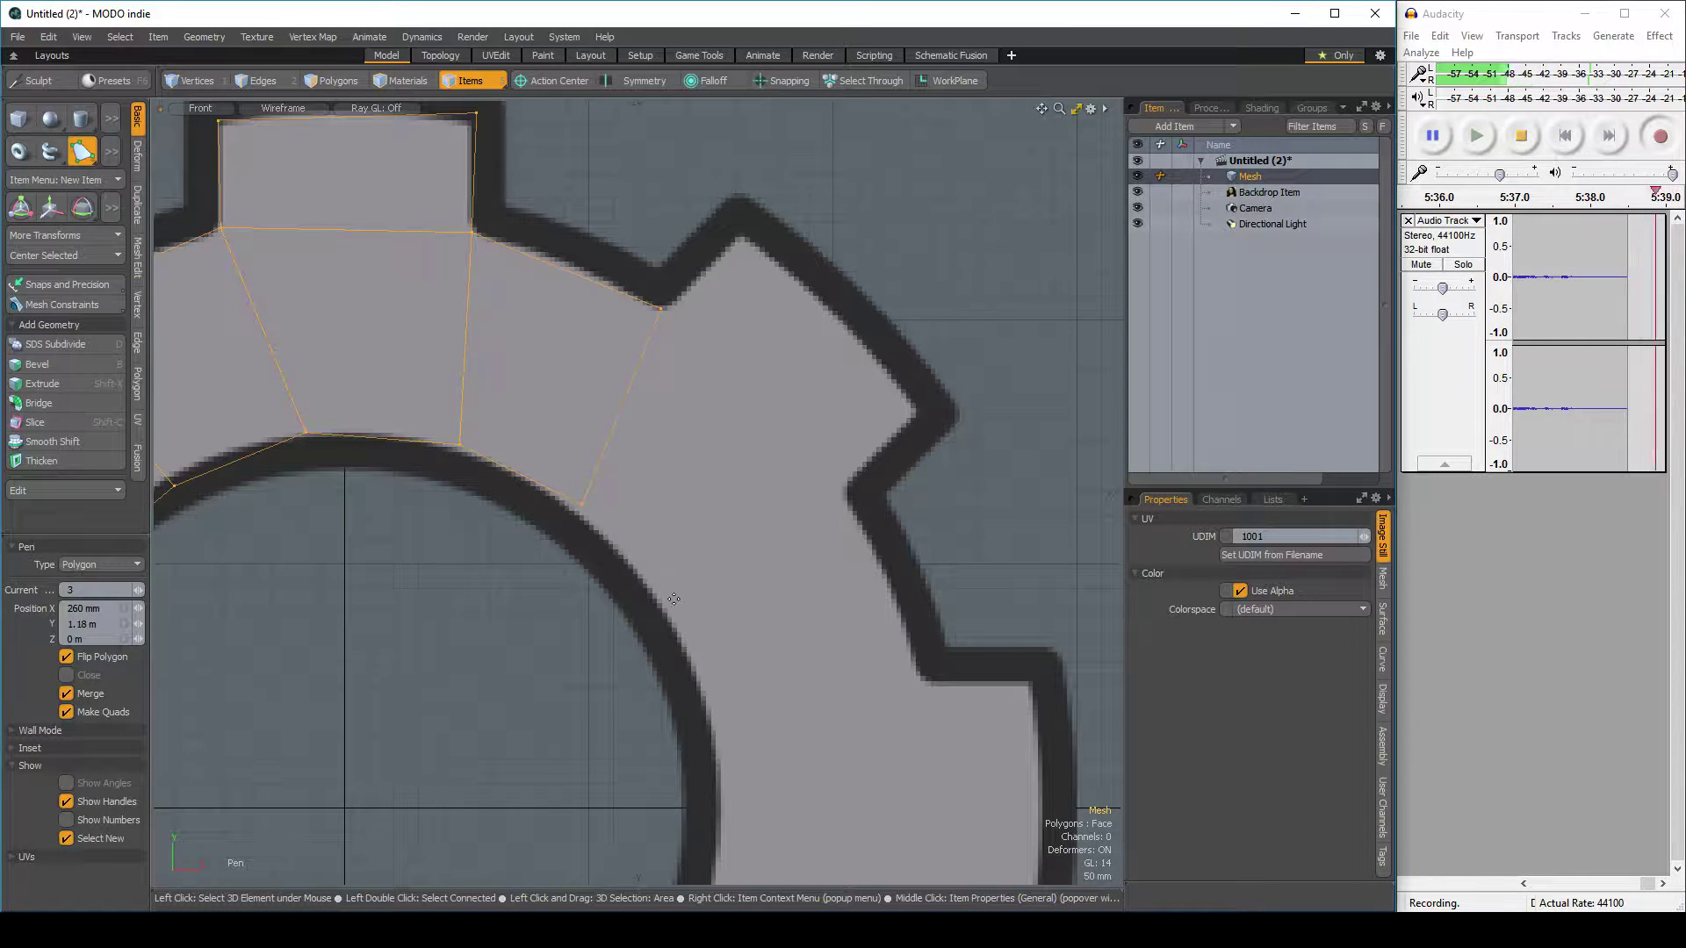
{"action": "left_click", "coordinate": [581, 505]}
{"action": "left_click", "coordinate": [661, 606]}
{"action": "left_click", "coordinate": [845, 491]}
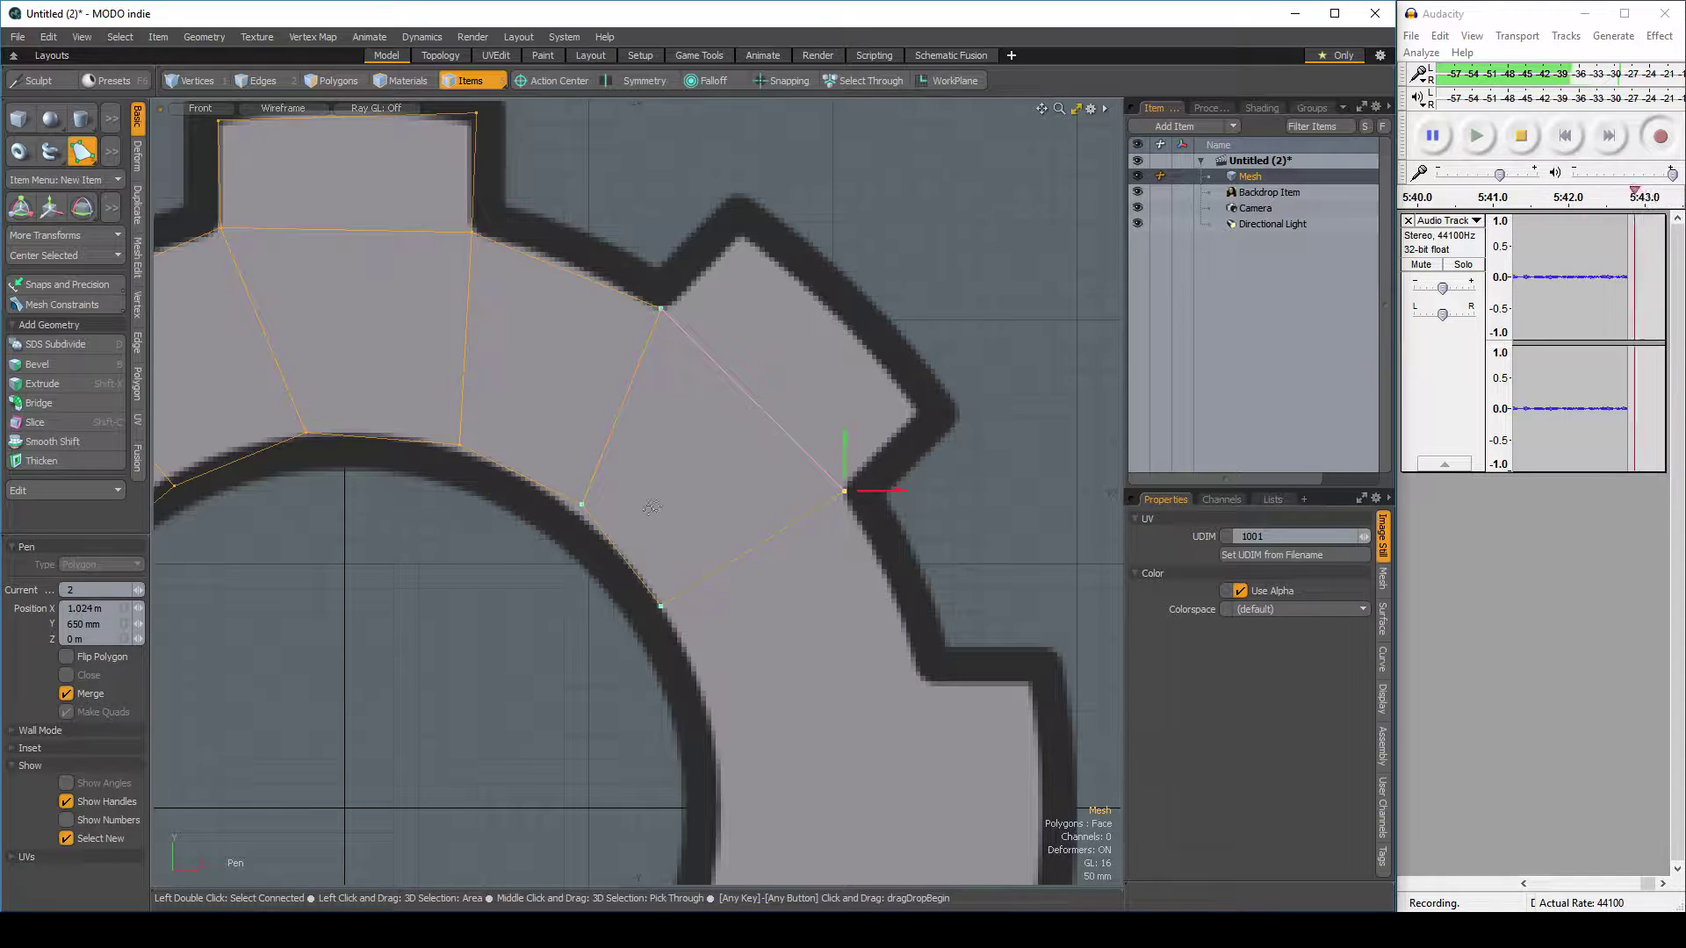
{"action": "left_click", "coordinate": [914, 412]}
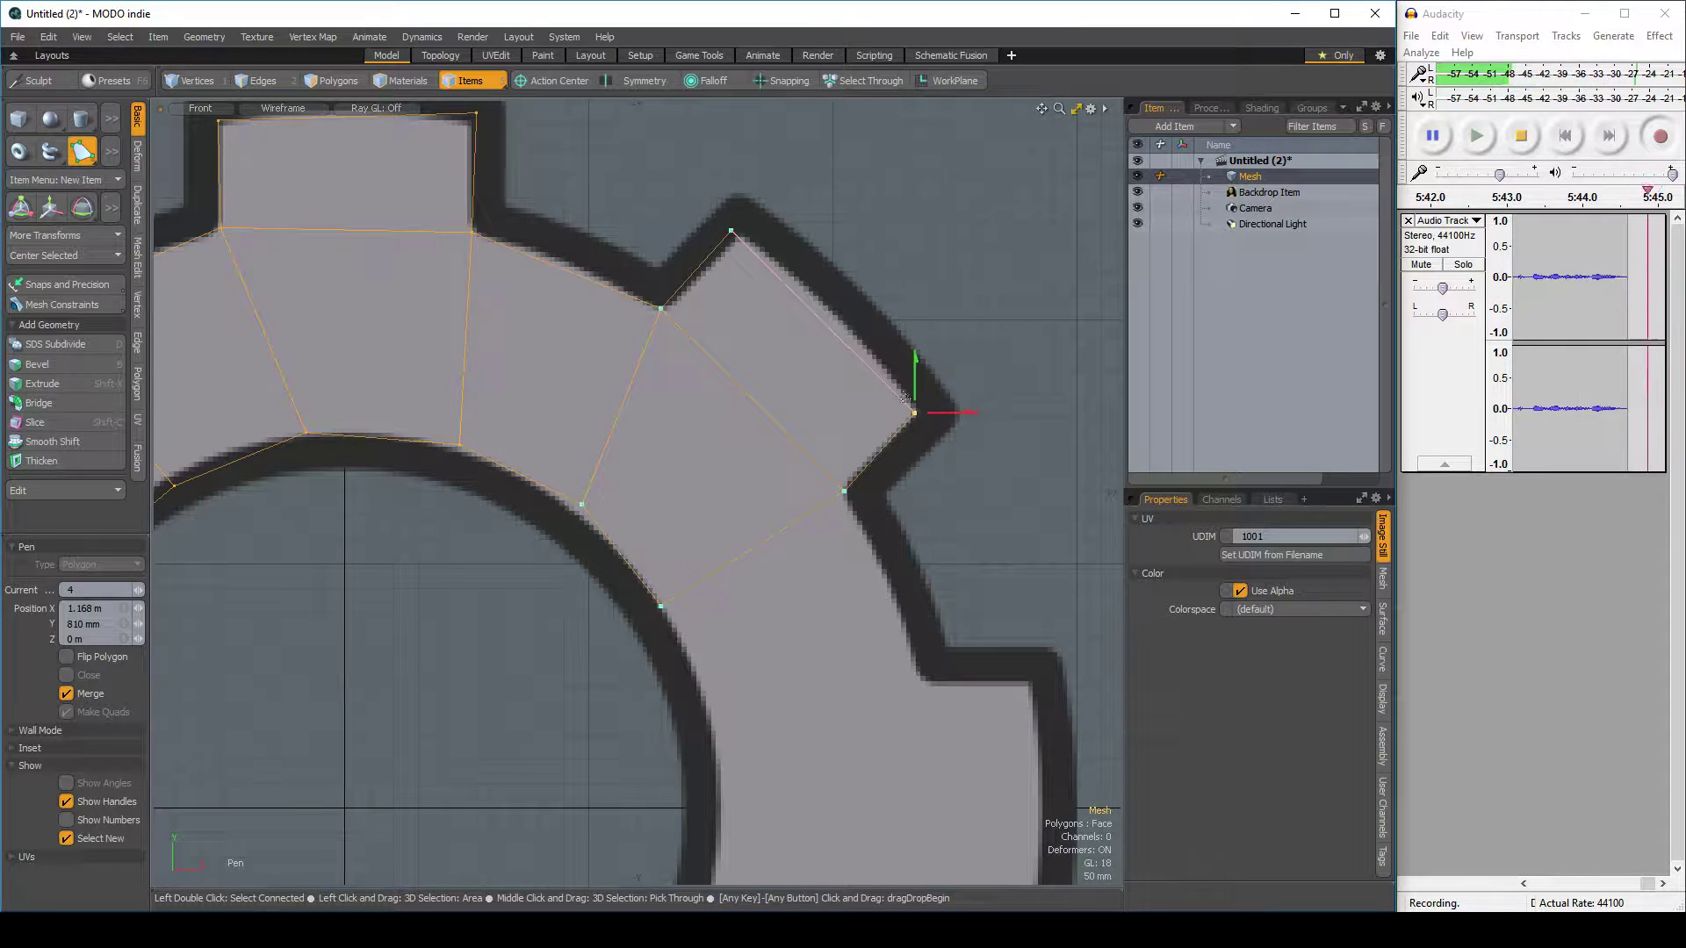
{"action": "scroll", "coordinate": [978, 593], "scroll_direction": "down", "scroll_amount": 2}
{"action": "left_click_drag", "start_coordinate": [978, 594], "coordinate": [873, 378], "text": "alt"}
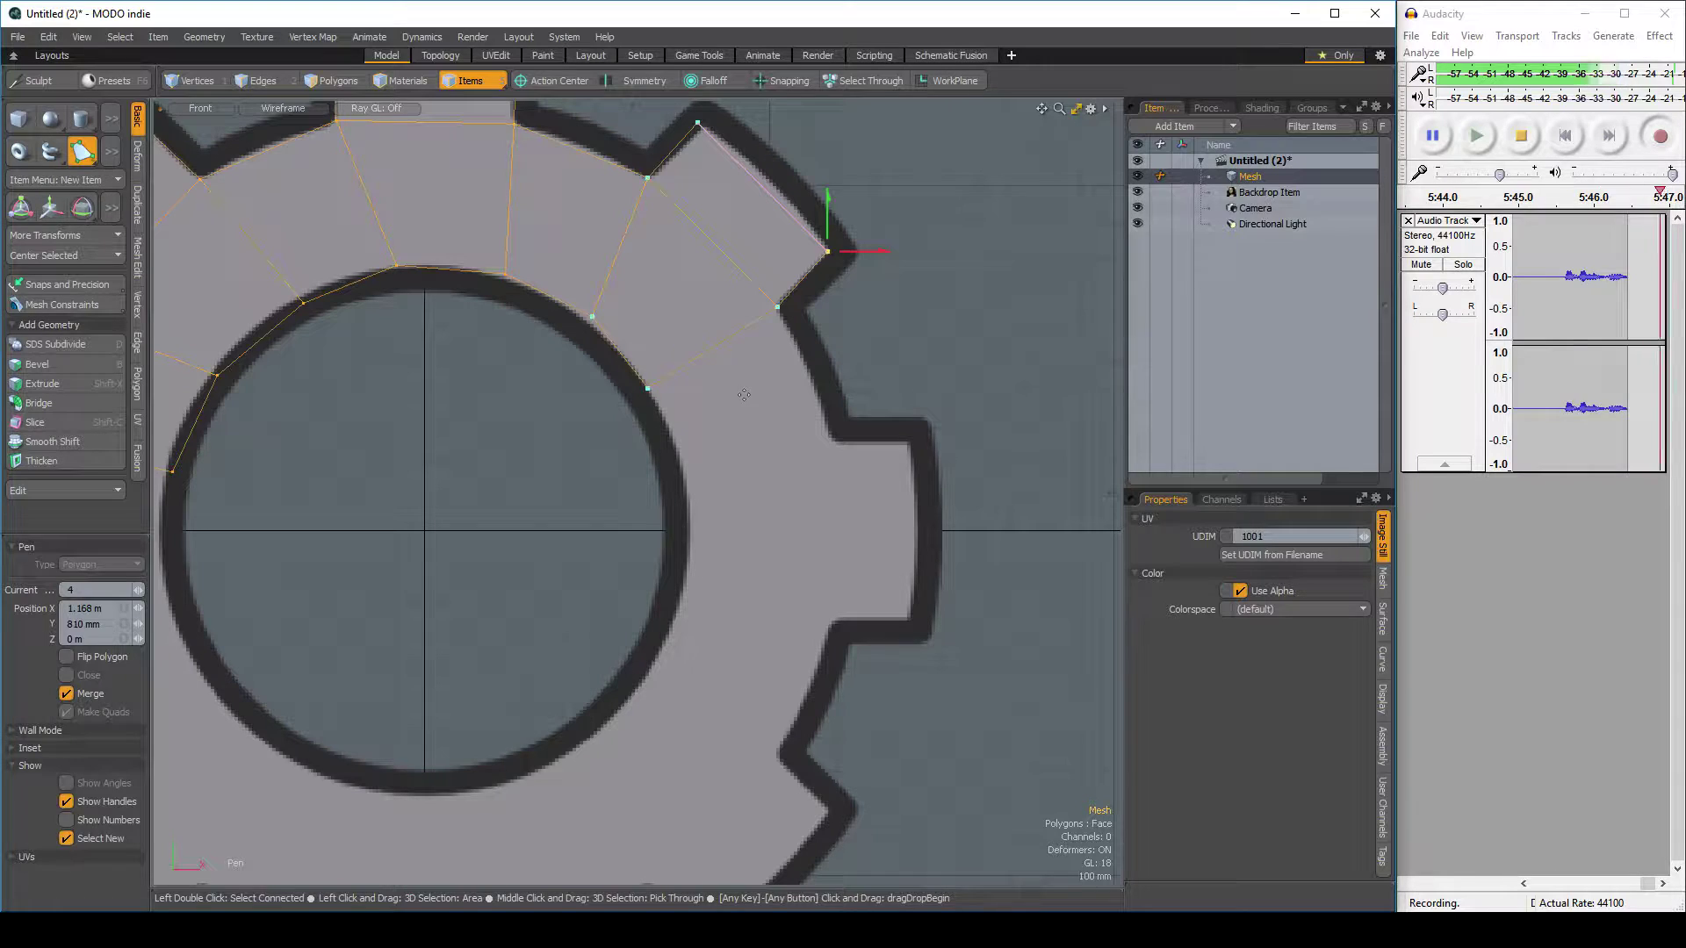
{"action": "key", "text": "space"}
Draw a Pen quad on the ring to the right tooth's upper base corner, with its inner lower point adjusted to X 770 mm, Y 110 mm
{"action": "left_click", "coordinate": [82, 153]}
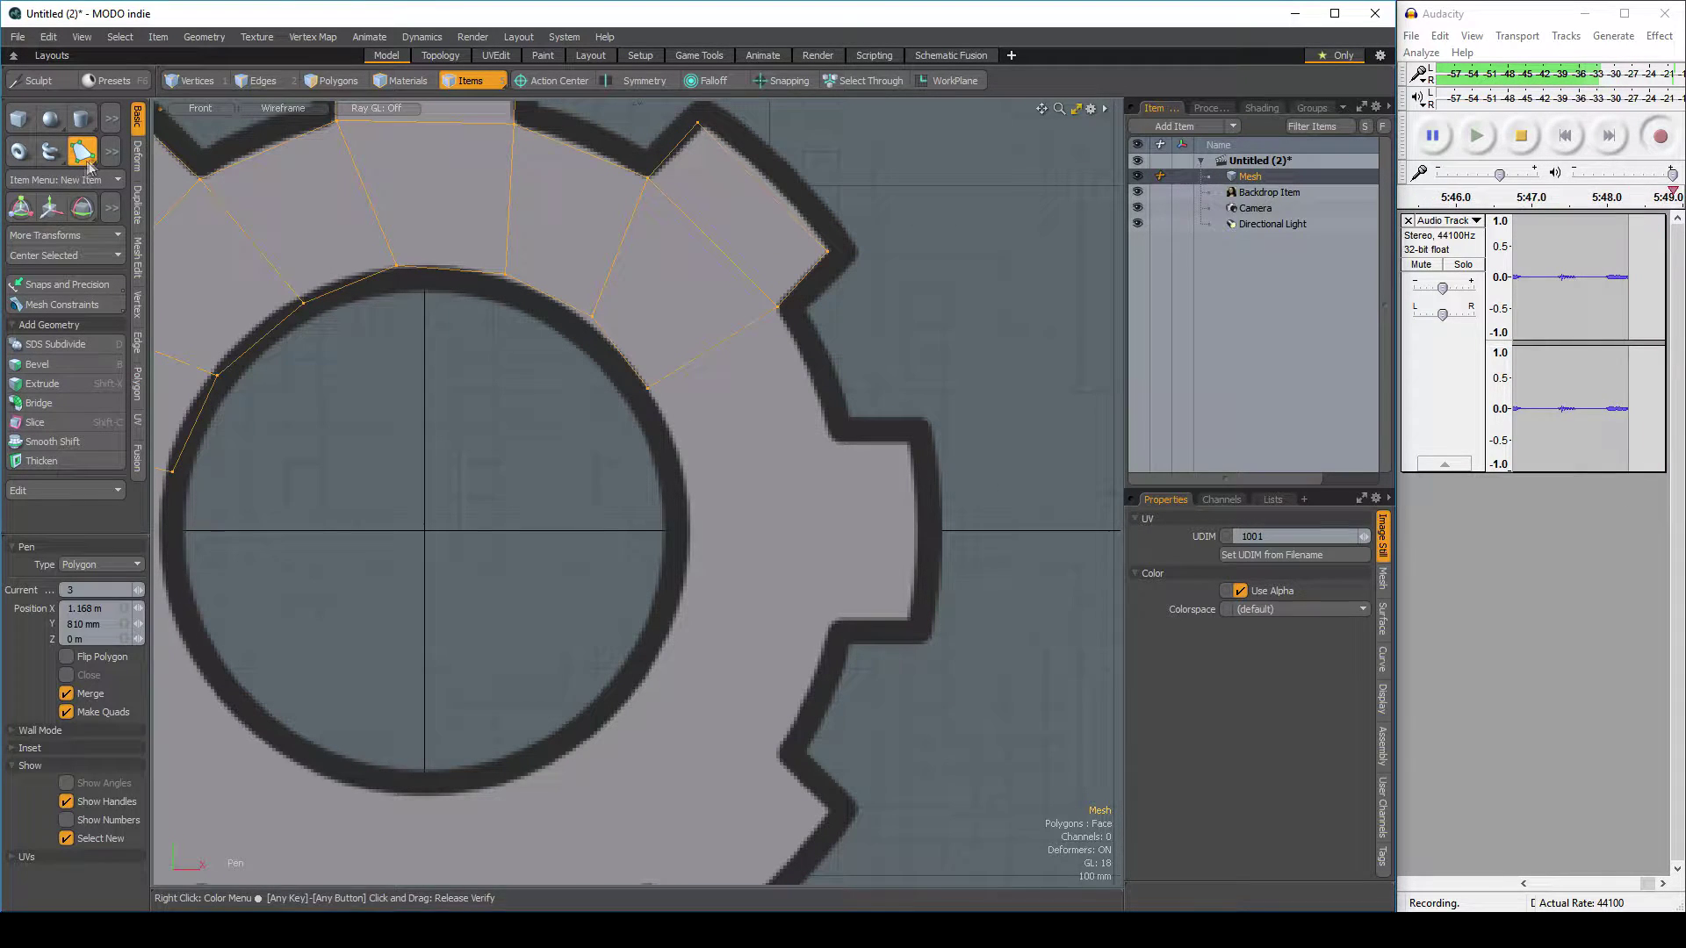
{"action": "left_click", "coordinate": [645, 393]}
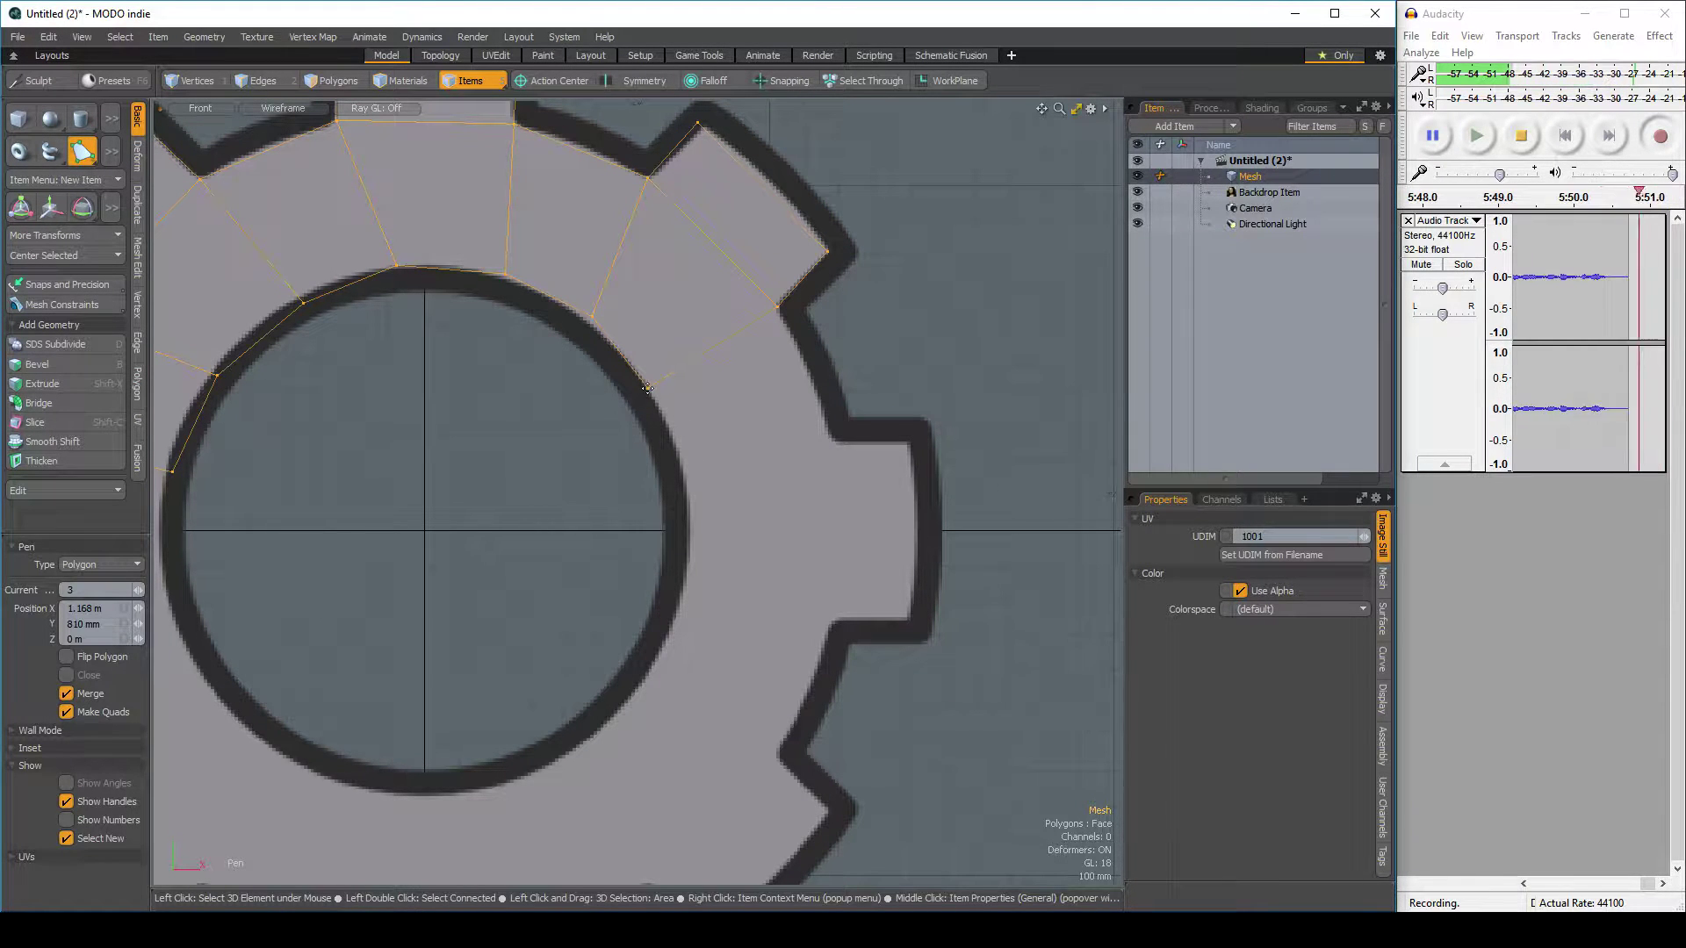
{"action": "left_click", "coordinate": [688, 504]}
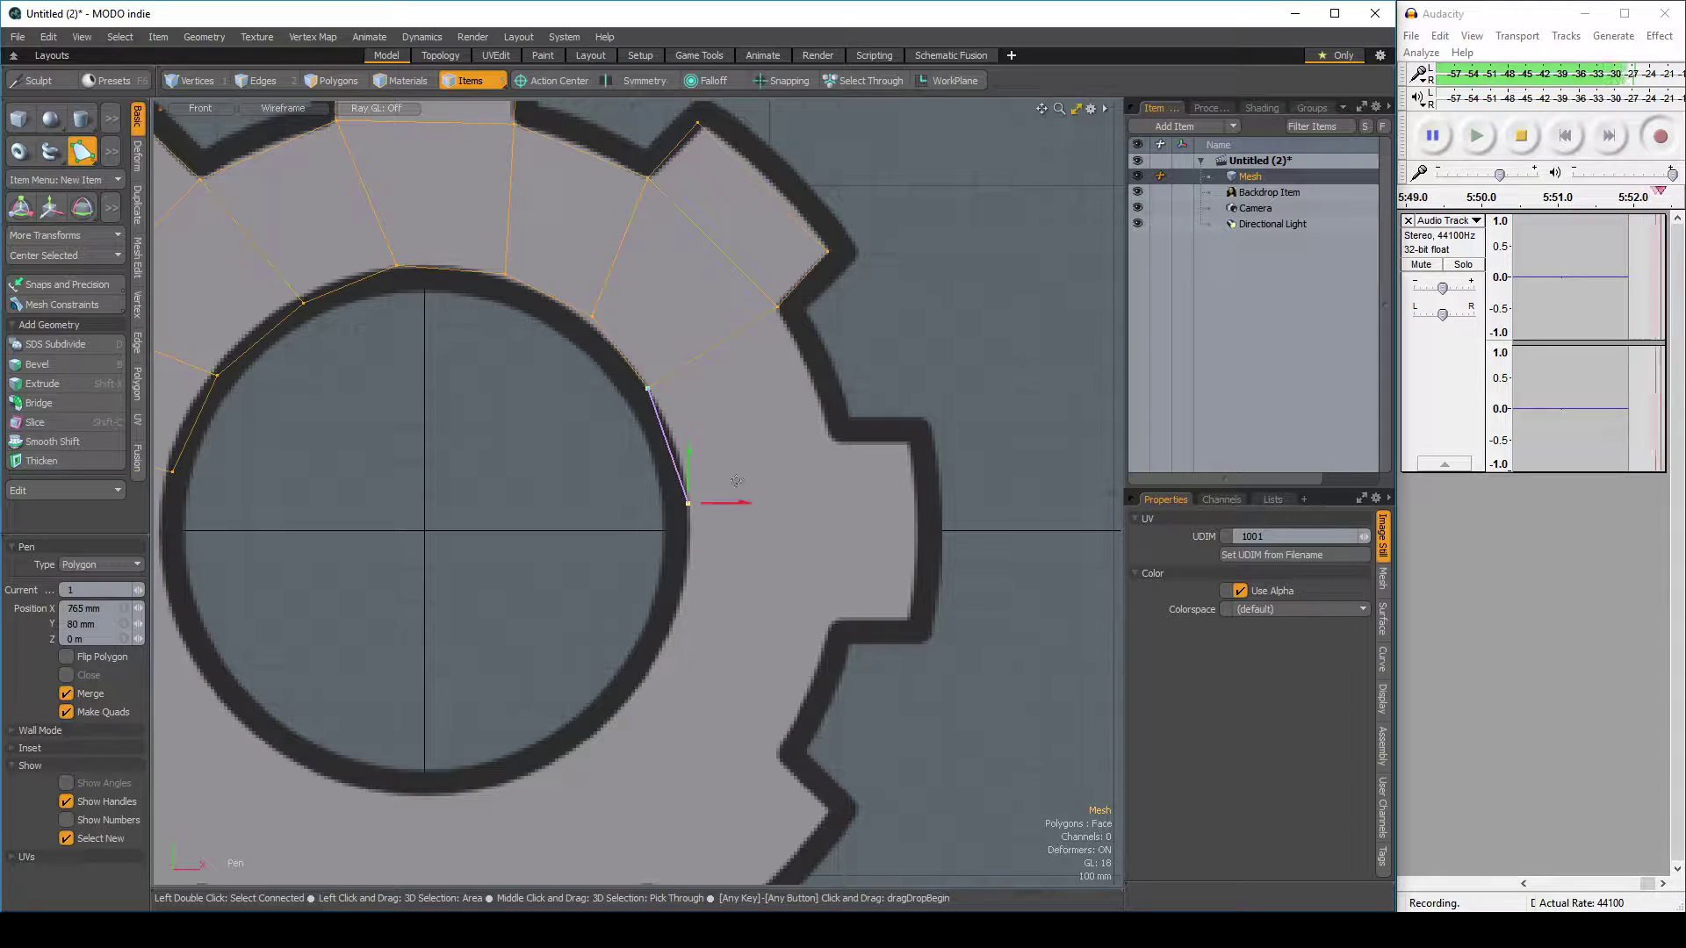
{"action": "left_click", "coordinate": [833, 432]}
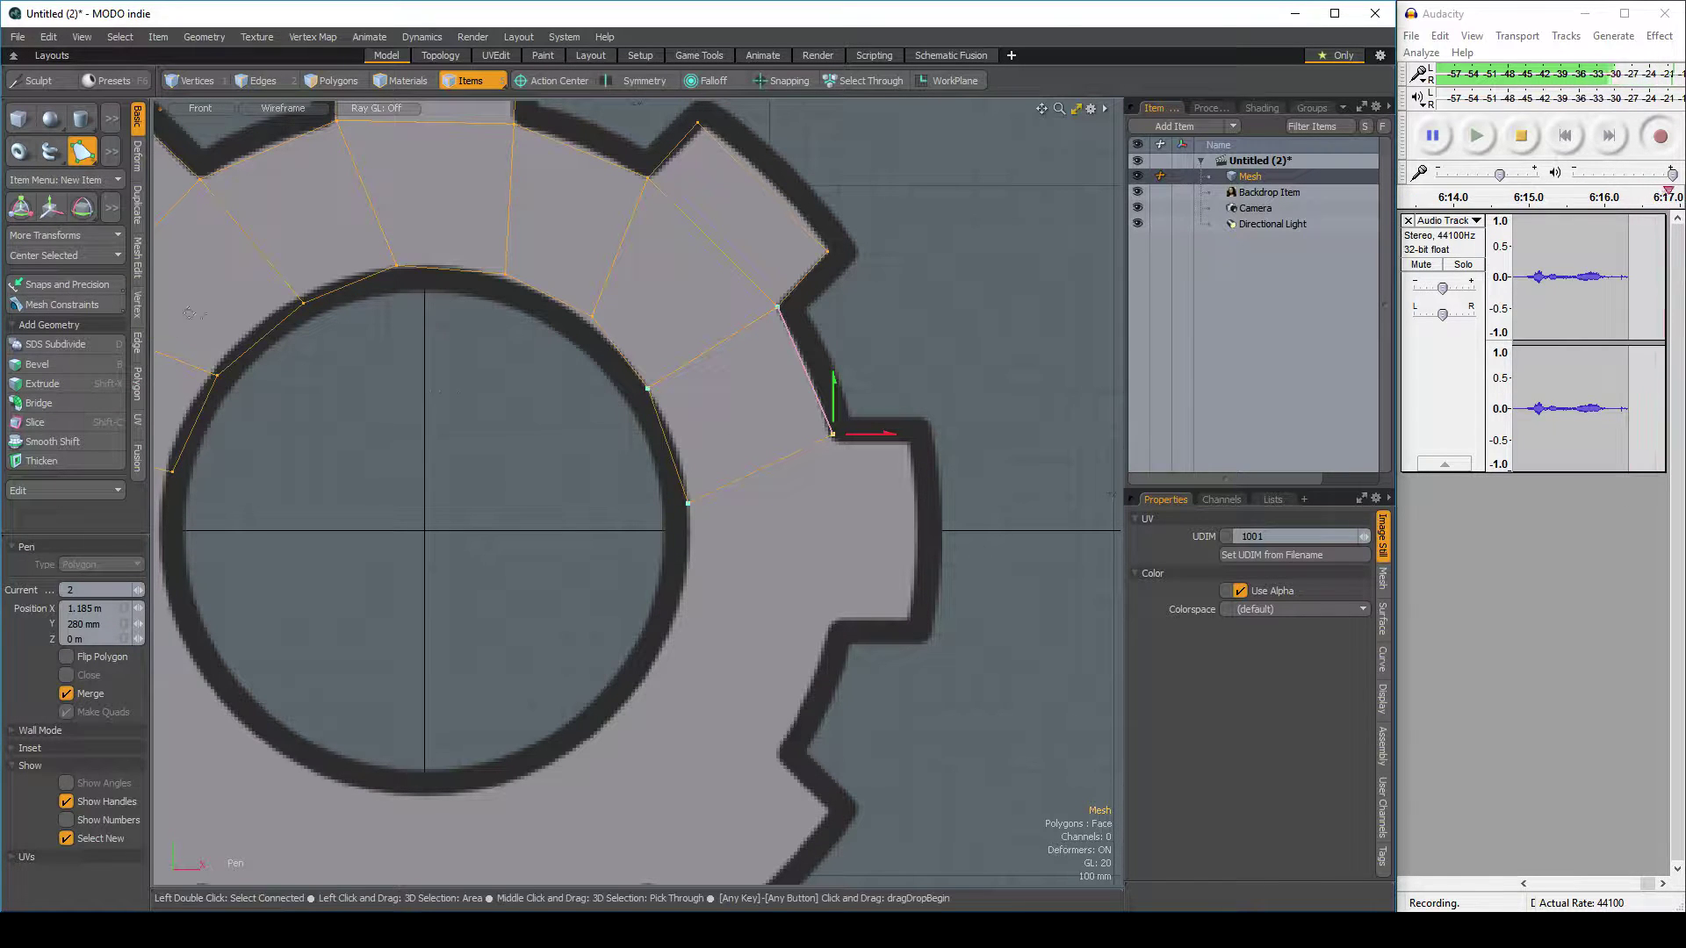
{"action": "key", "text": "space"}
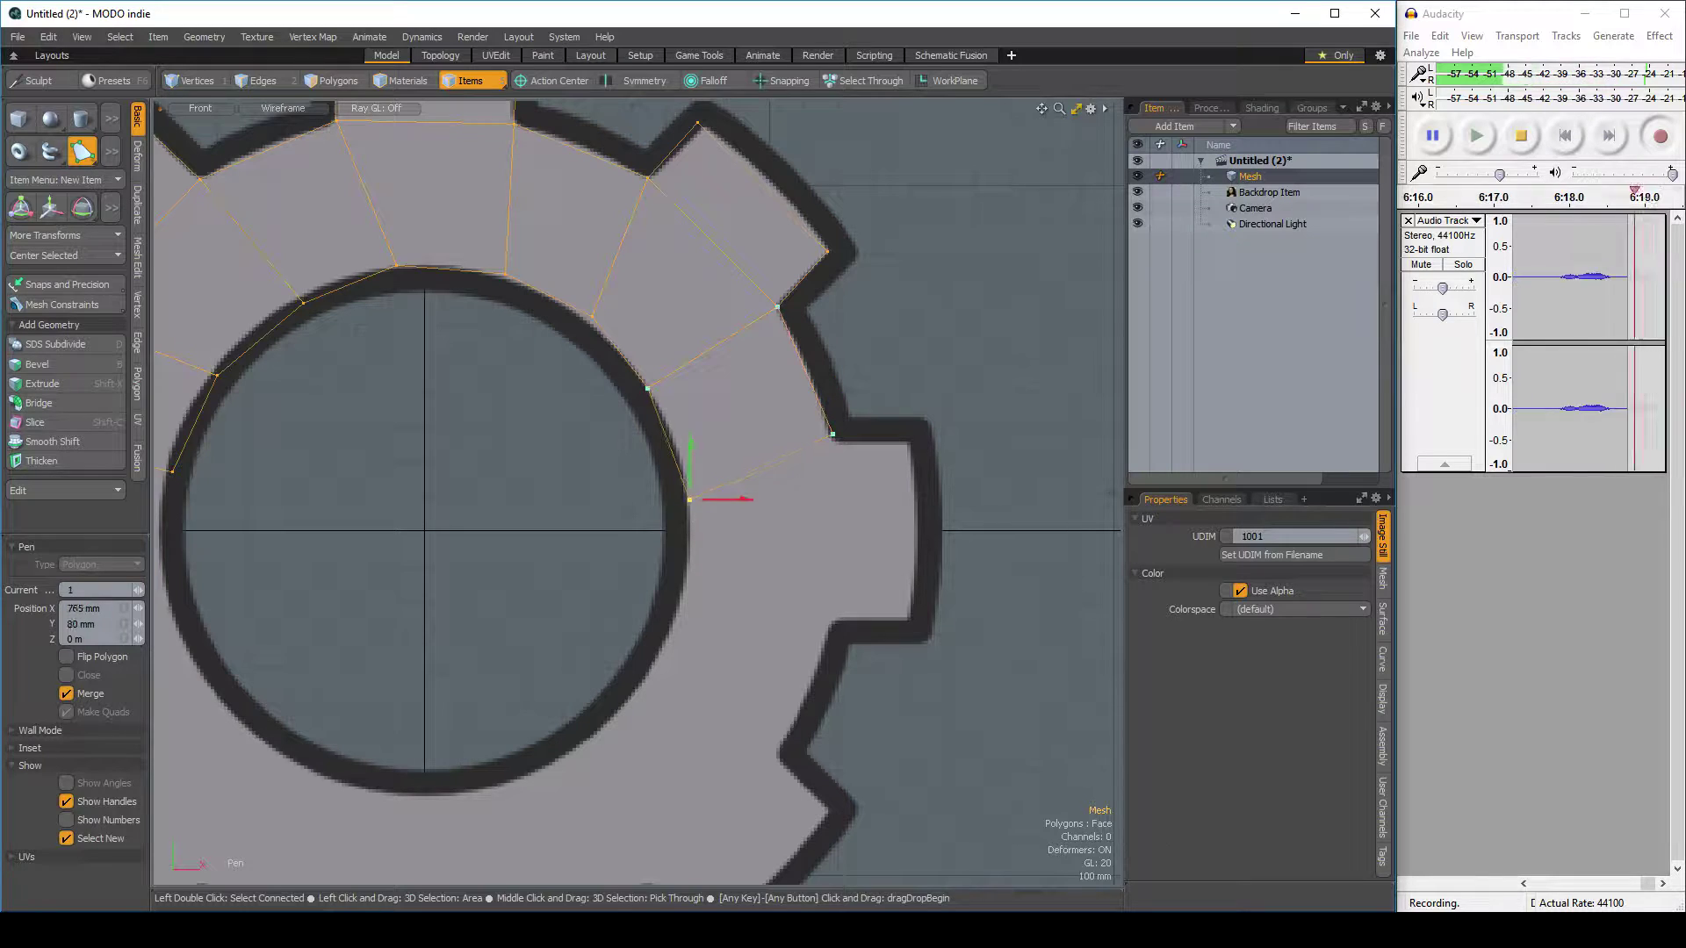
{"action": "left_click", "coordinate": [781, 498]}
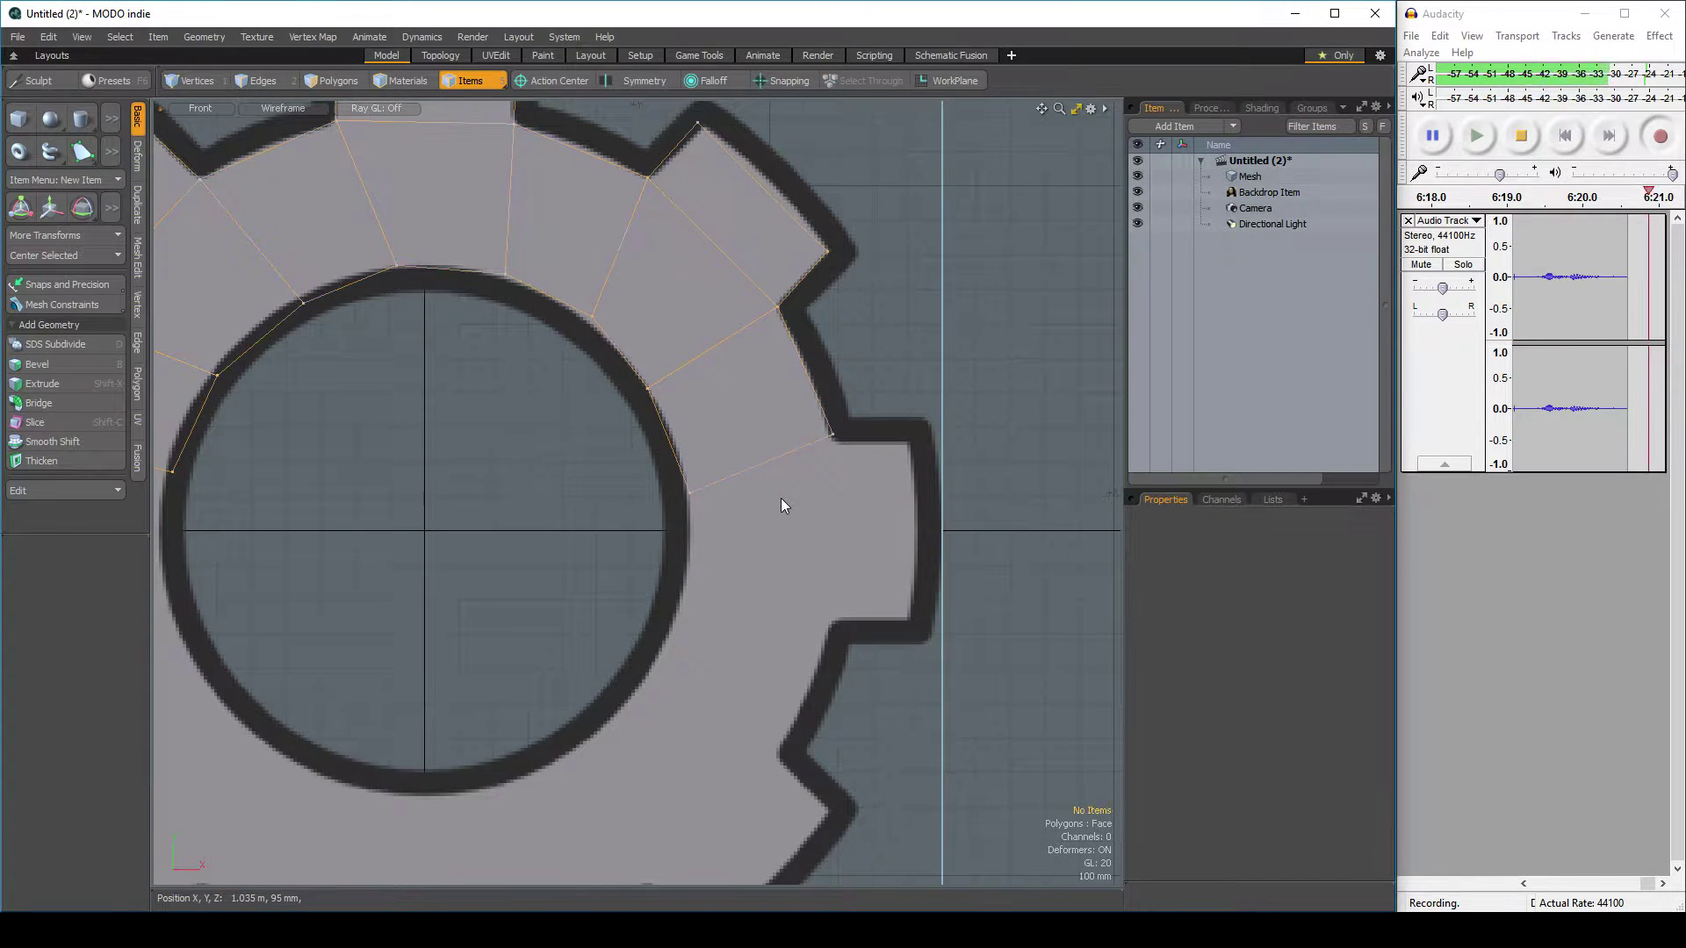
Draw a Pen quad on the ring behind the right tooth, aligning its outer points at X 1.185 m, Y 280 mm and X 1.19 m, Y -260 mm
{"action": "left_click", "coordinate": [79, 151]}
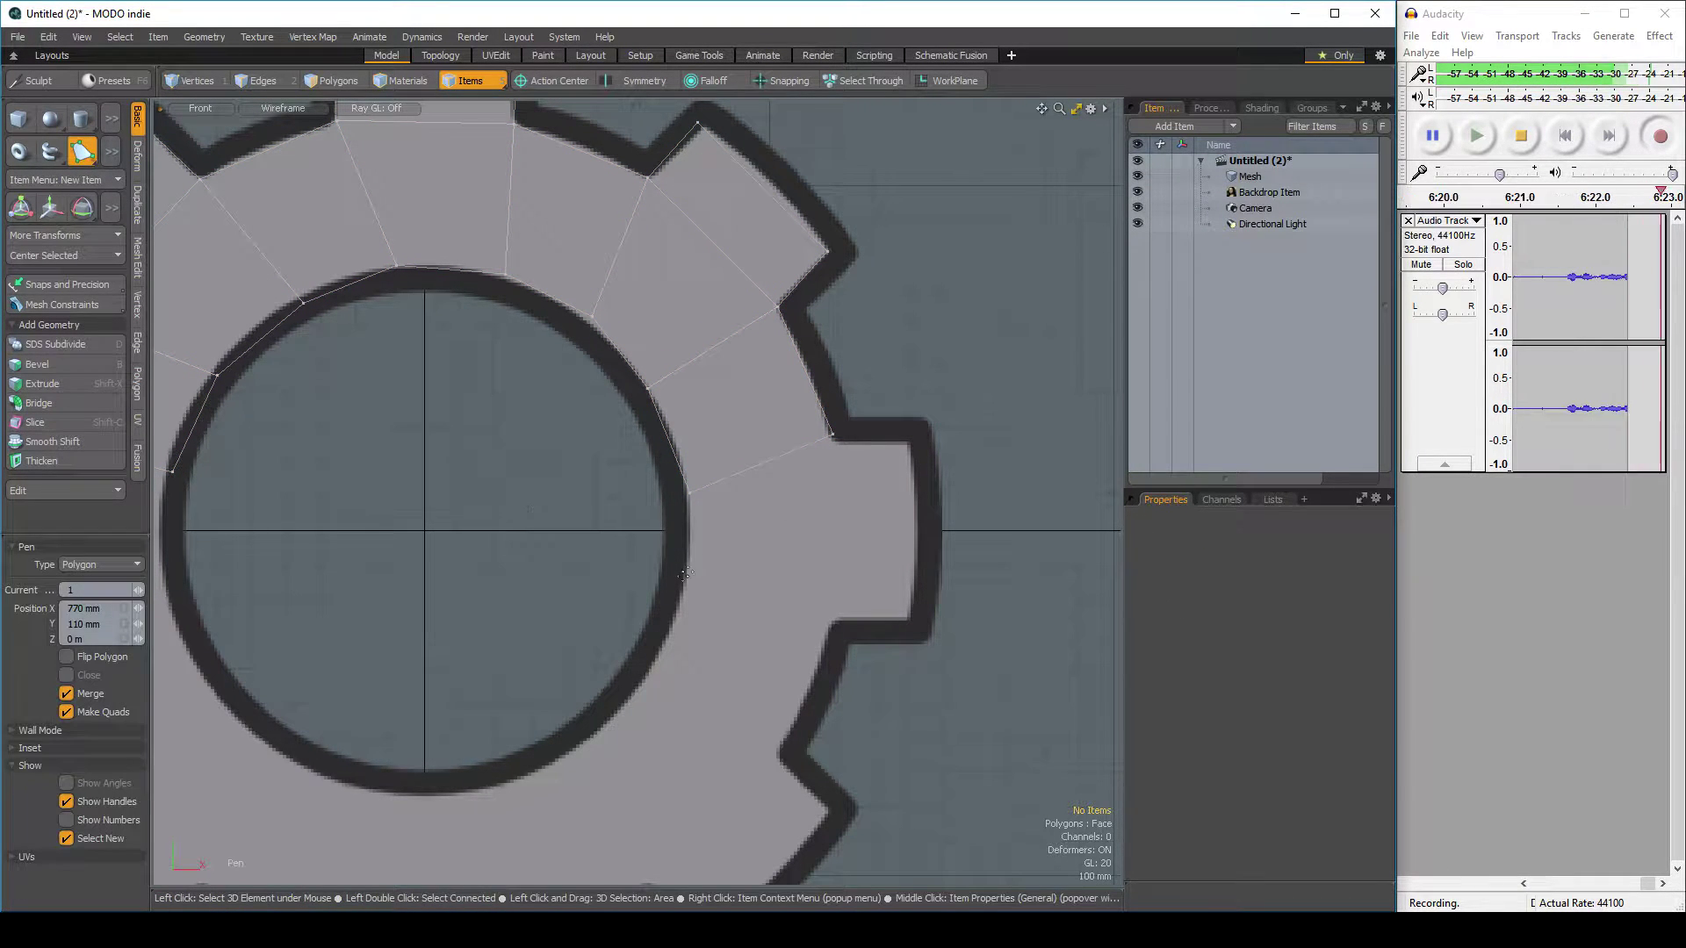
{"action": "left_click", "coordinate": [688, 596]}
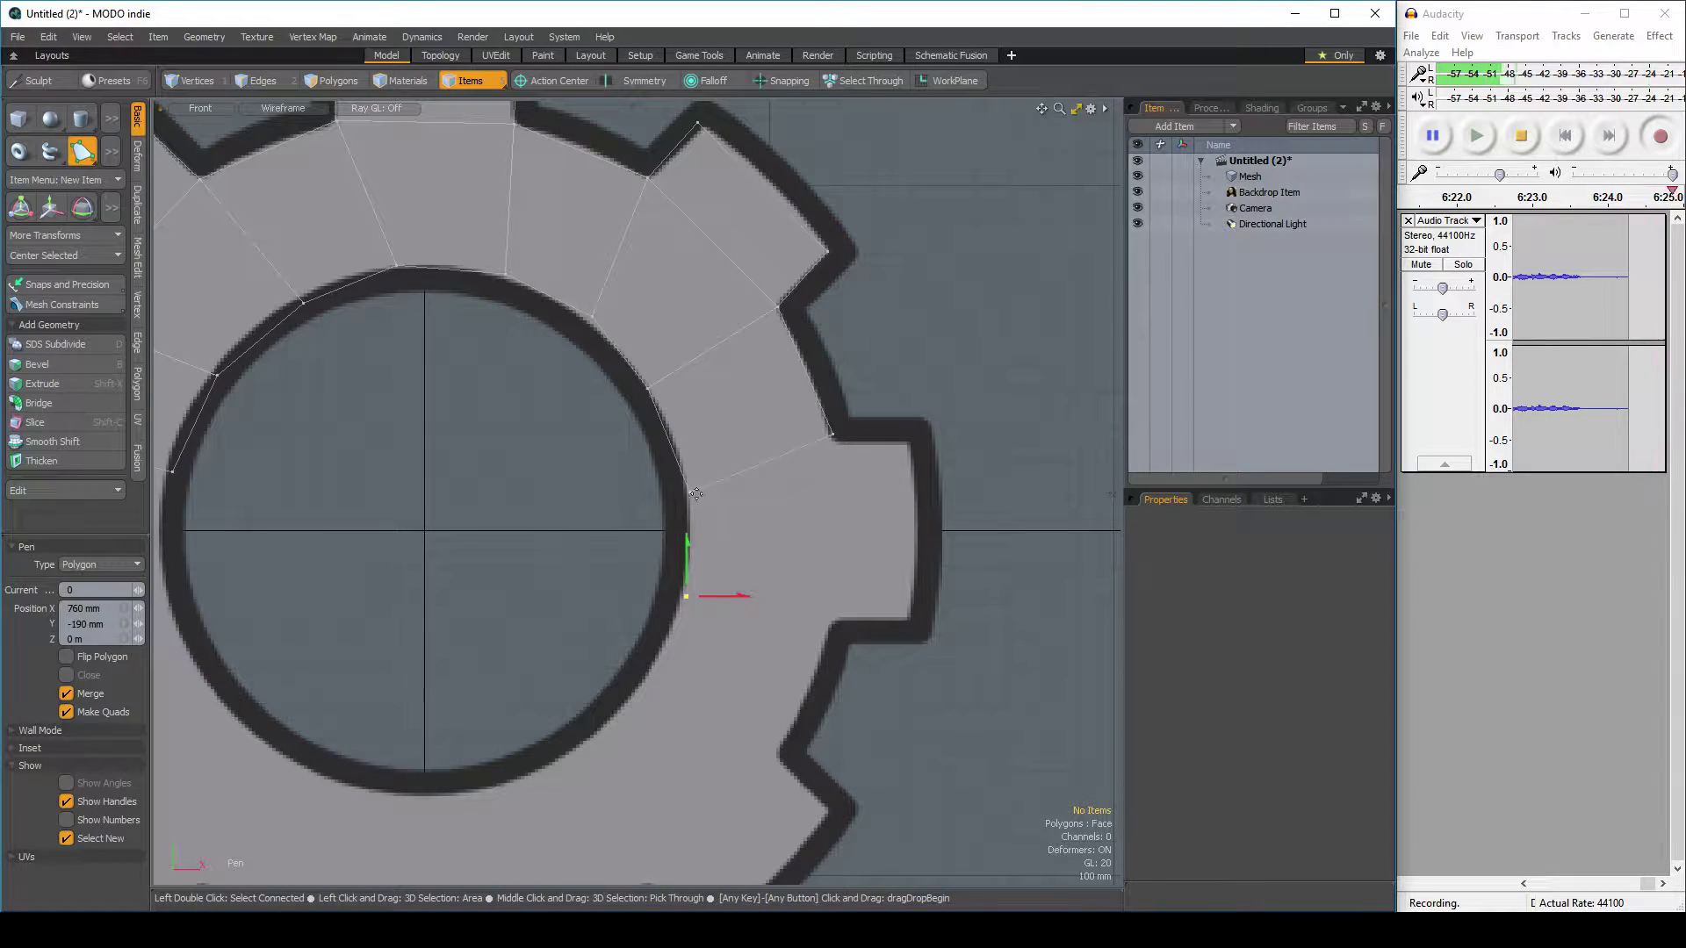
{"action": "left_click", "coordinate": [835, 596]}
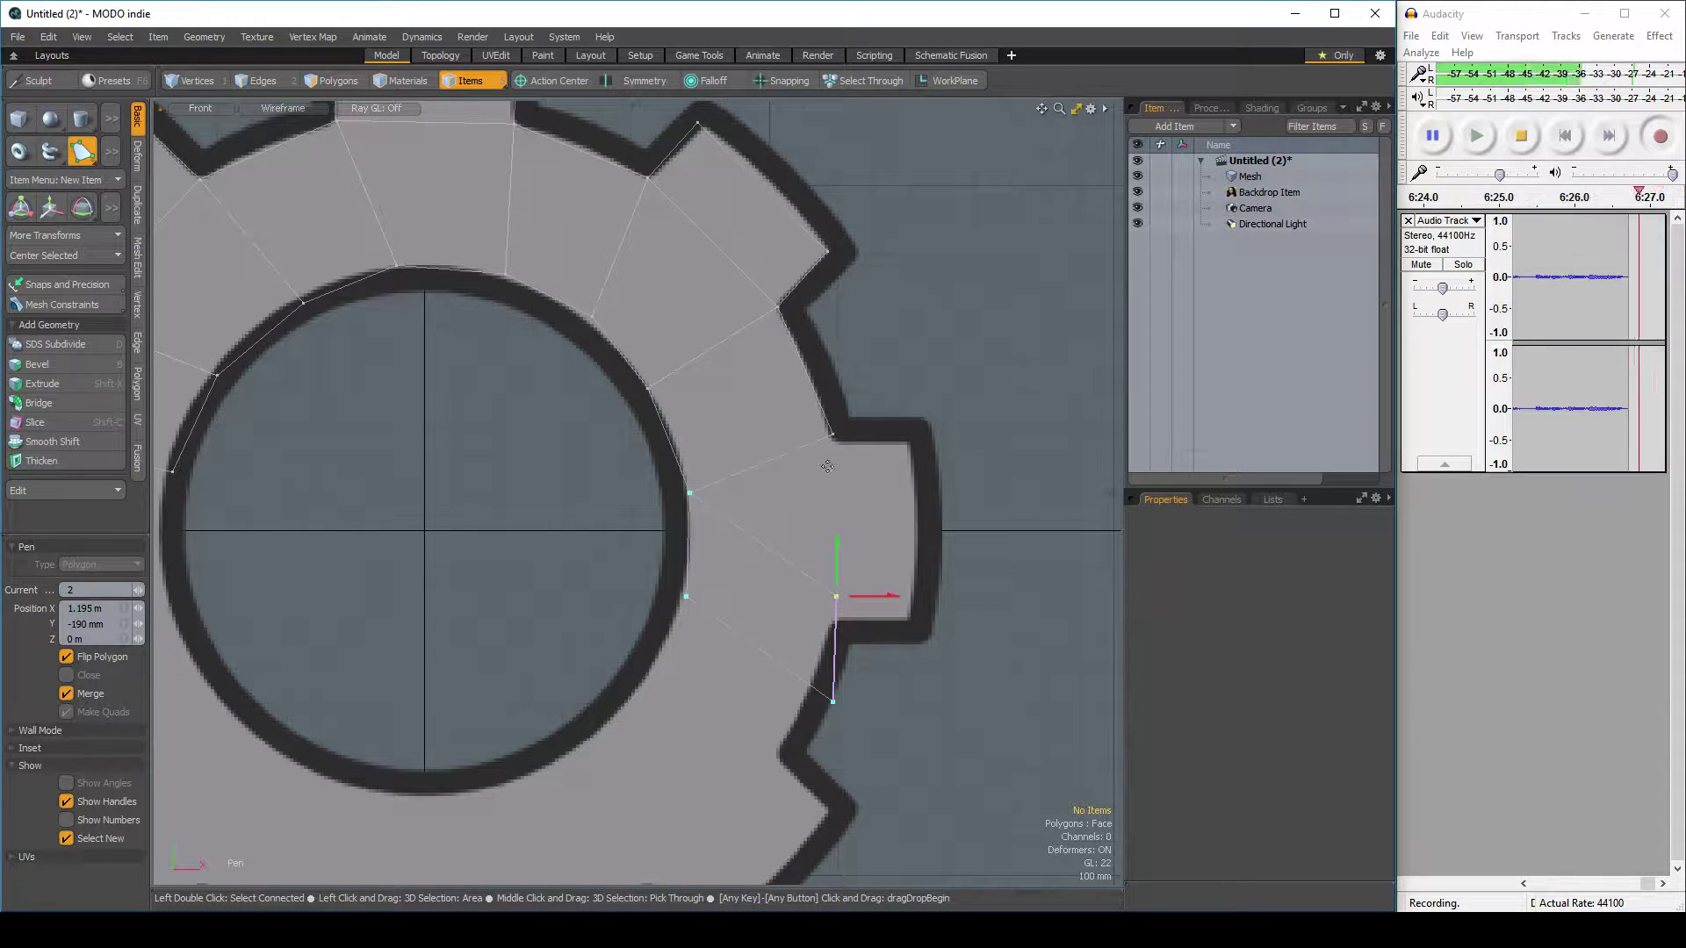
{"action": "left_click_drag", "start_coordinate": [836, 599], "coordinate": [833, 433]}
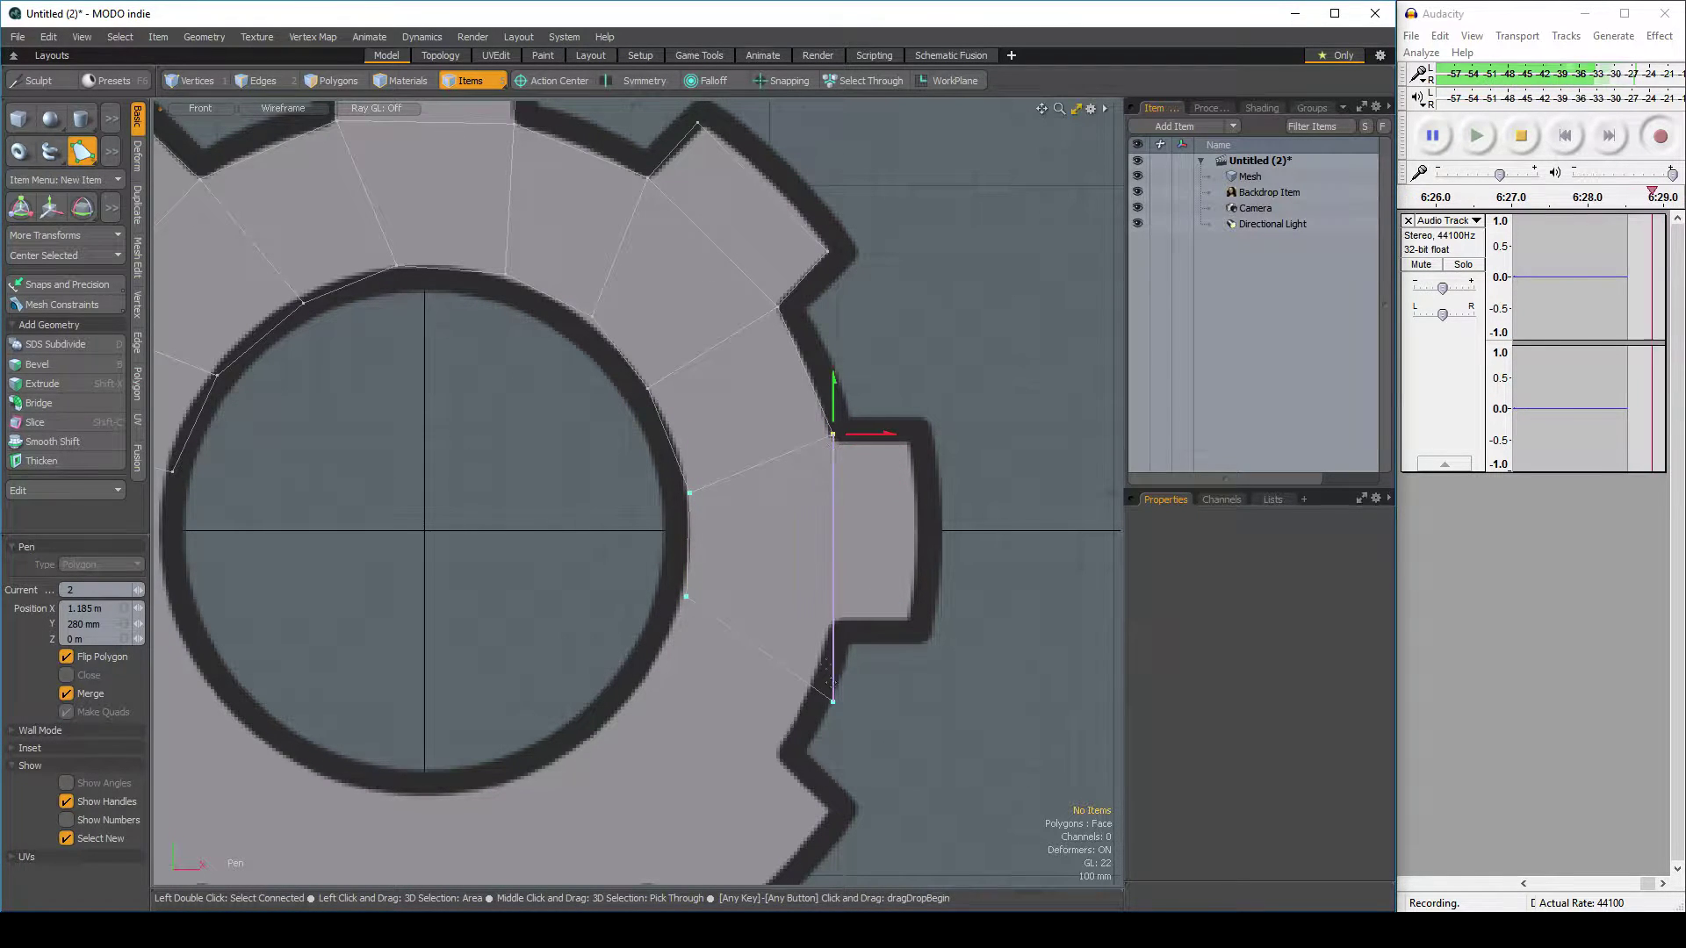
{"action": "left_click", "coordinate": [840, 657]}
{"action": "key", "text": "space"}
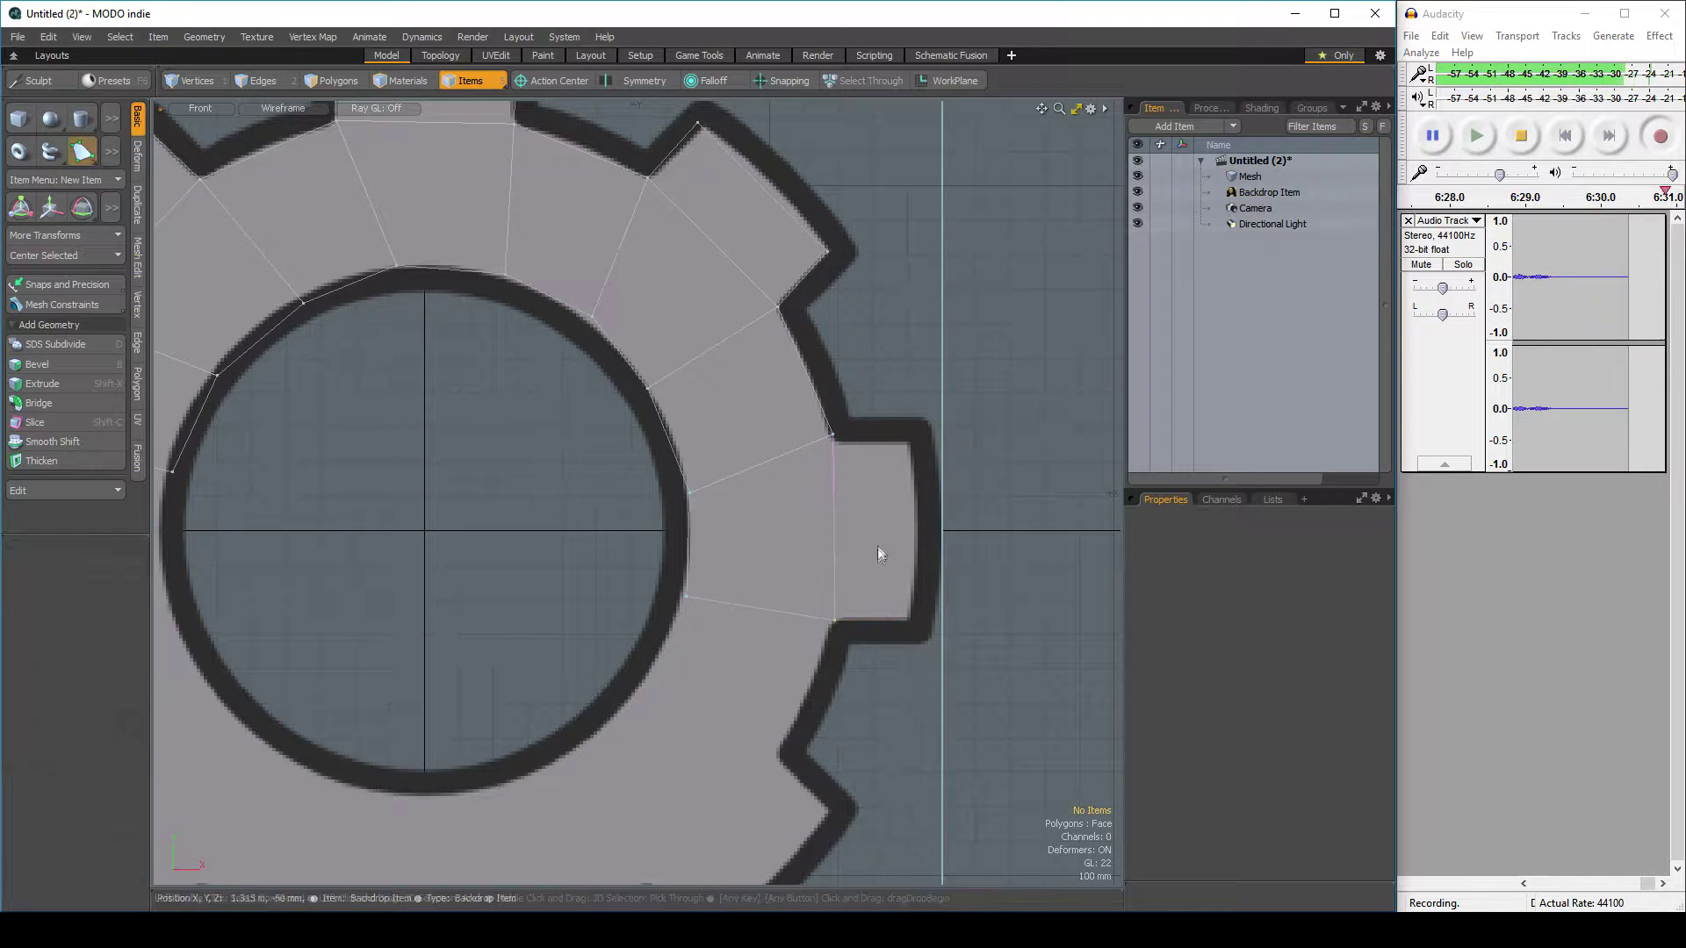
Draw a Pen quad over the right tooth, matching the ring quad's base corners and placing the lower tip at about X 1.405 m, Y -260 mm
{"action": "left_click", "coordinate": [81, 151]}
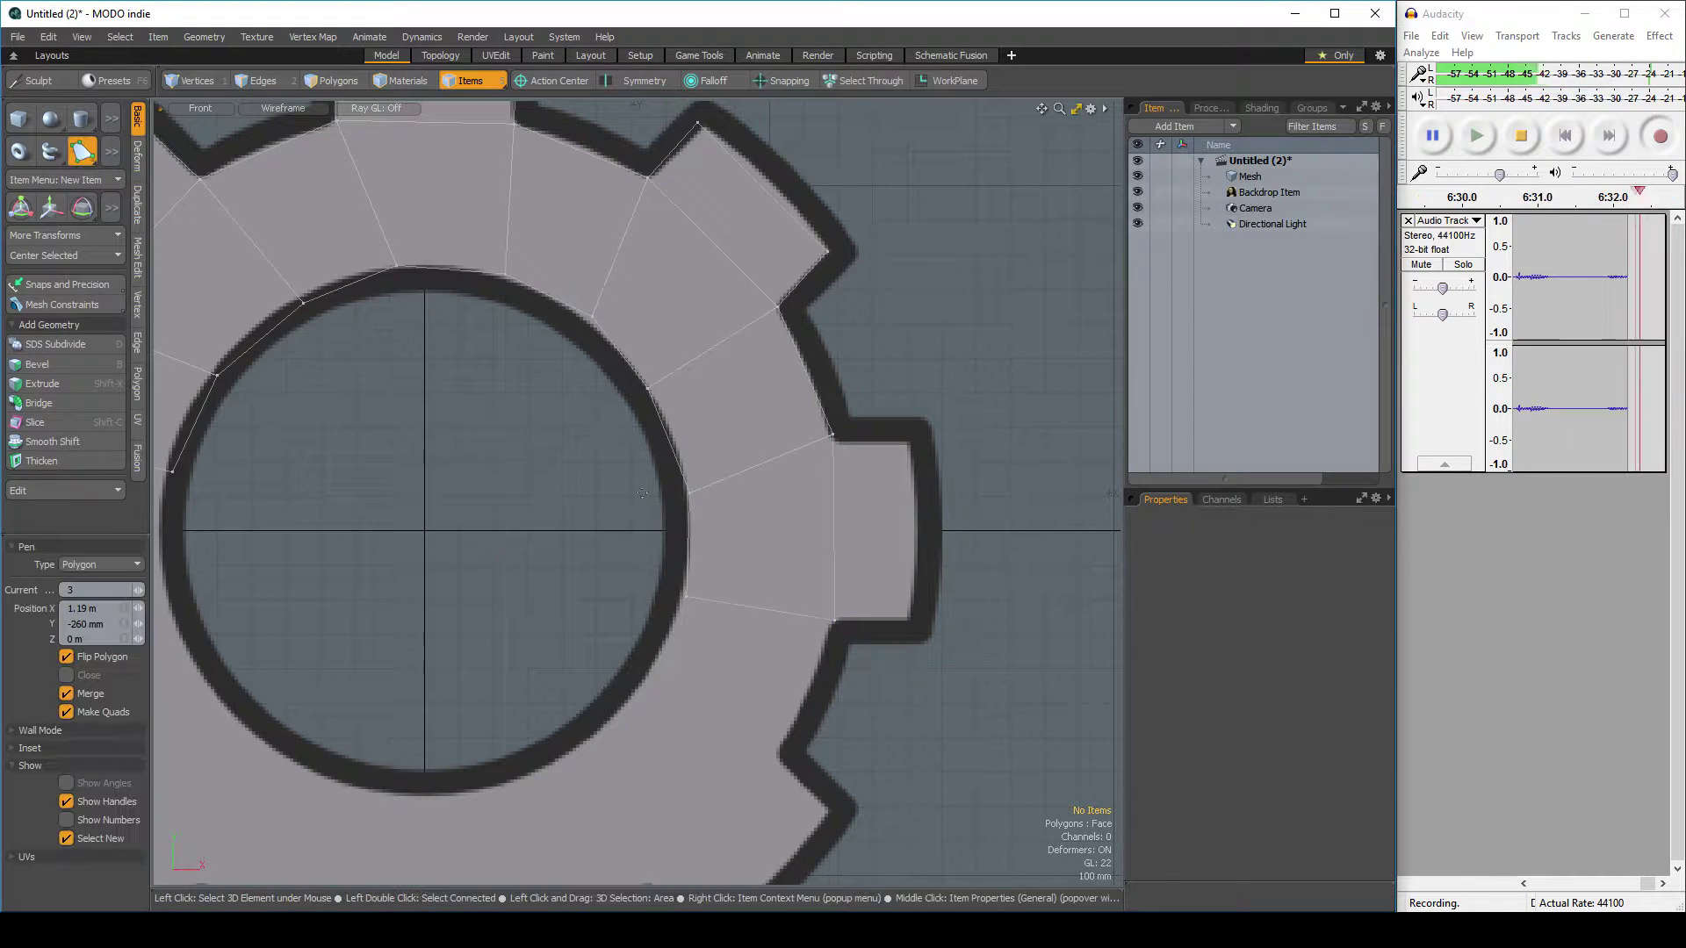
{"action": "left_click", "coordinate": [832, 436]}
{"action": "left_click", "coordinate": [915, 442]}
{"action": "left_click", "coordinate": [907, 625]}
{"action": "left_click_drag", "start_coordinate": [910, 617], "coordinate": [908, 622]}
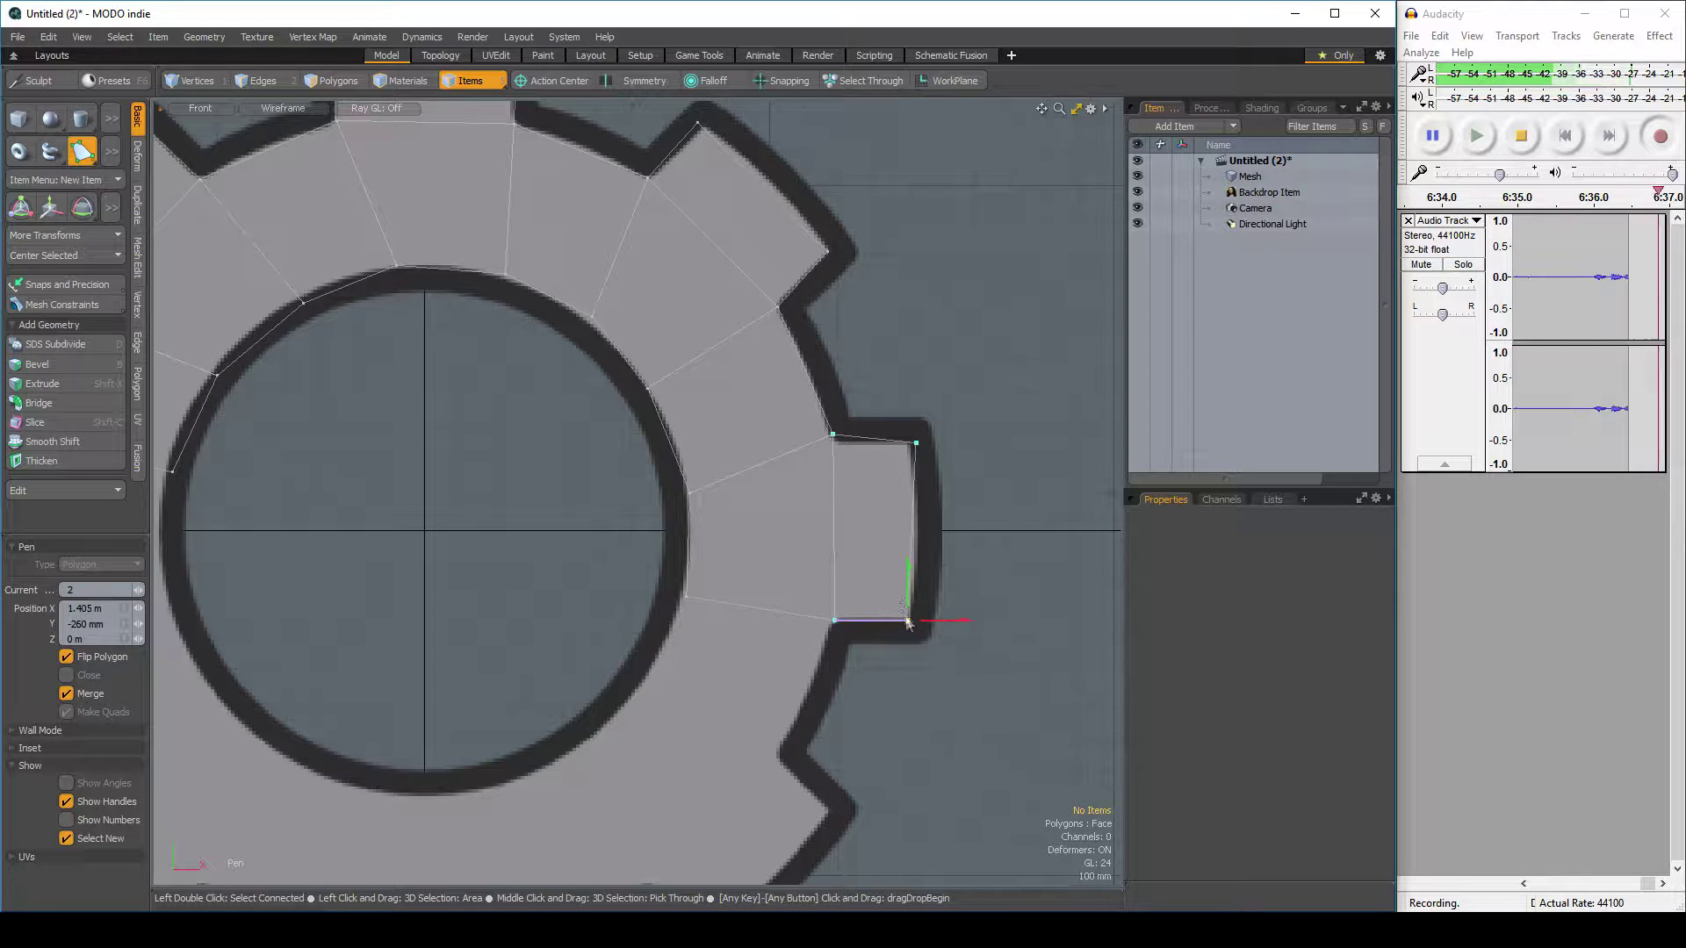
{"action": "left_click", "coordinate": [834, 433]}
{"action": "left_click_drag", "start_coordinate": [834, 441], "coordinate": [833, 434]}
{"action": "key", "text": "q"}
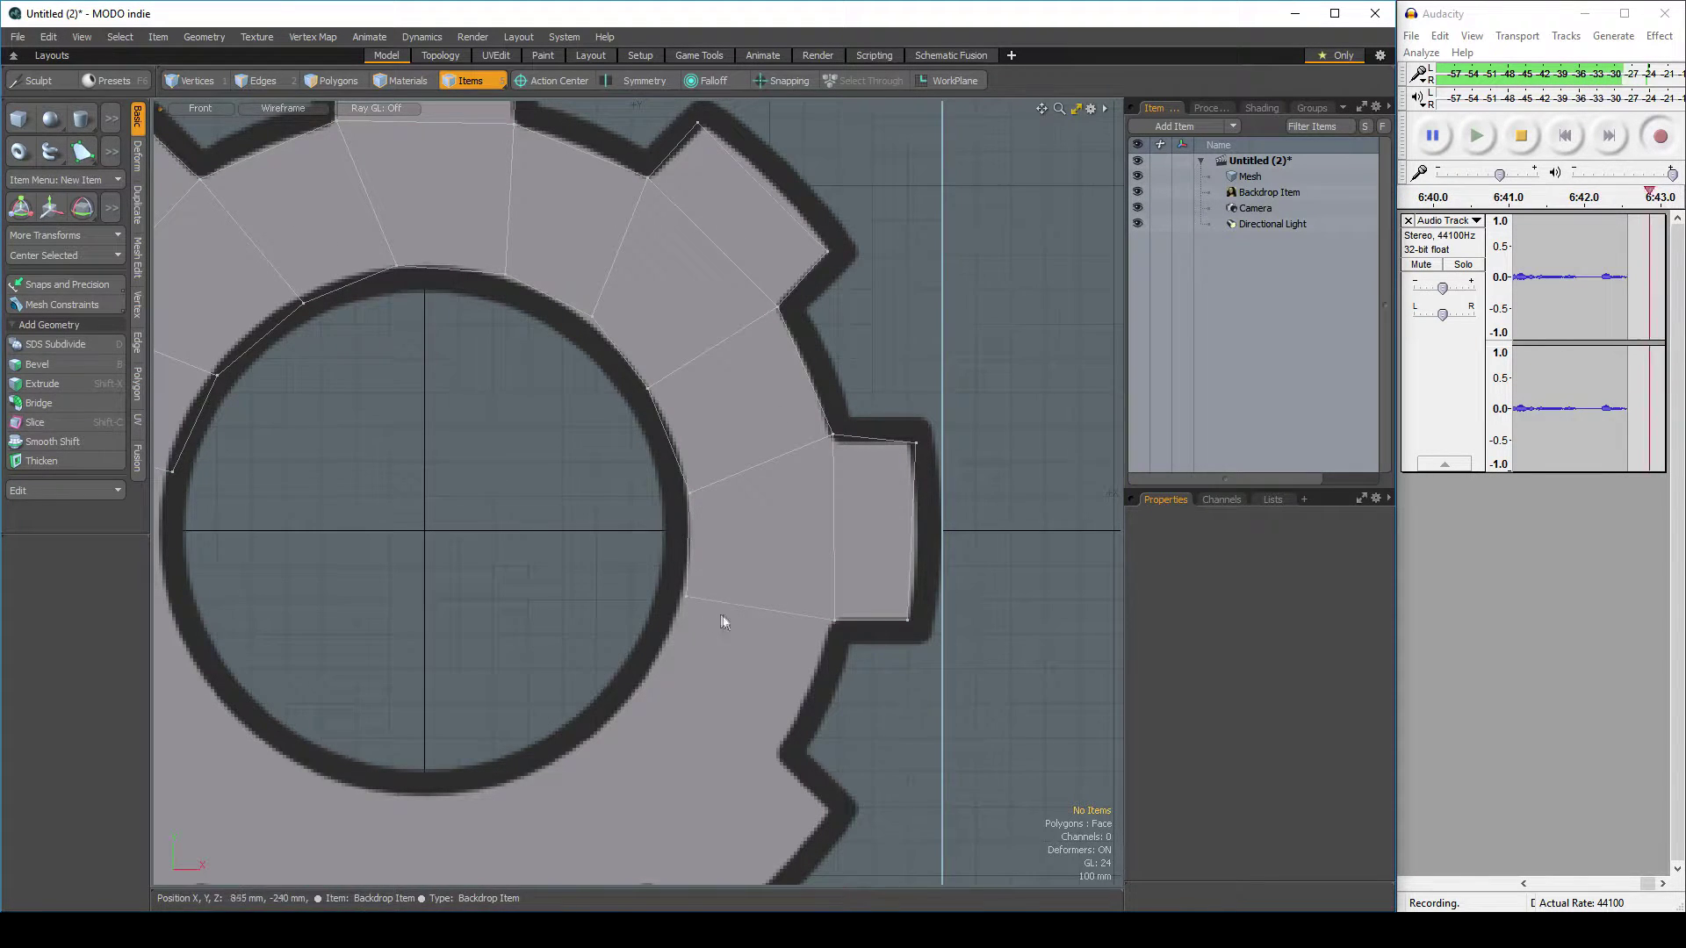
Draw a Pen quad on the ring from the right tooth to the lower-right tooth's upper base corner at about X 1.03 m, Y -645 mm
{"action": "left_click_drag", "start_coordinate": [740, 619], "coordinate": [670, 403], "text": "alt"}
{"action": "left_click", "coordinate": [82, 151]}
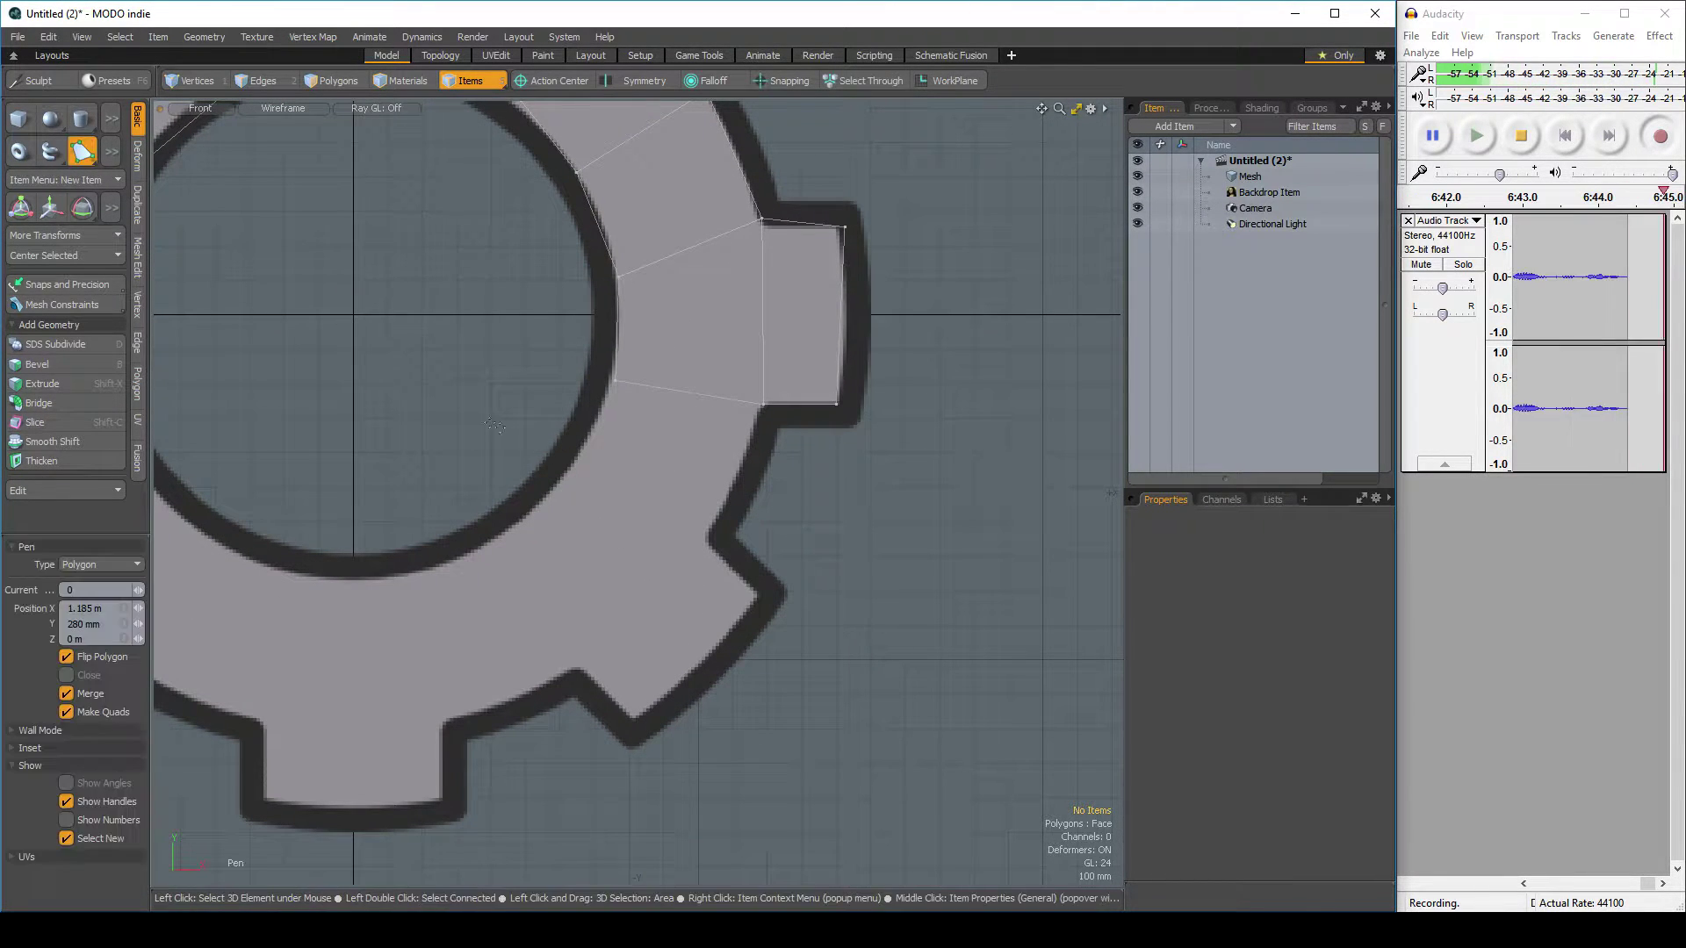
{"action": "left_click", "coordinate": [615, 381]}
{"action": "left_click", "coordinate": [549, 495]}
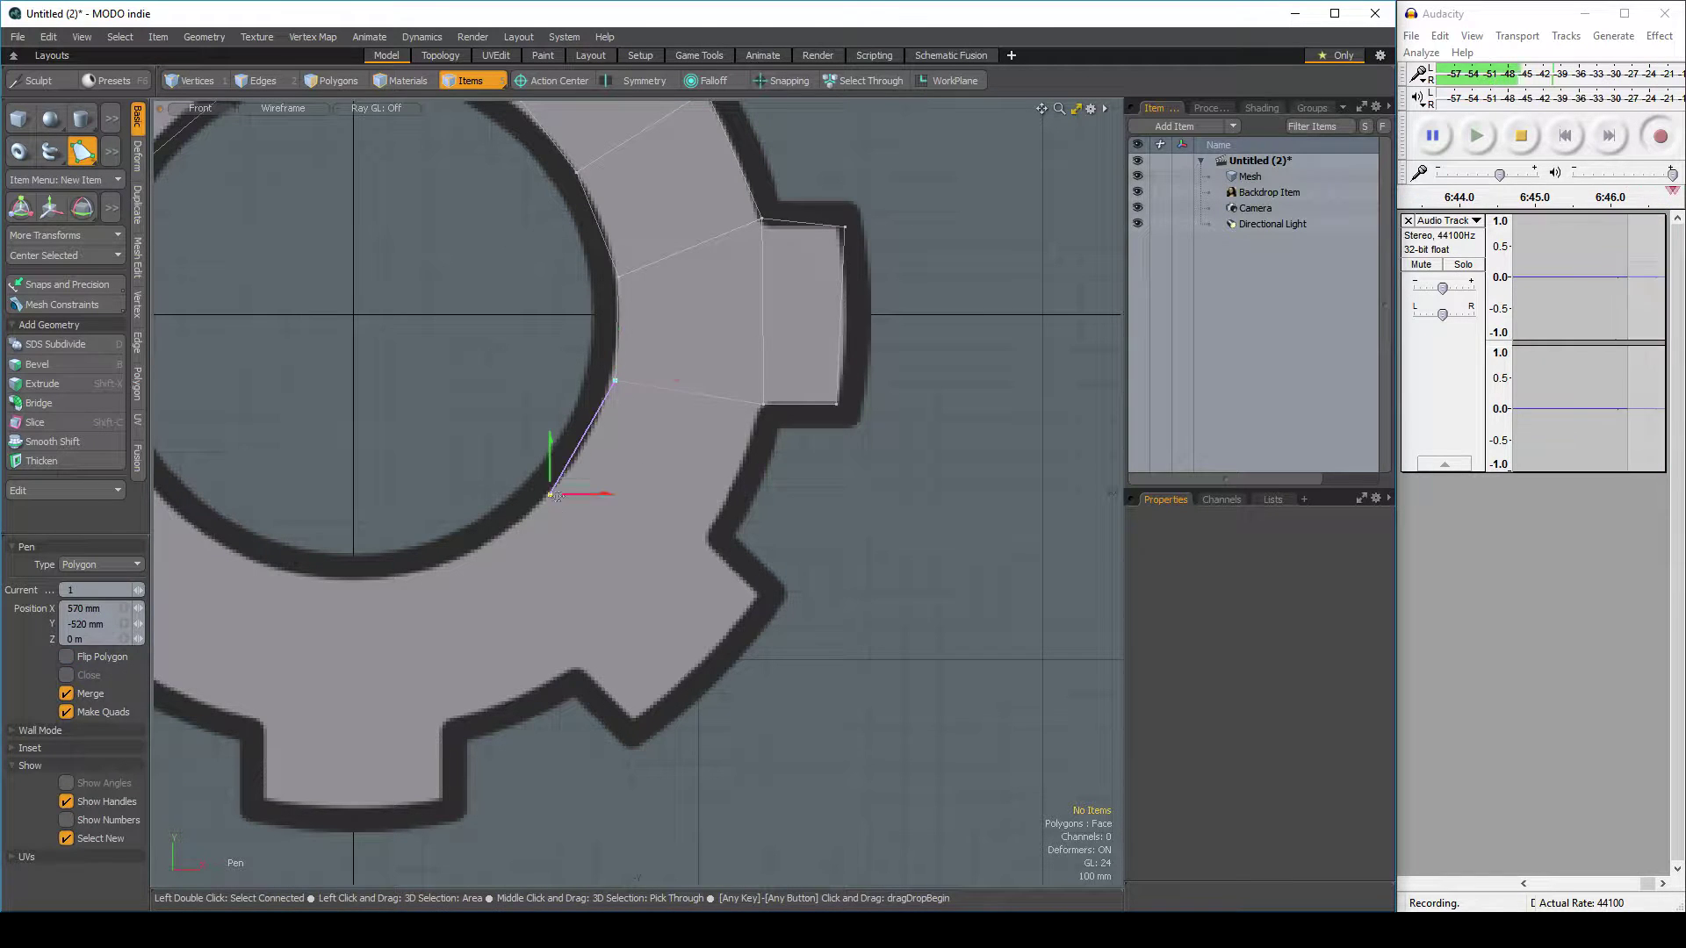
{"action": "left_click", "coordinate": [707, 536]}
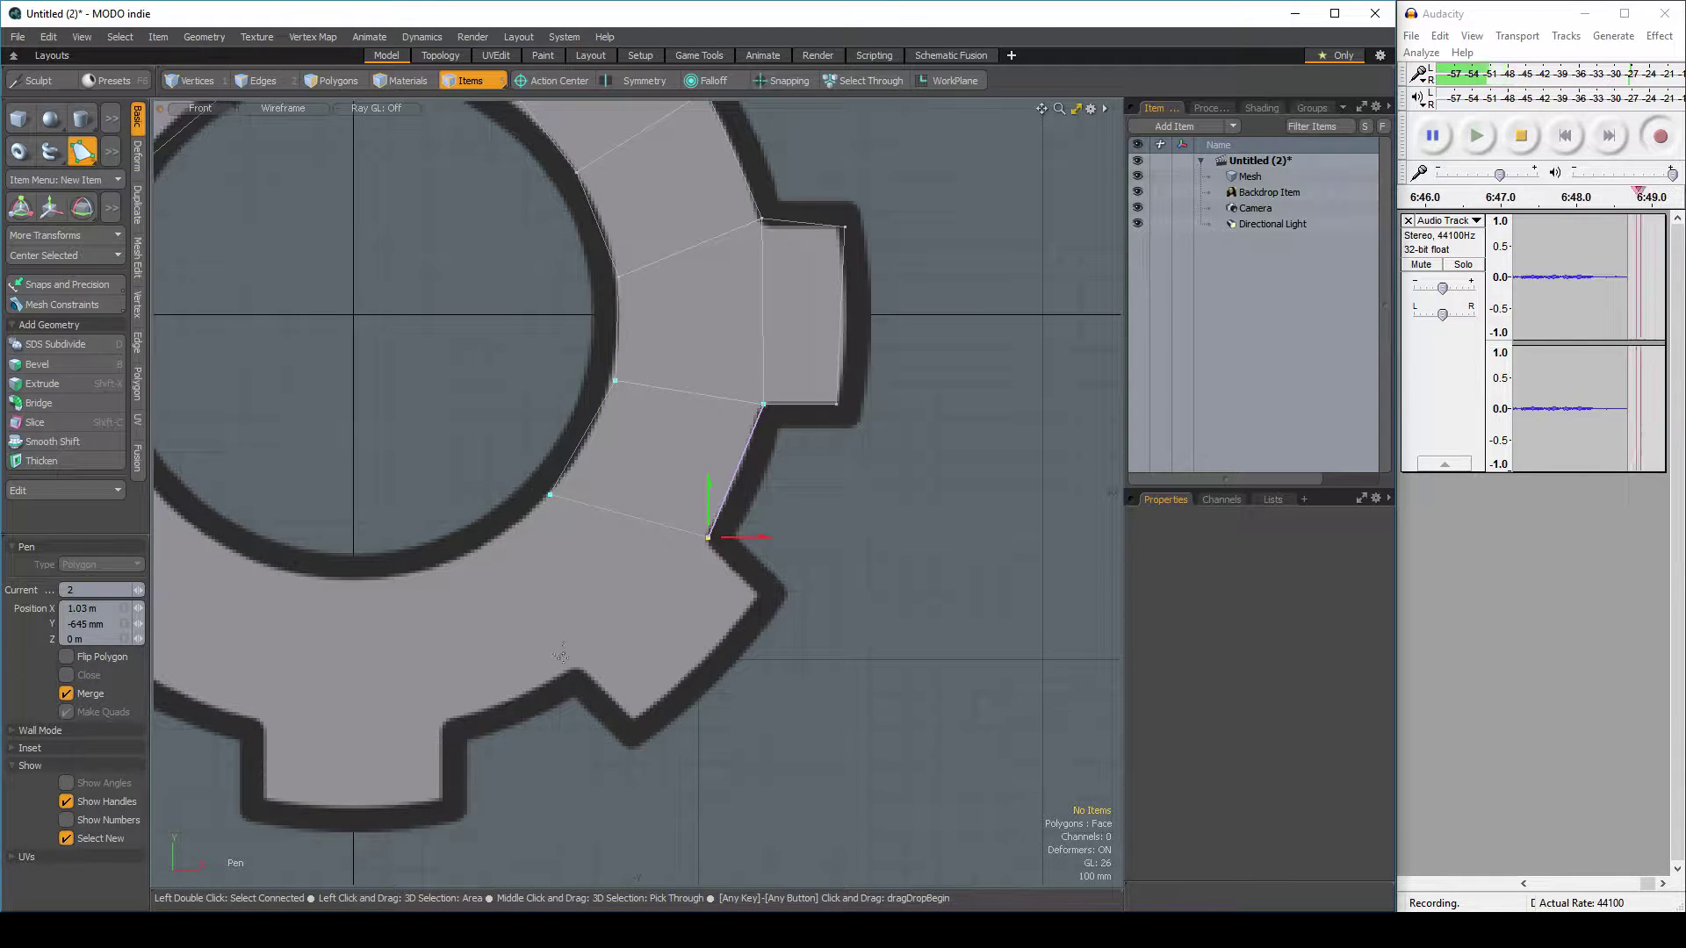
{"action": "key", "text": "ctrl+z"}
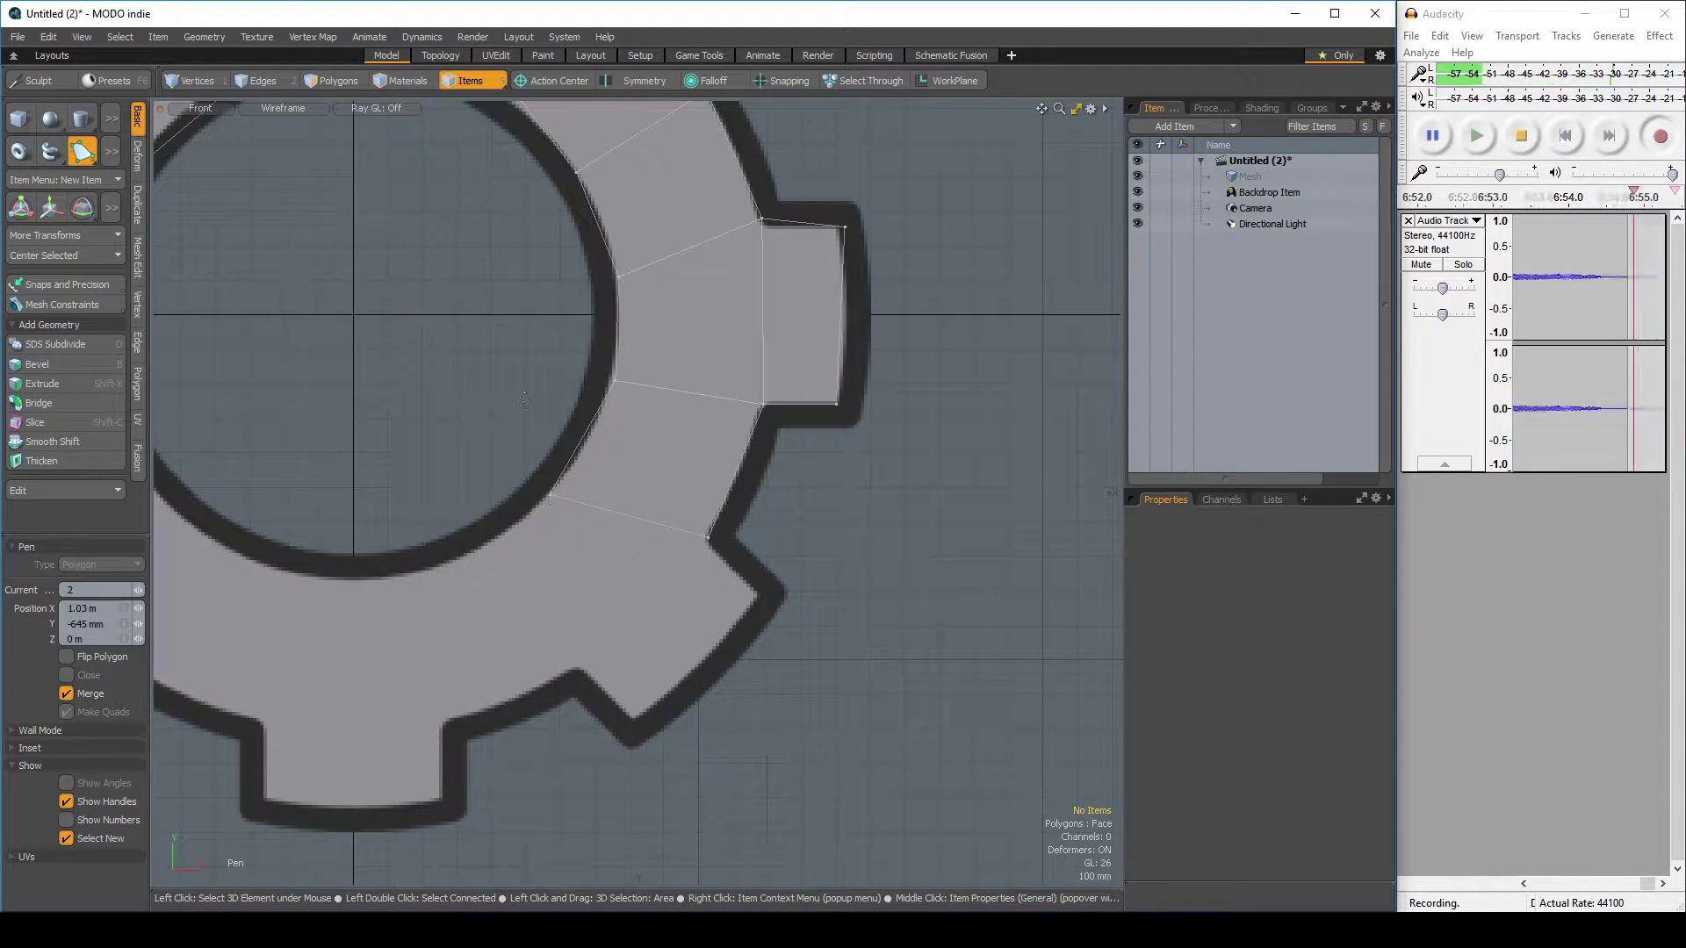
Draw a Pen quad on the ring behind the lower-right tooth from about X 400 mm, Y -645 mm, joining the previous quad's end points
{"action": "scroll", "coordinate": [525, 378], "scroll_direction": "down", "scroll_amount": 5}
{"action": "scroll", "coordinate": [494, 379], "scroll_direction": "up", "scroll_amount": 5}
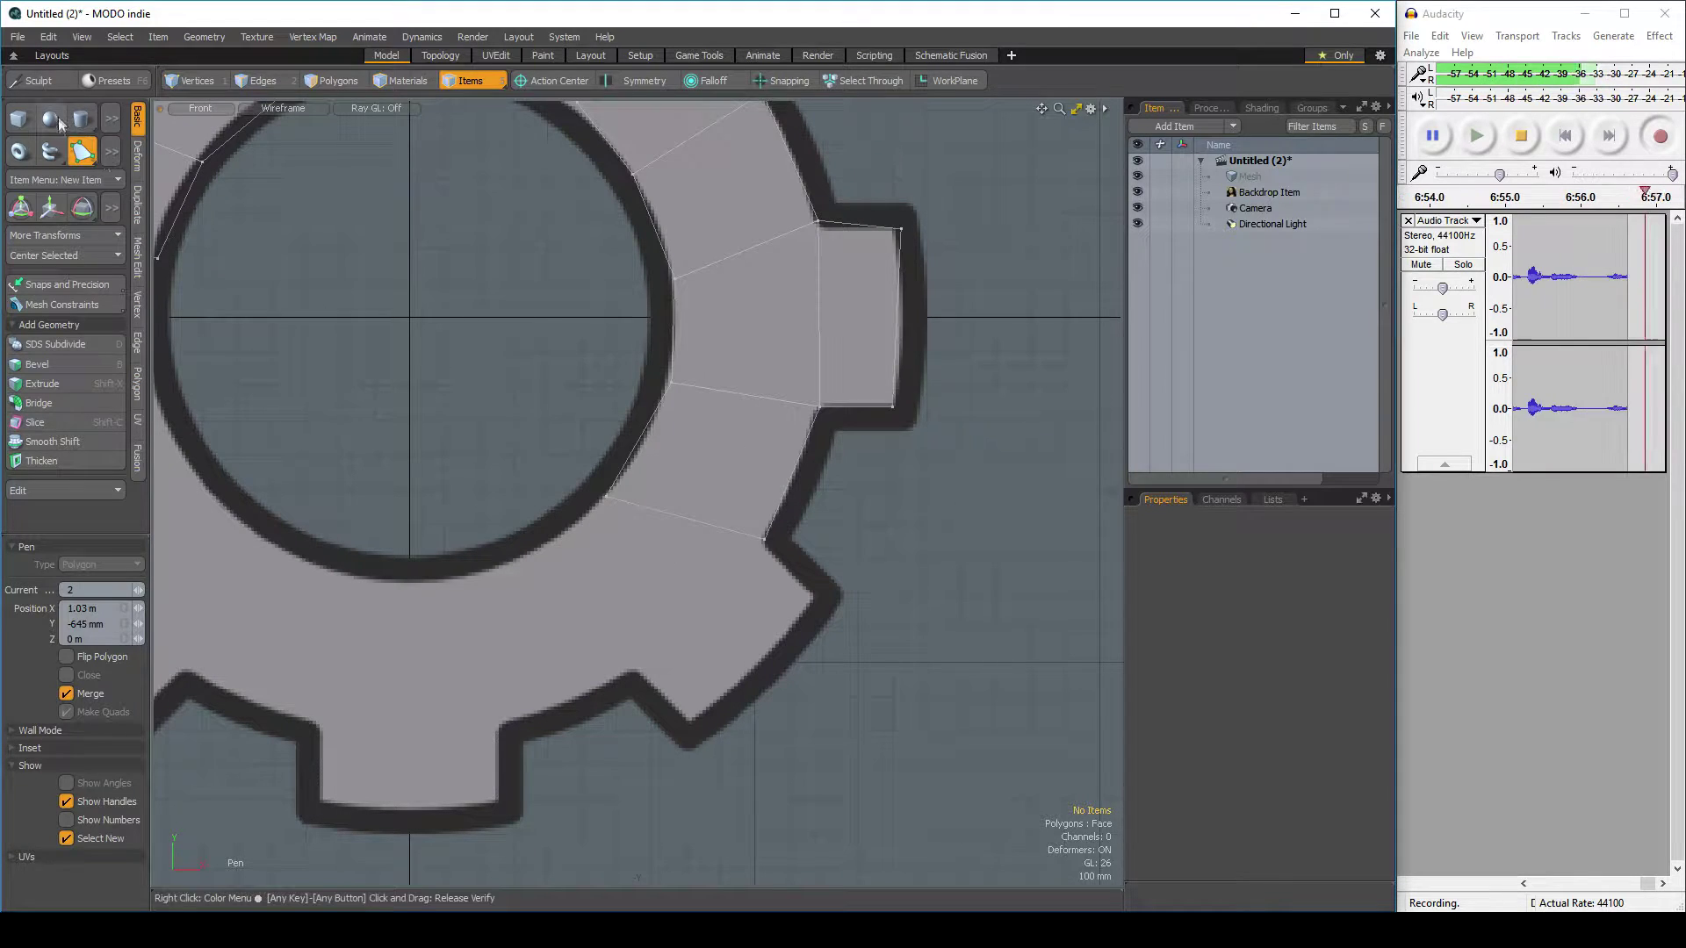
{"action": "left_click", "coordinate": [82, 153]}
{"action": "left_click", "coordinate": [81, 153]}
{"action": "left_click", "coordinate": [548, 540]}
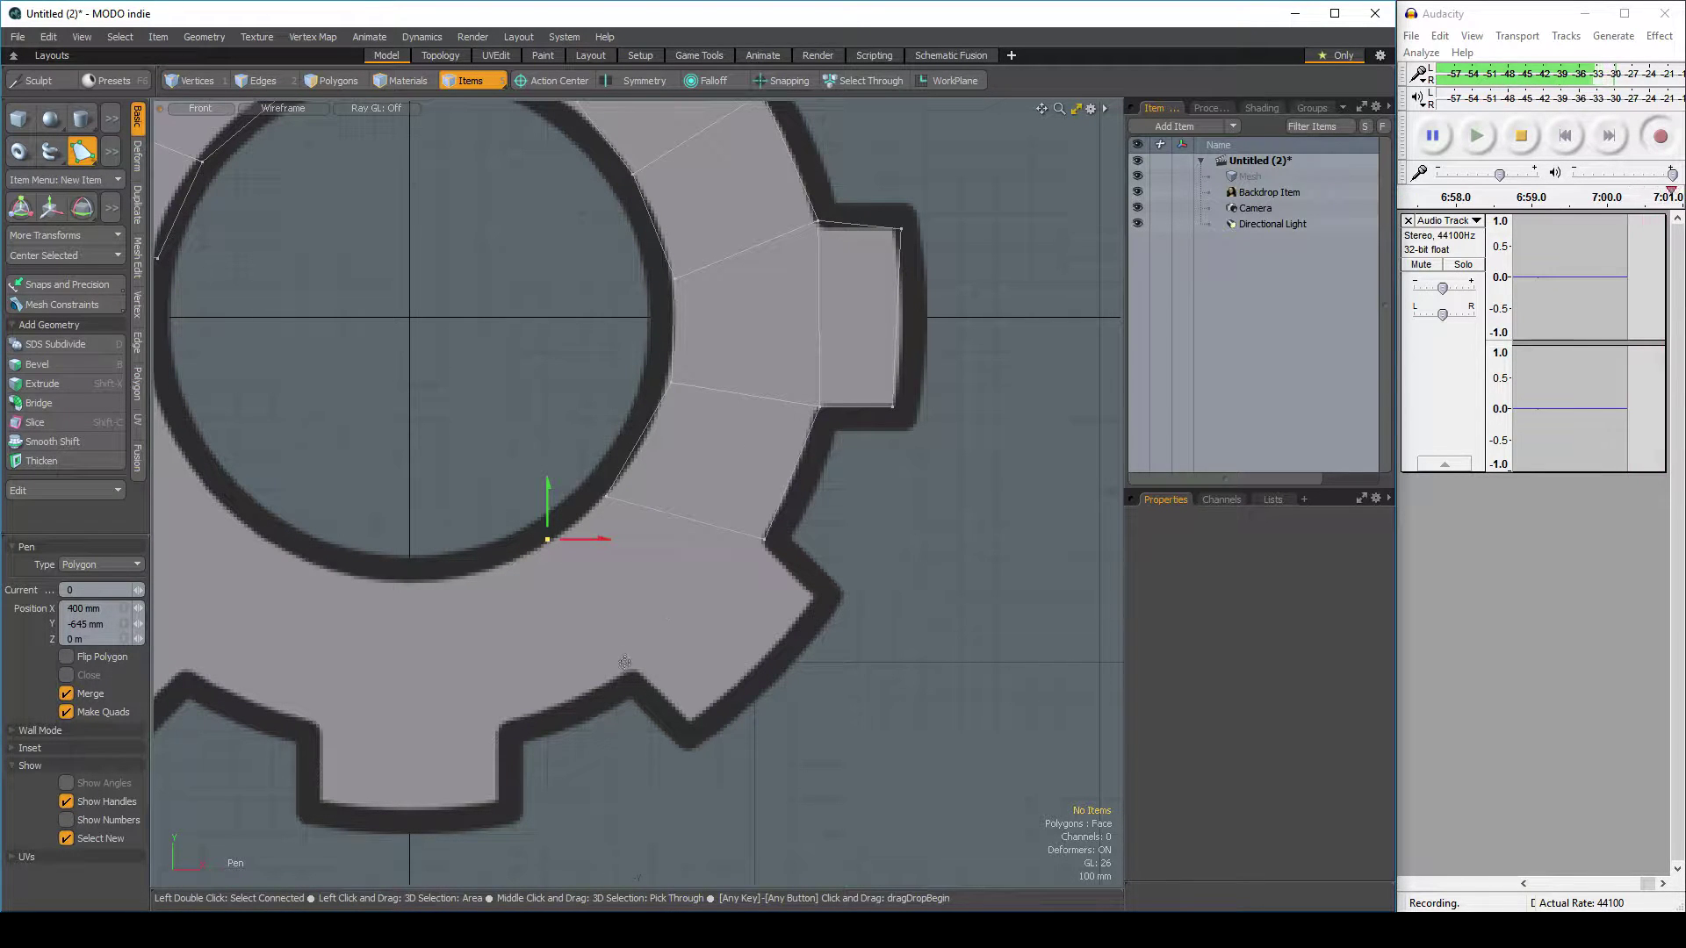
{"action": "left_click", "coordinate": [766, 539]}
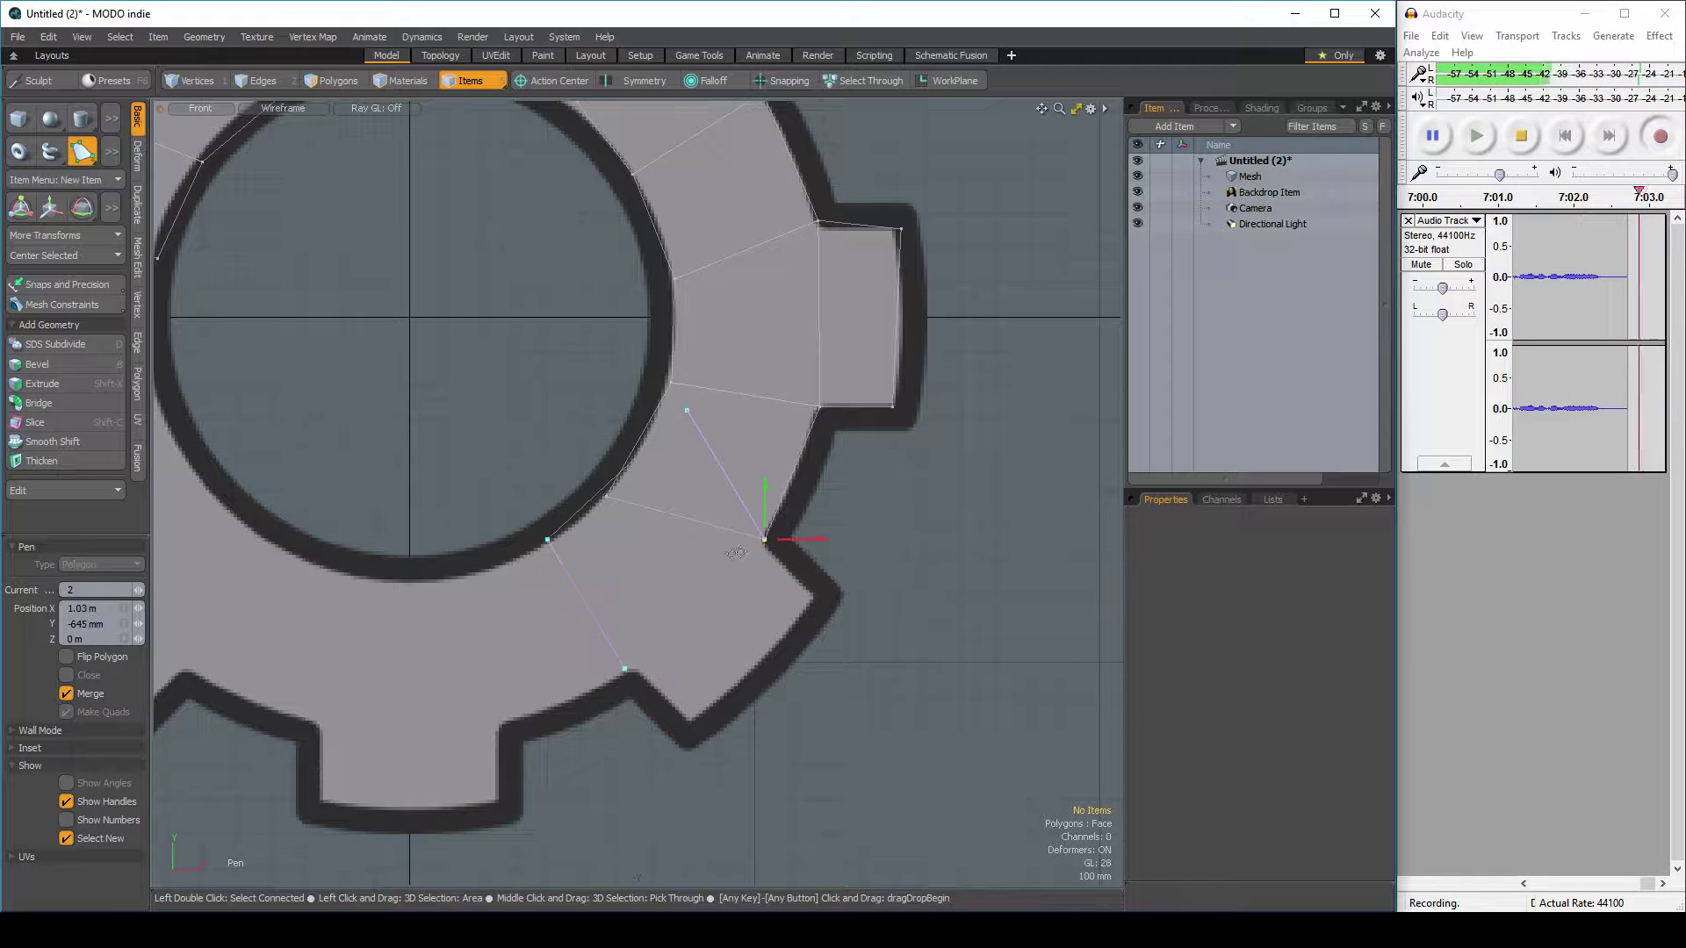
{"action": "left_click", "coordinate": [606, 496]}
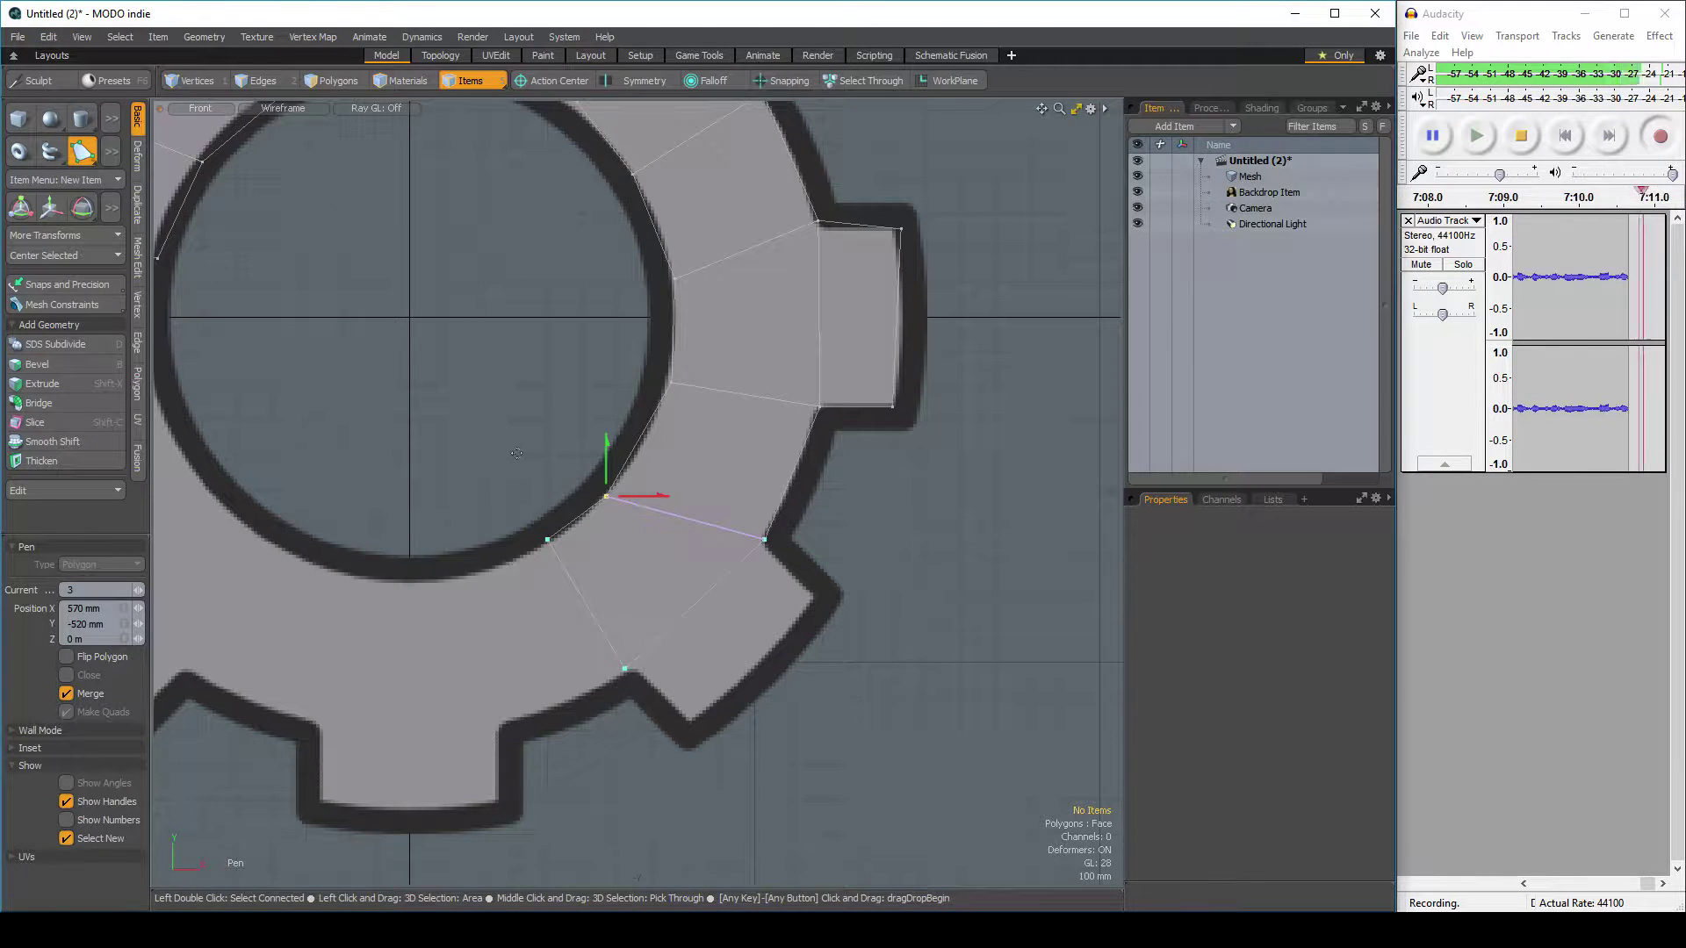
Draw a Pen quad over the lower-right tooth, matching the ring quad's base corners and placing the upper tip at about X 1.173 m, Y -816 mm
{"action": "scroll", "coordinate": [545, 536], "scroll_direction": "down", "scroll_amount": 3}
{"action": "scroll", "coordinate": [538, 523], "scroll_direction": "up", "scroll_amount": 5}
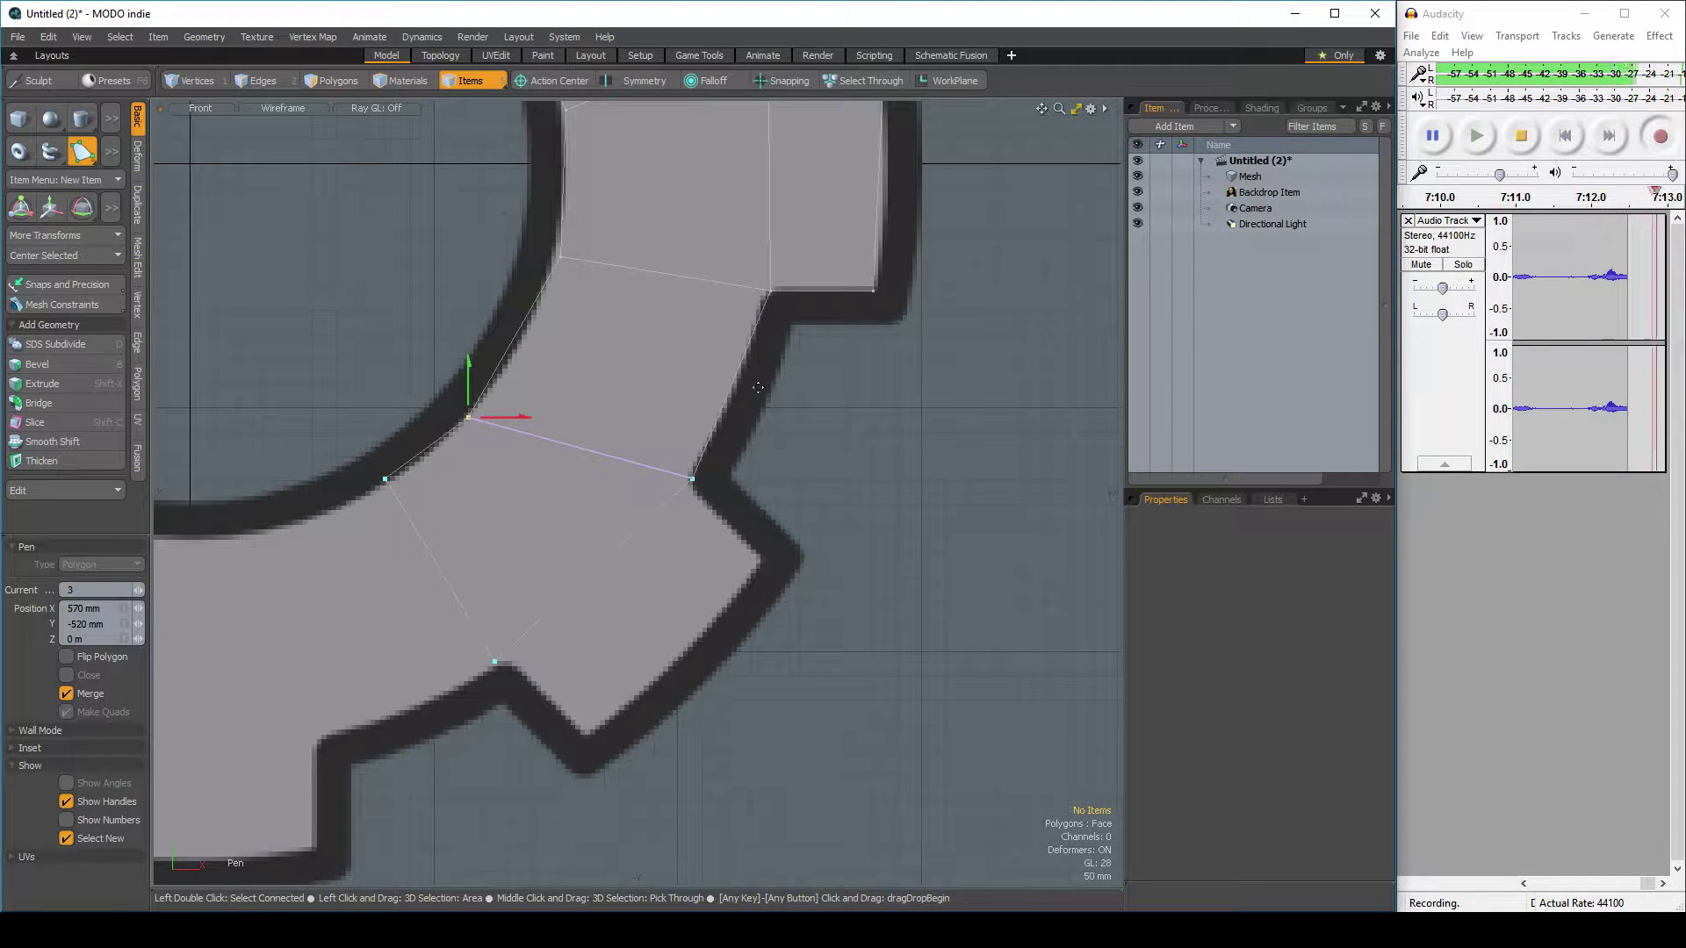
{"action": "key", "text": "space"}
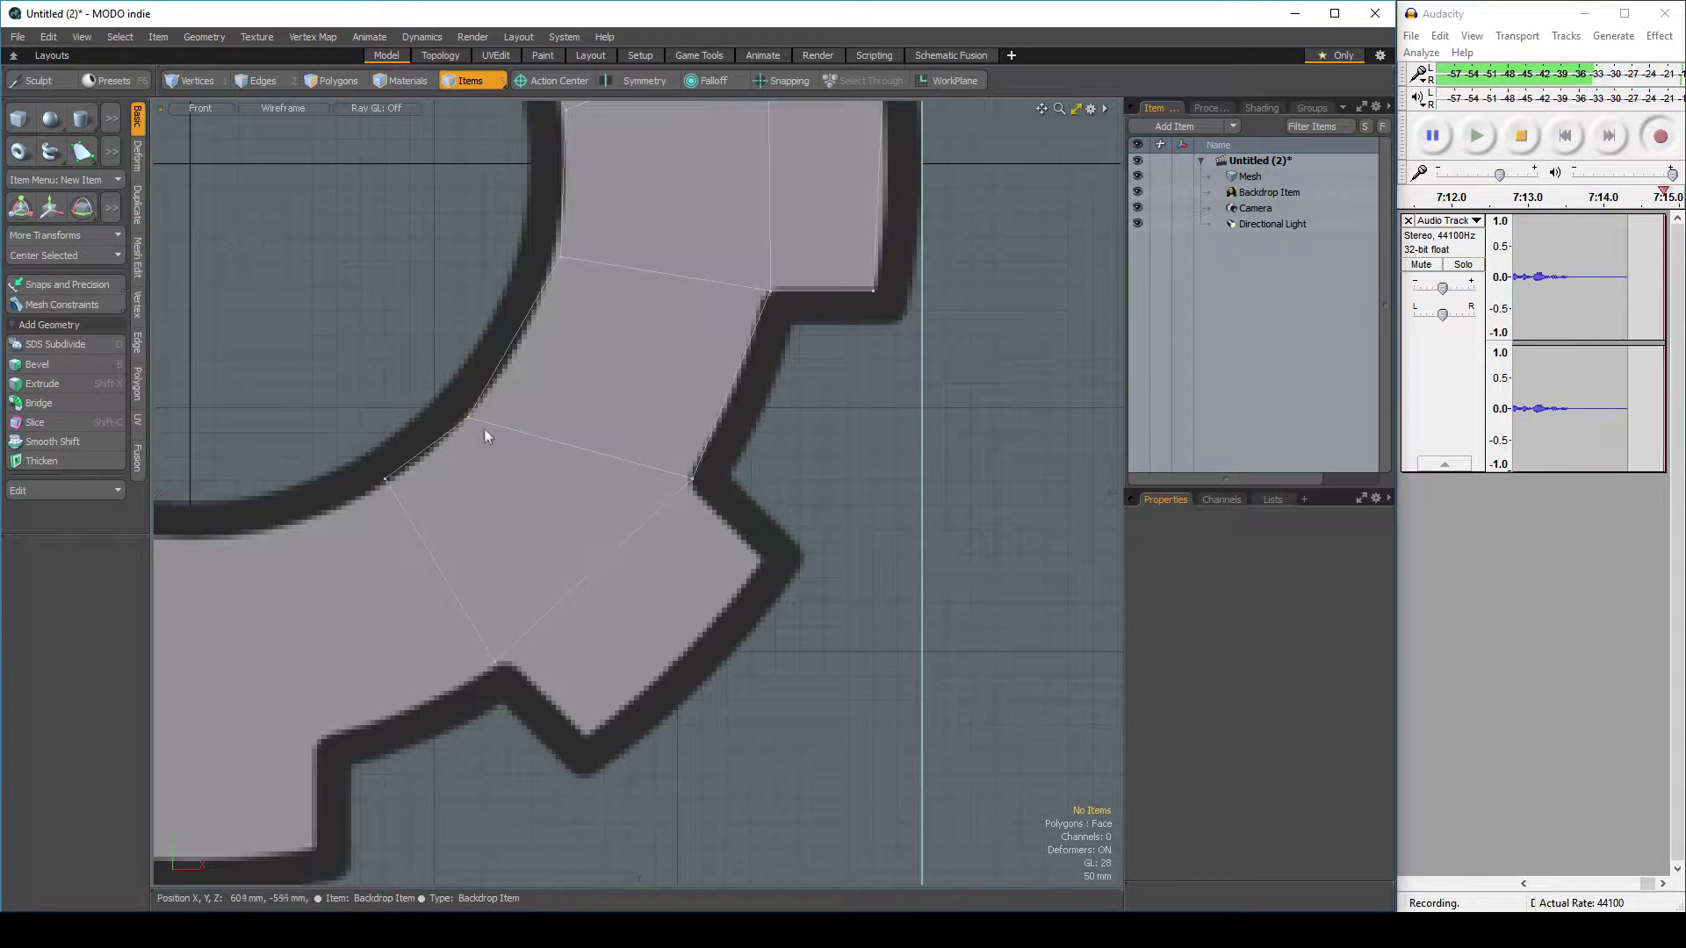
{"action": "left_click", "coordinate": [585, 736]}
{"action": "left_click", "coordinate": [495, 663]}
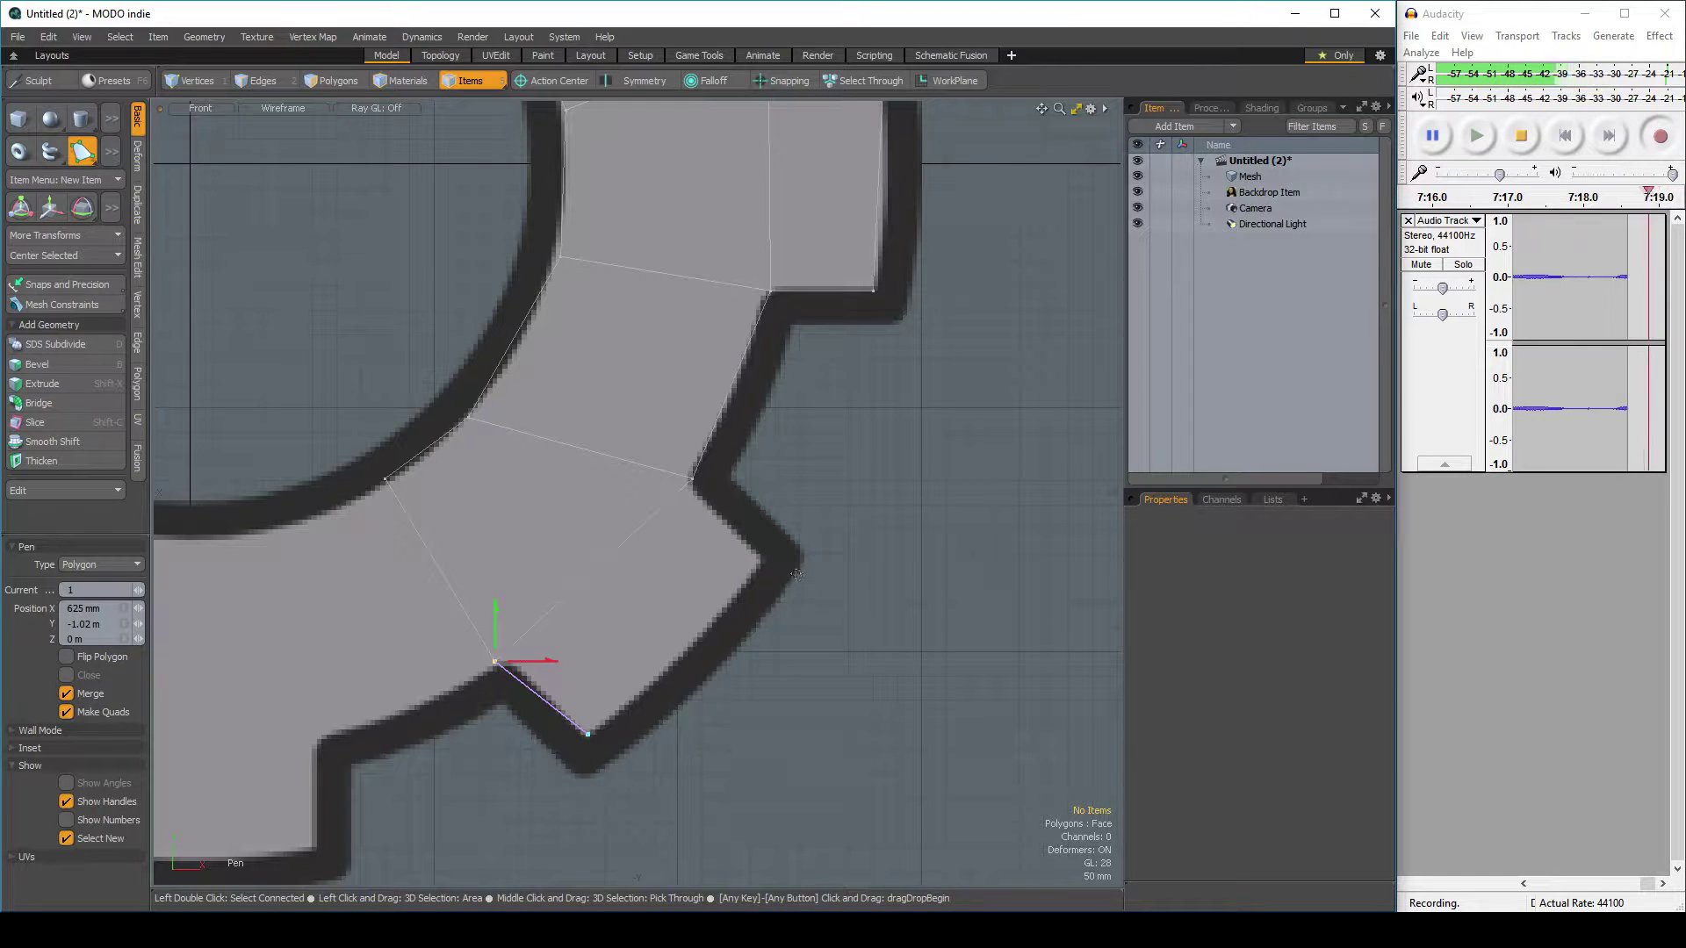
{"action": "left_click", "coordinate": [765, 559]}
{"action": "left_click", "coordinate": [859, 634]}
{"action": "left_click_drag", "start_coordinate": [765, 559], "coordinate": [692, 478]}
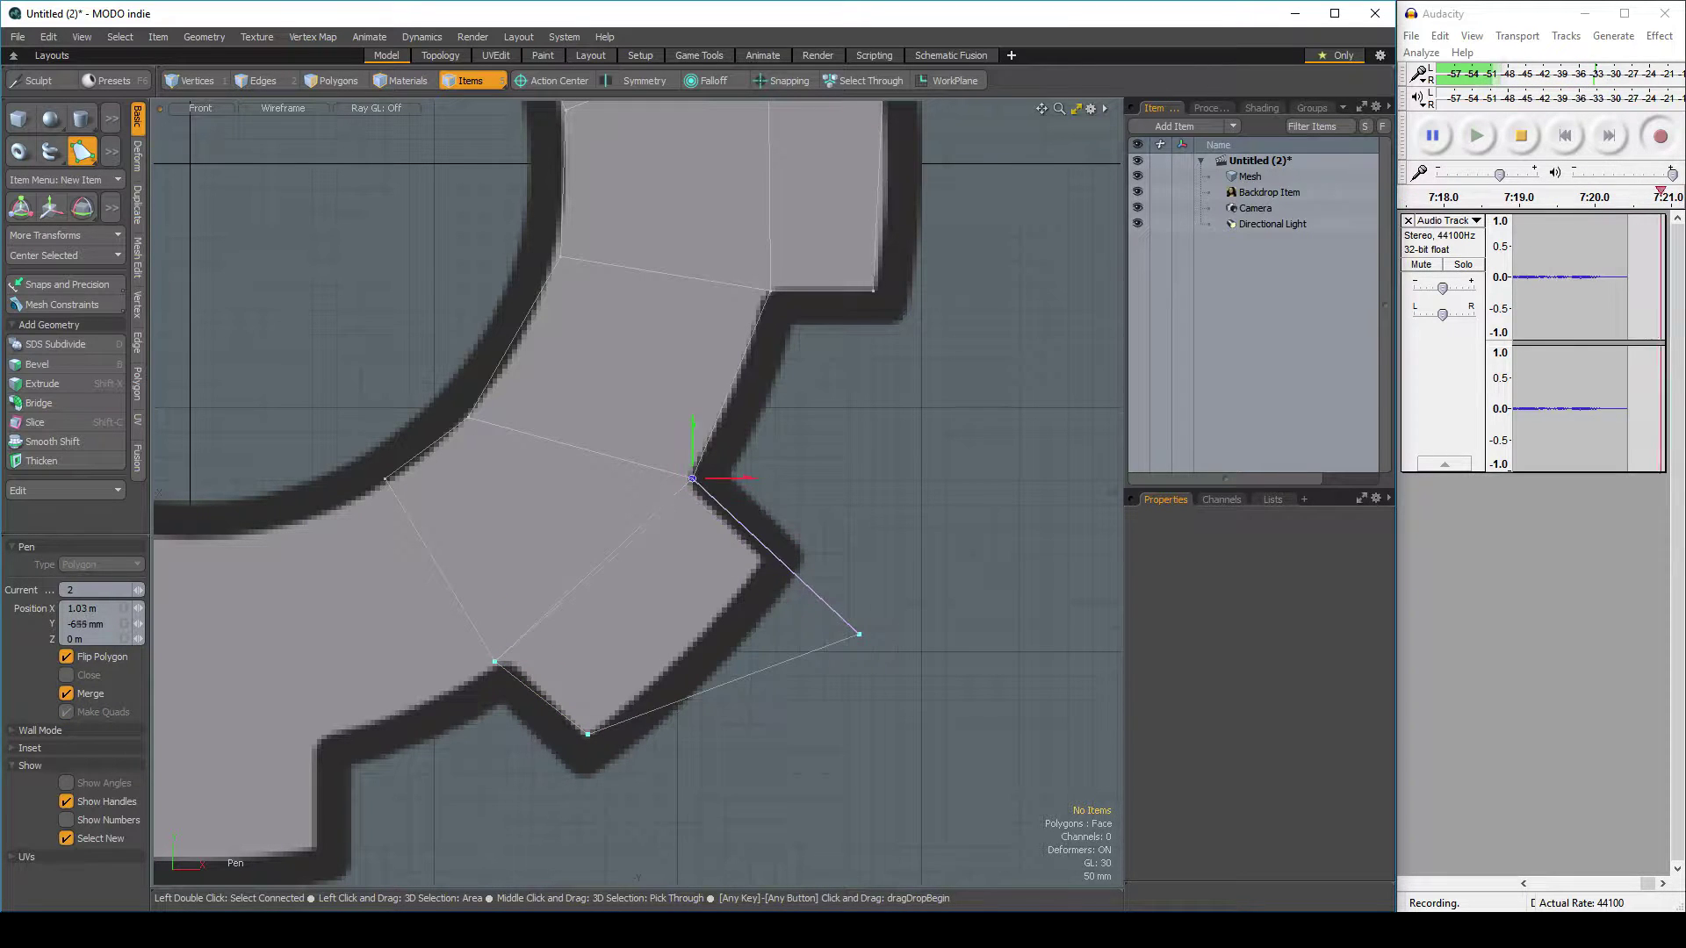
{"action": "left_click_drag", "start_coordinate": [859, 634], "coordinate": [762, 561]}
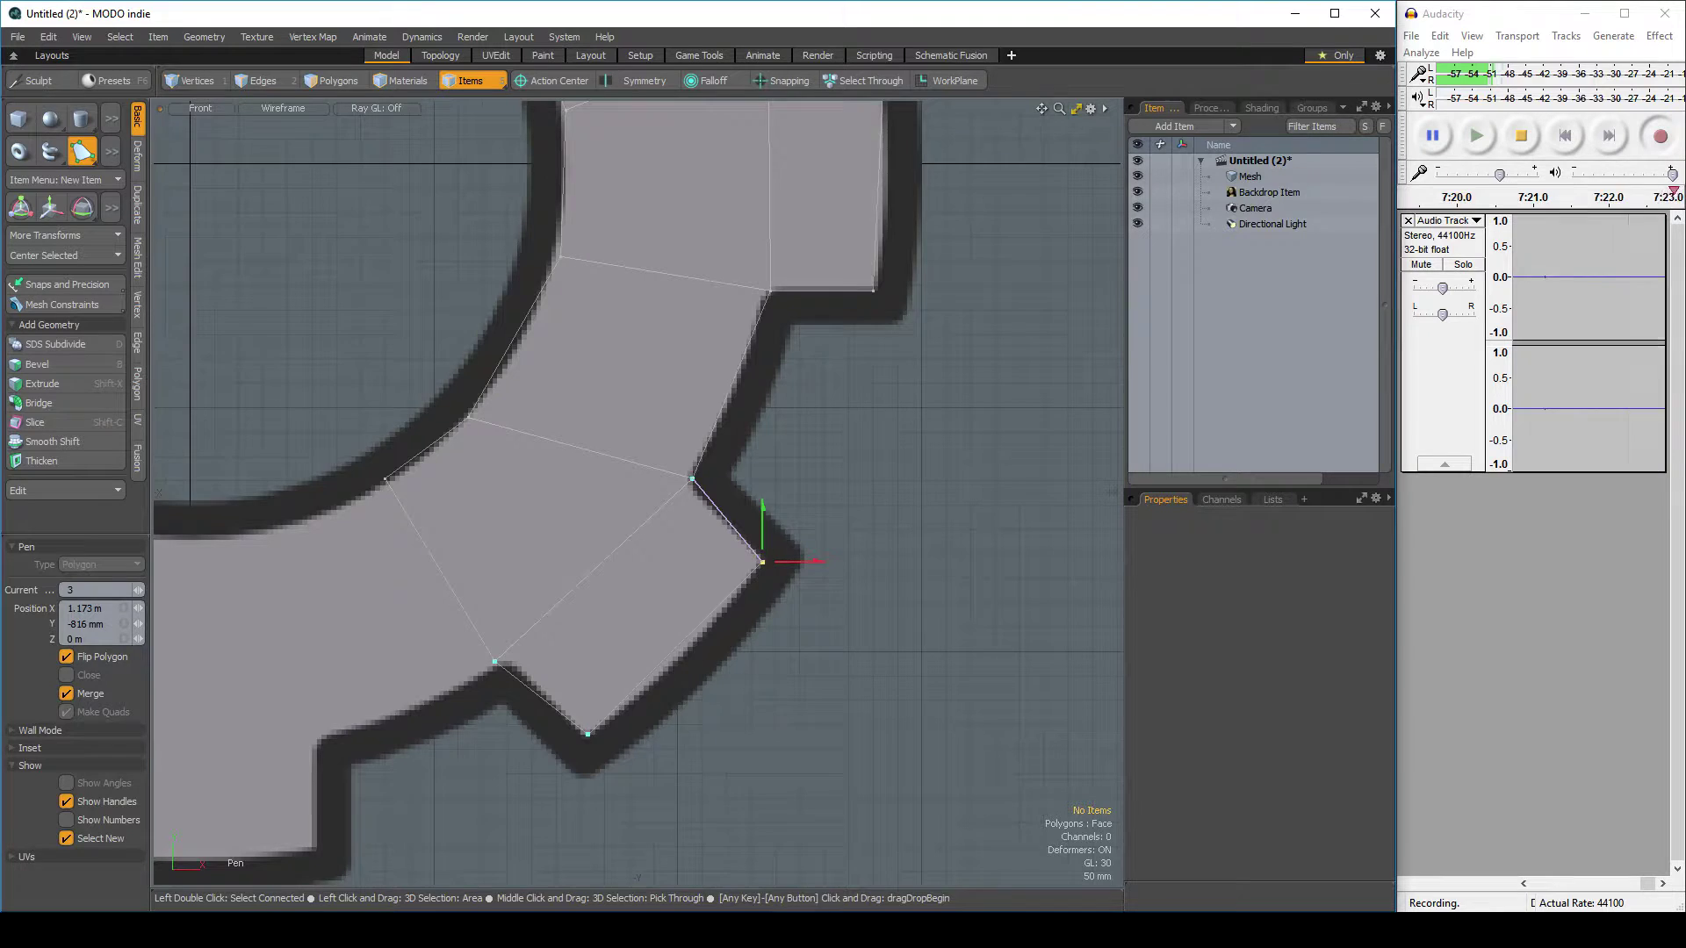
Draw a Pen quad on the ring between the lower-right and bottom teeth, with an inner point at about X 145 mm, Y -740 mm
{"action": "scroll", "coordinate": [743, 609], "scroll_direction": "down", "scroll_amount": 3}
{"action": "left_click_drag", "start_coordinate": [463, 378], "coordinate": [673, 298], "text": "alt"}
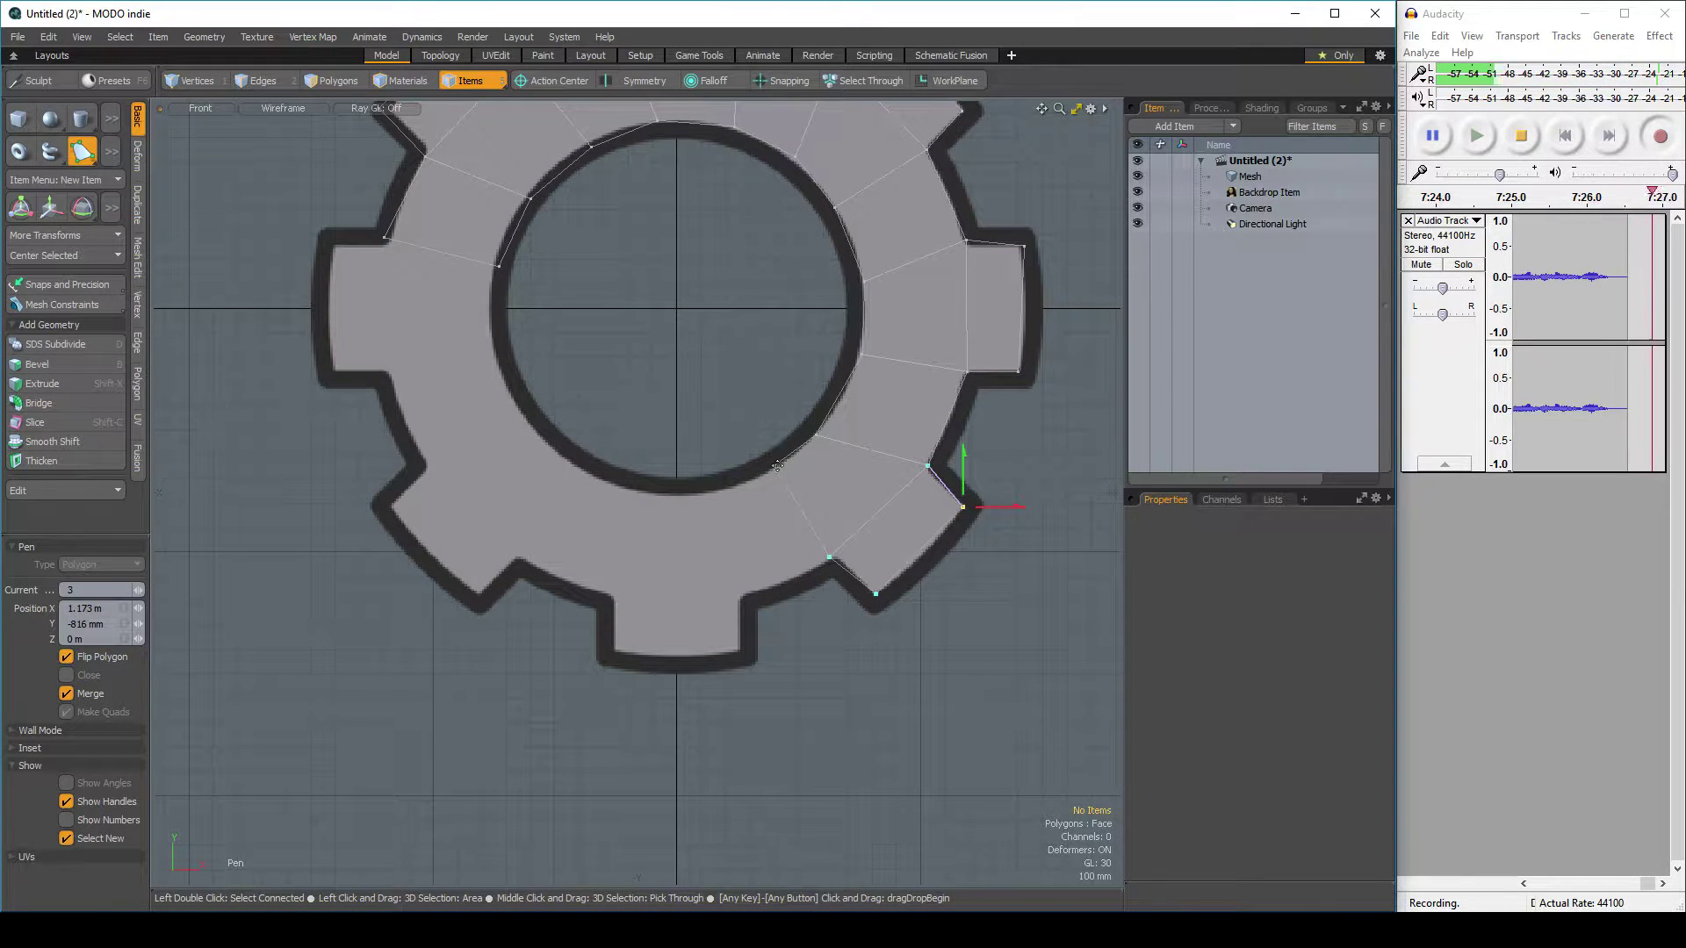
{"action": "key", "text": "q"}
{"action": "left_click", "coordinate": [734, 549]}
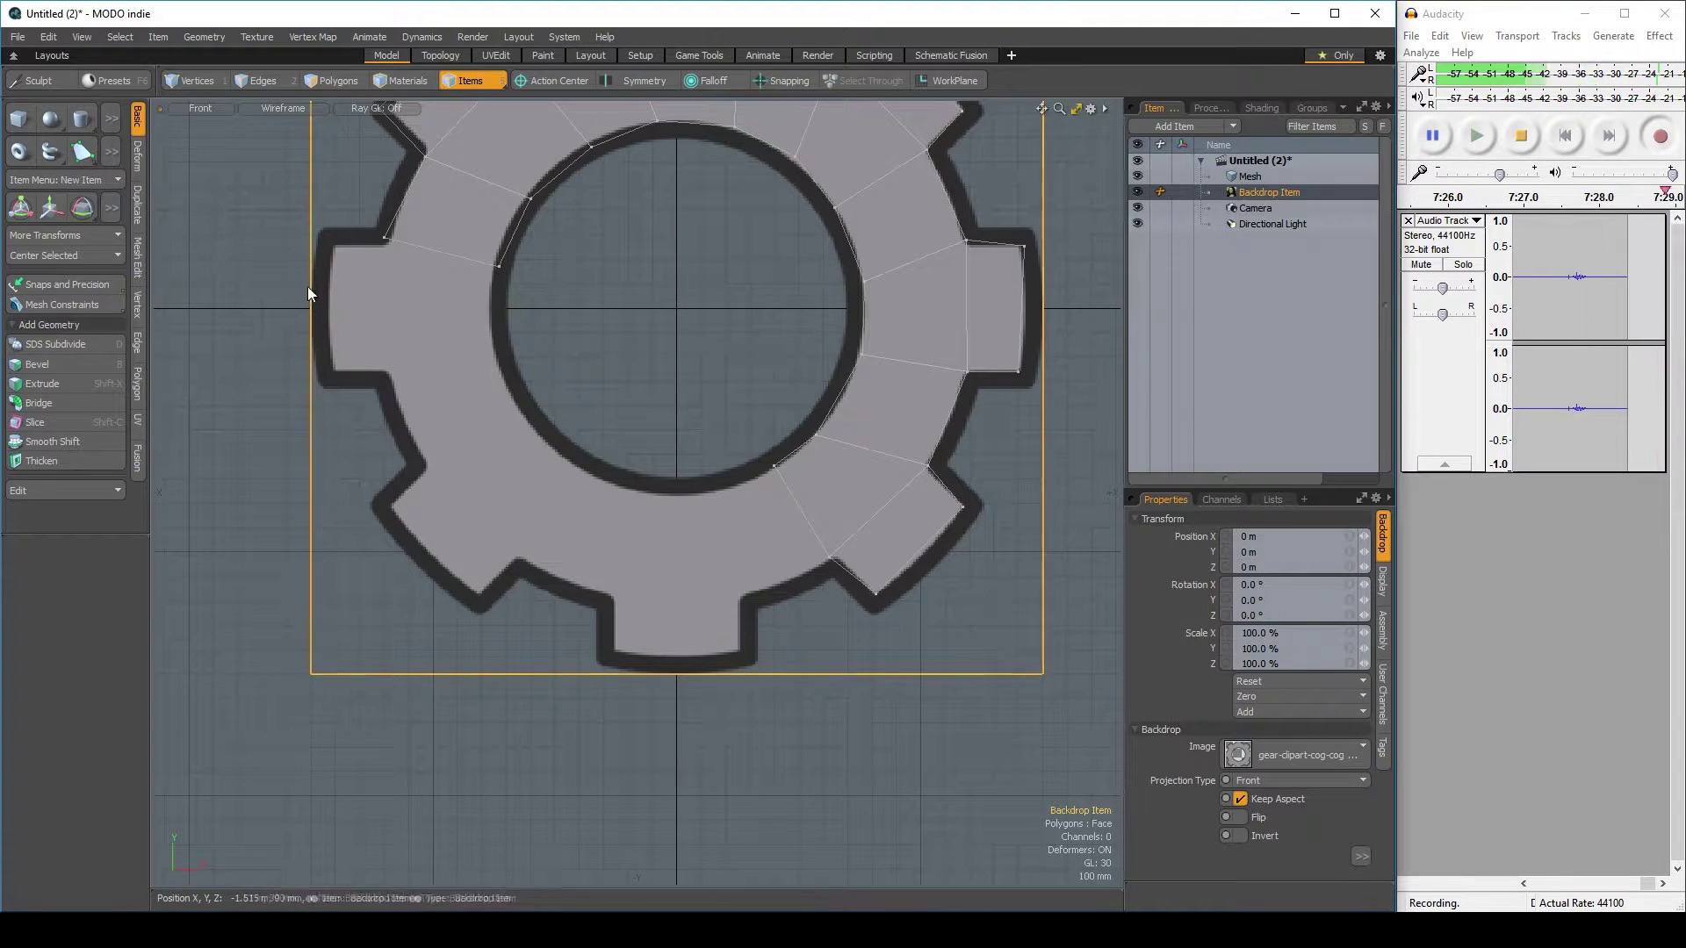
{"action": "left_click", "coordinate": [212, 309]}
{"action": "left_click", "coordinate": [82, 151]}
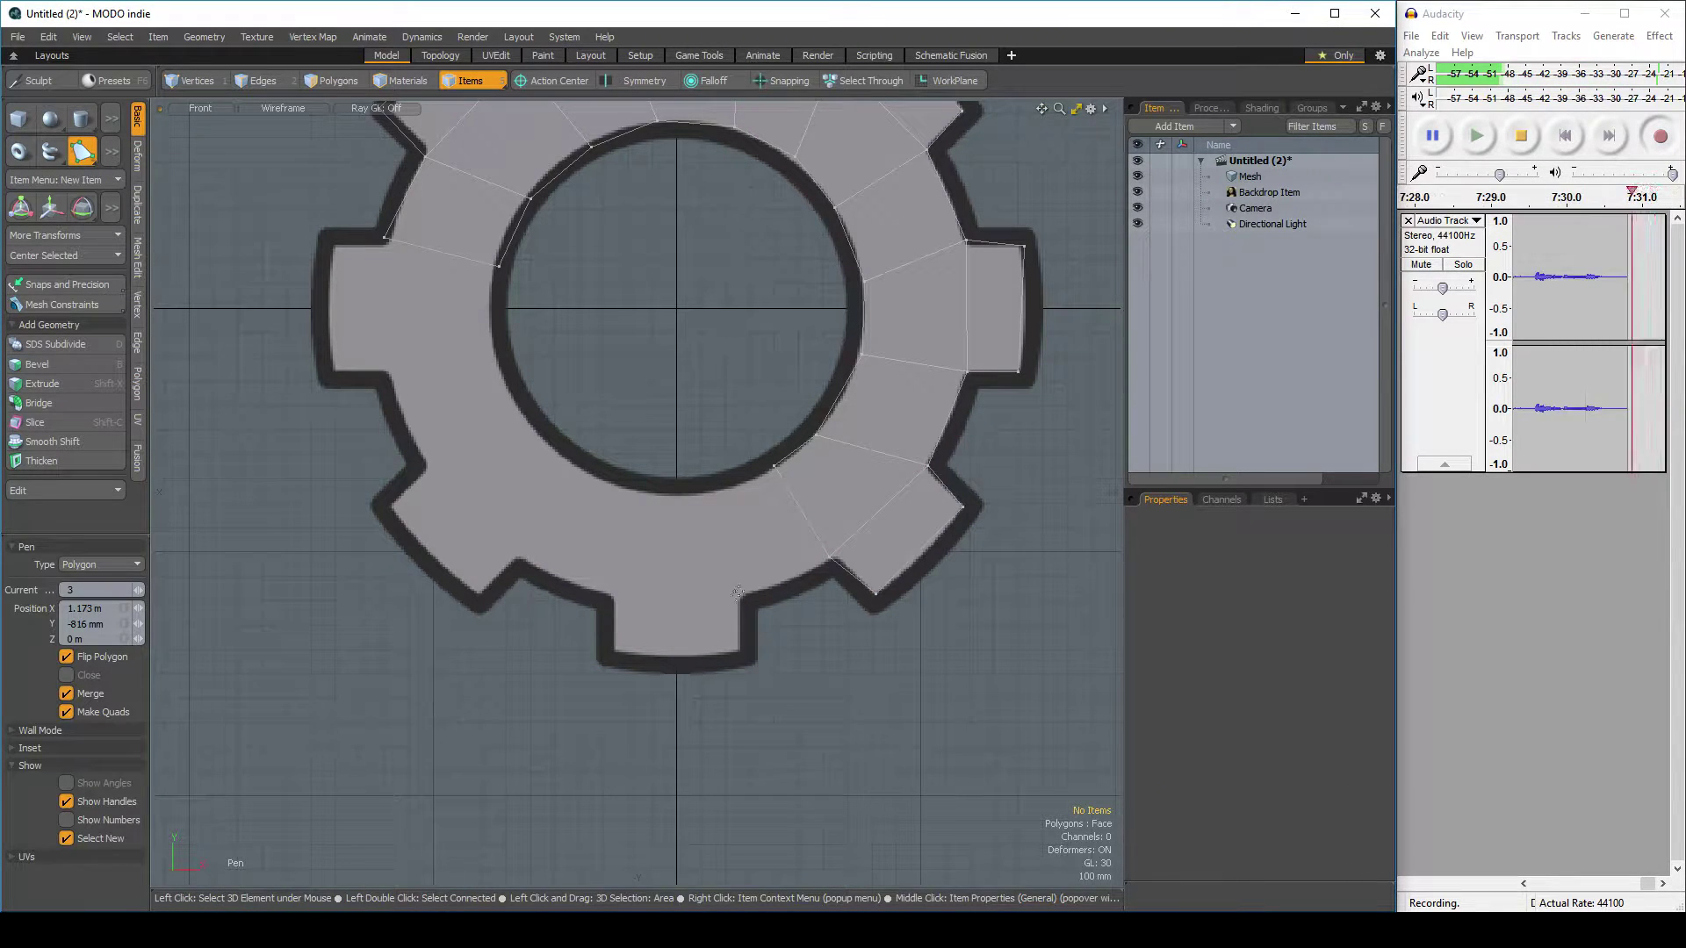
{"action": "left_click", "coordinate": [712, 488]}
{"action": "left_click", "coordinate": [743, 595]}
{"action": "left_click", "coordinate": [798, 451]}
{"action": "left_click", "coordinate": [828, 559]}
{"action": "left_click_drag", "start_coordinate": [799, 449], "coordinate": [773, 466]}
{"action": "key", "text": "q"}
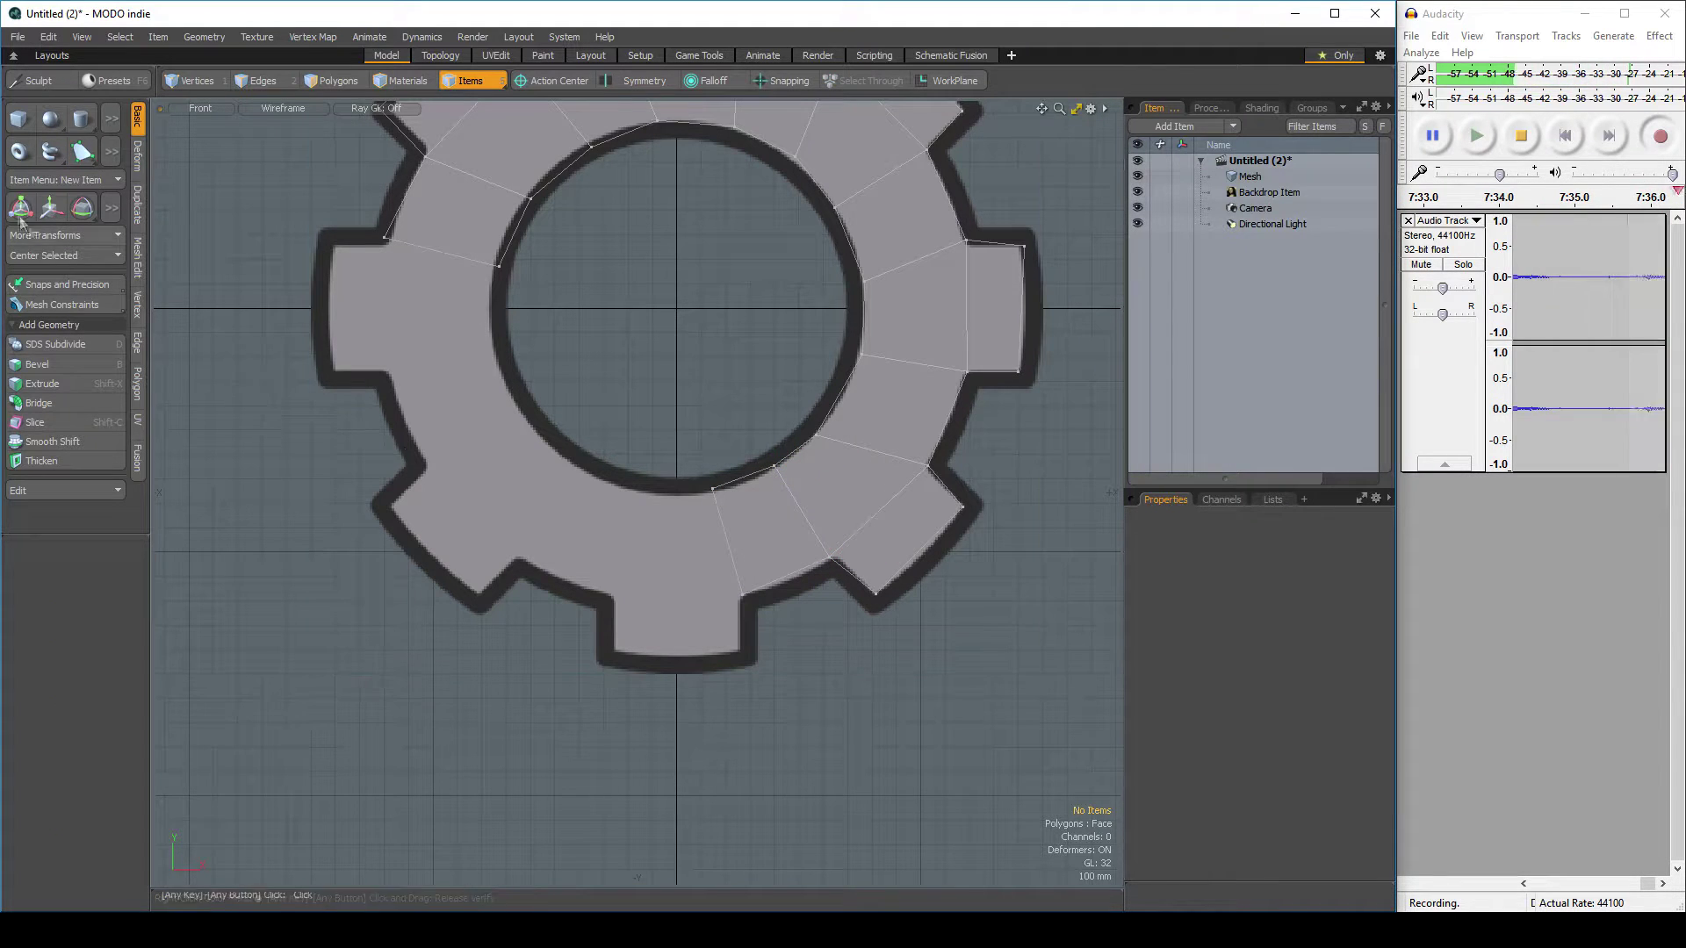
Draw a Pen quad on the ring behind the bottom tooth from about X -210 mm, Y -745 mm, joining the previous quad's end points
{"action": "left_click", "coordinate": [78, 151]}
{"action": "left_click", "coordinate": [625, 490]}
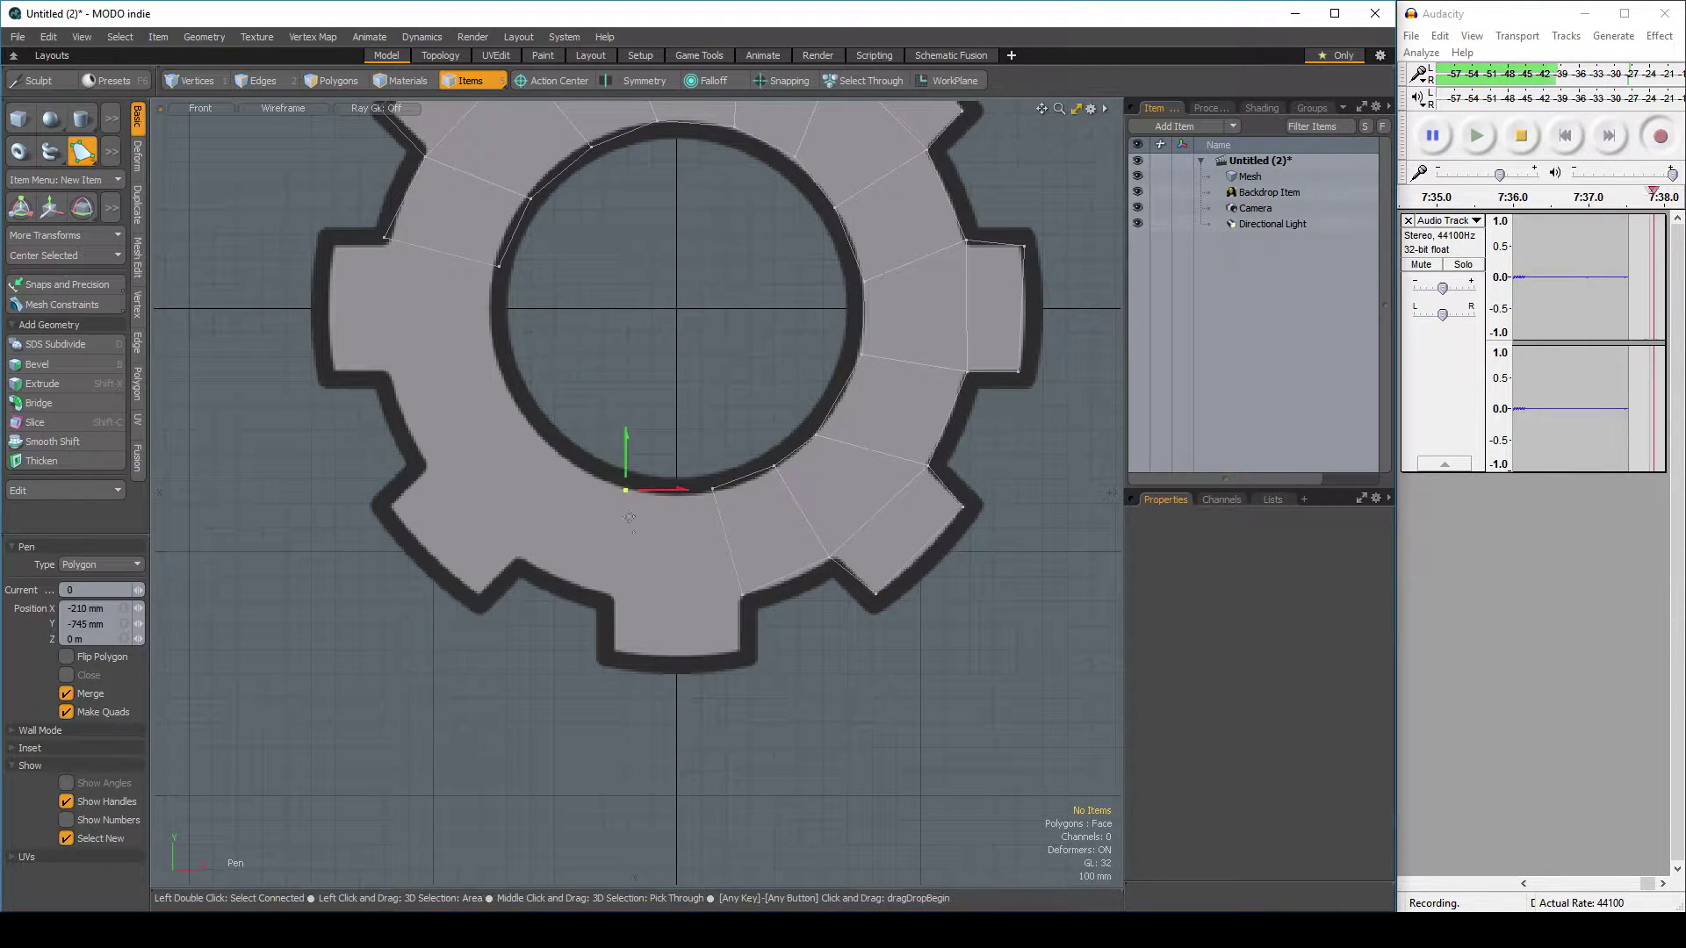
{"action": "left_click", "coordinate": [742, 594]}
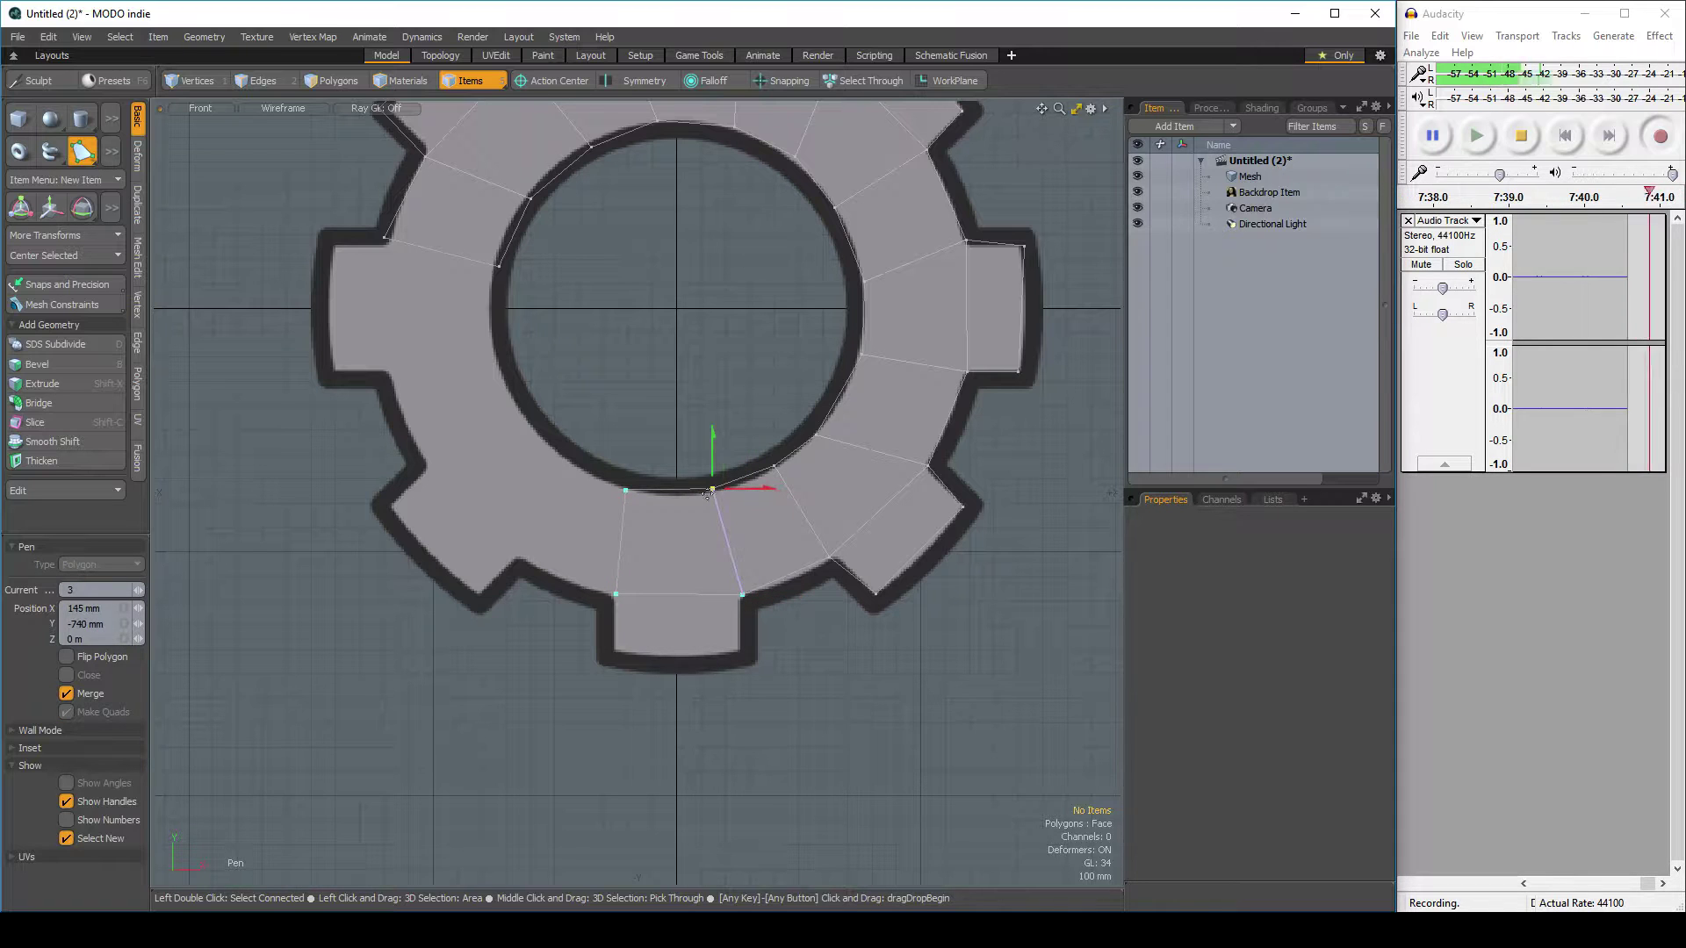
{"action": "key", "text": "space"}
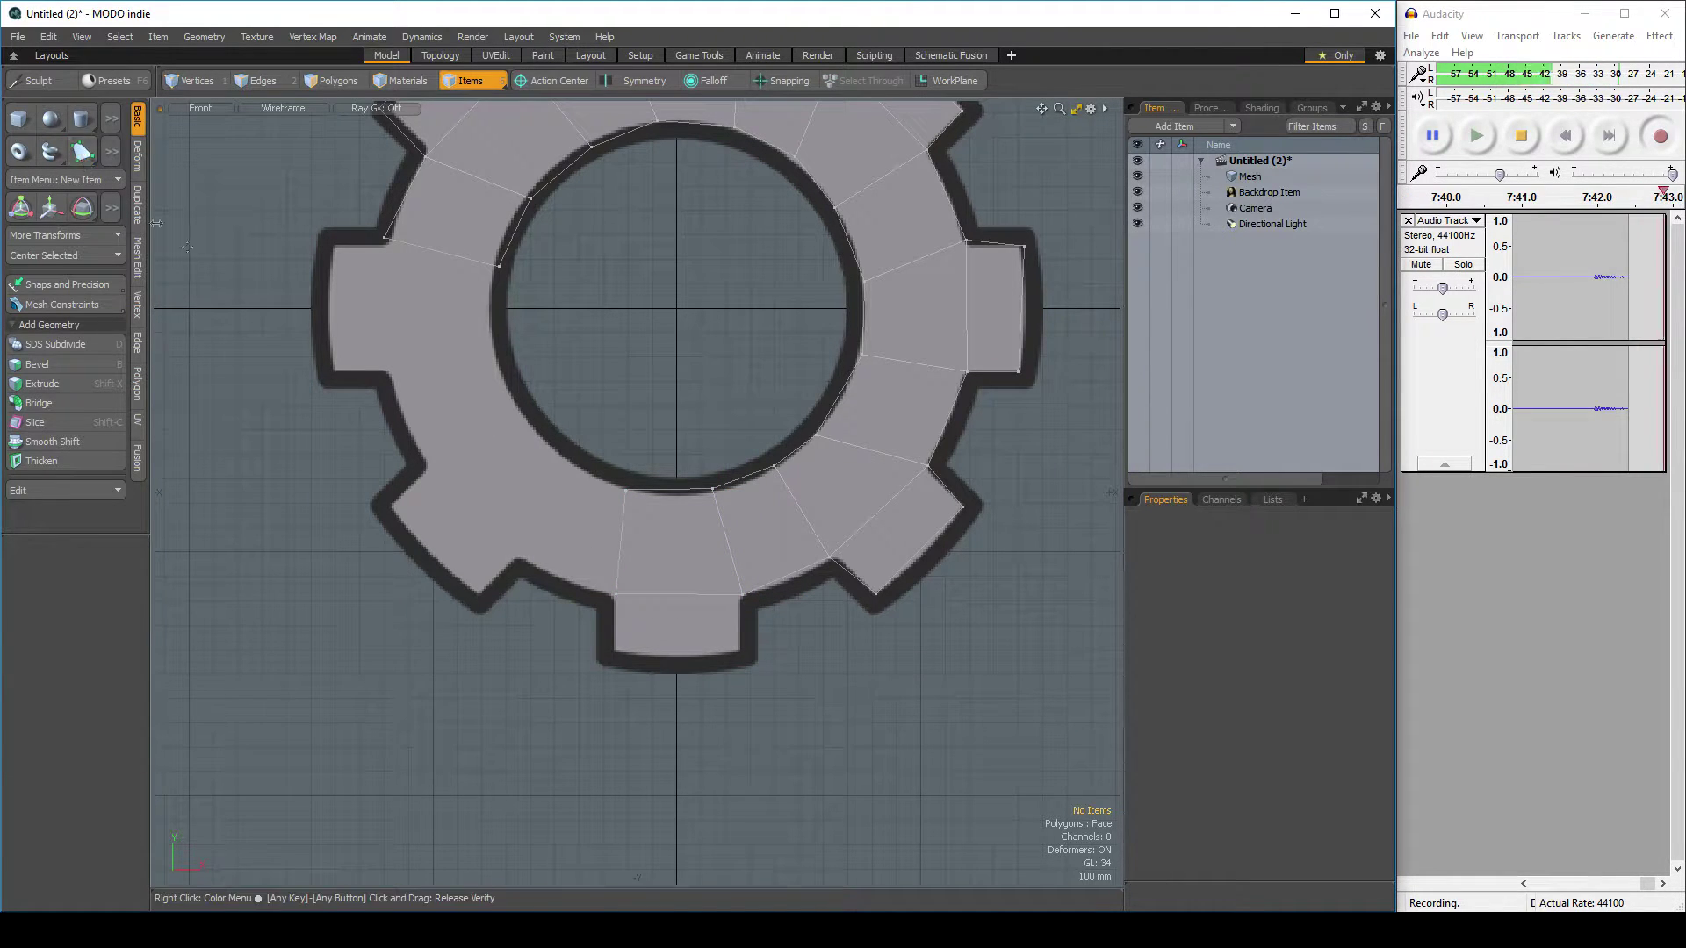
Draw a Pen quad on the ring between the bottom and lower-left teeth, starting at the inner edge near X -550 mm, Y -540 mm
{"action": "left_click", "coordinate": [82, 151]}
{"action": "left_click", "coordinate": [543, 438]}
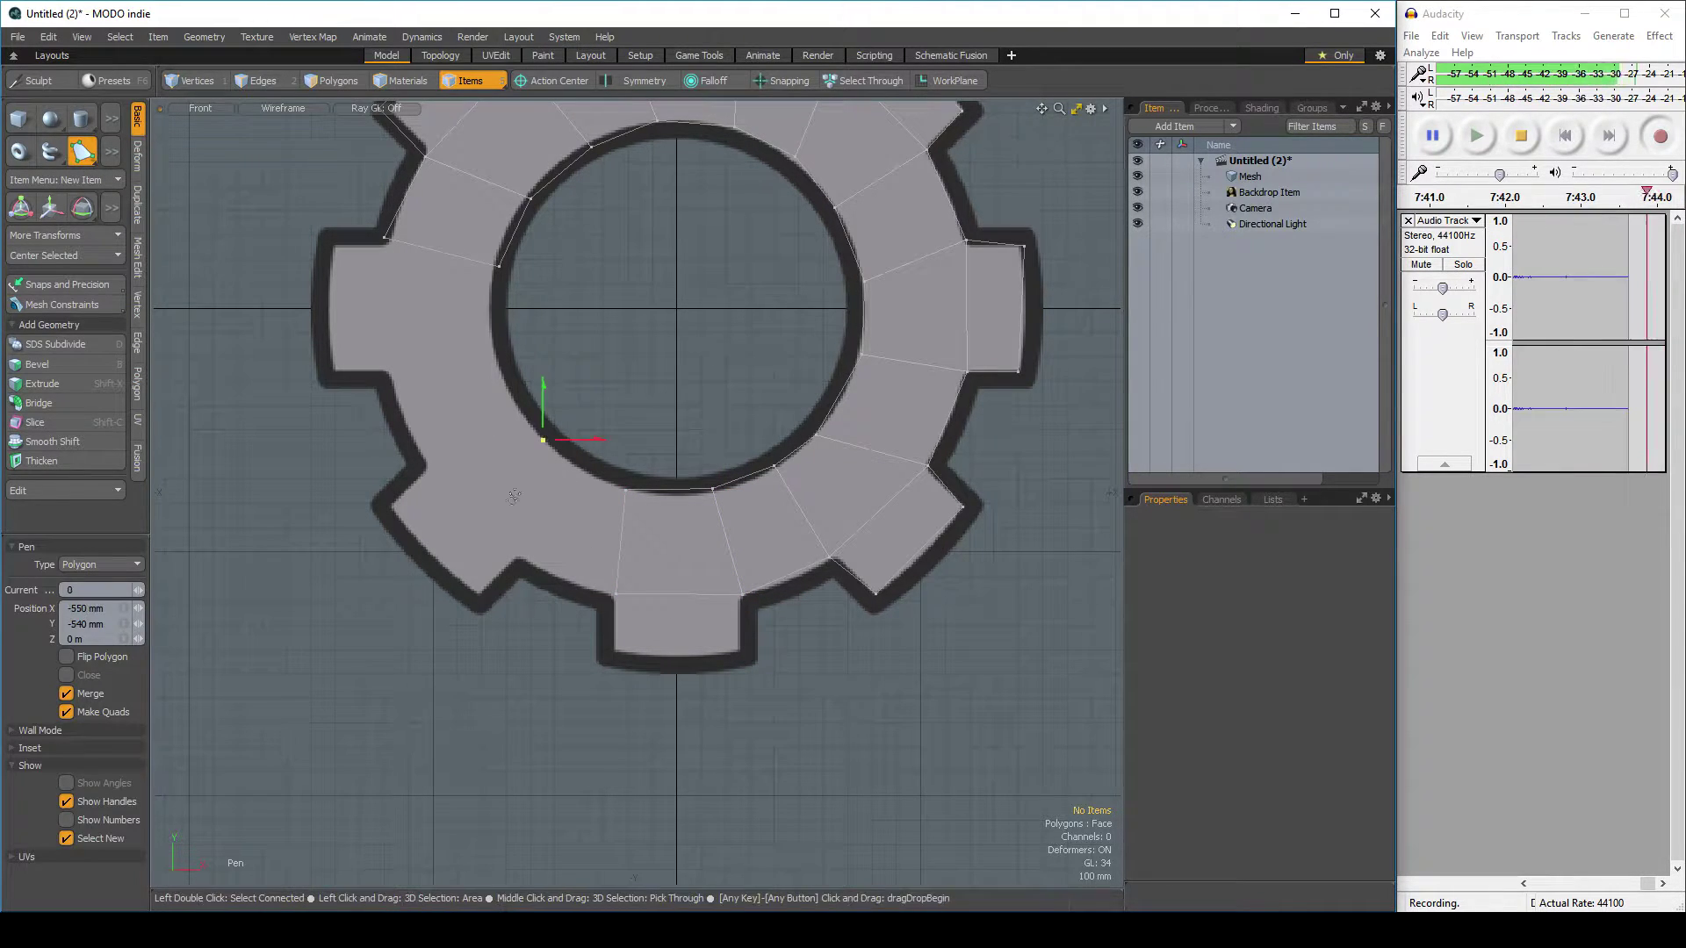
{"action": "left_click", "coordinate": [615, 594]}
{"action": "left_click", "coordinate": [625, 489]}
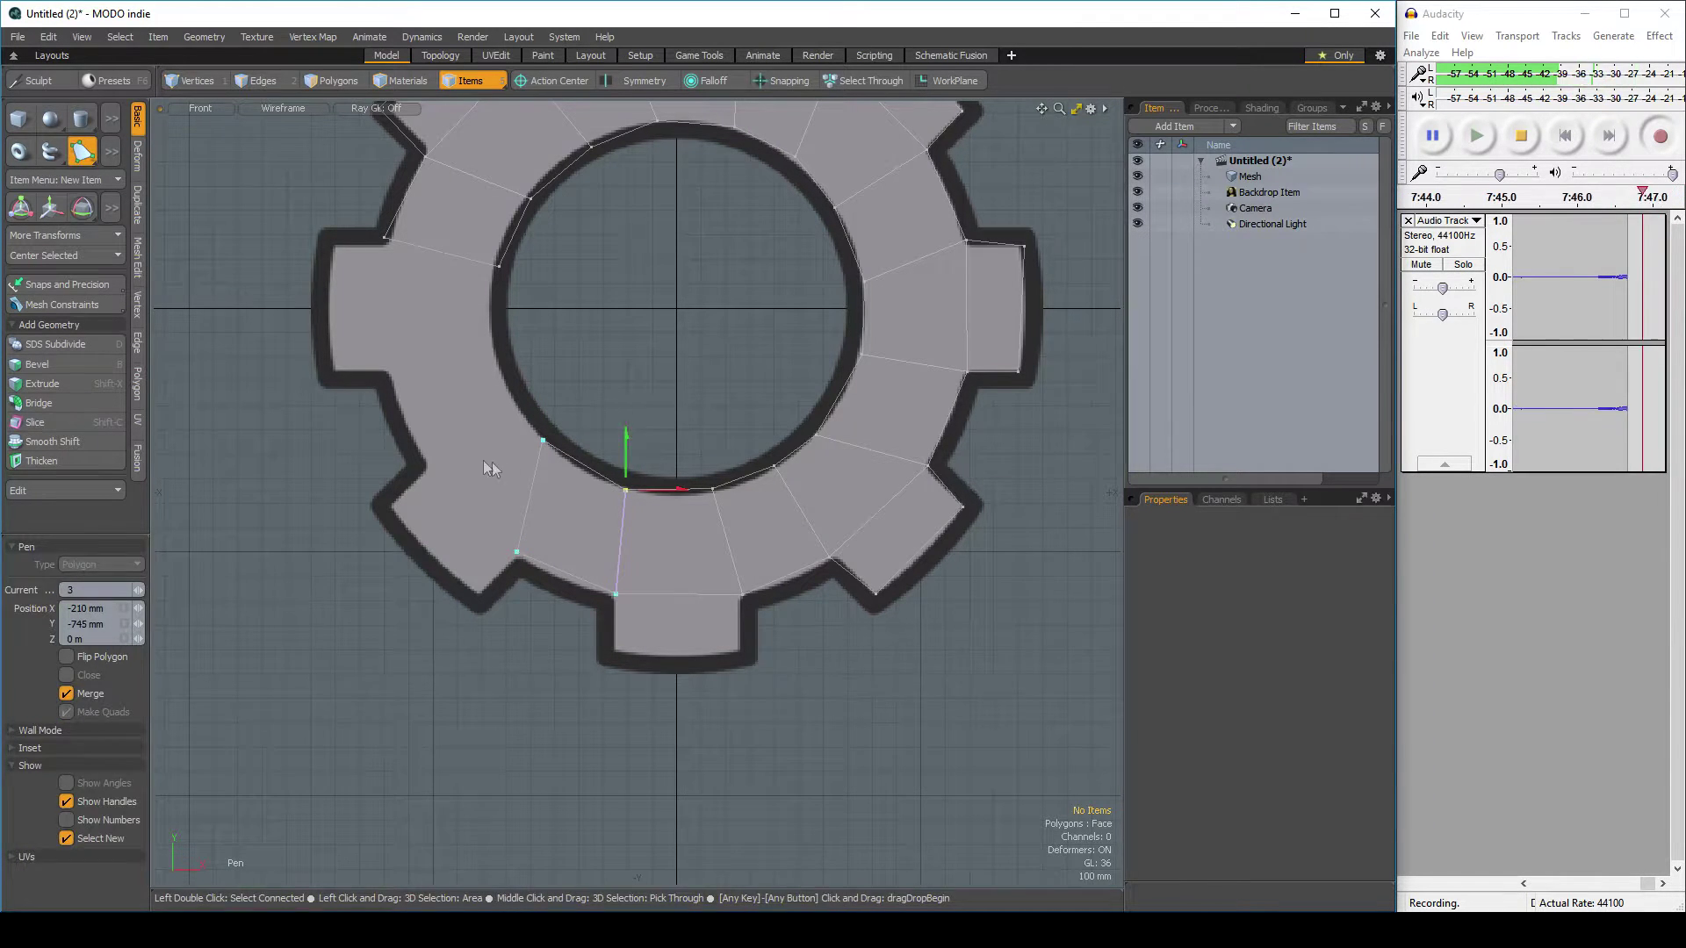
{"action": "key", "text": "space"}
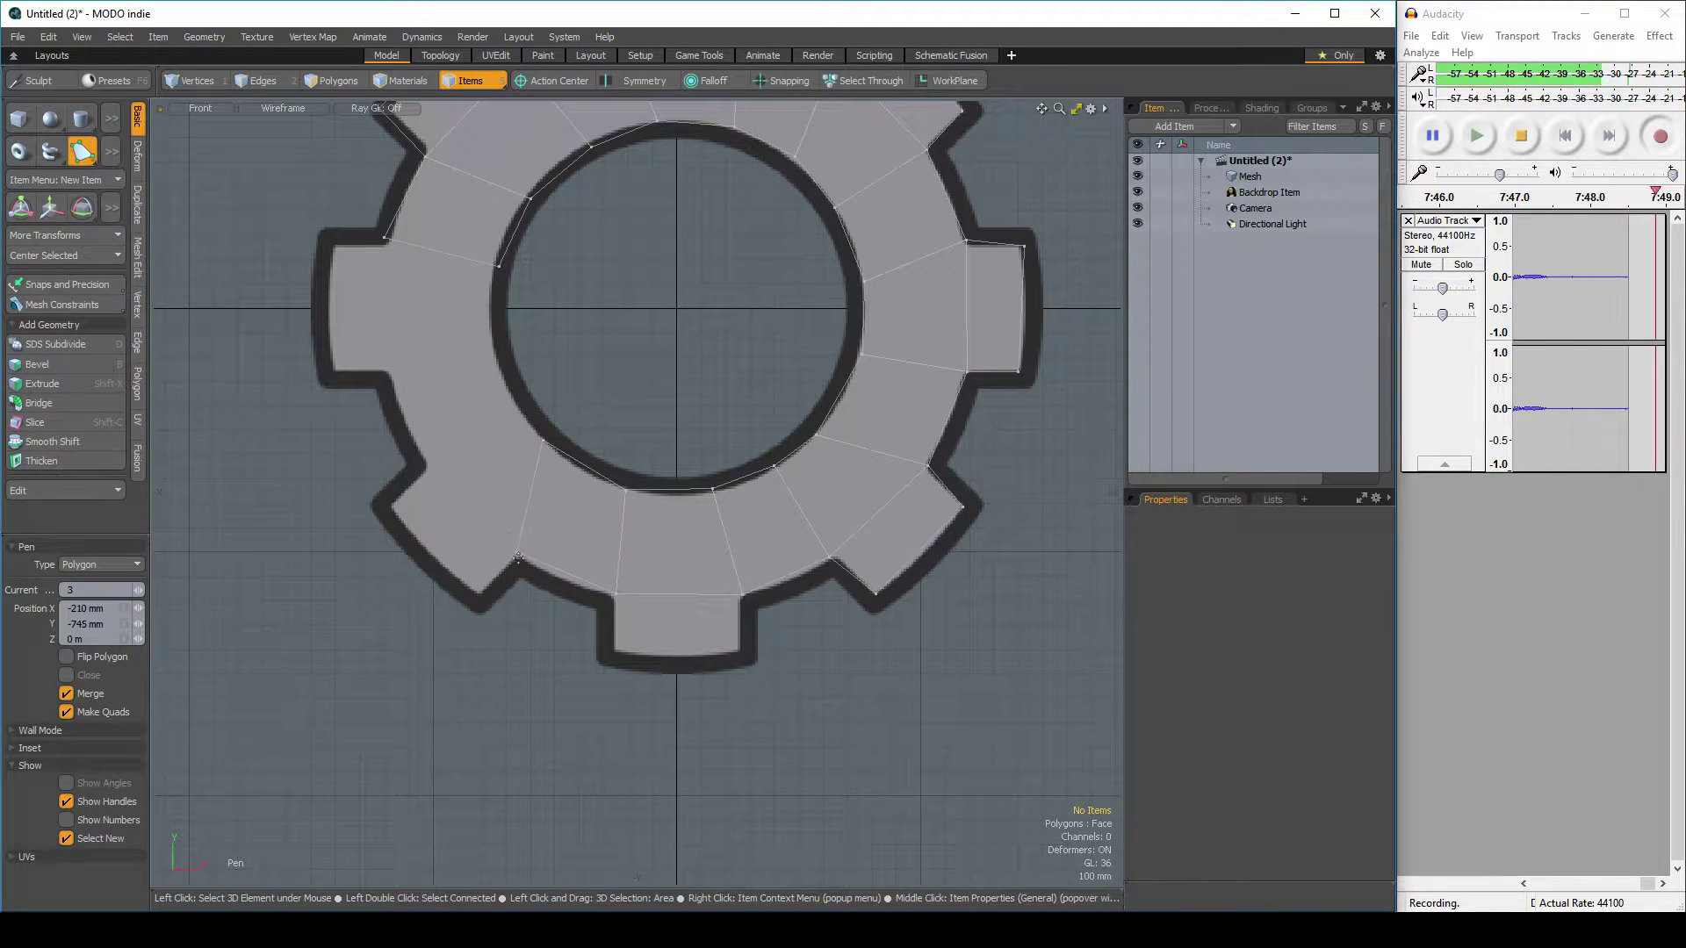
Draw a Pen quad on the ring behind the lower-left tooth from about X -655 mm, Y -1 m to X -720 mm, Y -325 mm, undoing the extra points
{"action": "left_click", "coordinate": [516, 552]}
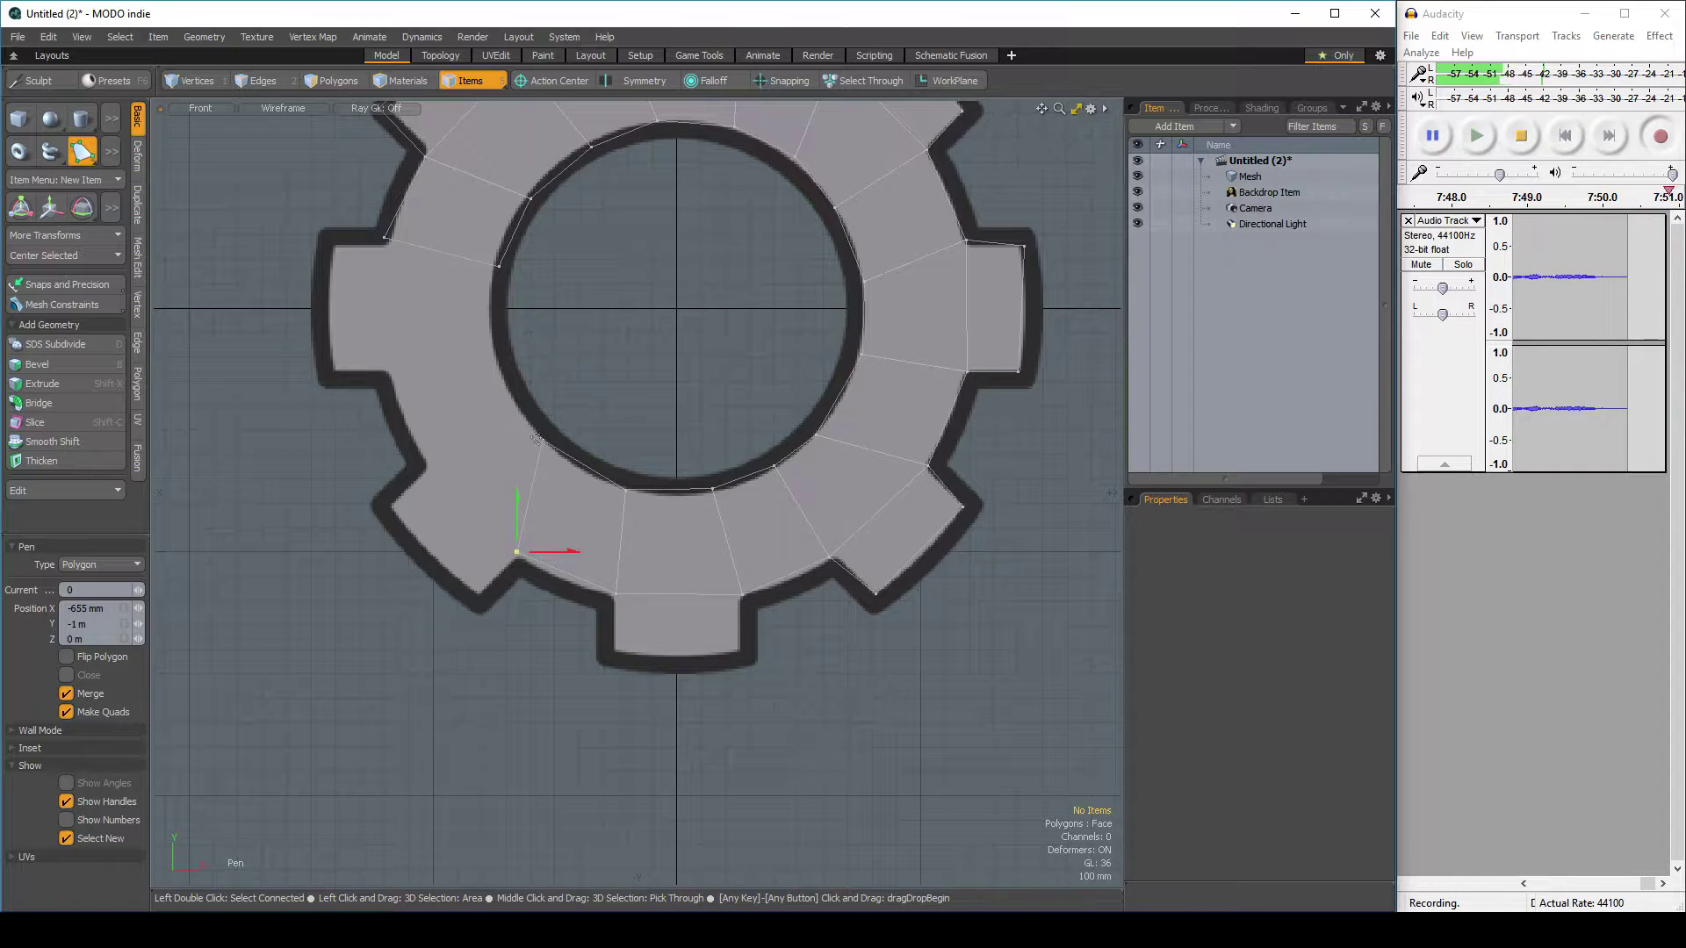
{"action": "left_click", "coordinate": [422, 449]}
{"action": "left_click", "coordinate": [499, 387]}
{"action": "left_click", "coordinate": [419, 339]}
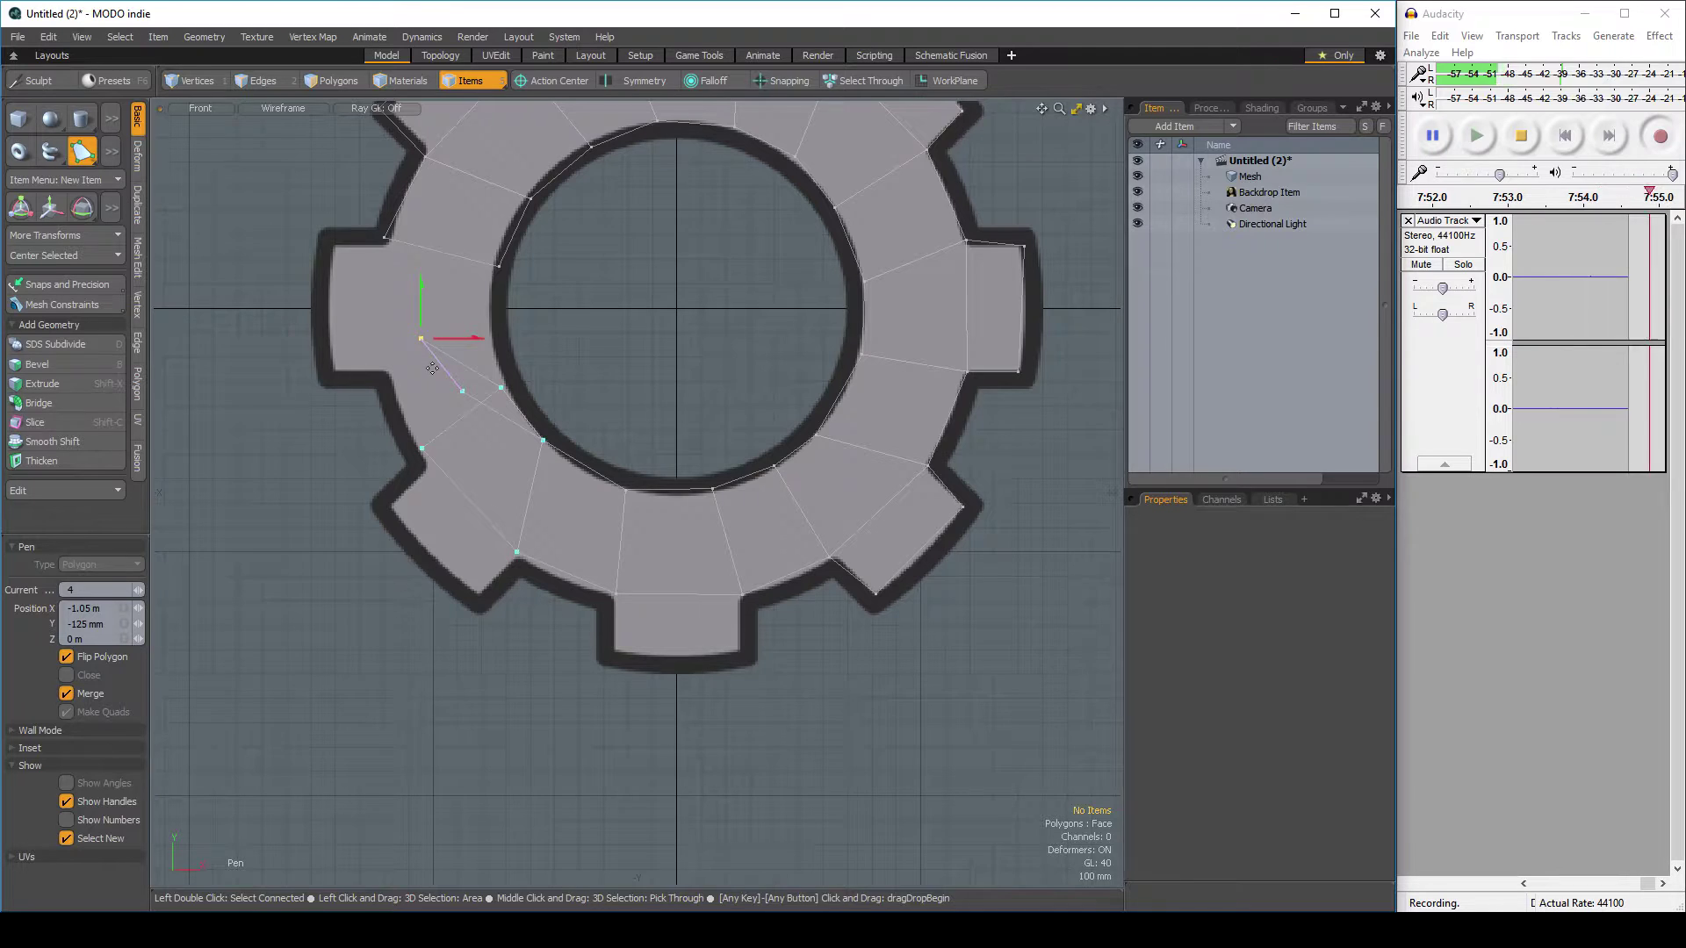
{"action": "key", "text": "ctrl+z"}
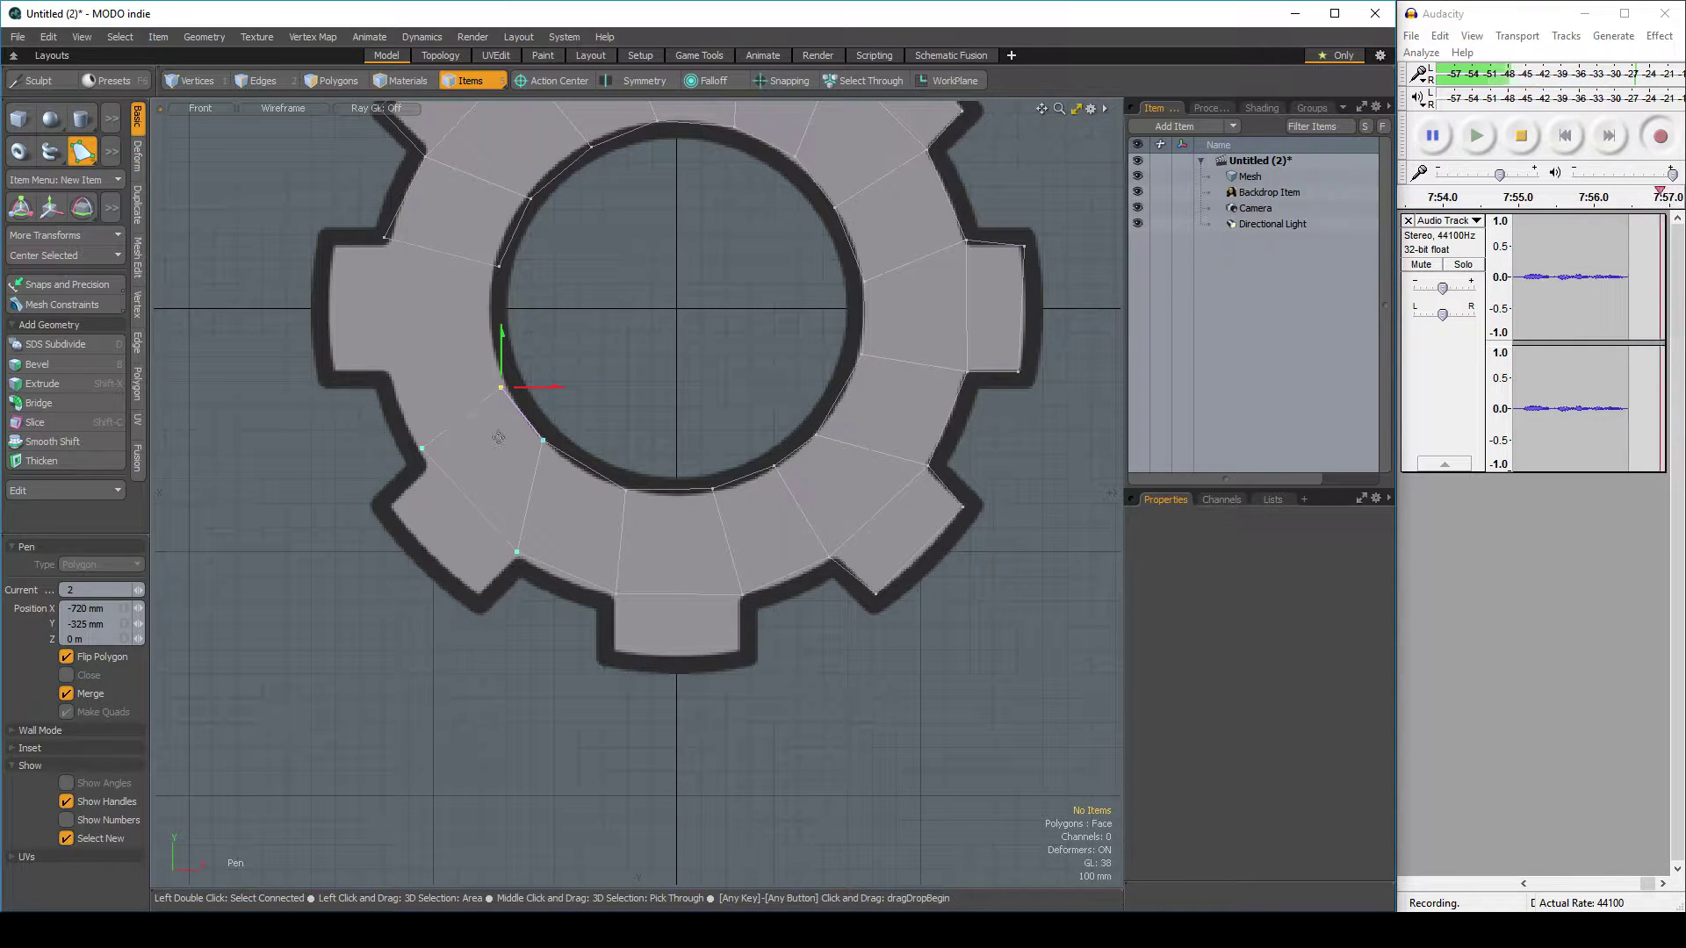
{"action": "left_click", "coordinate": [80, 154]}
Draw a Pen quad on the ring between the lower-left and left teeth, ending at about X -750 mm, Y -115 mm, and undo the surplus point
{"action": "left_click", "coordinate": [80, 153]}
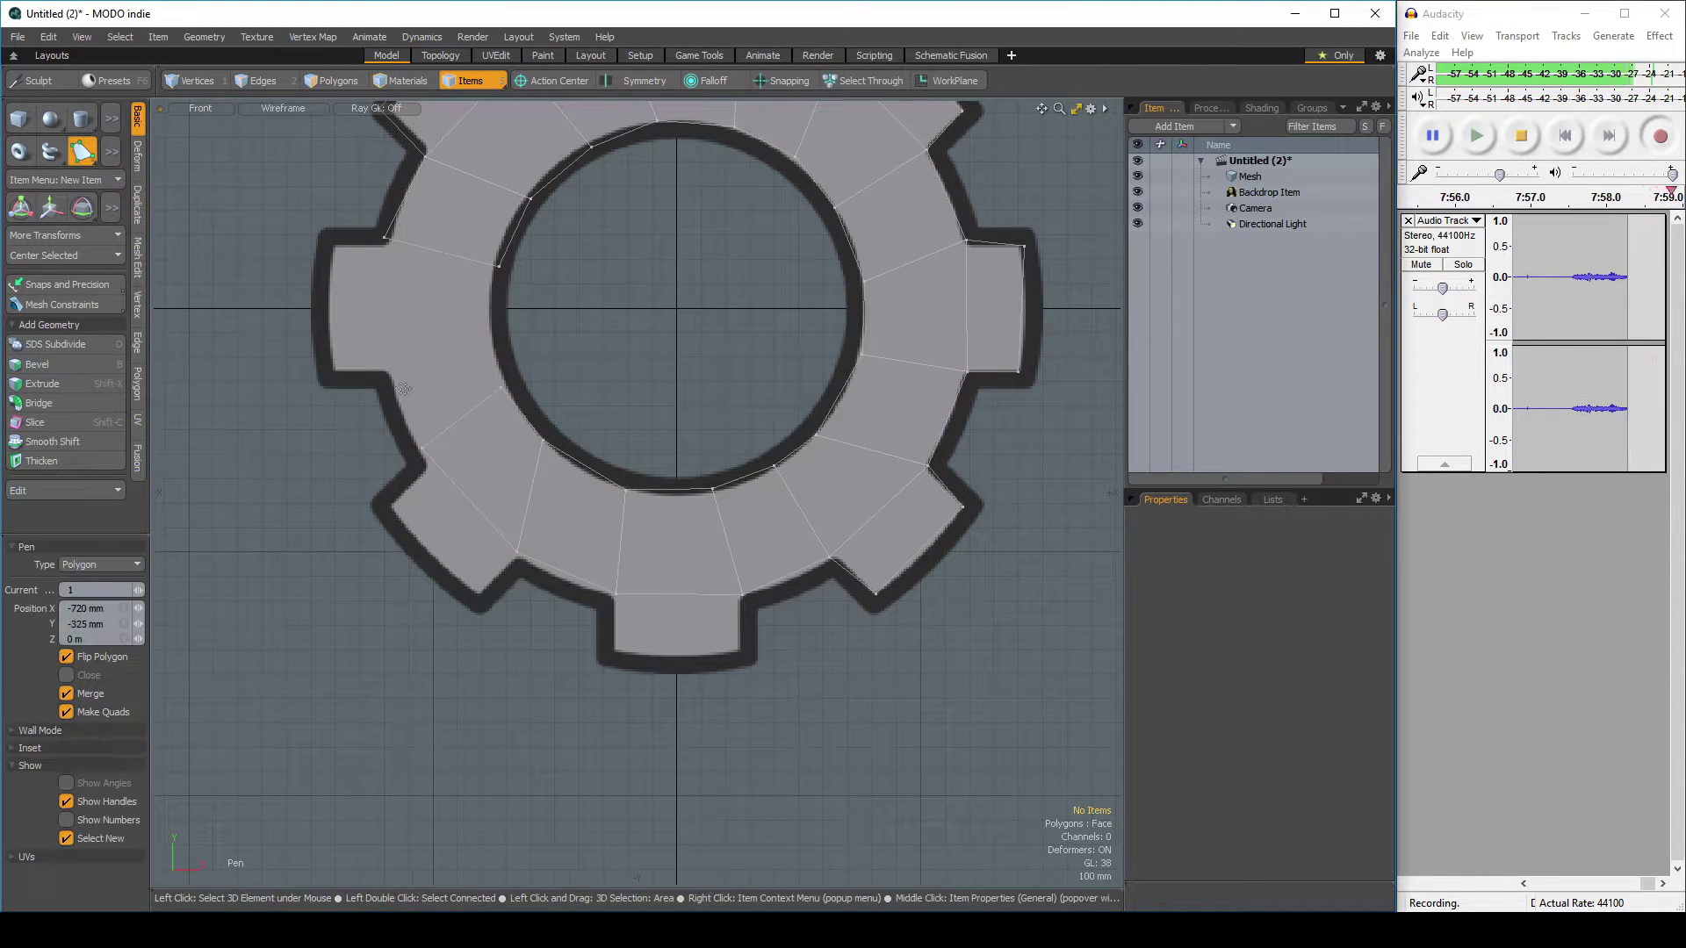
{"action": "left_click", "coordinate": [421, 448]}
{"action": "left_click", "coordinate": [391, 373]}
{"action": "left_click", "coordinate": [500, 387]}
{"action": "left_click", "coordinate": [493, 336]}
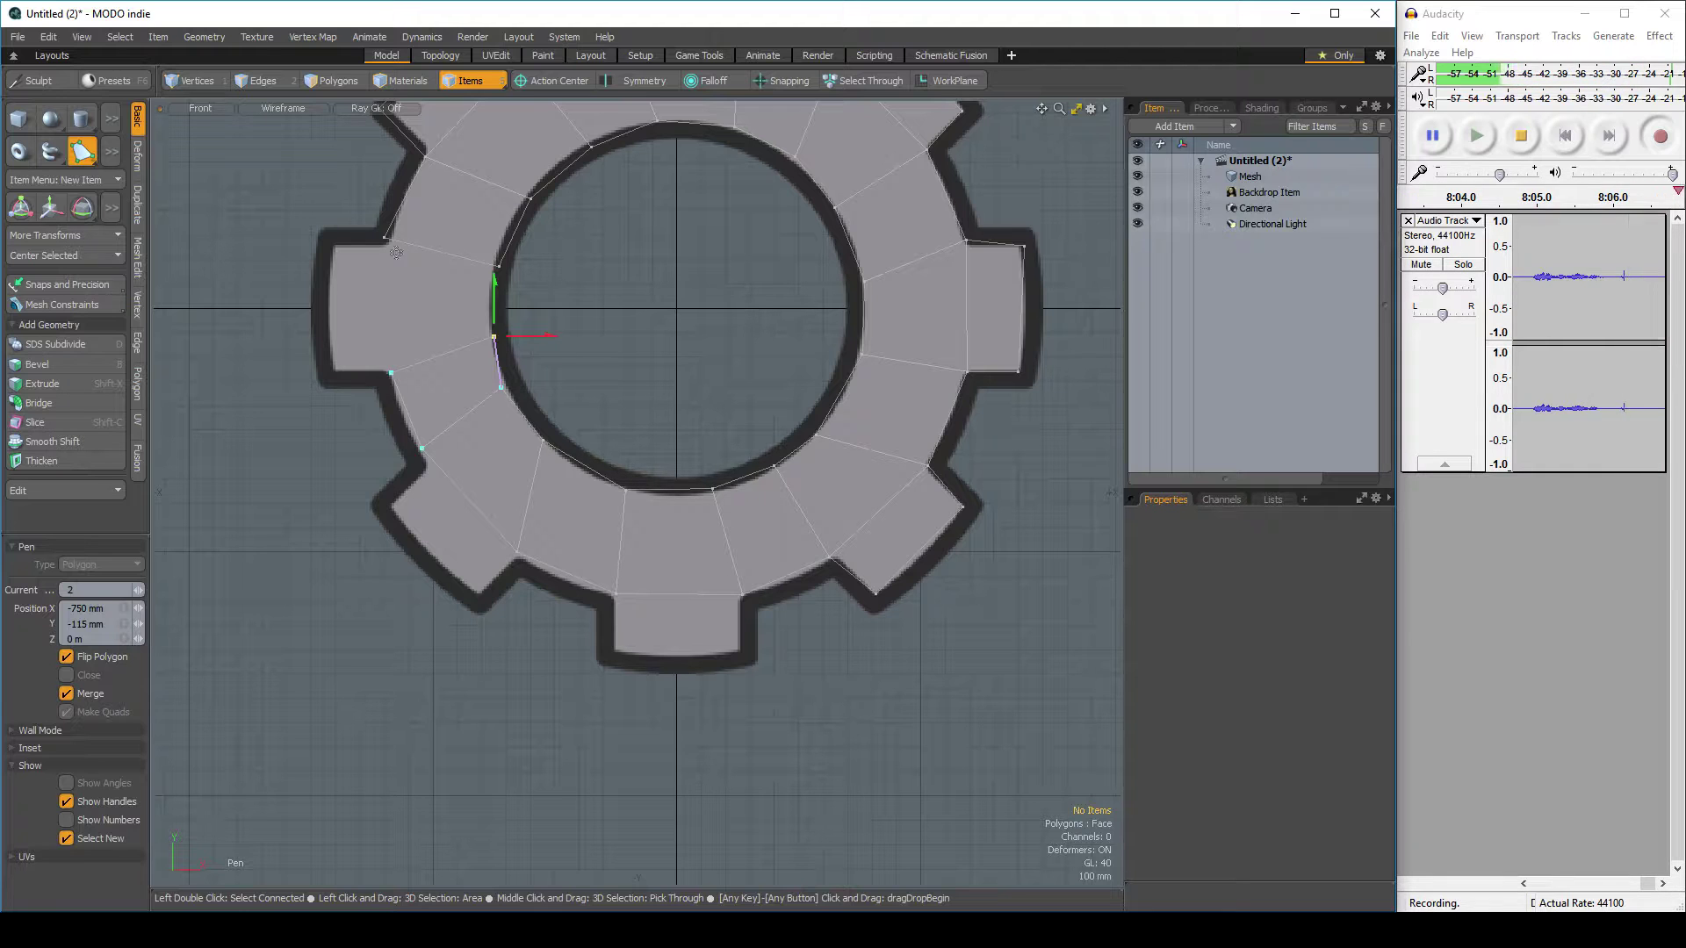
{"action": "left_click", "coordinate": [391, 284]}
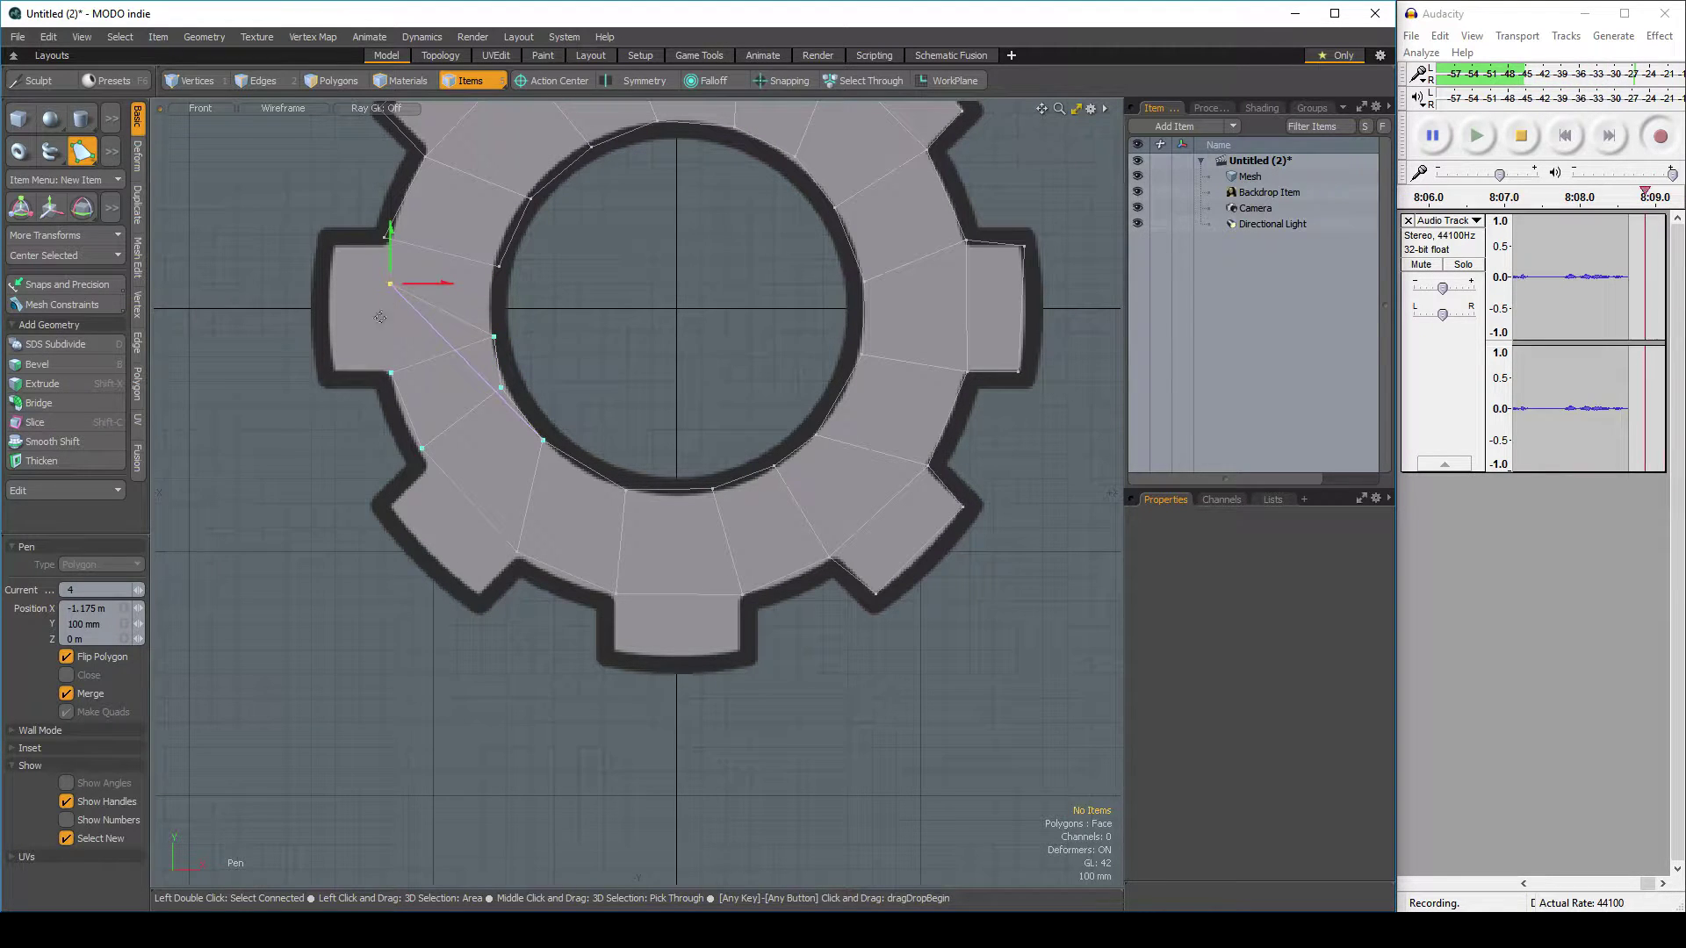
{"action": "key", "text": "ctrl+z"}
{"action": "key", "text": "q"}
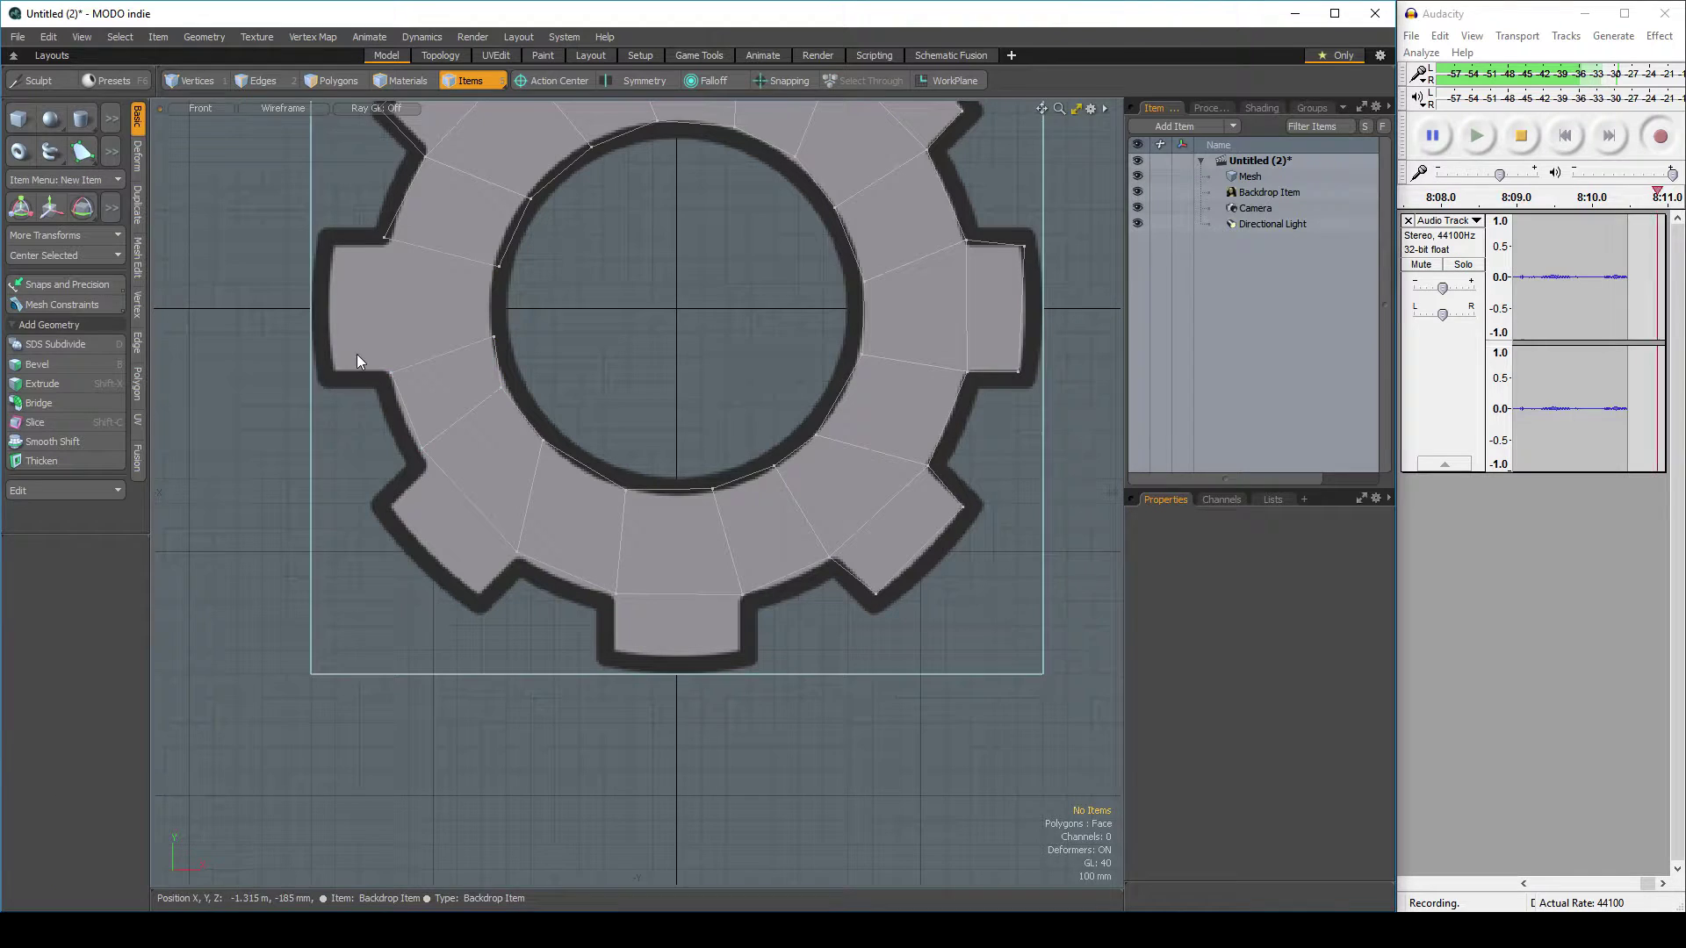
Close the ring with a Pen quad behind the left tooth, joining the neighbouring quads' end points and the inner point near X -730 mm, Y 170 mm
{"action": "left_click", "coordinate": [82, 151]}
{"action": "left_click", "coordinate": [391, 372]}
{"action": "left_click", "coordinate": [387, 239]}
{"action": "left_click", "coordinate": [498, 267]}
{"action": "key", "text": "space"}
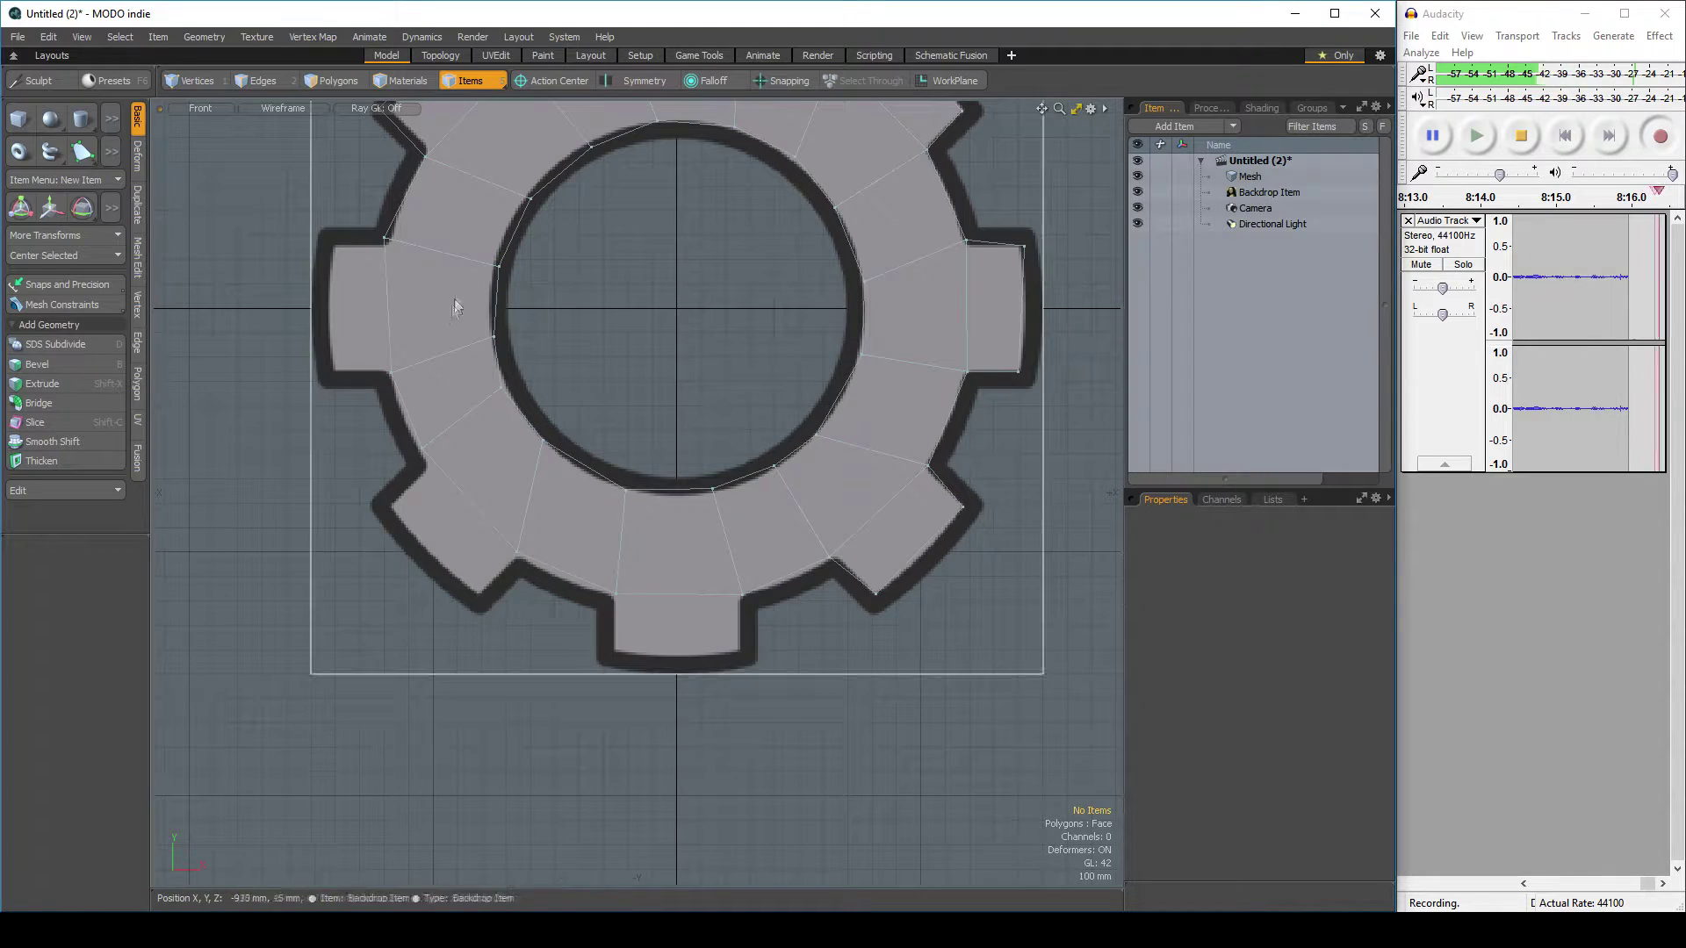
Draw a Pen quad over the left tooth with its lower tip at about X -1.405 m, Y -275 mm, matching the ring quad's base corners
{"action": "left_click", "coordinate": [83, 151]}
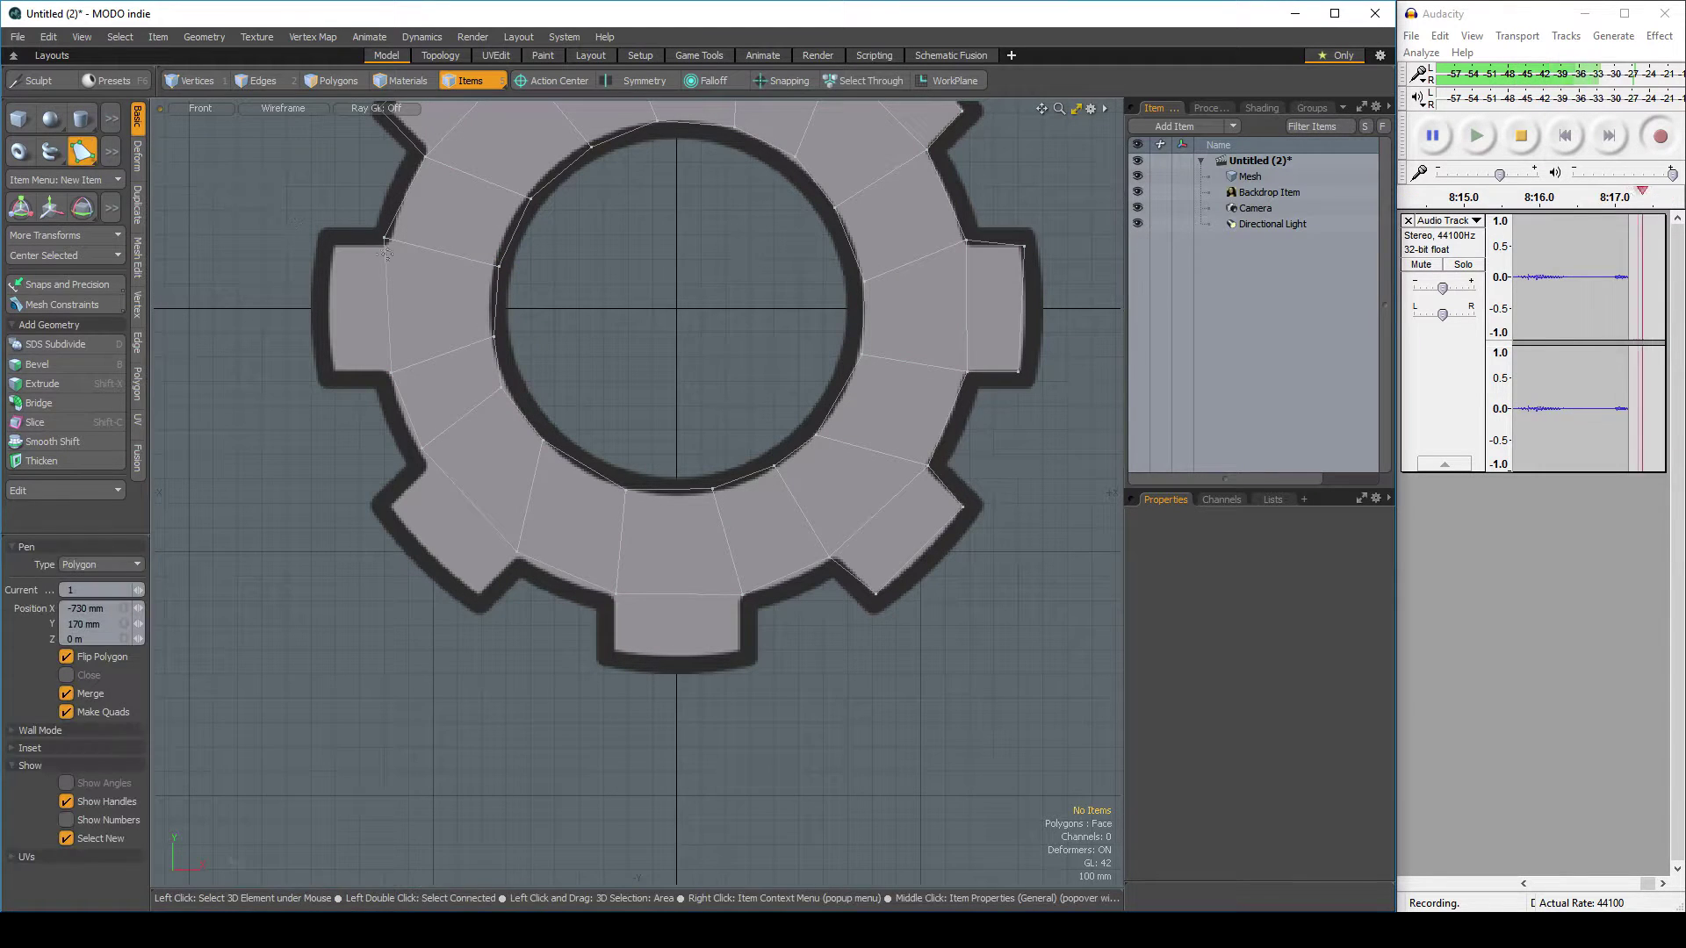
{"action": "left_click", "coordinate": [327, 244]}
{"action": "left_click", "coordinate": [334, 374]}
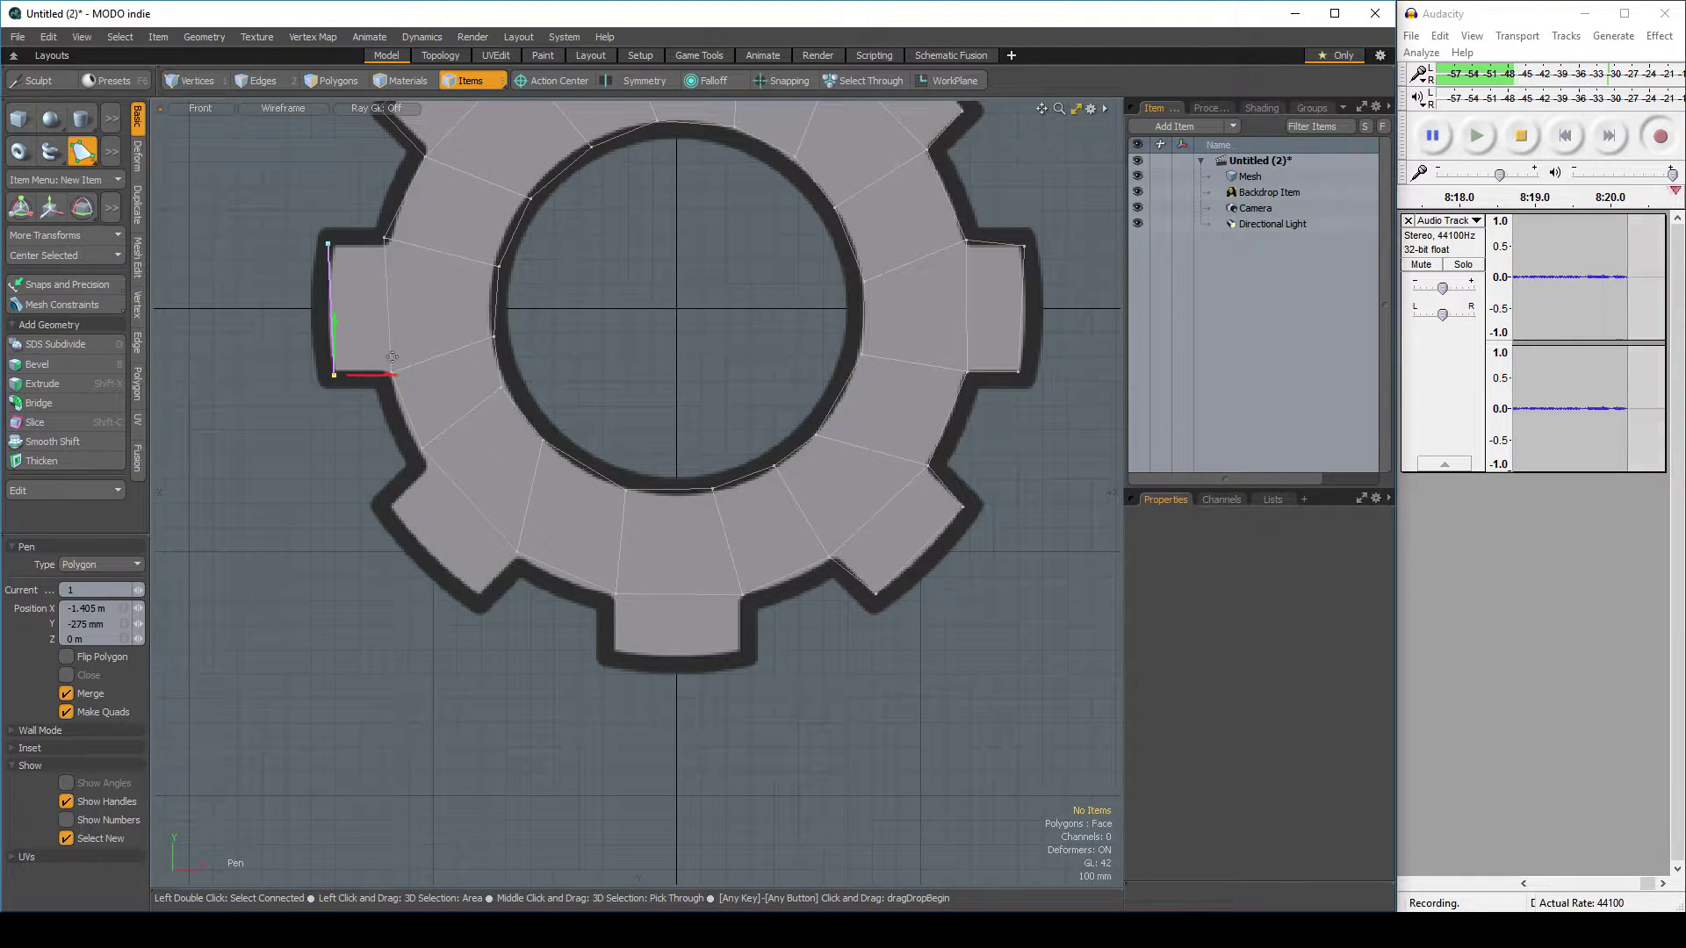
{"action": "left_click", "coordinate": [383, 238]}
{"action": "key", "text": "ctrl+z"}
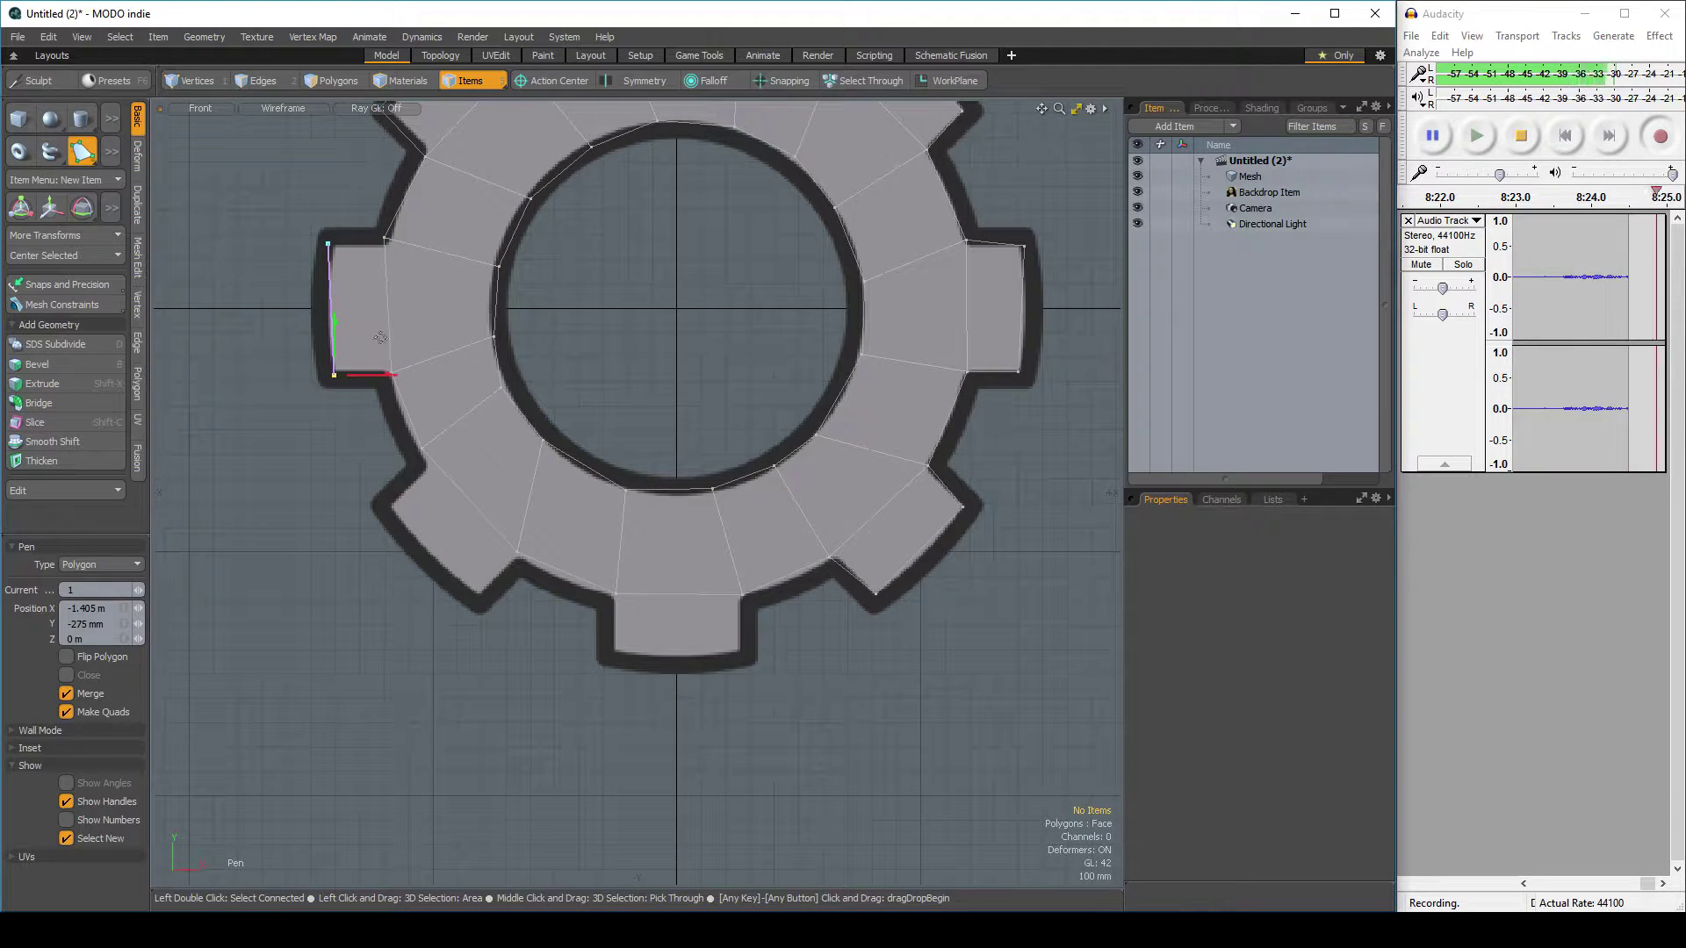
{"action": "scroll", "coordinate": [380, 443], "scroll_direction": "up", "scroll_amount": 3}
{"action": "left_click", "coordinate": [401, 303]}
{"action": "left_click_drag", "start_coordinate": [489, 268], "coordinate": [520, 425], "text": "alt"}
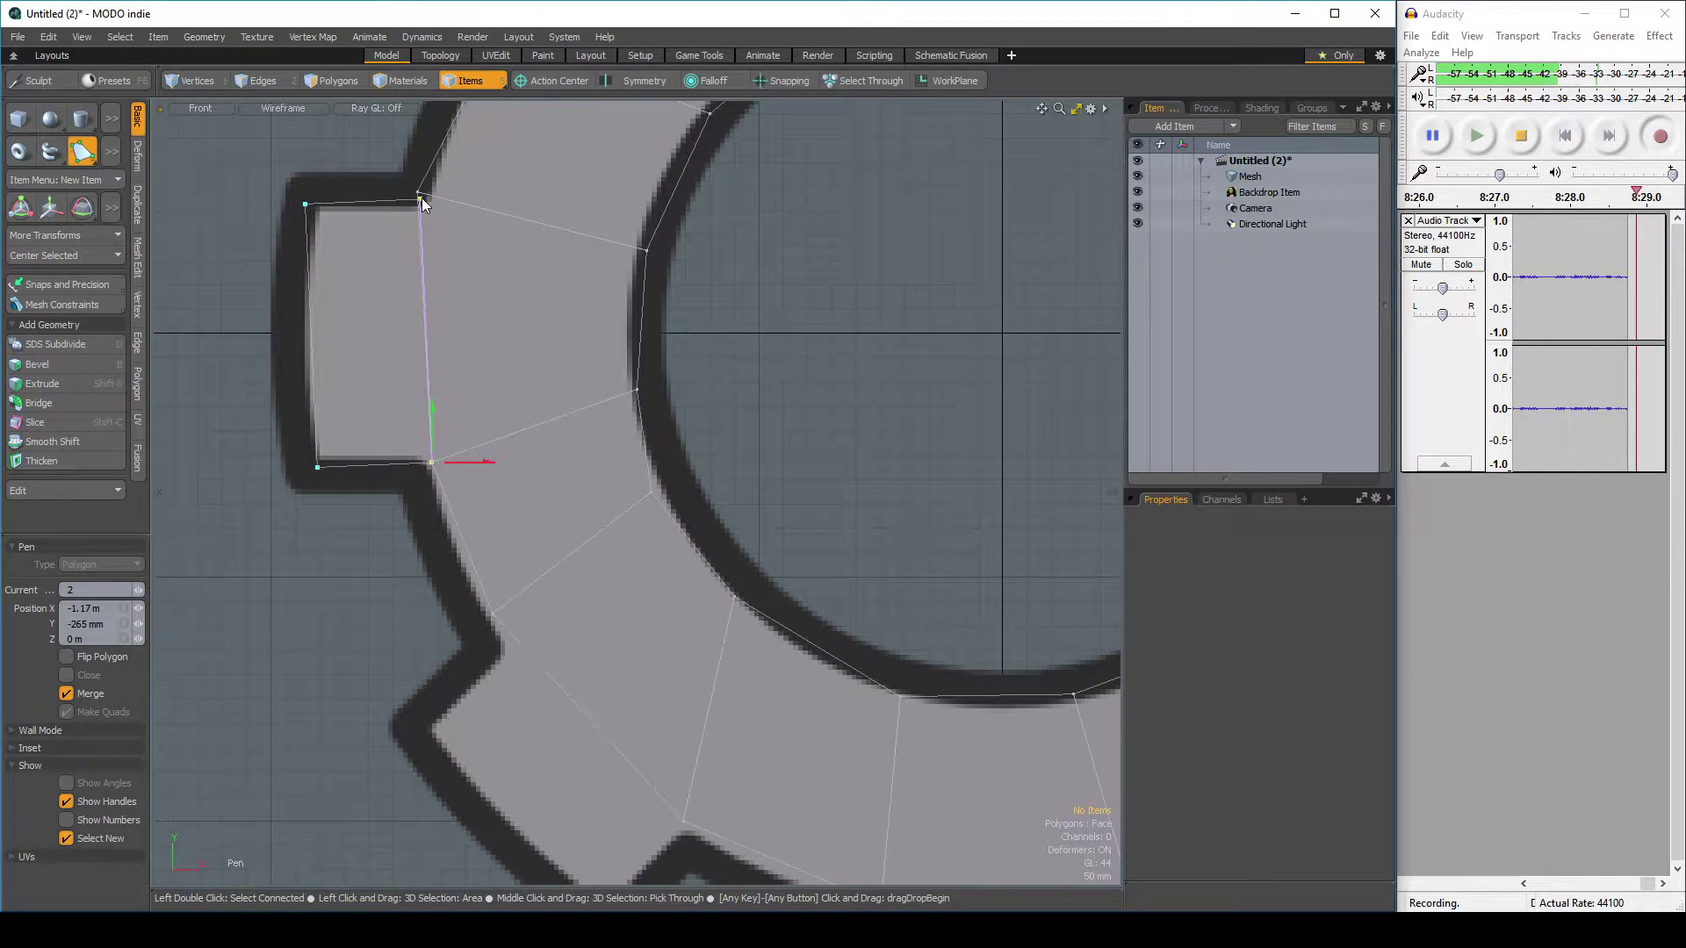
Draw a Pen quad over the lower-left tooth, finishing at the ring's upper base corner near X -1.045 m, Y -575 mm
{"action": "scroll", "coordinate": [606, 404], "scroll_direction": "down", "scroll_amount": 2}
{"action": "left_click_drag", "start_coordinate": [629, 583], "coordinate": [579, 453], "text": "alt"}
{"action": "scroll", "coordinate": [579, 453], "scroll_direction": "up", "scroll_amount": 2}
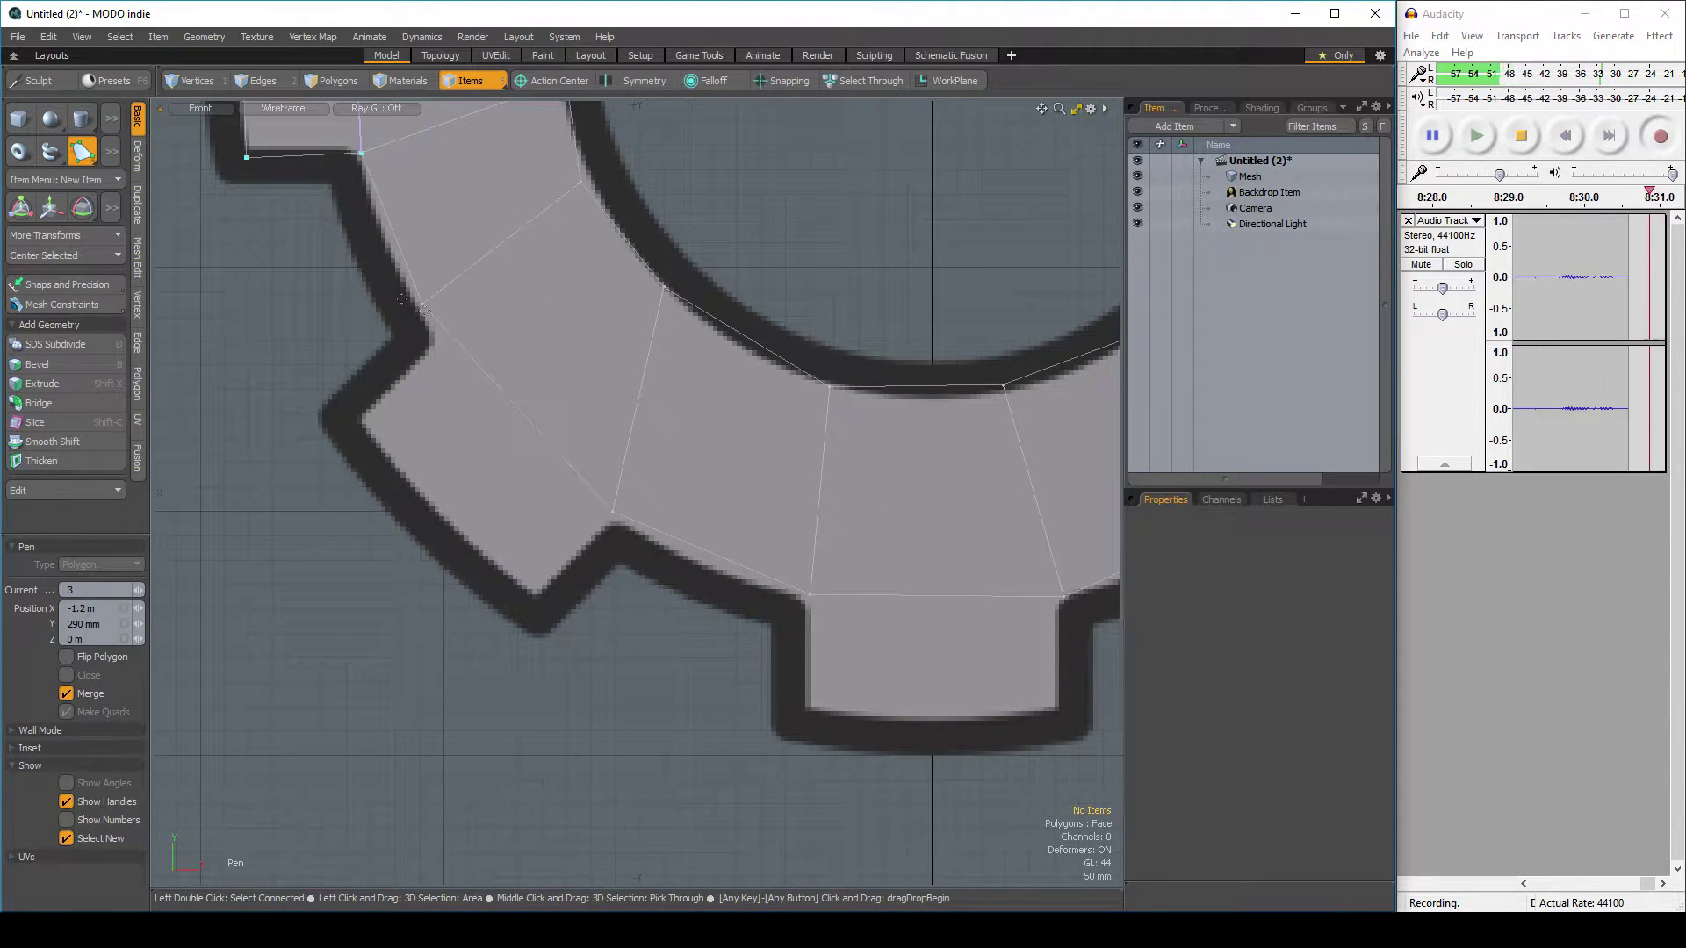
{"action": "left_click", "coordinate": [81, 151]}
{"action": "scroll", "coordinate": [290, 386], "scroll_direction": "down", "scroll_amount": 5}
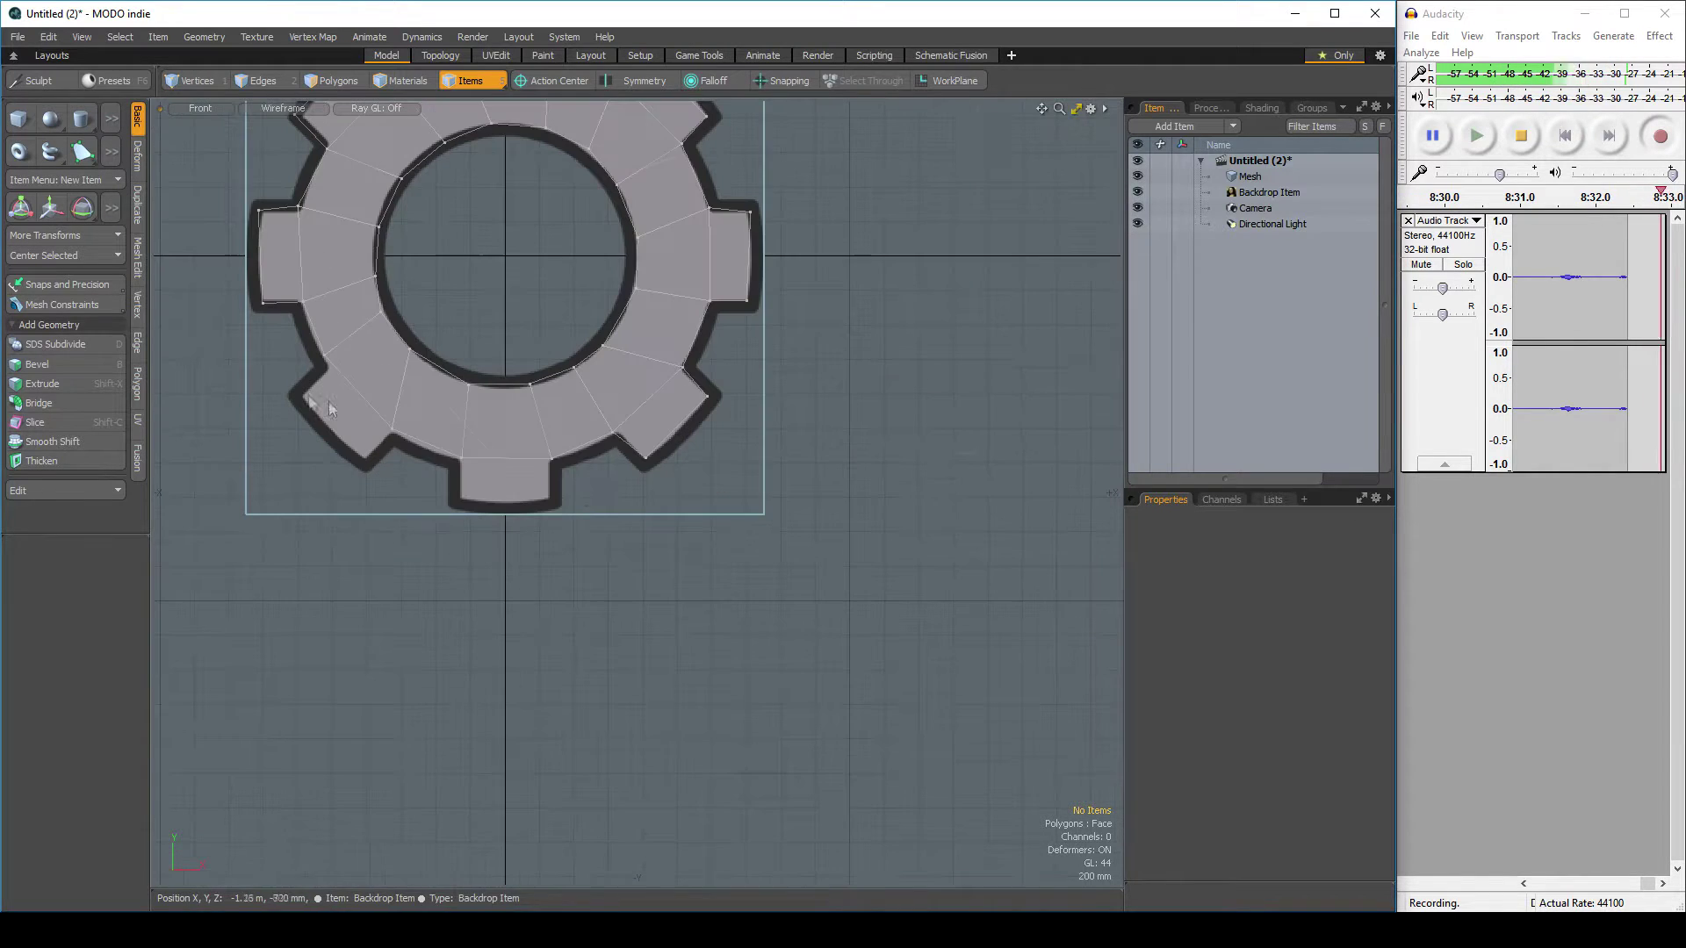
{"action": "left_click", "coordinate": [81, 151]}
{"action": "scroll", "coordinate": [313, 454], "scroll_direction": "up", "scroll_amount": 2}
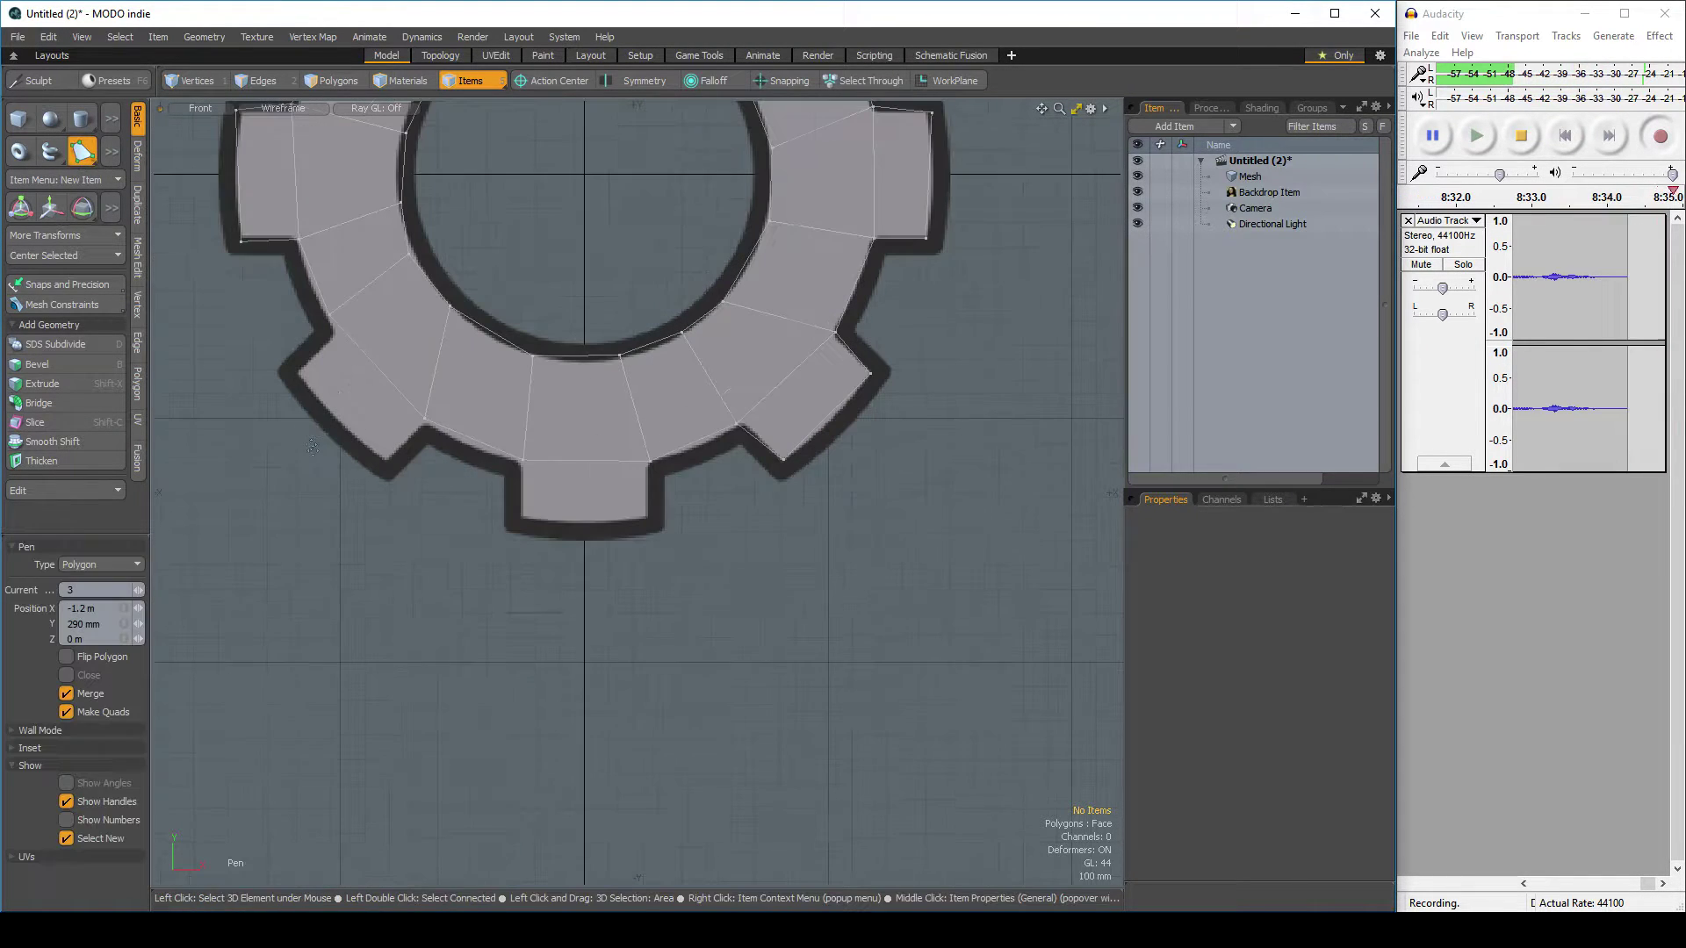
{"action": "left_click", "coordinate": [300, 371]}
{"action": "left_click", "coordinate": [389, 456]}
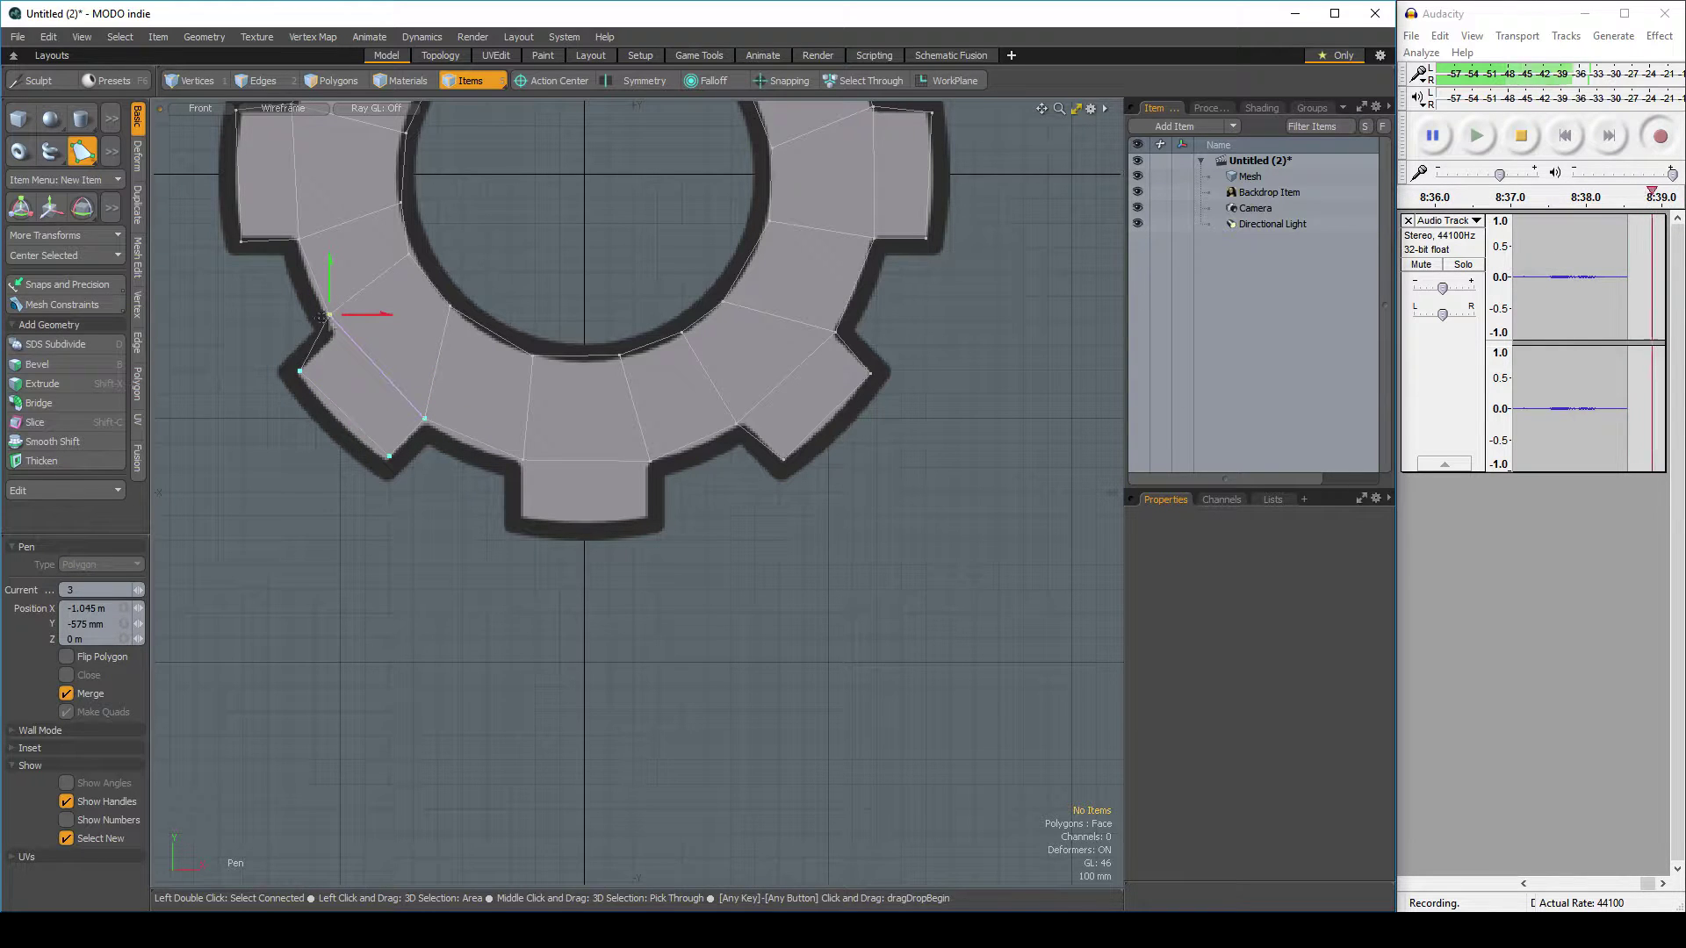
{"action": "left_click", "coordinate": [79, 156]}
Draw a Pen quad over the bottom tooth with one tip at about X 265 mm, Y -1.395 m, finishing at the base corner near X -250 mm, Y -1.17 m
{"action": "left_click", "coordinate": [82, 155]}
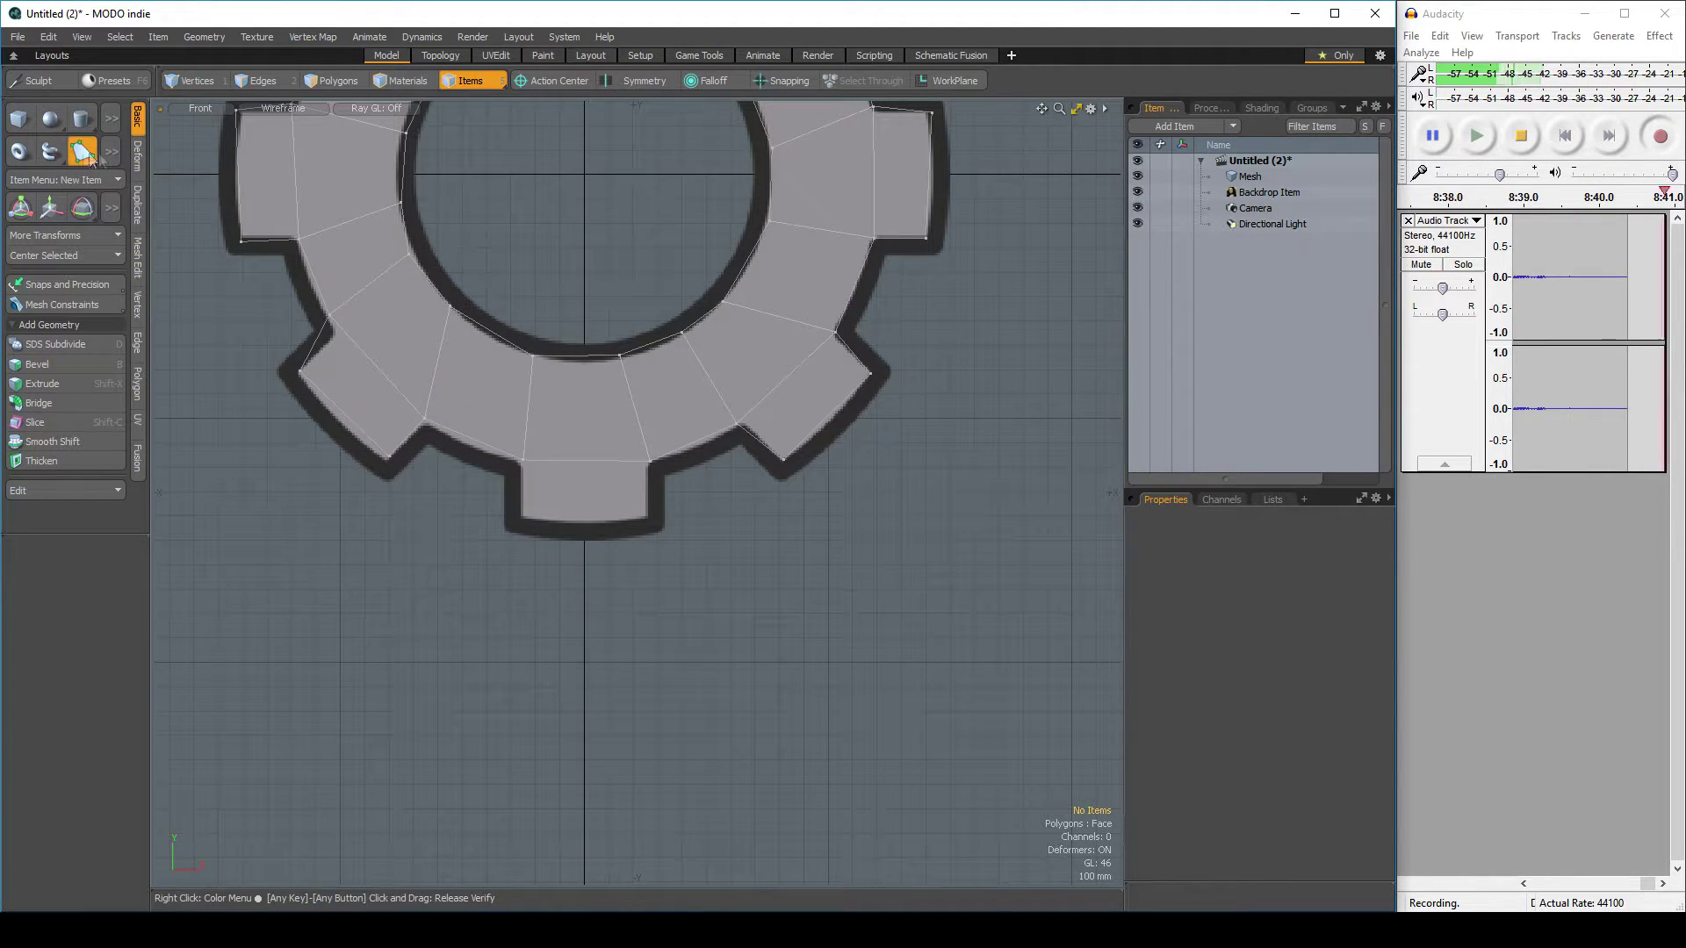
{"action": "left_click", "coordinate": [82, 154]}
{"action": "left_click", "coordinate": [522, 517]}
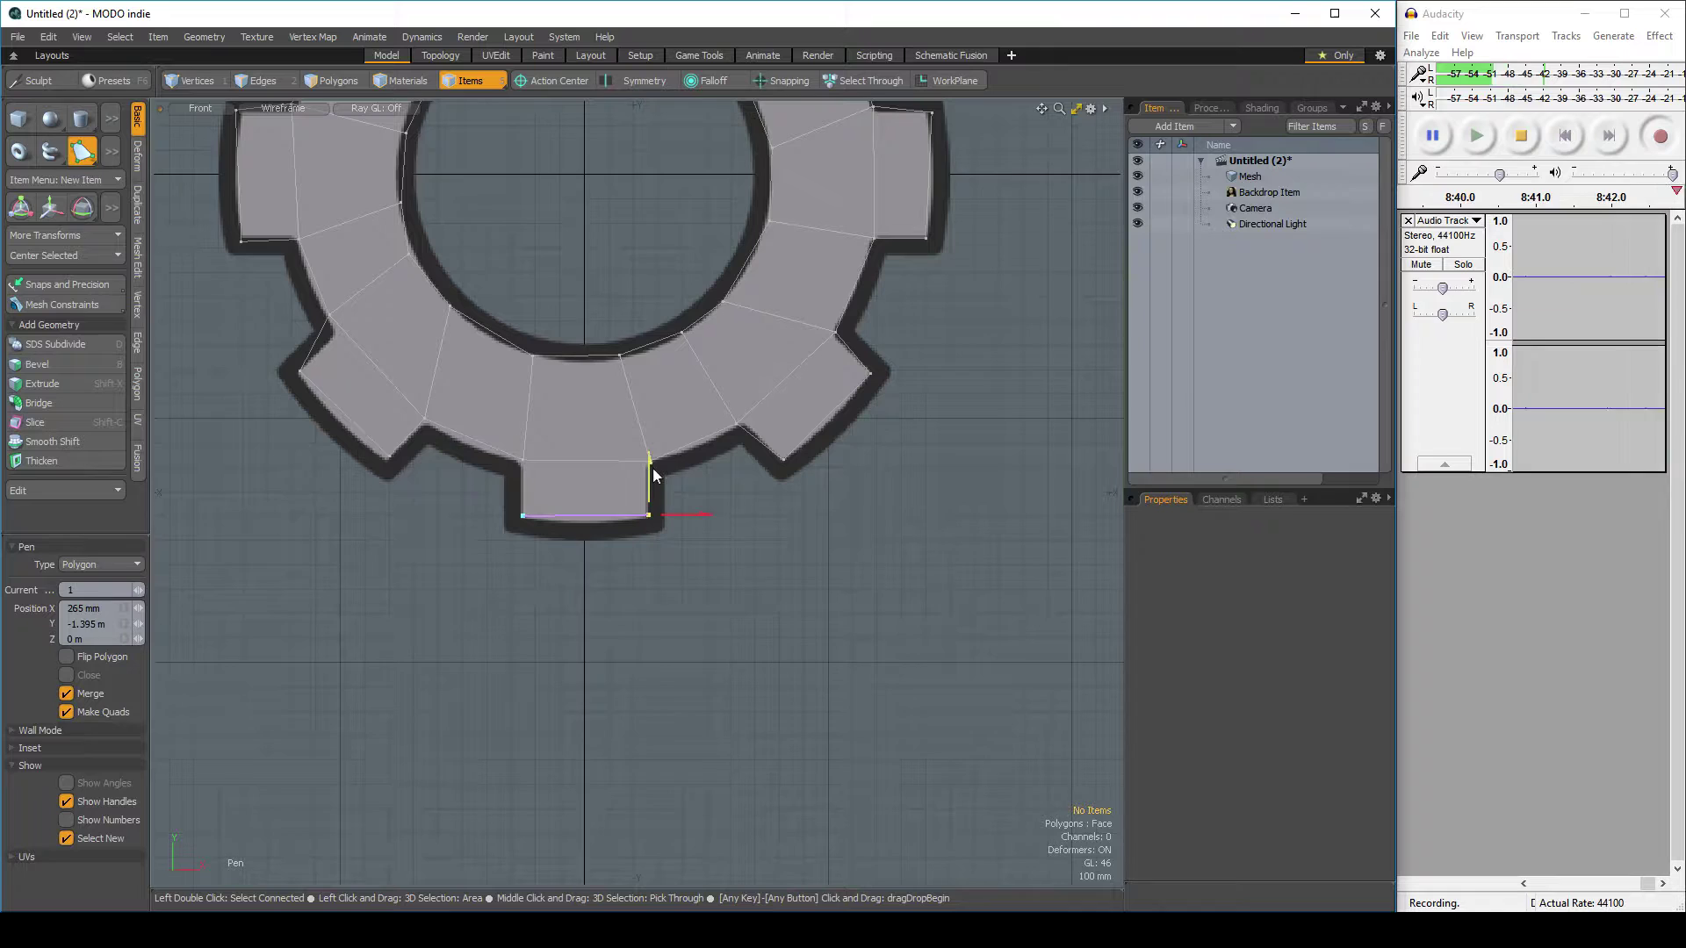
{"action": "scroll", "coordinate": [623, 463], "scroll_direction": "up", "scroll_amount": 3}
{"action": "left_click", "coordinate": [560, 400]}
{"action": "left_click", "coordinate": [205, 402]}
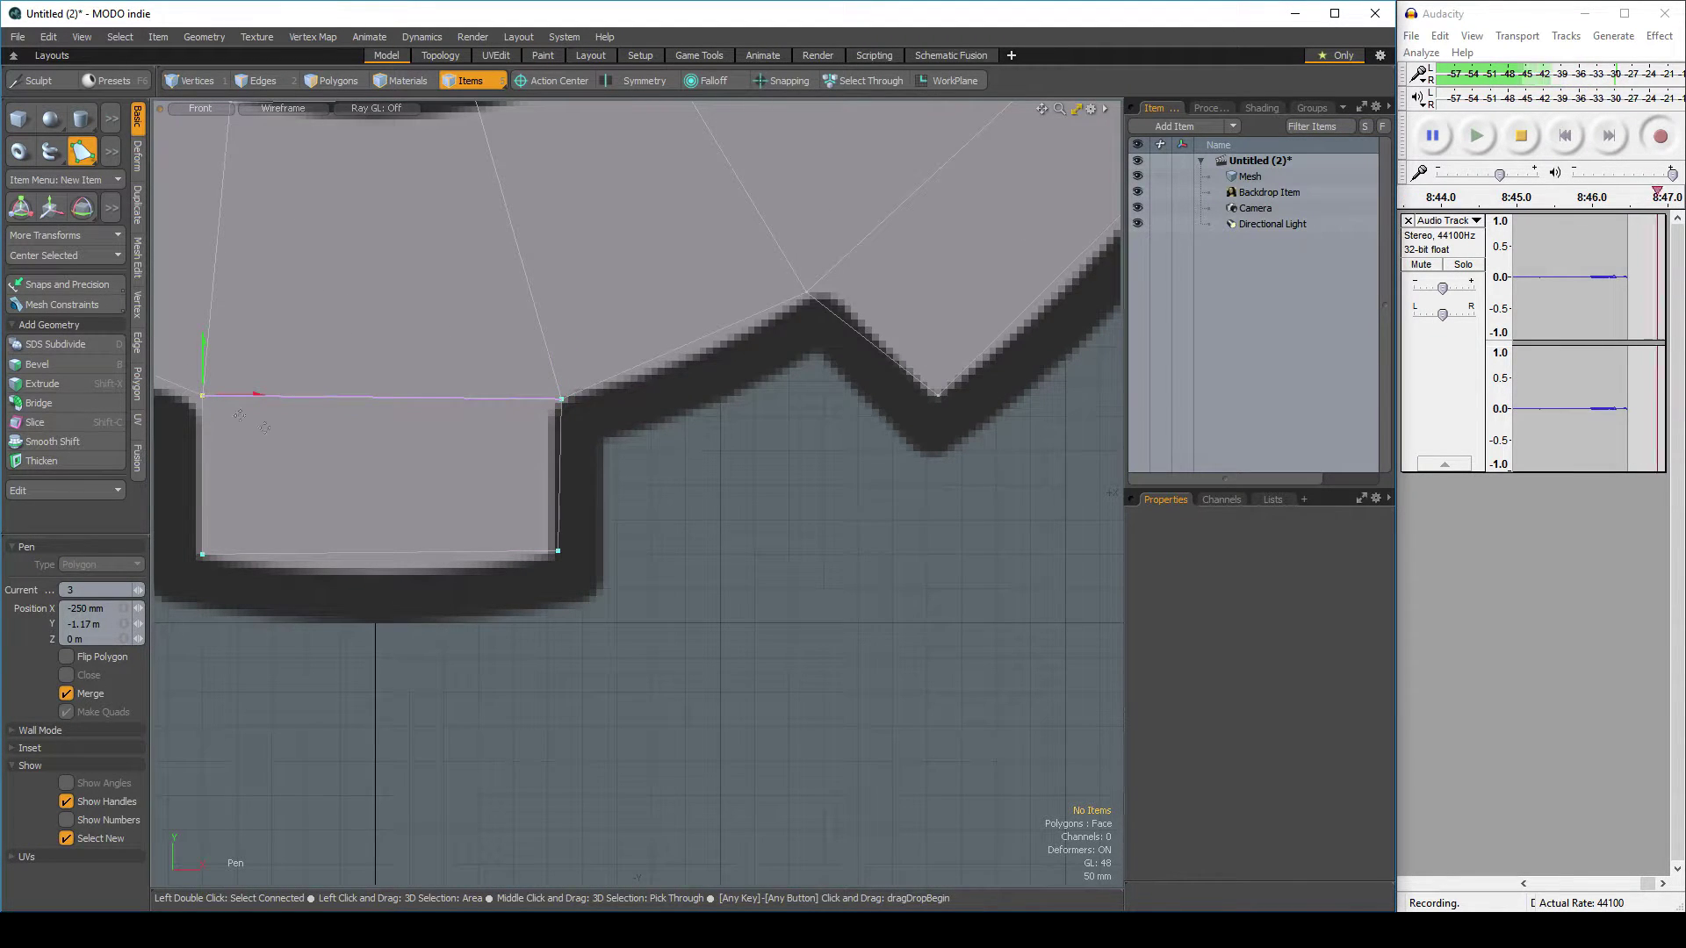
{"action": "scroll", "coordinate": [667, 511], "scroll_direction": "down", "scroll_amount": 2}
{"action": "key", "text": "space"}
{"action": "scroll", "coordinate": [677, 449], "scroll_direction": "down", "scroll_amount": 2}
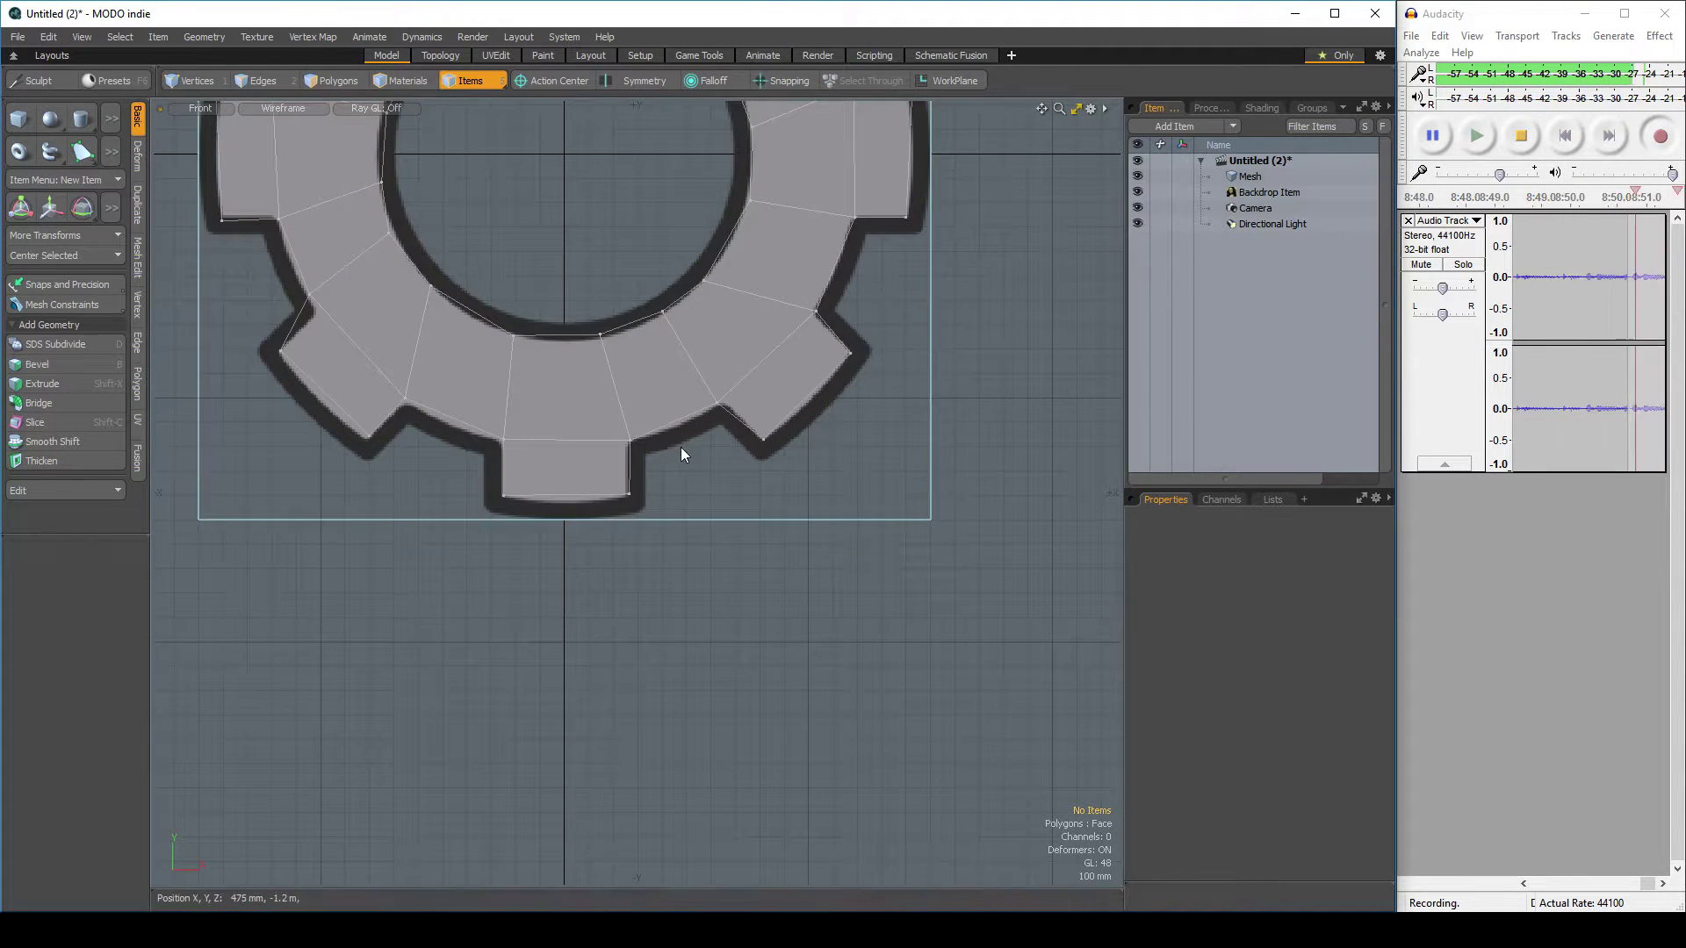
Move the lower-right tooth's lower base corner vertex by about X 26 mm, Y -10 mm onto the backdrop outline
{"action": "middle_click_drag", "start_coordinate": [532, 376], "coordinate": [400, 426]}
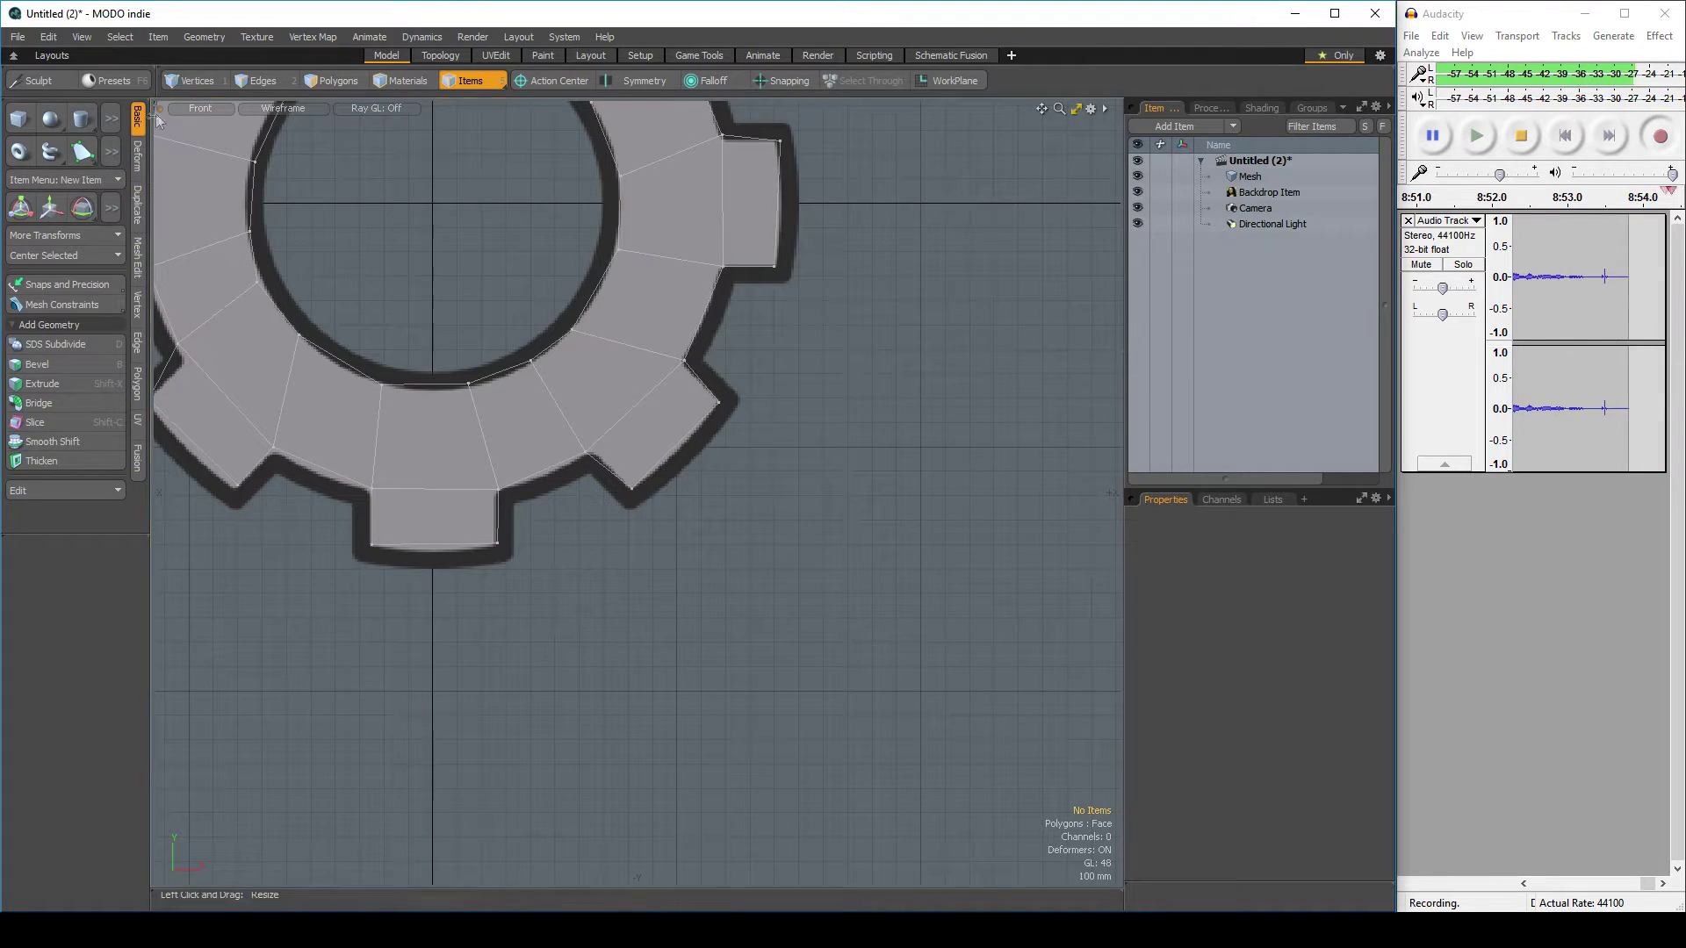
{"action": "left_click", "coordinate": [195, 81]}
{"action": "scroll", "coordinate": [485, 447], "scroll_direction": "up", "scroll_amount": 2}
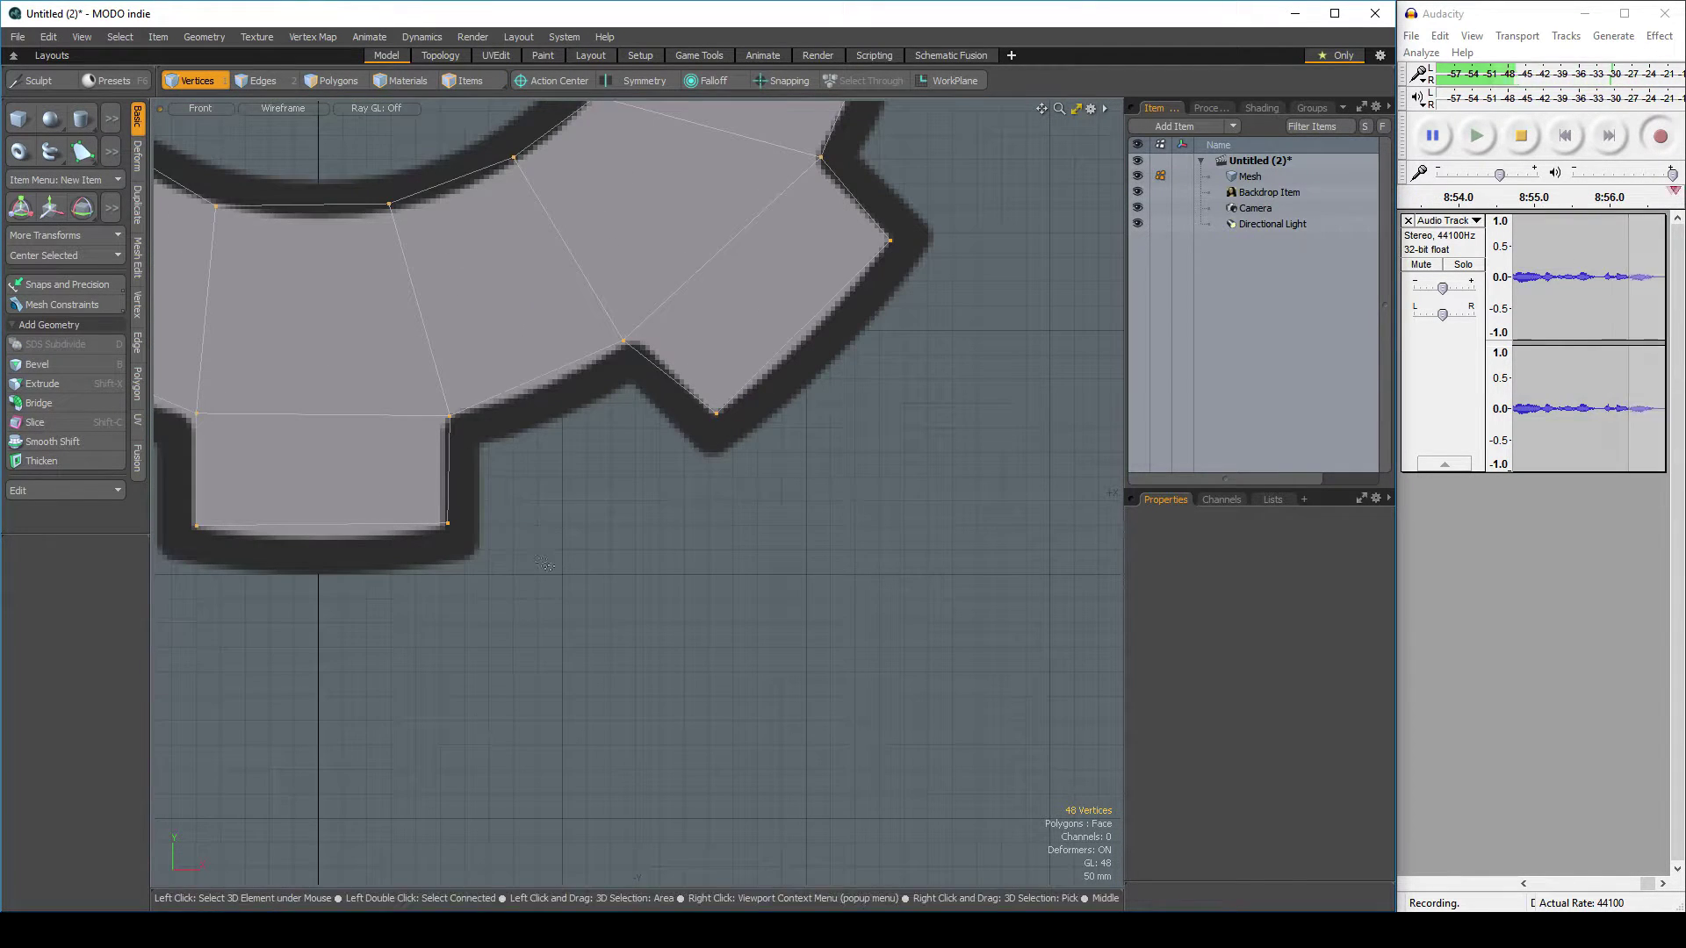
{"action": "right_click_drag", "start_coordinate": [584, 368], "coordinate": [680, 368]}
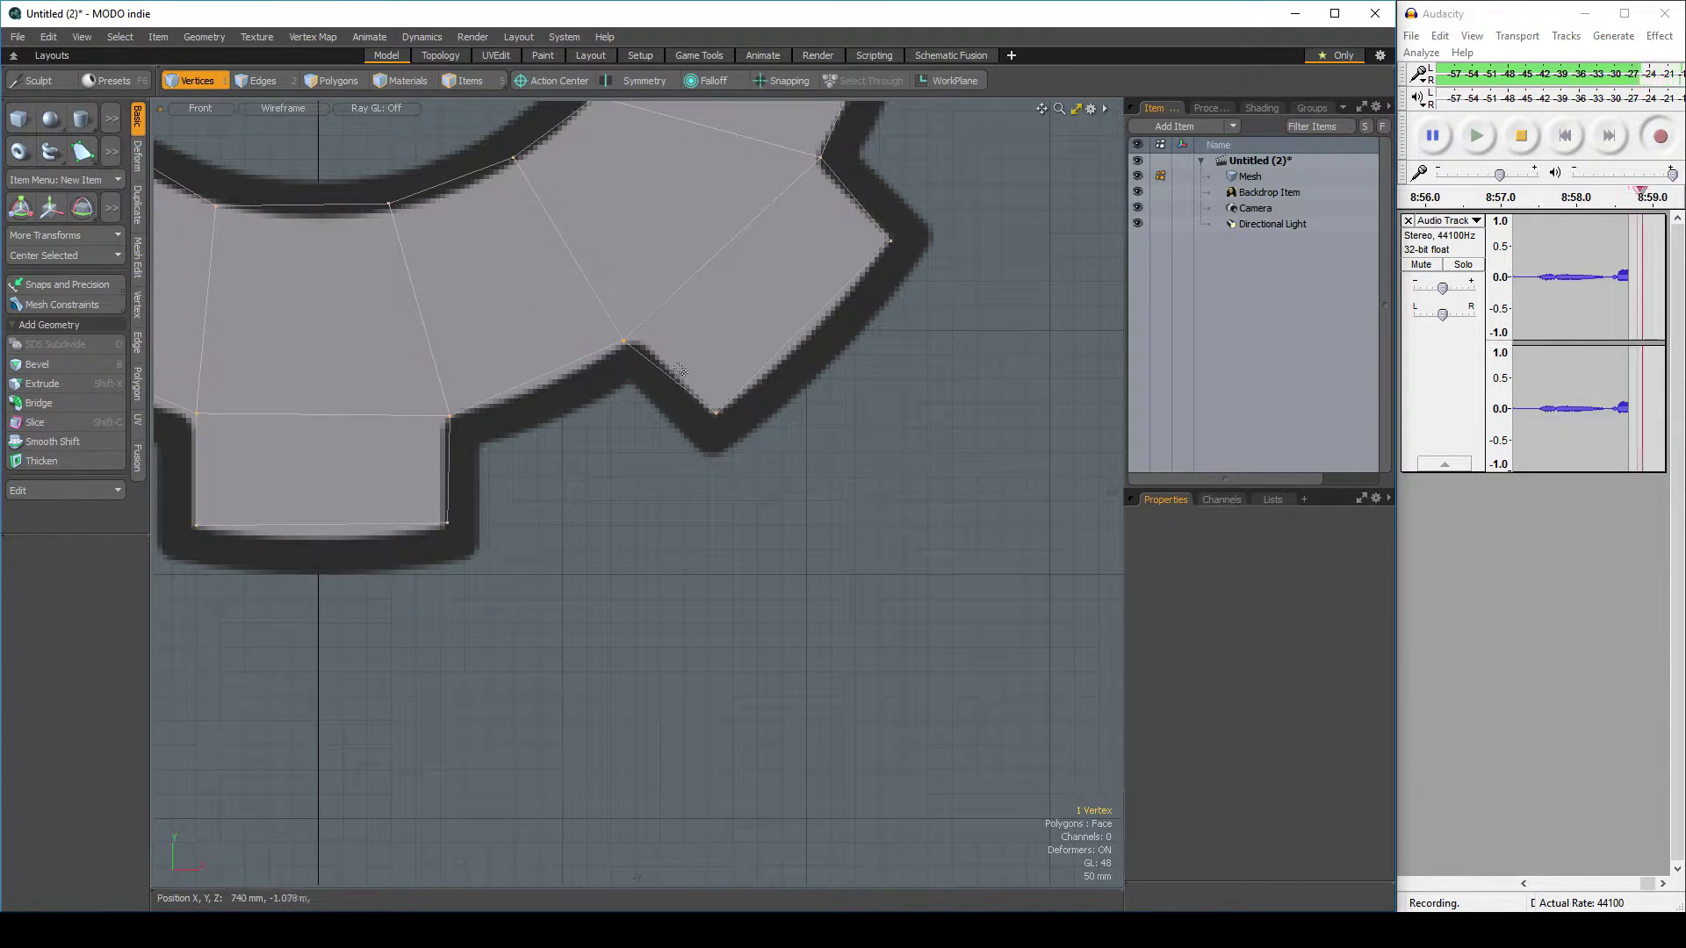
{"action": "key", "text": "w"}
{"action": "left_click_drag", "start_coordinate": [717, 340], "coordinate": [730, 340]}
{"action": "left_click_drag", "start_coordinate": [639, 243], "coordinate": [639, 247]}
{"action": "scroll", "coordinate": [628, 313], "scroll_direction": "down", "scroll_amount": 2}
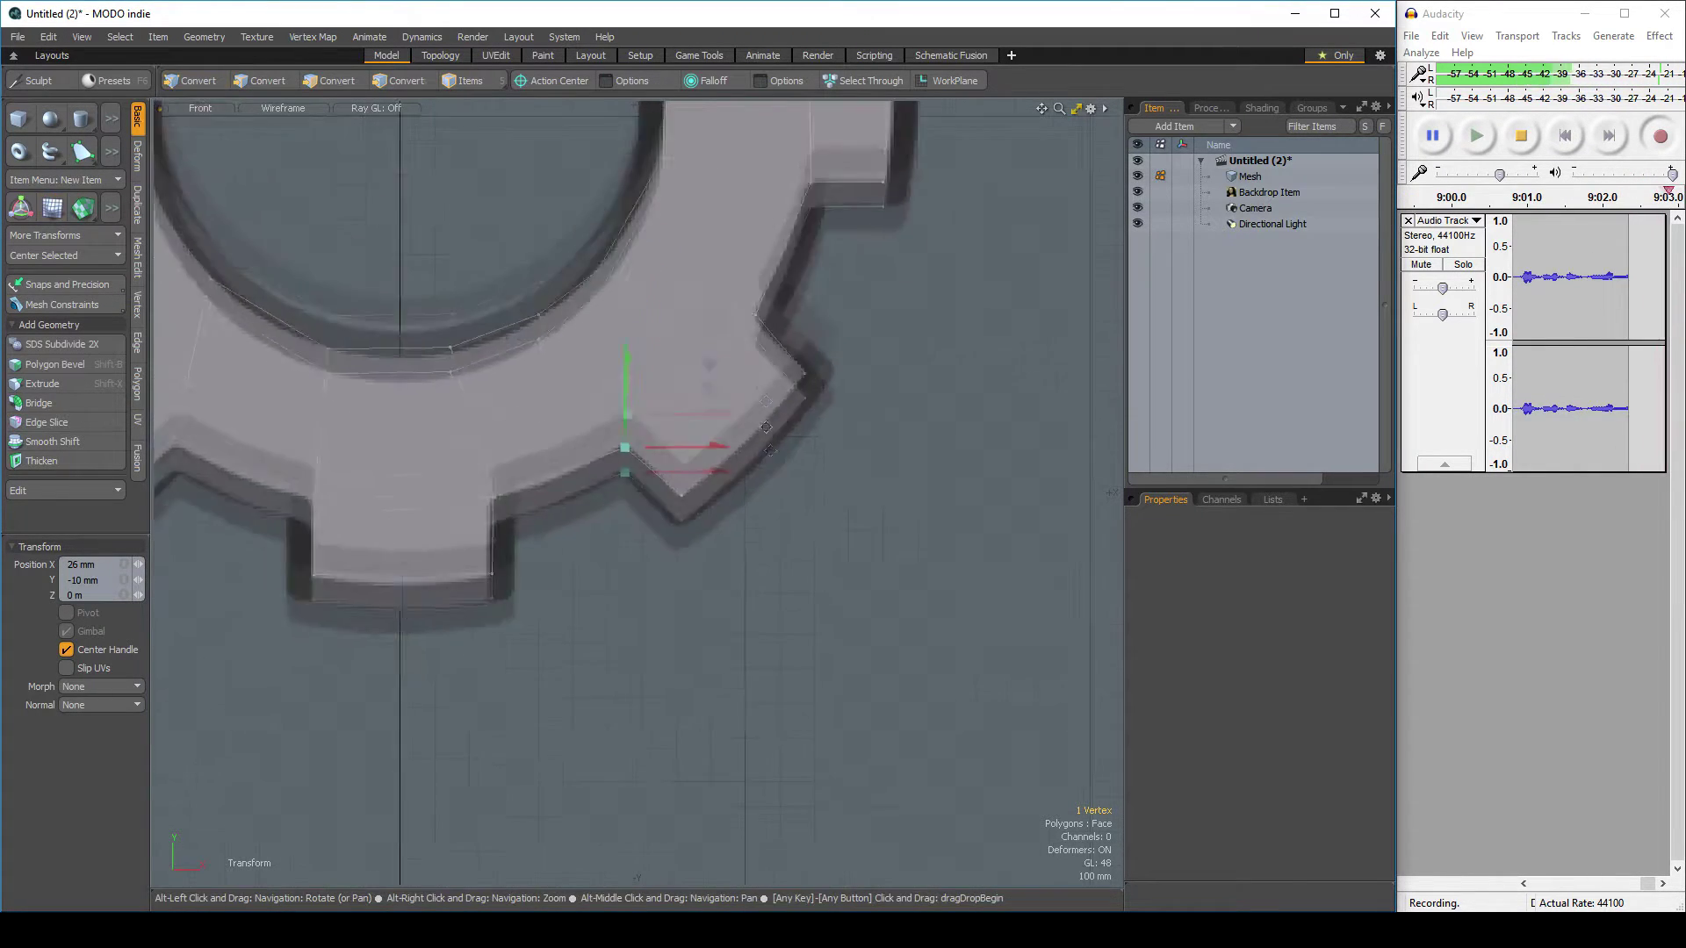
Undo the stray edit and shift the right tooth's upper outer corner vertex by about X -20 mm, with a 5 mm correction
{"action": "left_click_drag", "start_coordinate": [992, 136], "coordinate": [974, 196]}
{"action": "key", "text": "ctrl+z"}
{"action": "key", "text": "space"}
{"action": "left_click_drag", "start_coordinate": [1043, 153], "coordinate": [963, 151]}
{"action": "right_click_drag", "start_coordinate": [965, 151], "coordinate": [999, 231]}
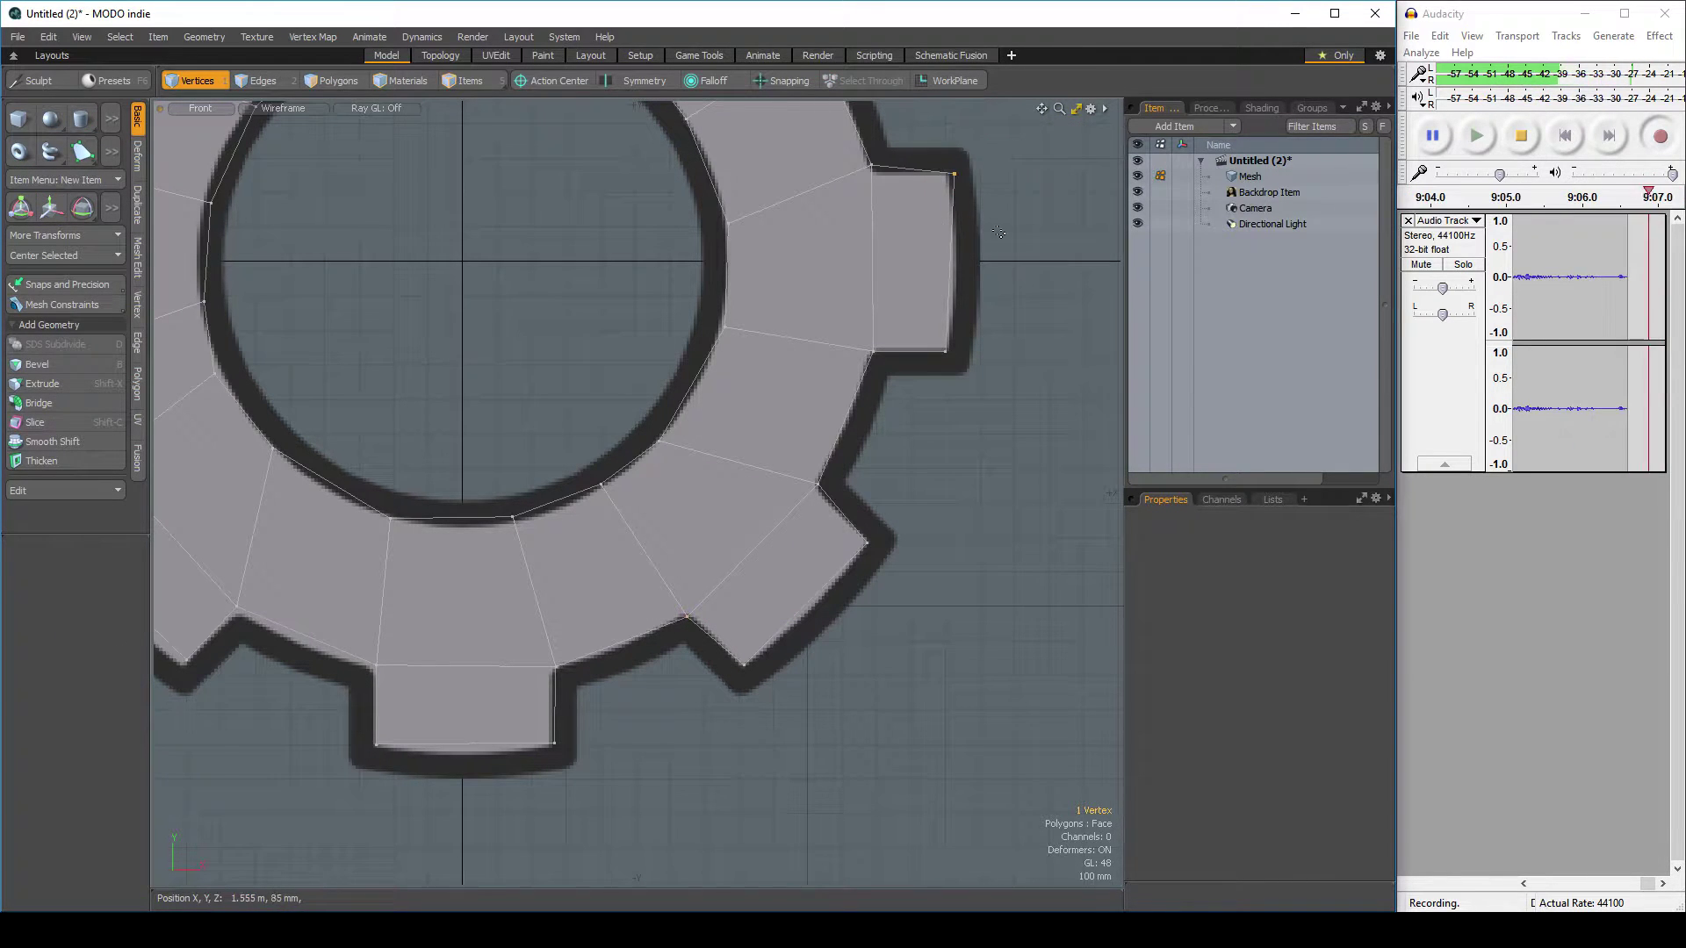
{"action": "key", "text": "w"}
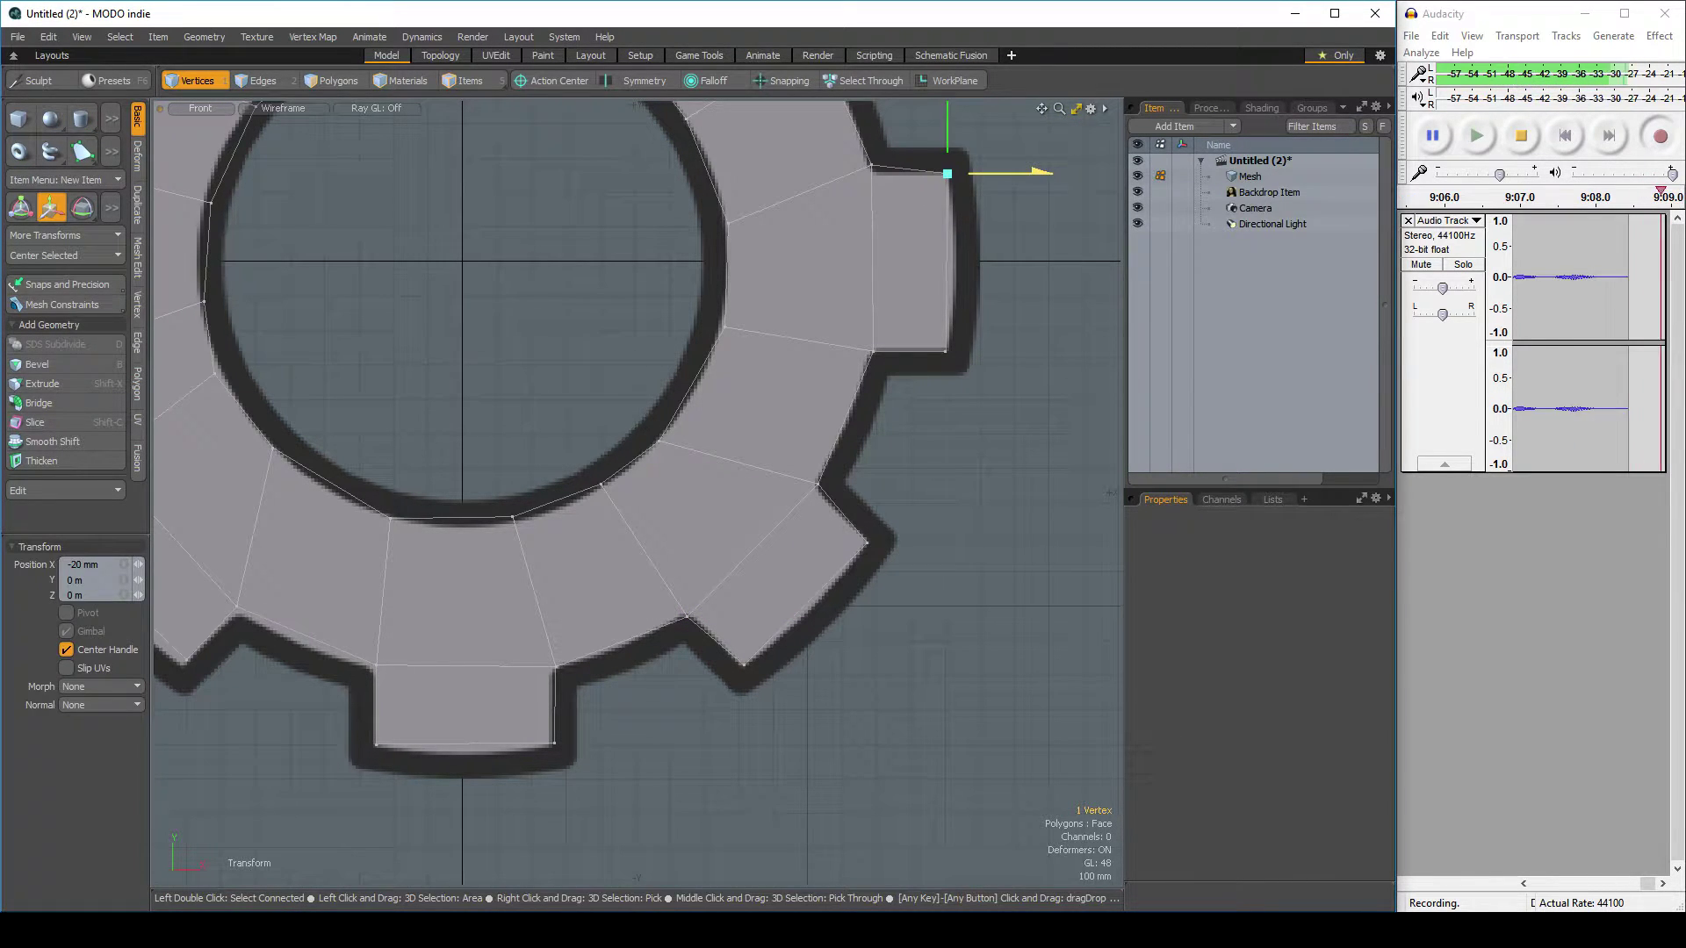
{"action": "mouse_move", "coordinate": [877, 143]}
{"action": "left_mouse_down"}
{"action": "mouse_move", "coordinate": [863, 139]}
{"action": "mouse_move", "coordinate": [881, 139]}
{"action": "left_mouse_up"}
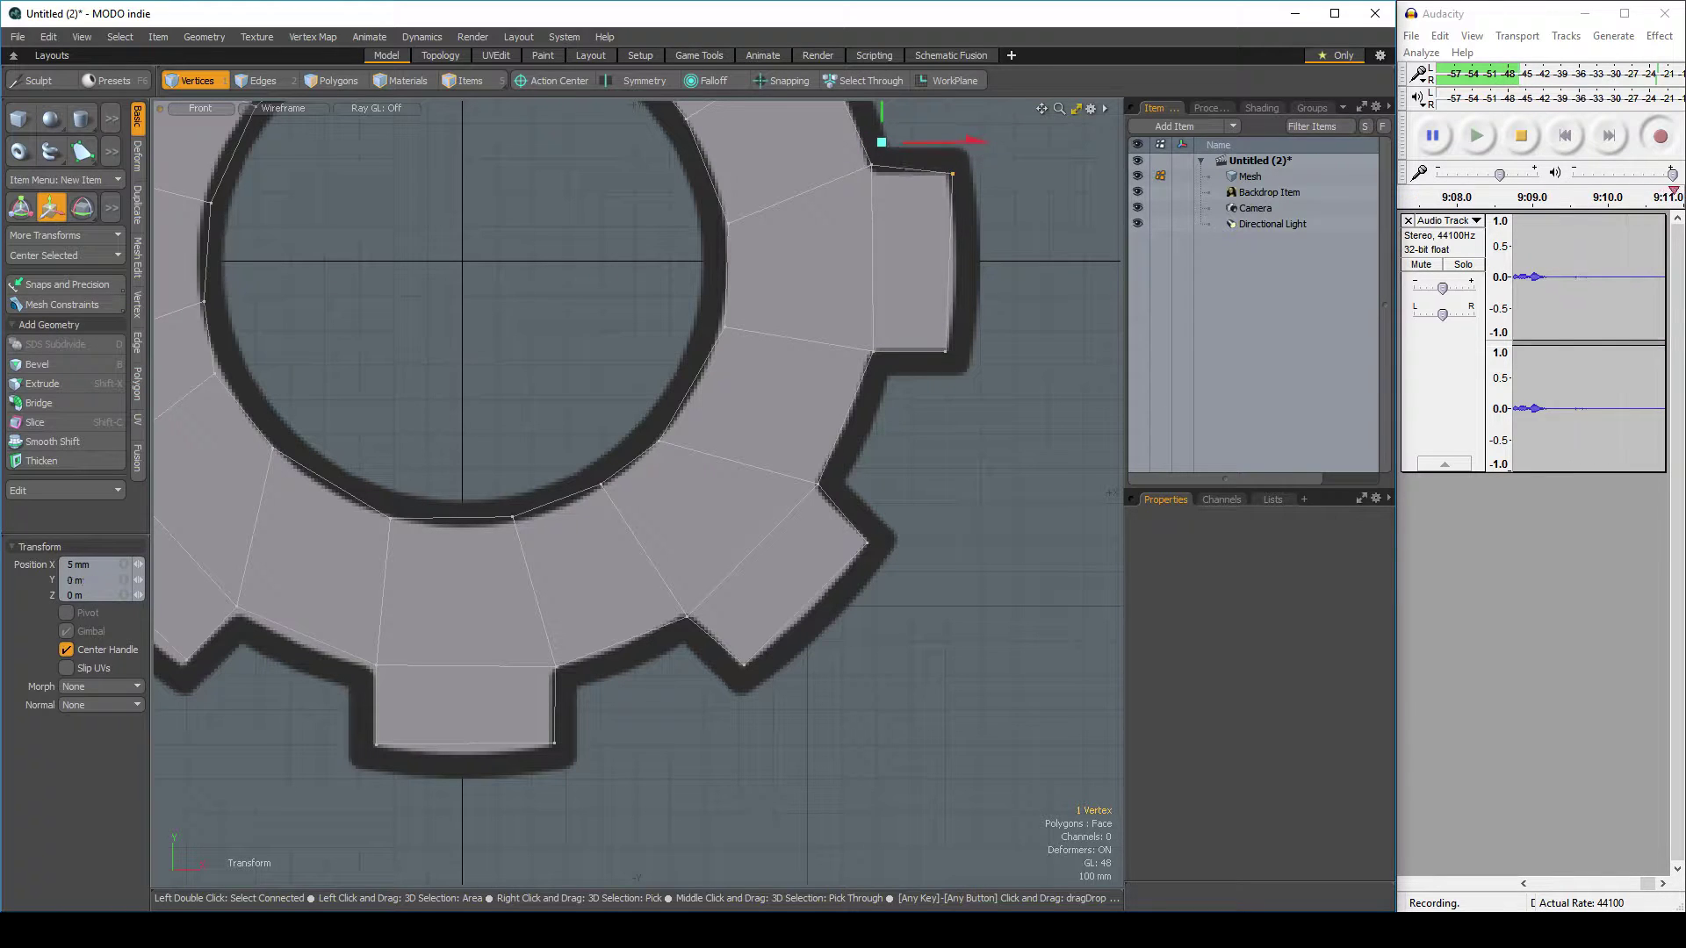
Move the right tooth's upper base corner vertex by about -25 mm in Y to level the tooth's upper edge
{"action": "key", "text": "q"}
{"action": "mouse_move", "coordinate": [902, 151]}
{"action": "right_mouse_down"}
{"action": "mouse_move", "coordinate": [864, 158]}
{"action": "mouse_move", "coordinate": [897, 197]}
{"action": "right_mouse_up"}
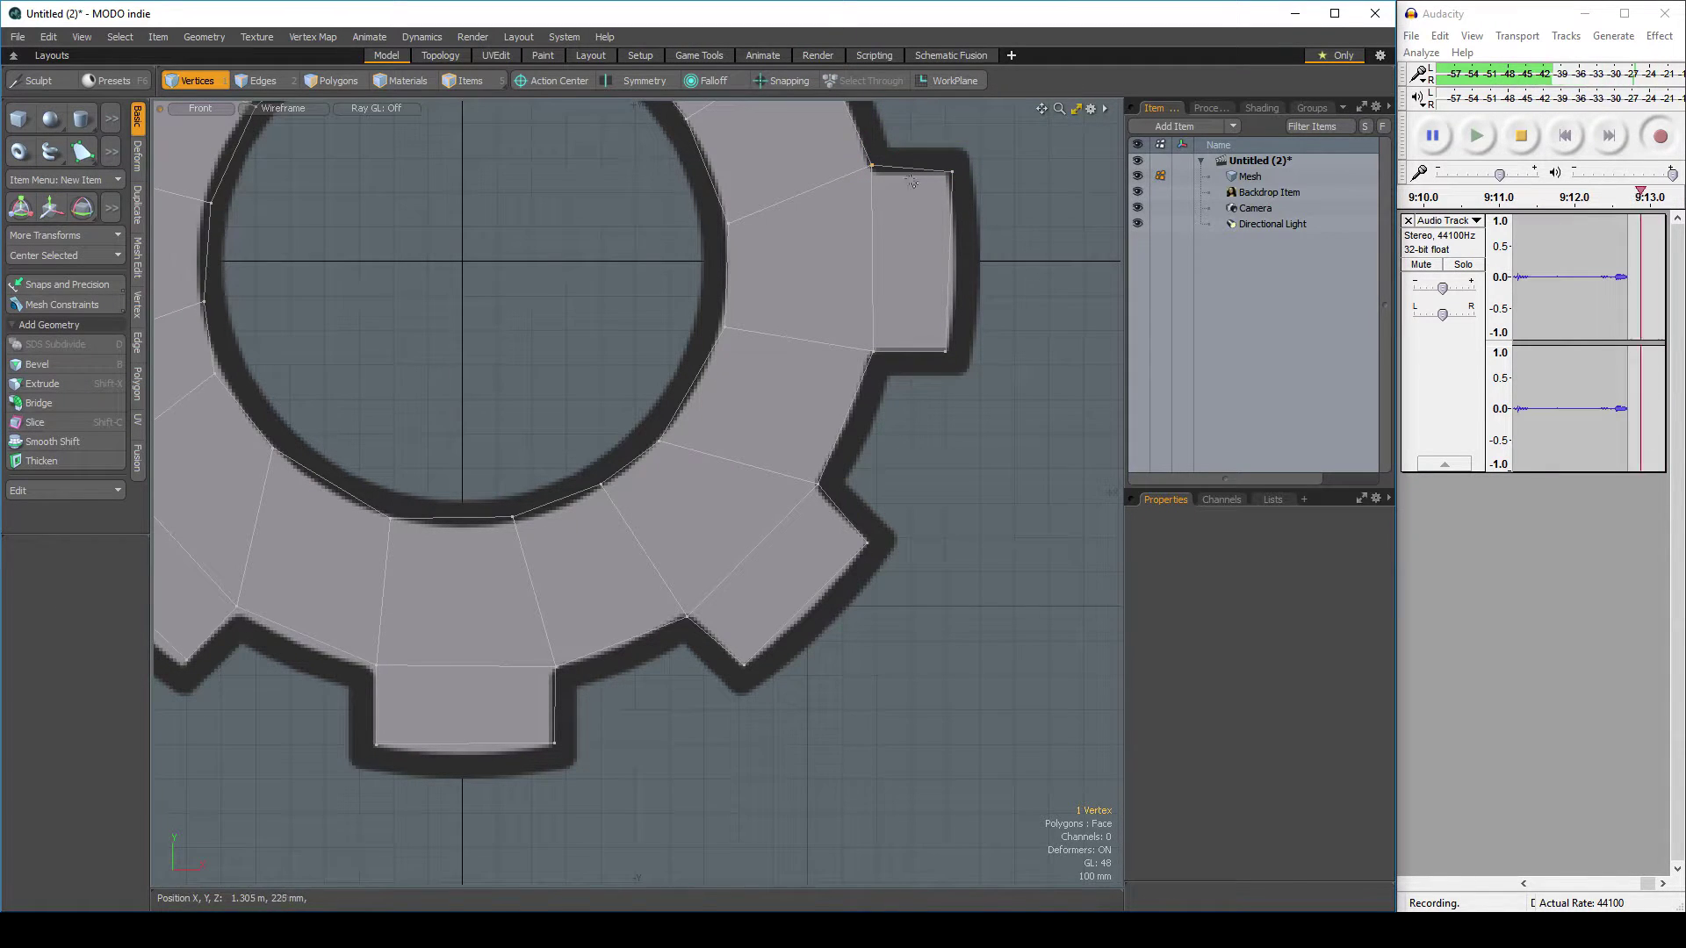
{"action": "key", "text": "w"}
{"action": "left_click_drag", "start_coordinate": [874, 118], "coordinate": [875, 124]}
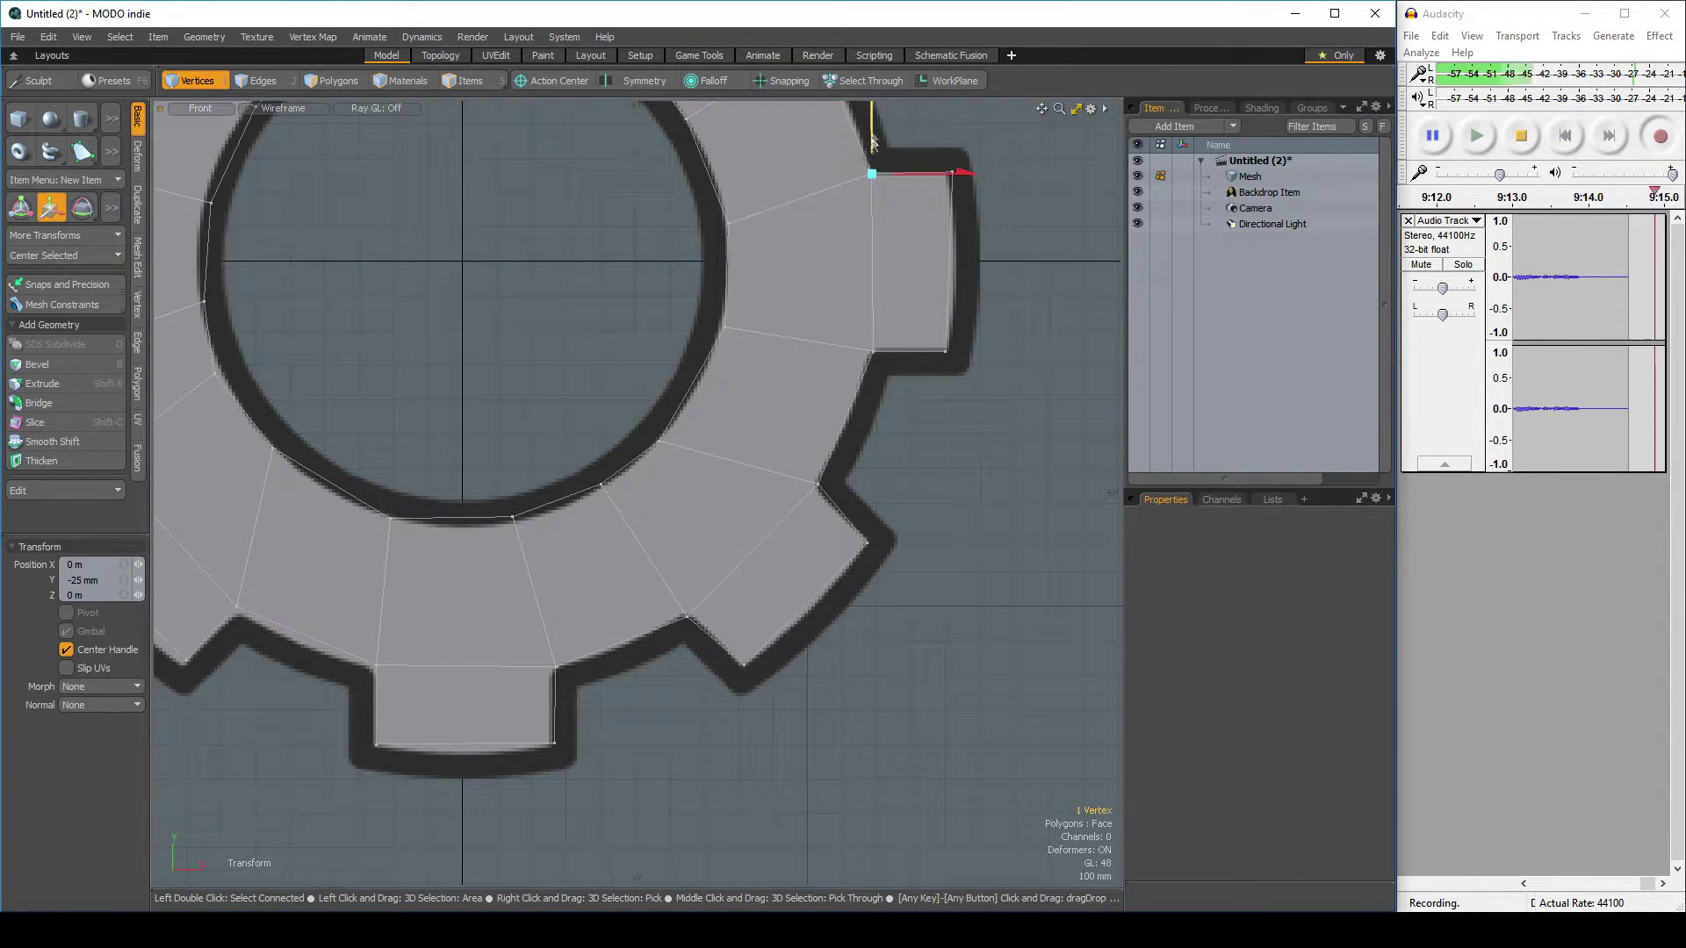
{"action": "key", "text": "q"}
Move the lower-left tooth's upper base corner vertex down and slightly inward onto the notch of the backdrop outline
{"action": "scroll", "coordinate": [491, 486], "scroll_direction": "down", "scroll_amount": 2}
{"action": "left_click_drag", "start_coordinate": [492, 486], "coordinate": [747, 401], "text": "alt"}
{"action": "scroll", "coordinate": [664, 531], "scroll_direction": "up", "scroll_amount": 2}
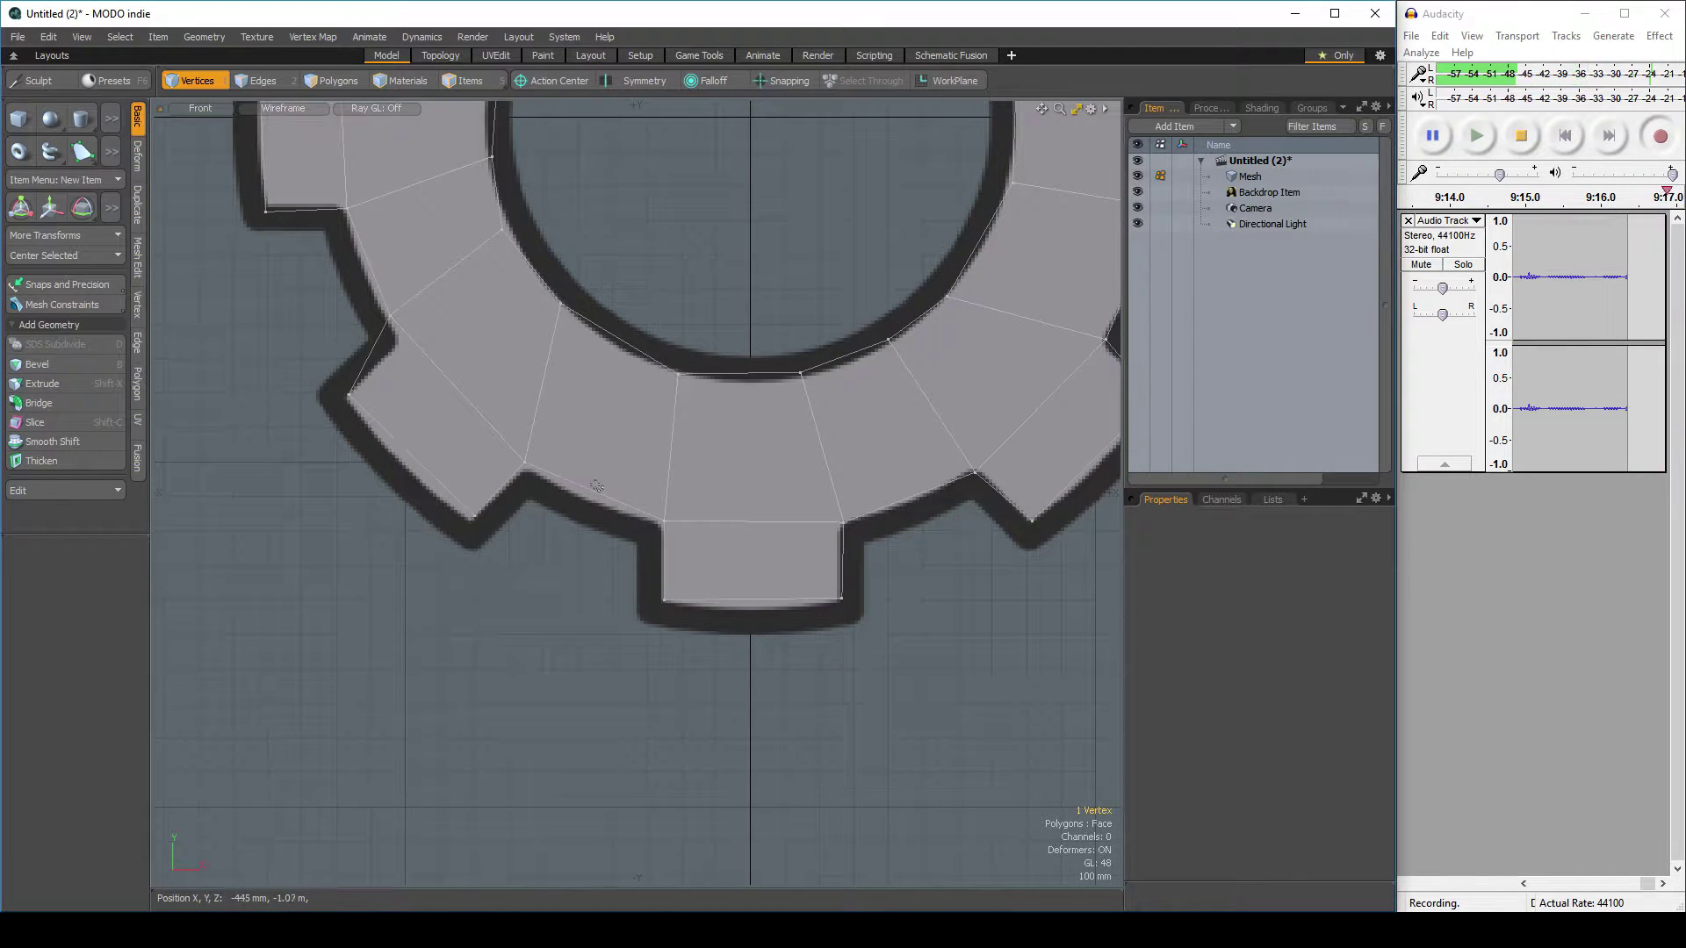
{"action": "key", "text": "w"}
{"action": "key", "text": "space"}
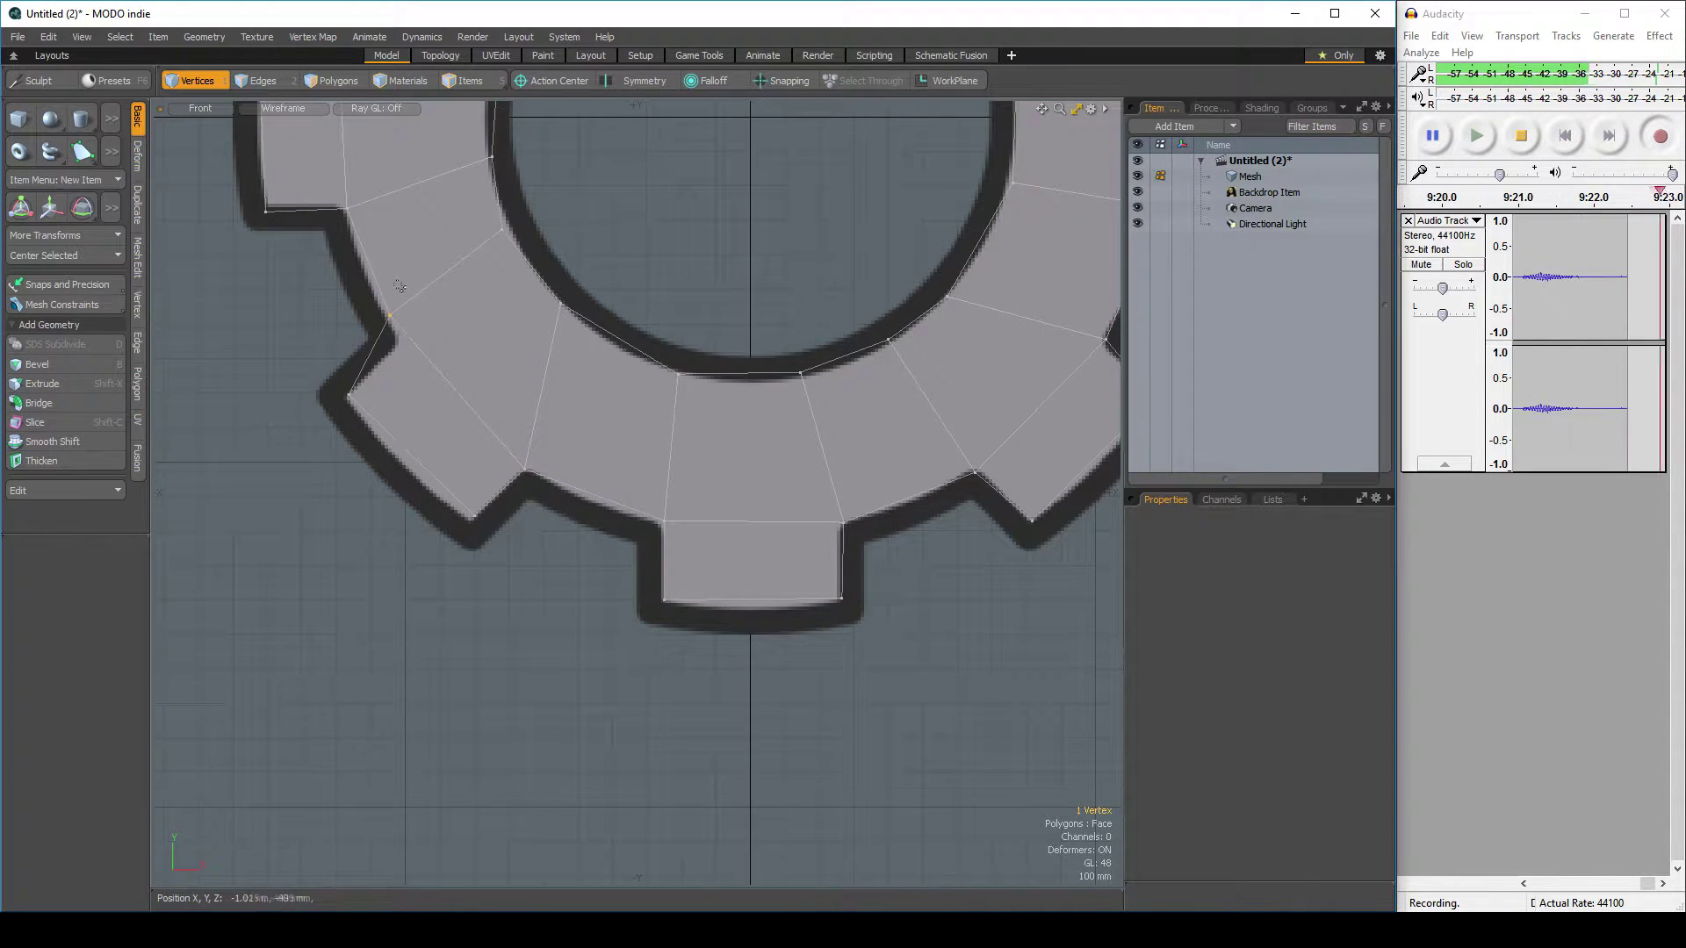
{"action": "key", "text": "w"}
{"action": "left_click_drag", "start_coordinate": [480, 345], "coordinate": [486, 345]}
{"action": "key", "text": "space"}
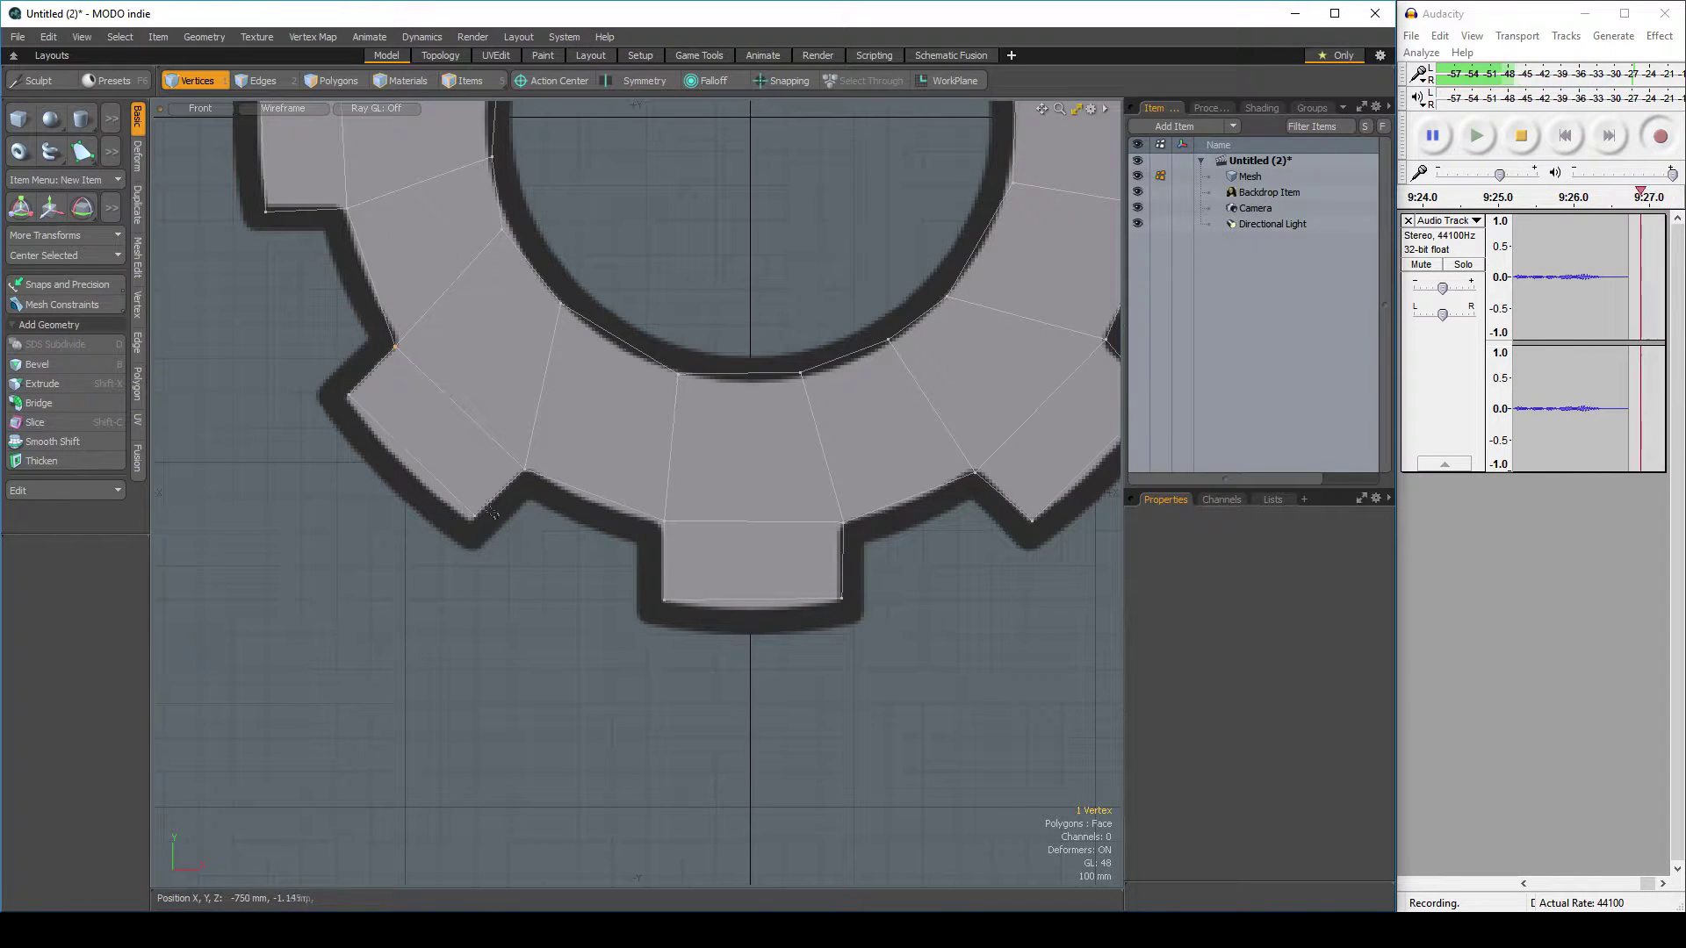
Nudge both outer corner vertices of the lower-left tooth onto the backdrop outline
{"action": "right_click_drag", "start_coordinate": [535, 554], "coordinate": [537, 551]}
{"action": "key", "text": "w"}
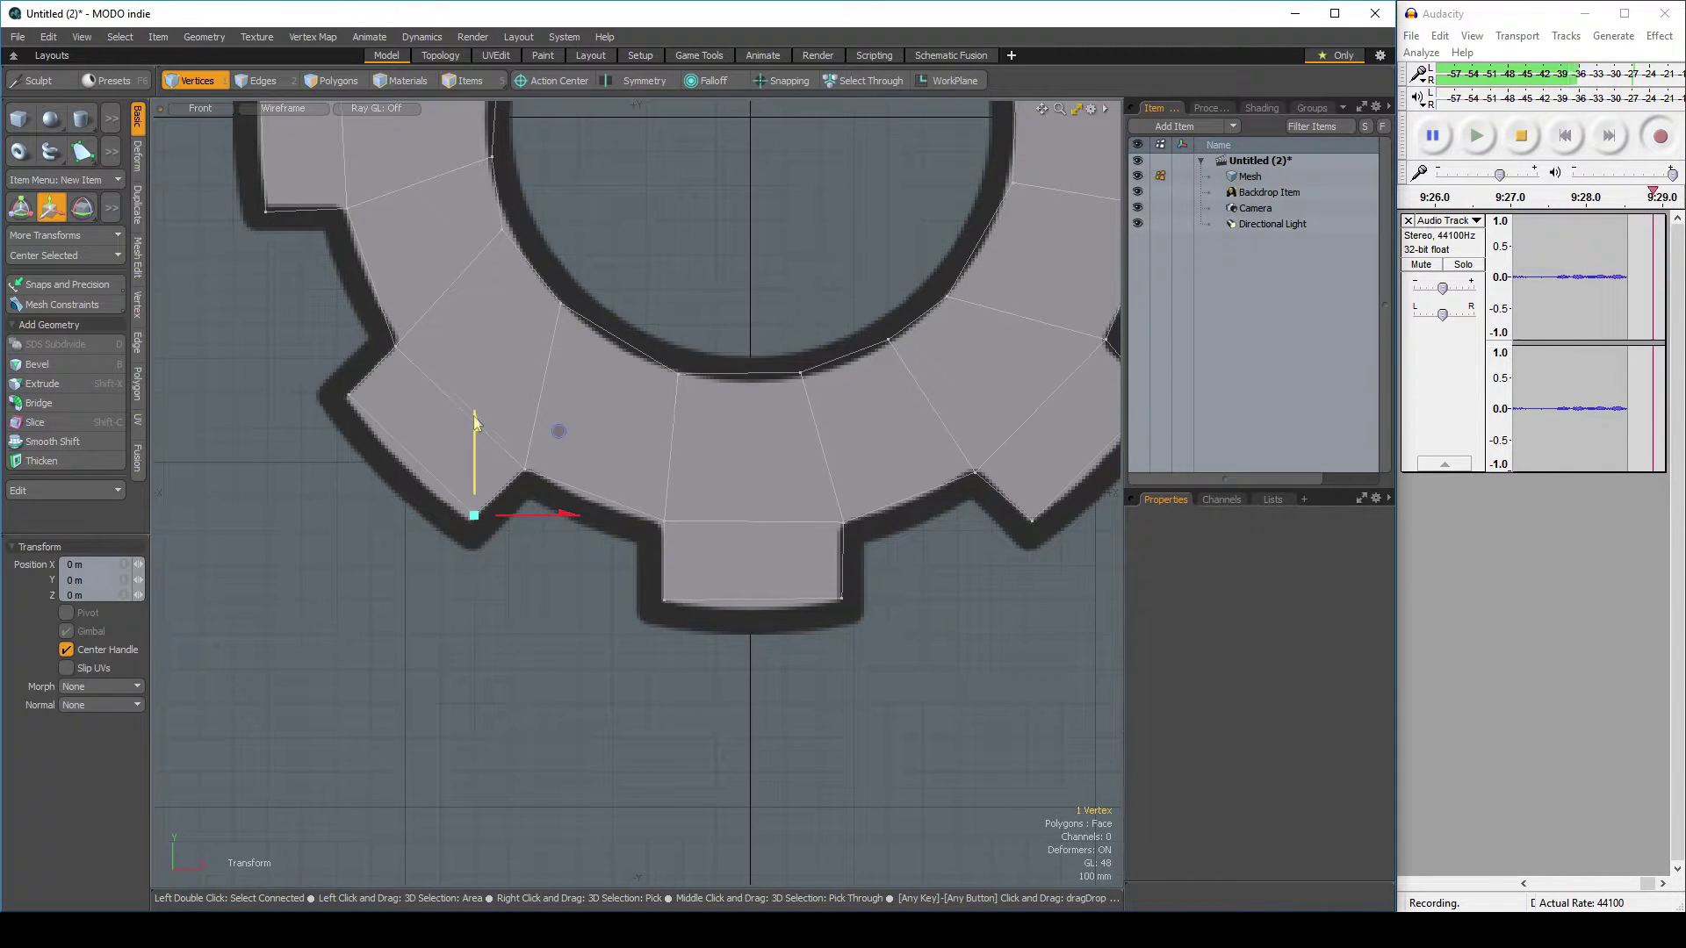
{"action": "left_click_drag", "start_coordinate": [562, 521], "coordinate": [557, 521]}
{"action": "key", "text": "space"}
{"action": "right_click_drag", "start_coordinate": [368, 383], "coordinate": [336, 373]}
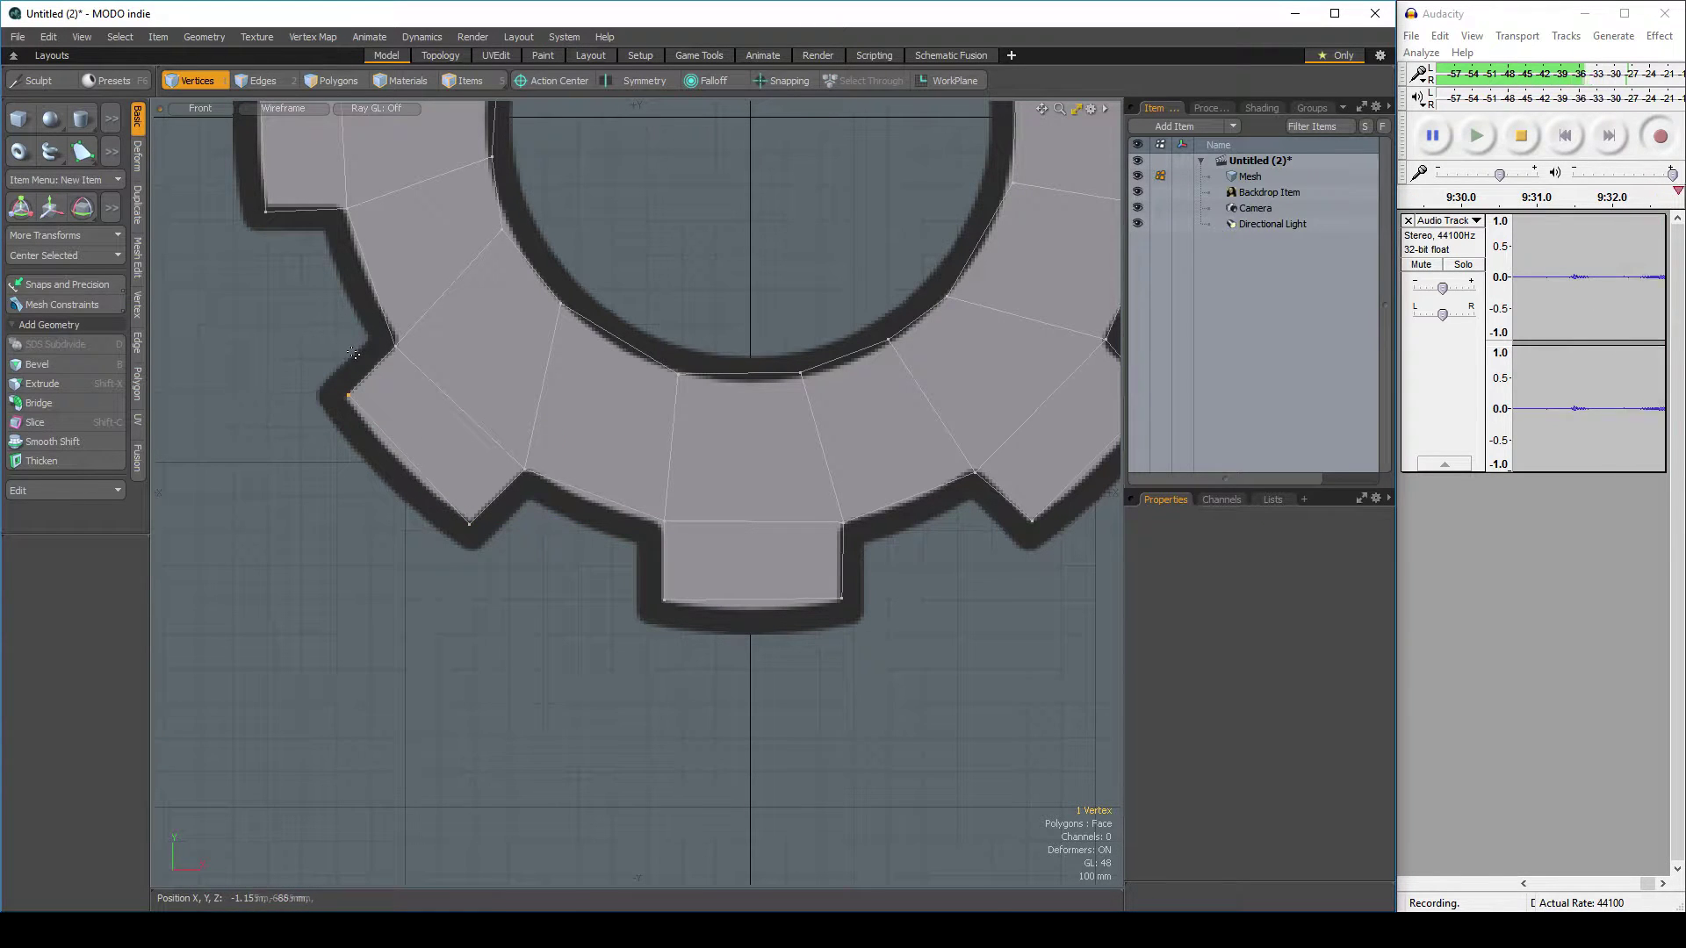
{"action": "key", "text": "w"}
{"action": "left_click_drag", "start_coordinate": [352, 321], "coordinate": [406, 591]}
{"action": "key", "text": "space"}
Move the left tooth's upper outer corner about 25 mm in X and lower its upper base corner to square the tooth
{"action": "left_click_drag", "start_coordinate": [352, 310], "coordinate": [413, 358]}
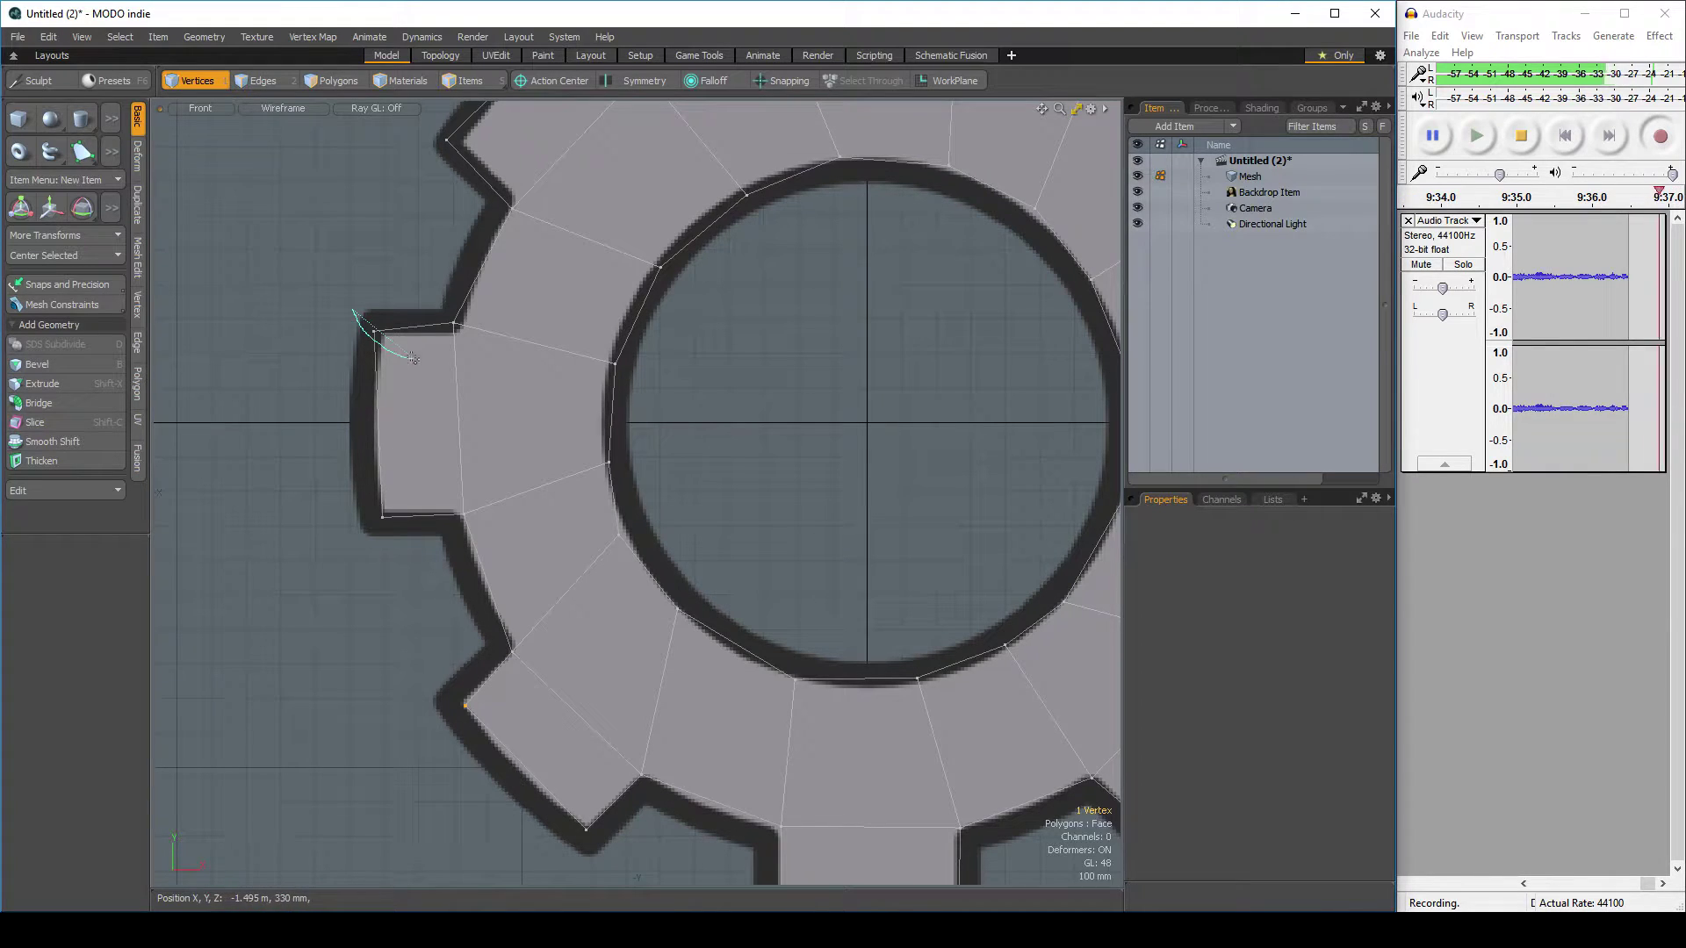
{"action": "right_click_drag", "start_coordinate": [412, 358], "coordinate": [411, 360]}
{"action": "key", "text": "w"}
{"action": "left_click_drag", "start_coordinate": [463, 331], "coordinate": [470, 331]}
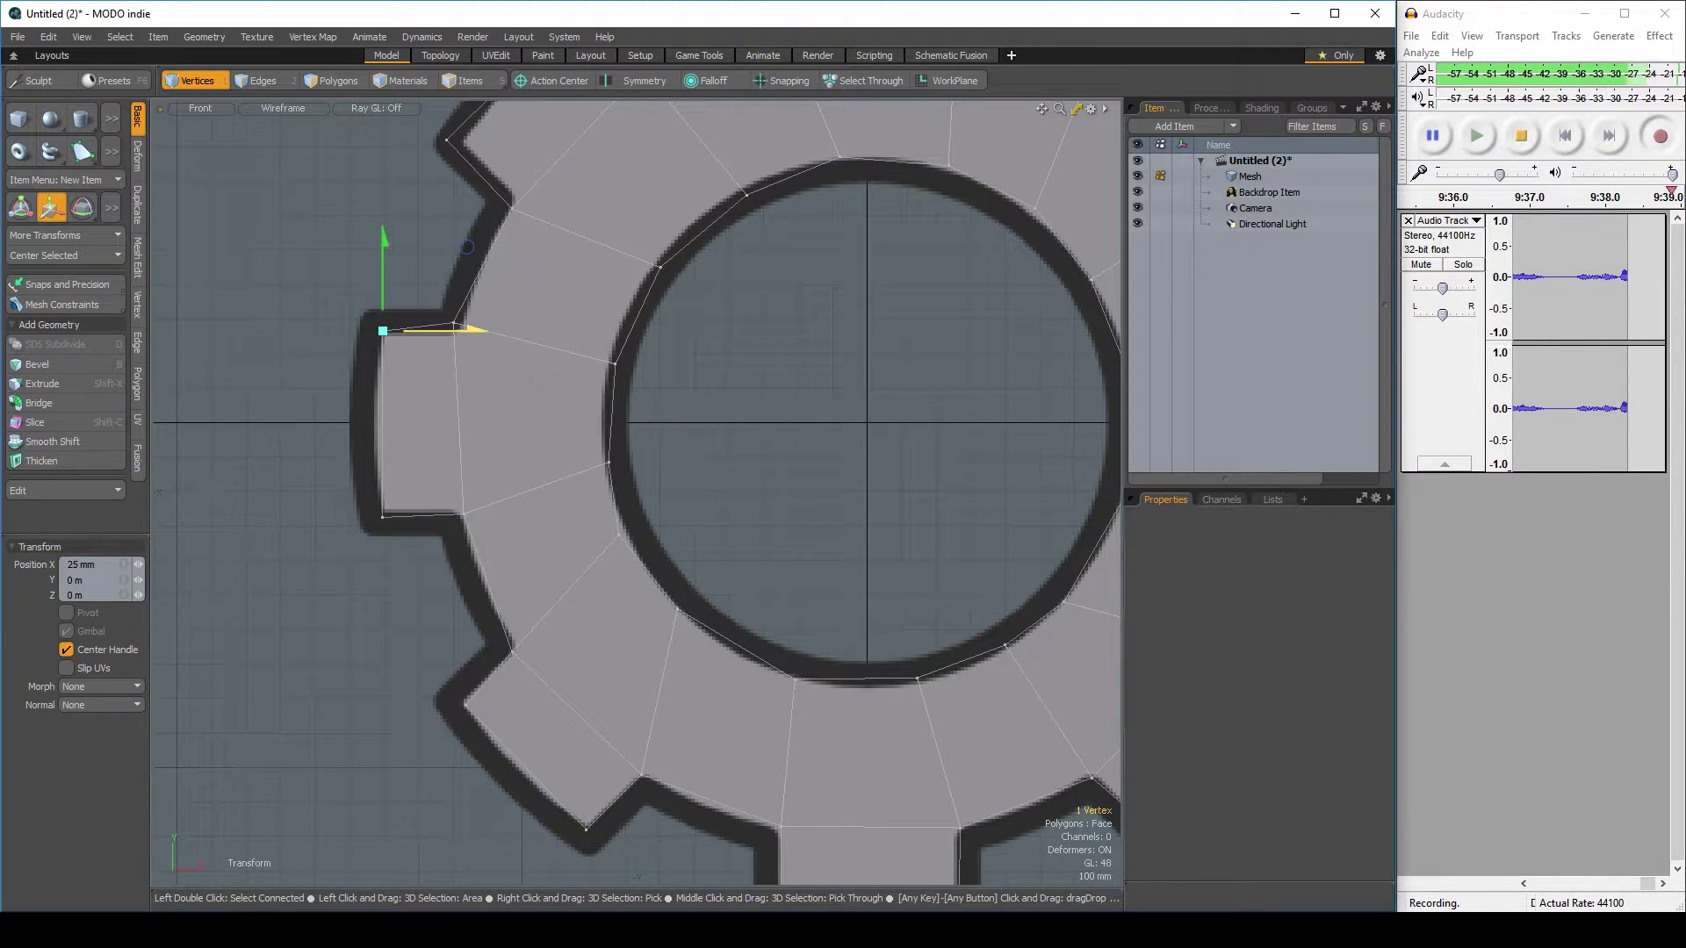
{"action": "key", "text": "space"}
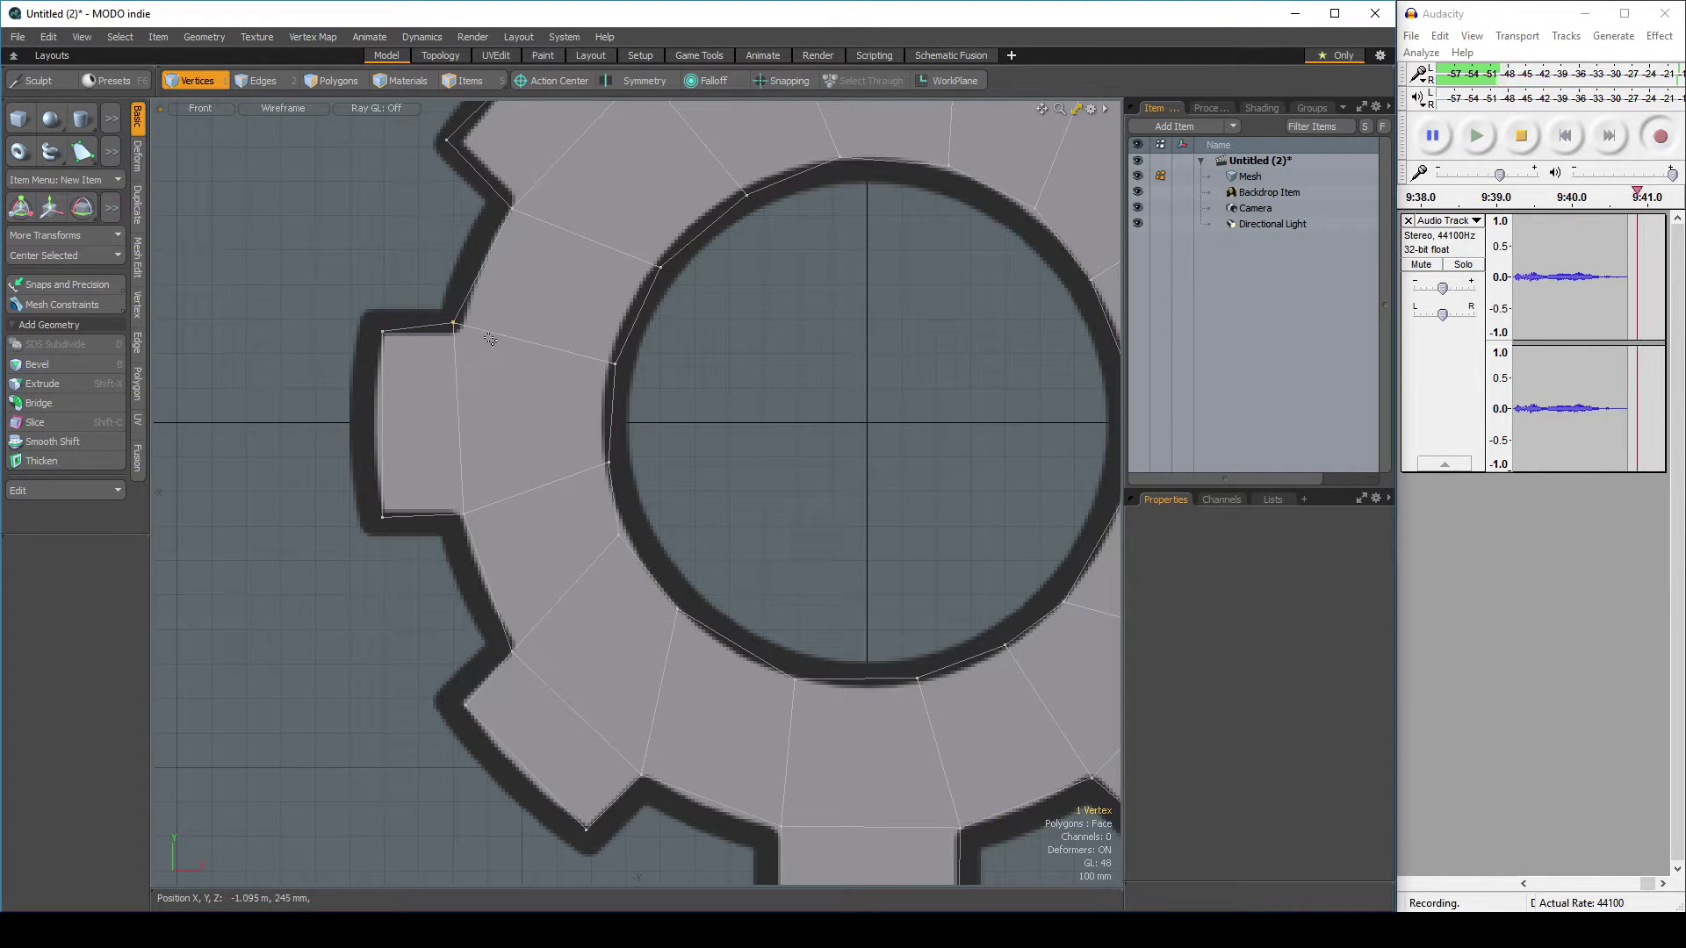
{"action": "key", "text": "w"}
{"action": "left_click_drag", "start_coordinate": [538, 233], "coordinate": [579, 530]}
{"action": "key", "text": "space"}
Shift the upper-left tooth's lower corner vertices about 30 mm in X and upward, and lower the outer one by about 30 mm
{"action": "right_click_drag", "start_coordinate": [587, 479], "coordinate": [587, 483]}
{"action": "key", "text": "w"}
{"action": "left_click_drag", "start_coordinate": [592, 472], "coordinate": [603, 472]}
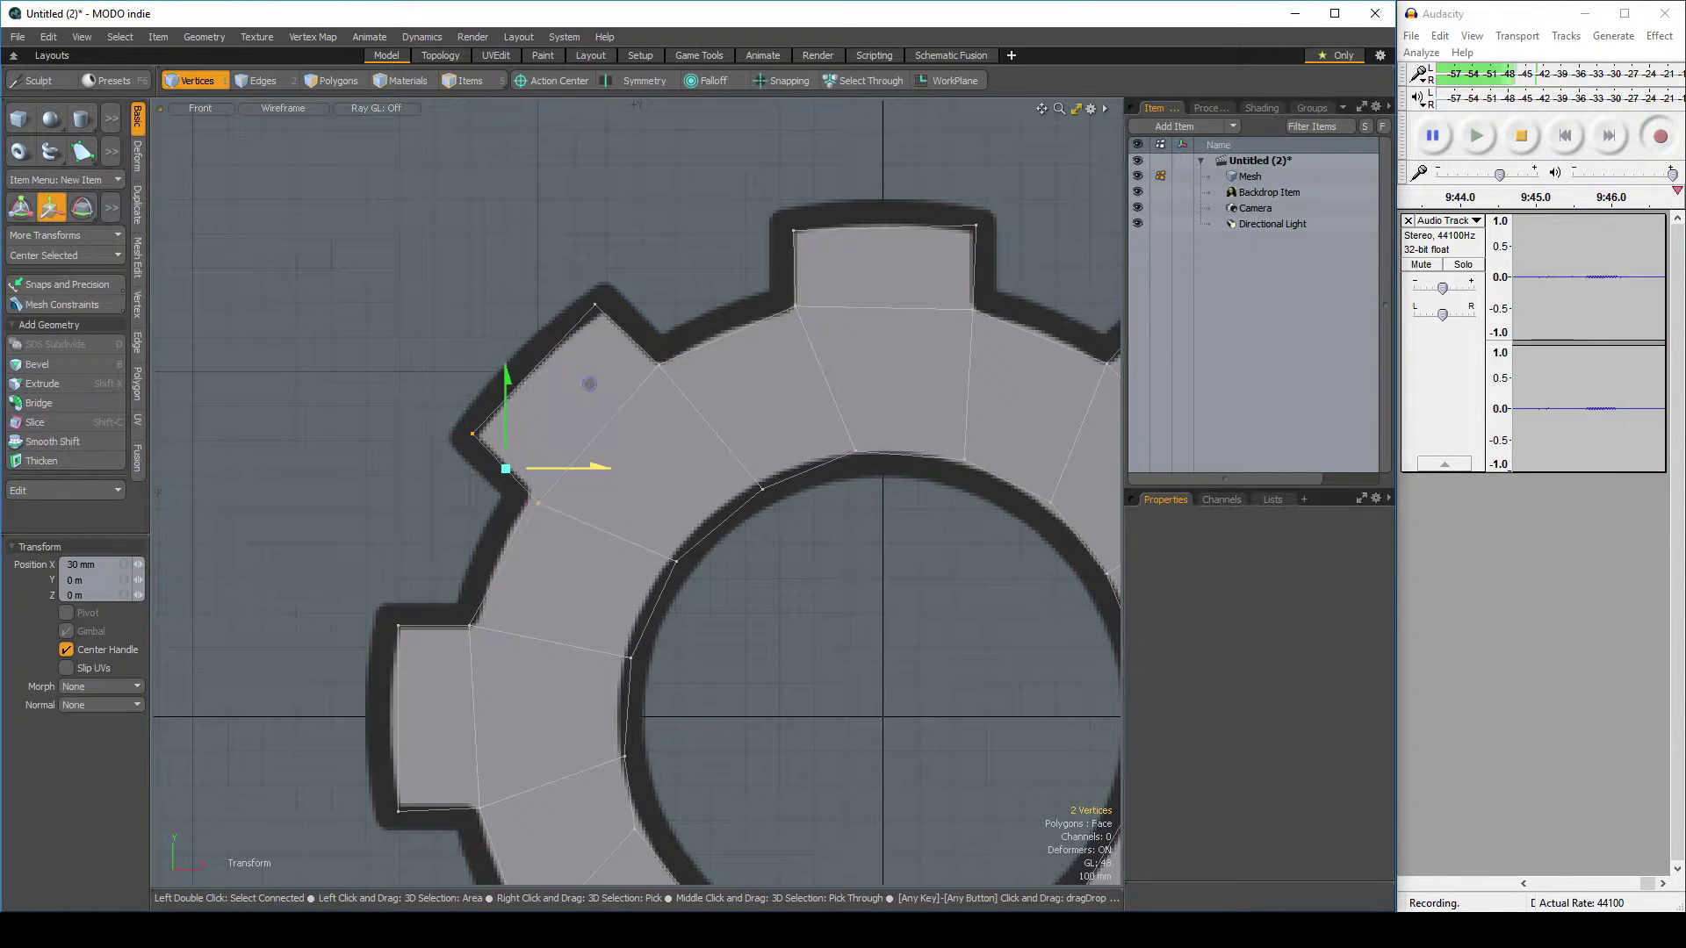
{"action": "left_click_drag", "start_coordinate": [510, 383], "coordinate": [509, 373]}
{"action": "key", "text": "q"}
{"action": "mouse_move", "coordinate": [498, 415]}
{"action": "right_mouse_down"}
{"action": "mouse_move", "coordinate": [444, 421]}
{"action": "mouse_move", "coordinate": [479, 426]}
{"action": "right_mouse_up"}
{"action": "key", "text": "w"}
{"action": "left_click_drag", "start_coordinate": [473, 368], "coordinate": [473, 378]}
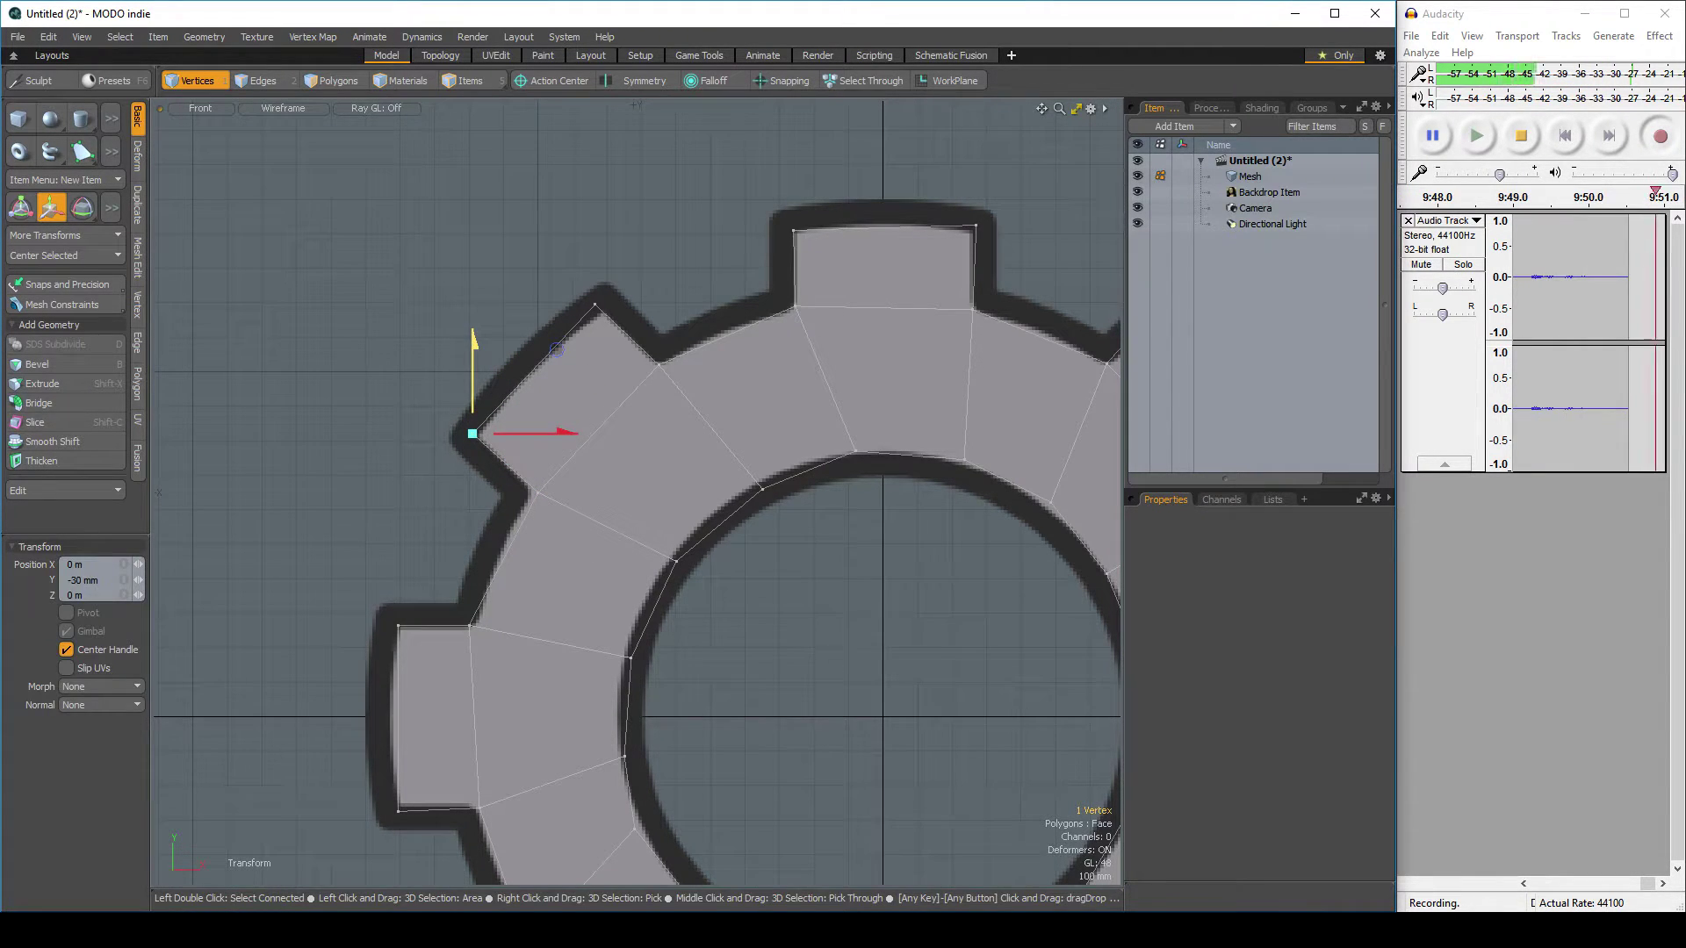
{"action": "key", "text": "q"}
Return to the four-view layout and select all connected polygons of the gear
{"action": "scroll", "coordinate": [630, 300], "scroll_direction": "down", "scroll_amount": 3}
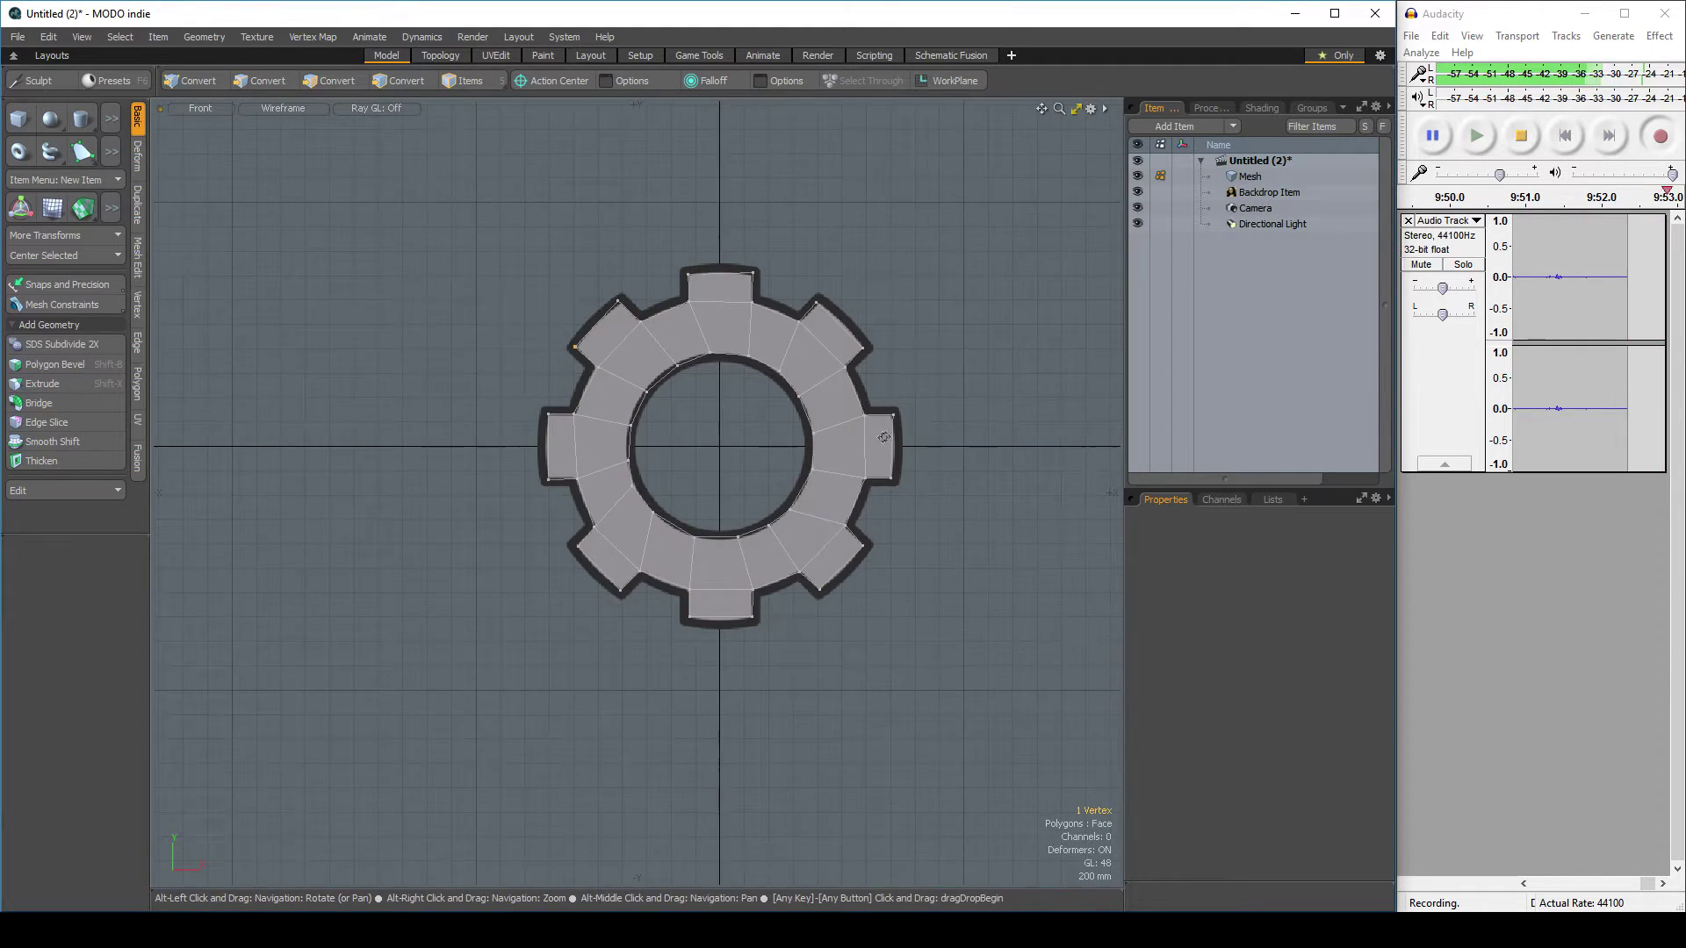
{"action": "scroll", "coordinate": [878, 436], "scroll_direction": "up", "scroll_amount": 1}
{"action": "left_click", "coordinate": [1076, 108]}
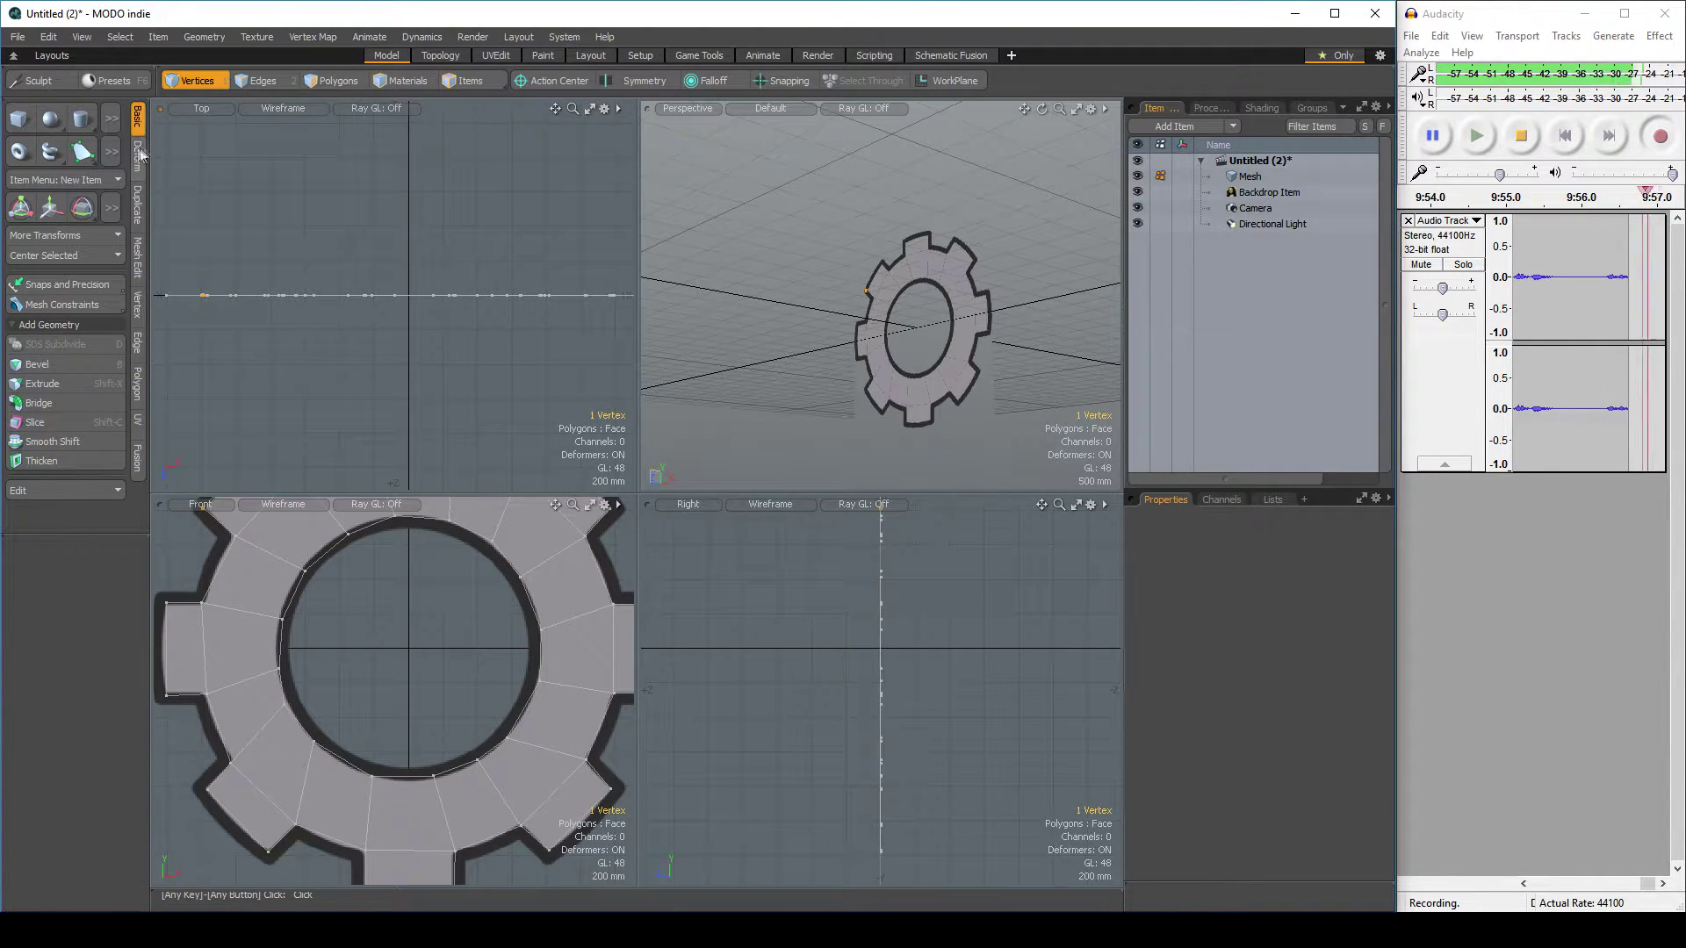
{"action": "left_click", "coordinate": [335, 81]}
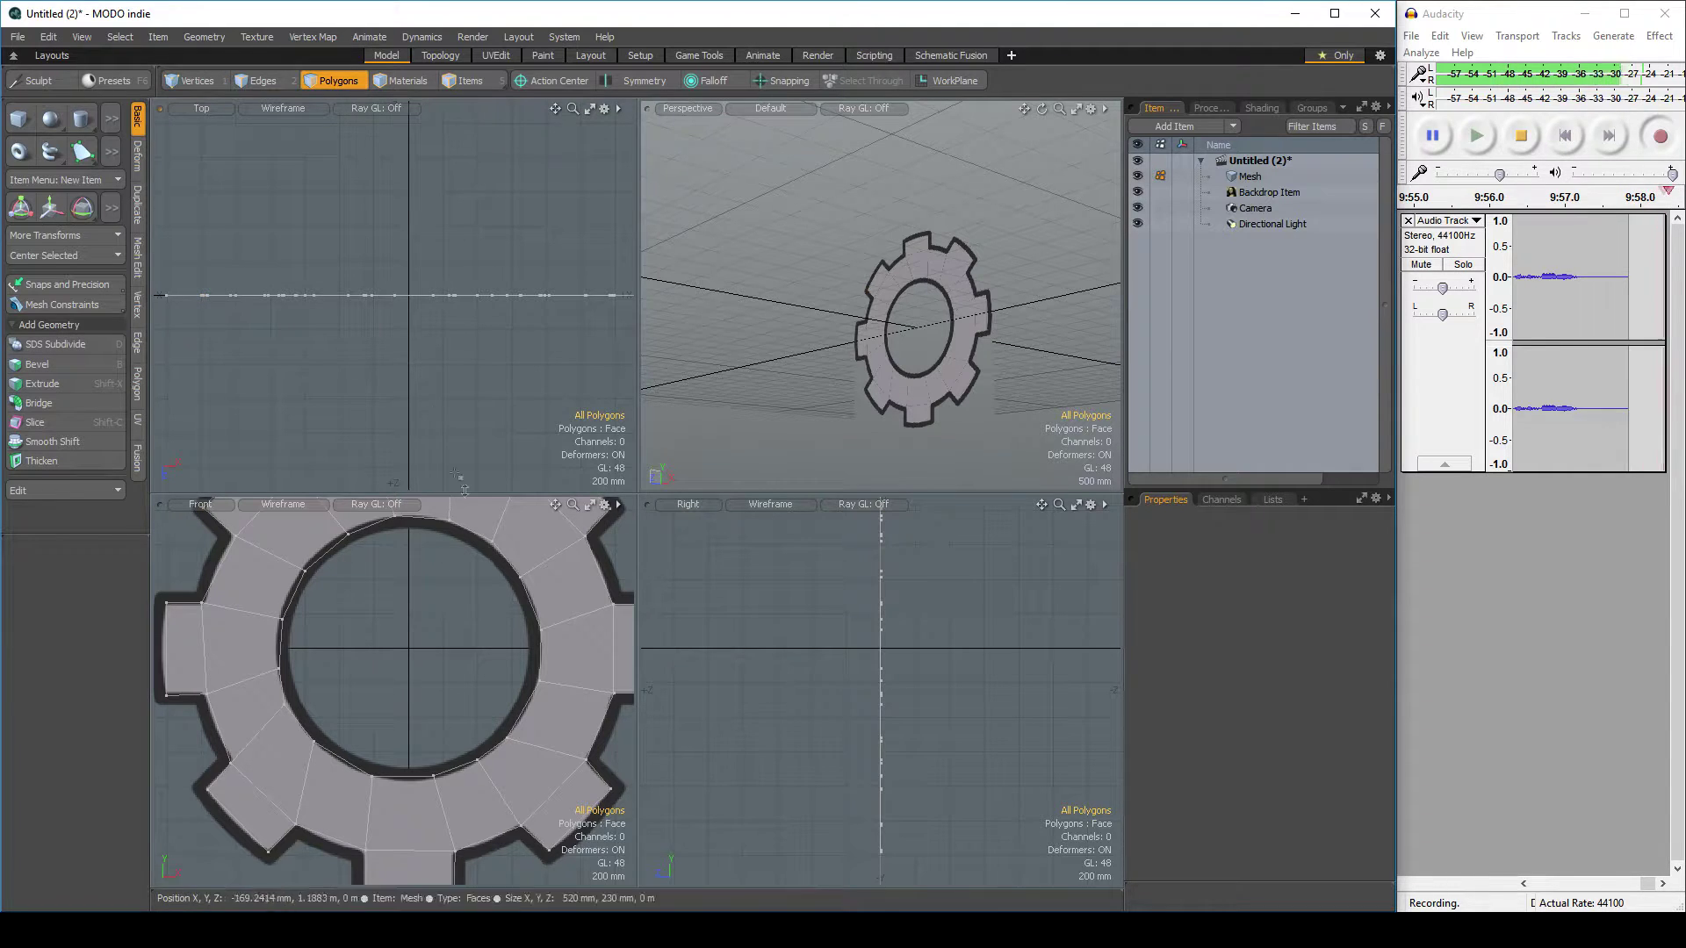
{"action": "double_click", "coordinate": [588, 610]}
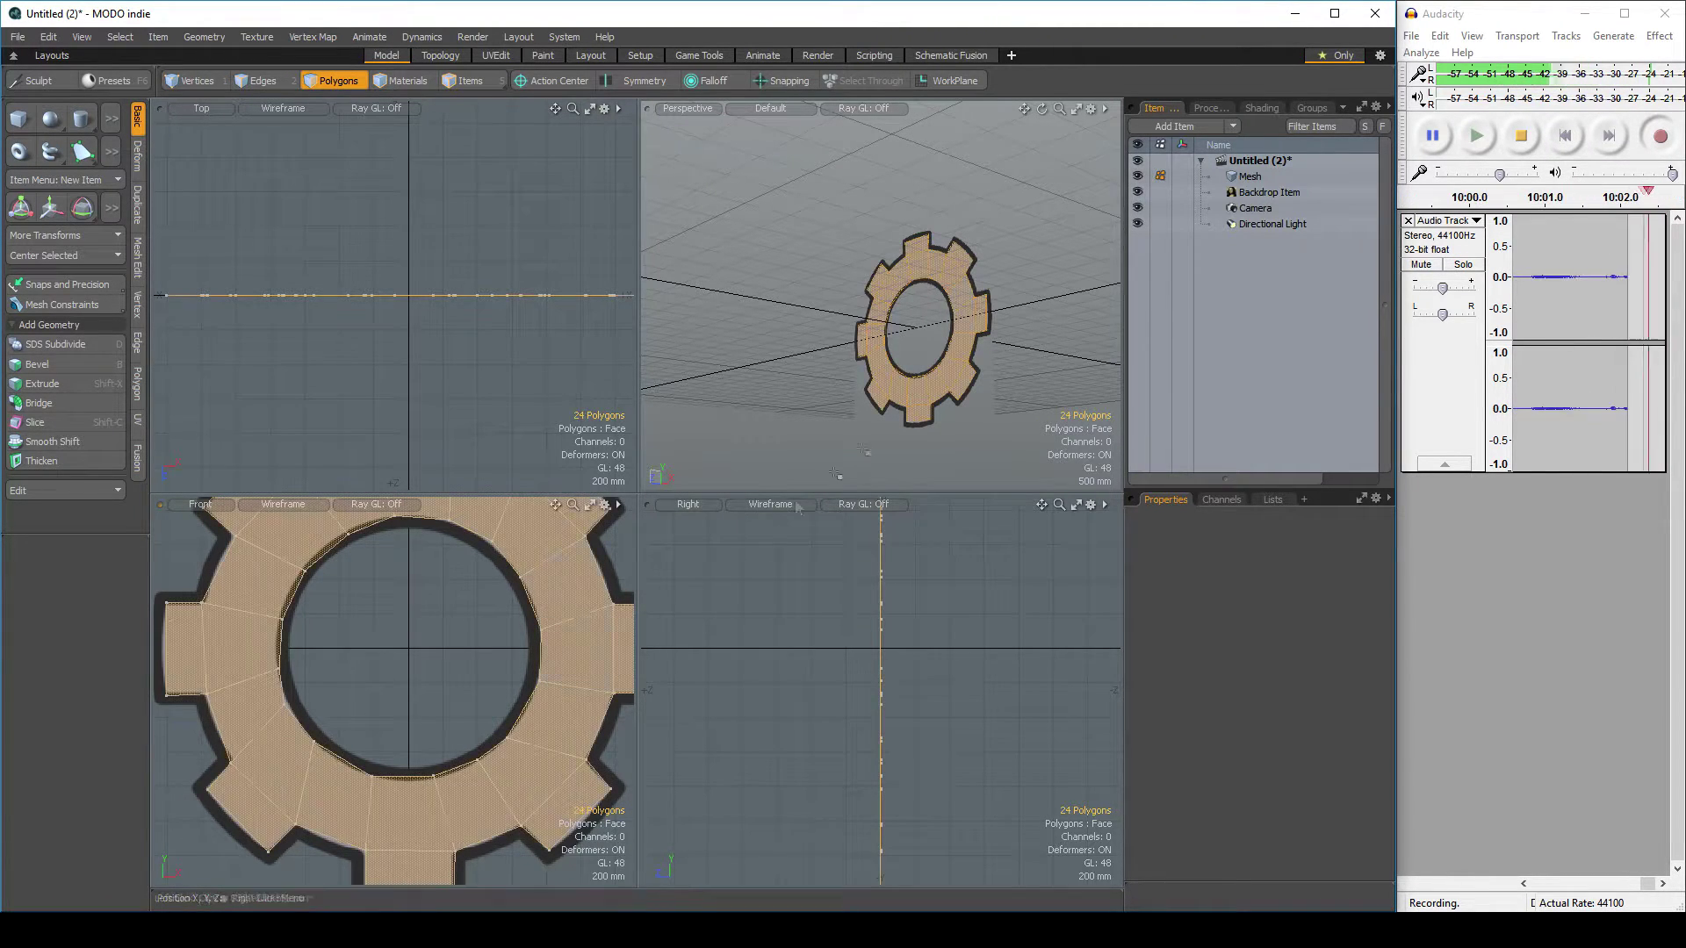
Thicken the selected gear polygons with an offset of about 360 mm in the Right view
{"action": "left_click", "coordinate": [1077, 109]}
{"action": "left_click_drag", "start_coordinate": [878, 465], "coordinate": [1021, 179], "text": "alt"}
{"action": "left_click", "coordinate": [1076, 109]}
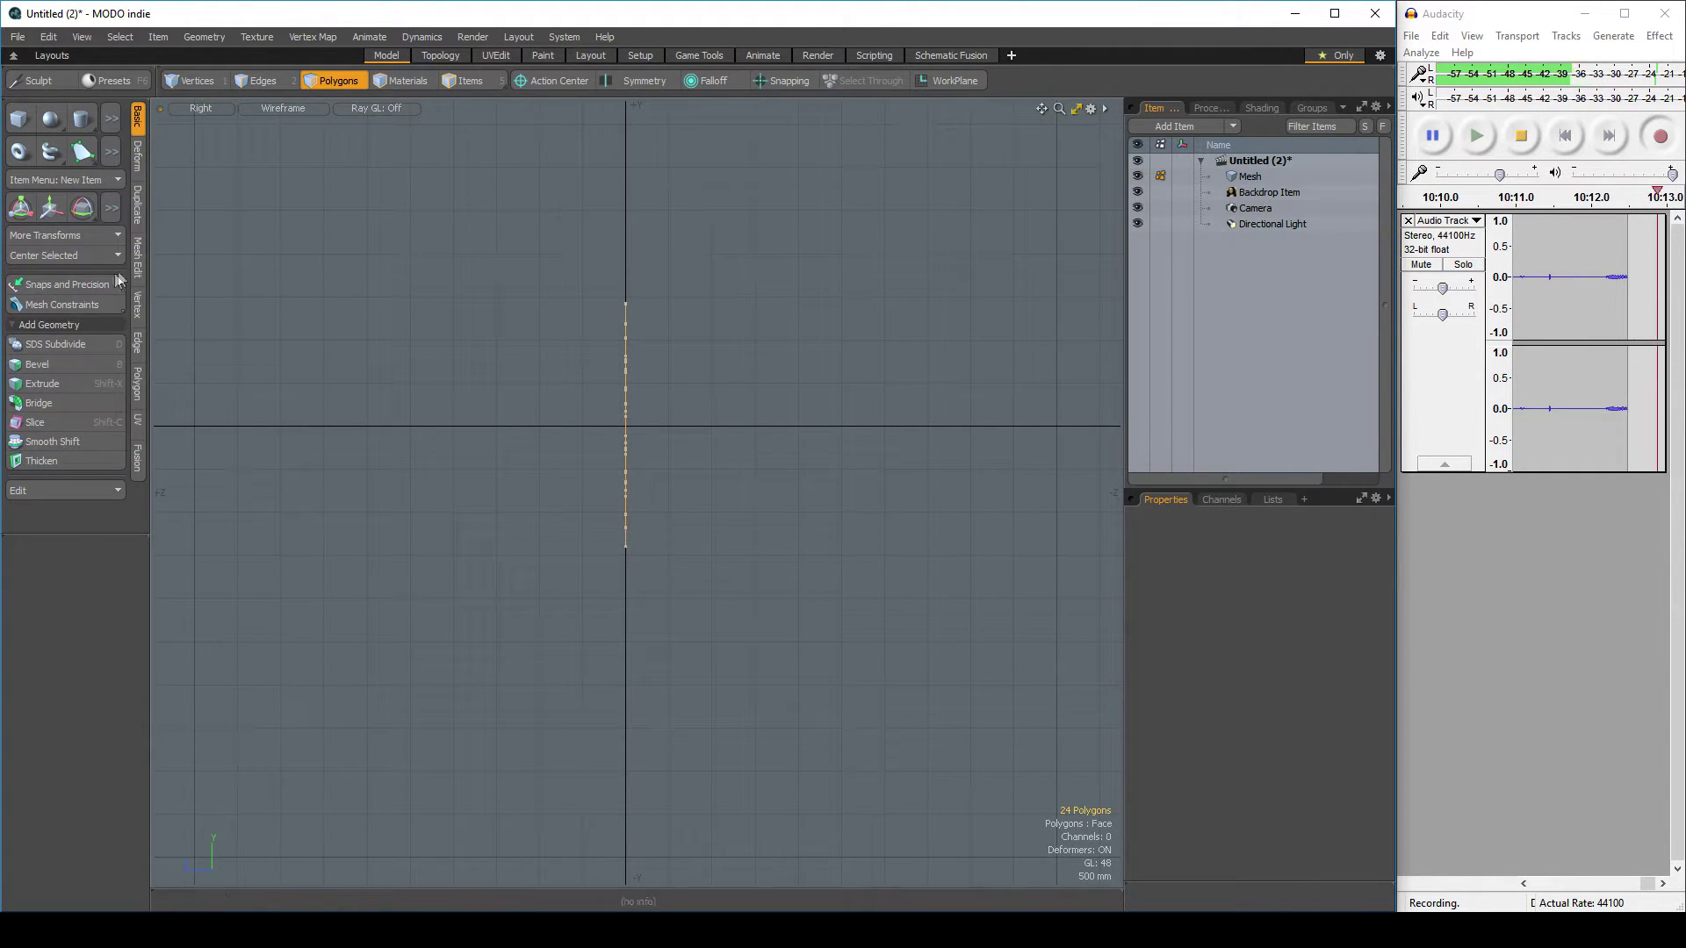
{"action": "left_click", "coordinate": [40, 457]}
{"action": "left_click", "coordinate": [627, 402]}
{"action": "left_click_drag", "start_coordinate": [550, 428], "coordinate": [520, 427]}
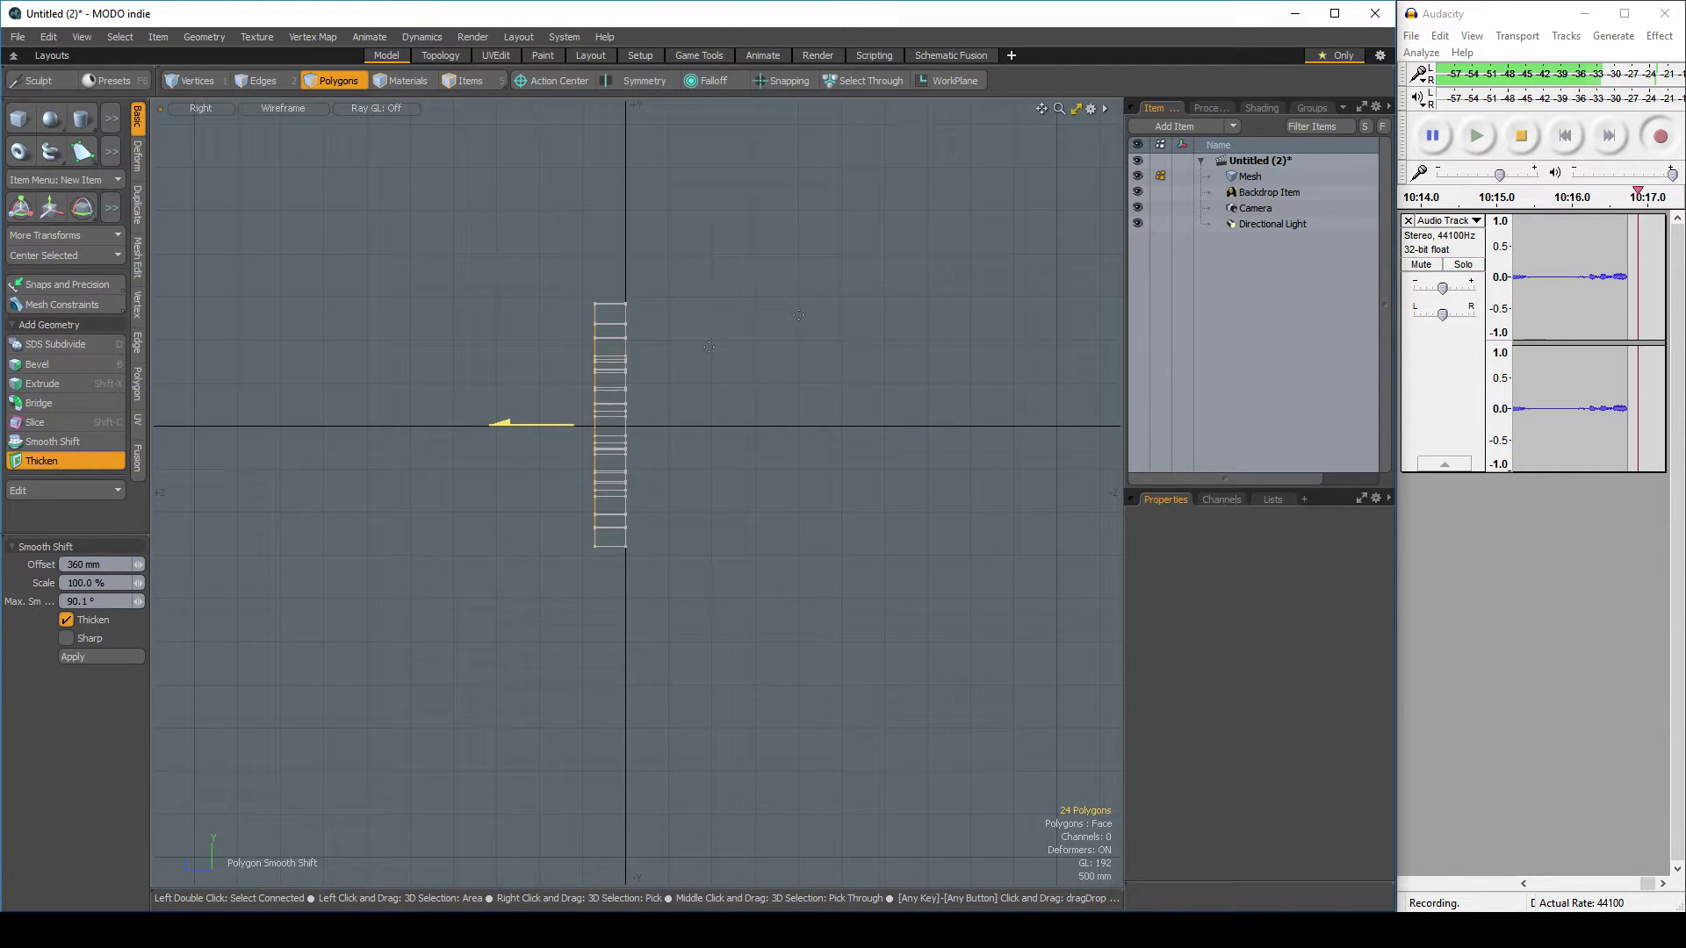
Show the thickened gear in the Perspective view, clear the polygon selection and hide the backdrop item
{"action": "left_click", "coordinate": [1076, 109]}
{"action": "left_click_drag", "start_coordinate": [1020, 202], "coordinate": [855, 301]}
{"action": "left_click", "coordinate": [1075, 109]}
{"action": "left_click_drag", "start_coordinate": [1049, 180], "coordinate": [835, 369], "text": "alt"}
{"action": "scroll", "coordinate": [506, 444], "scroll_direction": "up", "scroll_amount": 3, "text": "alt"}
{"action": "key", "text": "q"}
{"action": "left_click", "coordinate": [775, 459]}
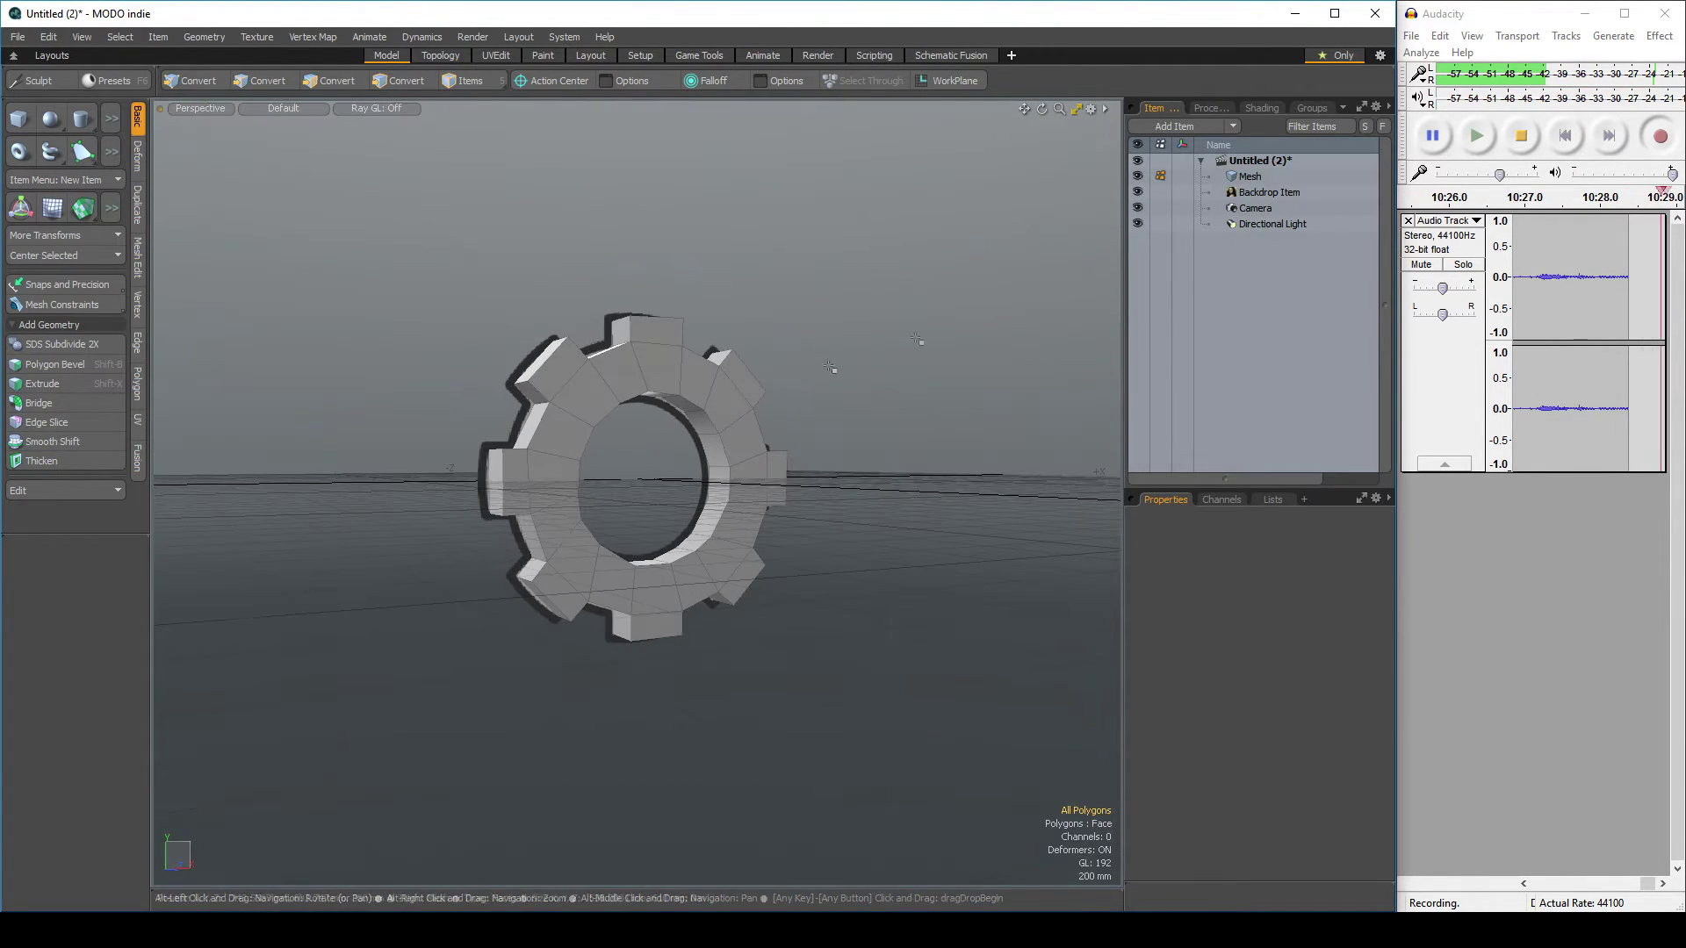
{"action": "left_click", "coordinate": [1137, 193]}
{"action": "left_click_drag", "start_coordinate": [456, 444], "coordinate": [465, 505], "text": "alt"}
{"action": "left_click_drag", "start_coordinate": [677, 500], "coordinate": [397, 185], "text": "alt"}
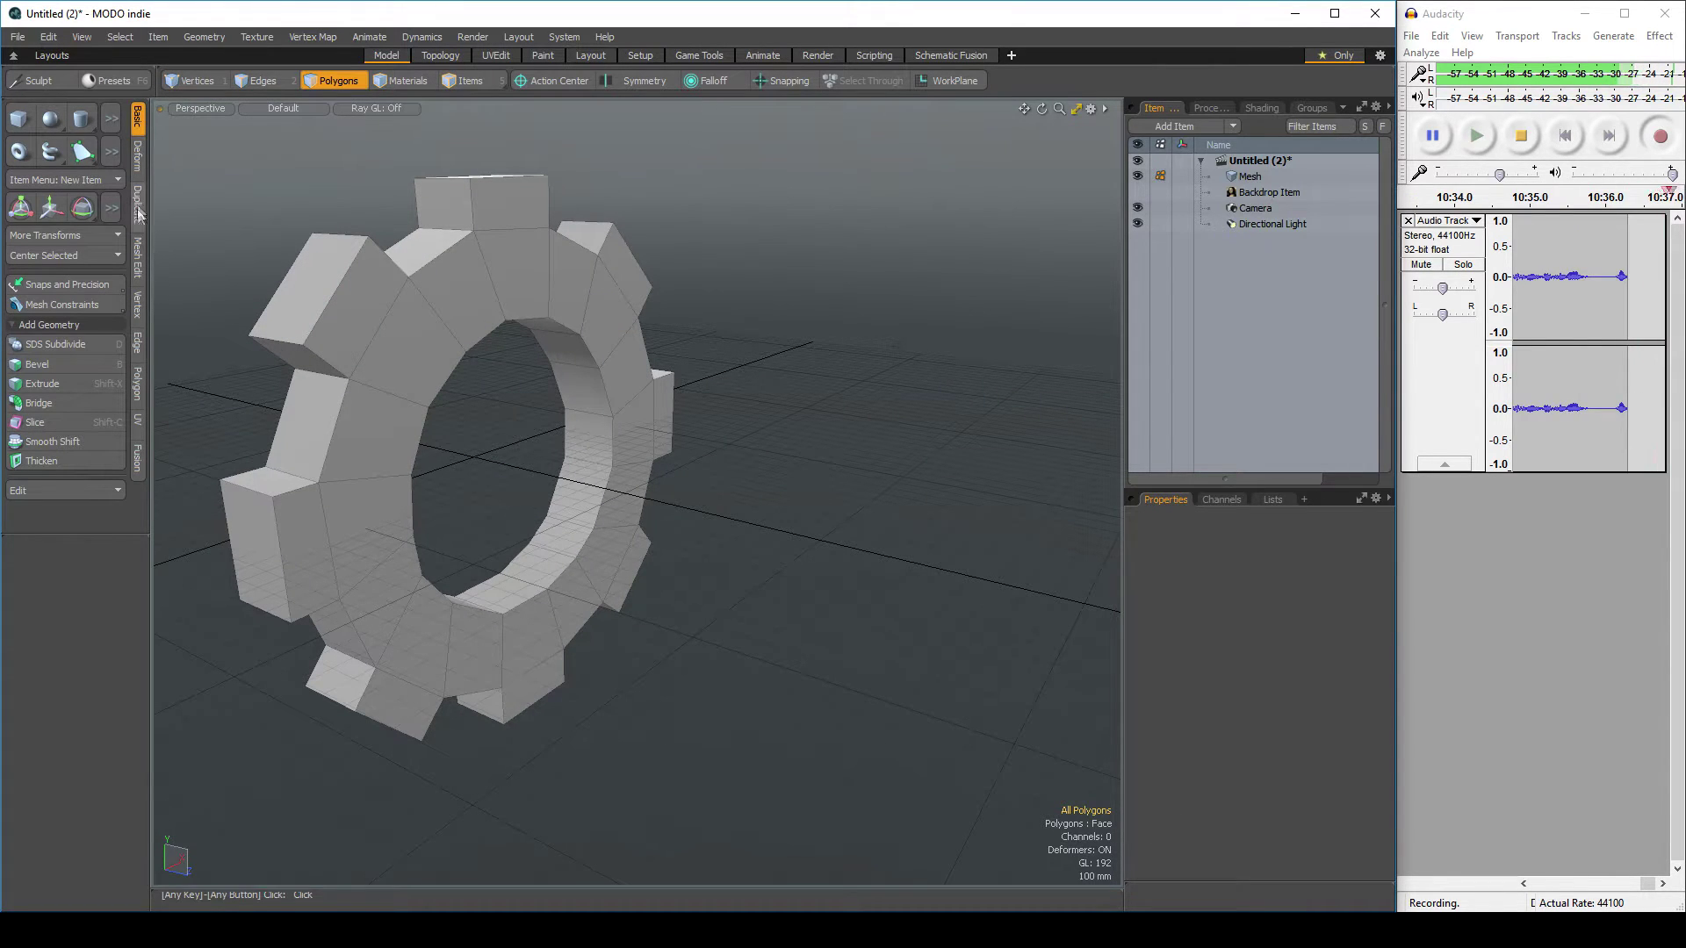
Use Add Loop to place edge loops around the gear's outer rim near both side edges, one at about 93.55 %
{"action": "left_click", "coordinate": [138, 263]}
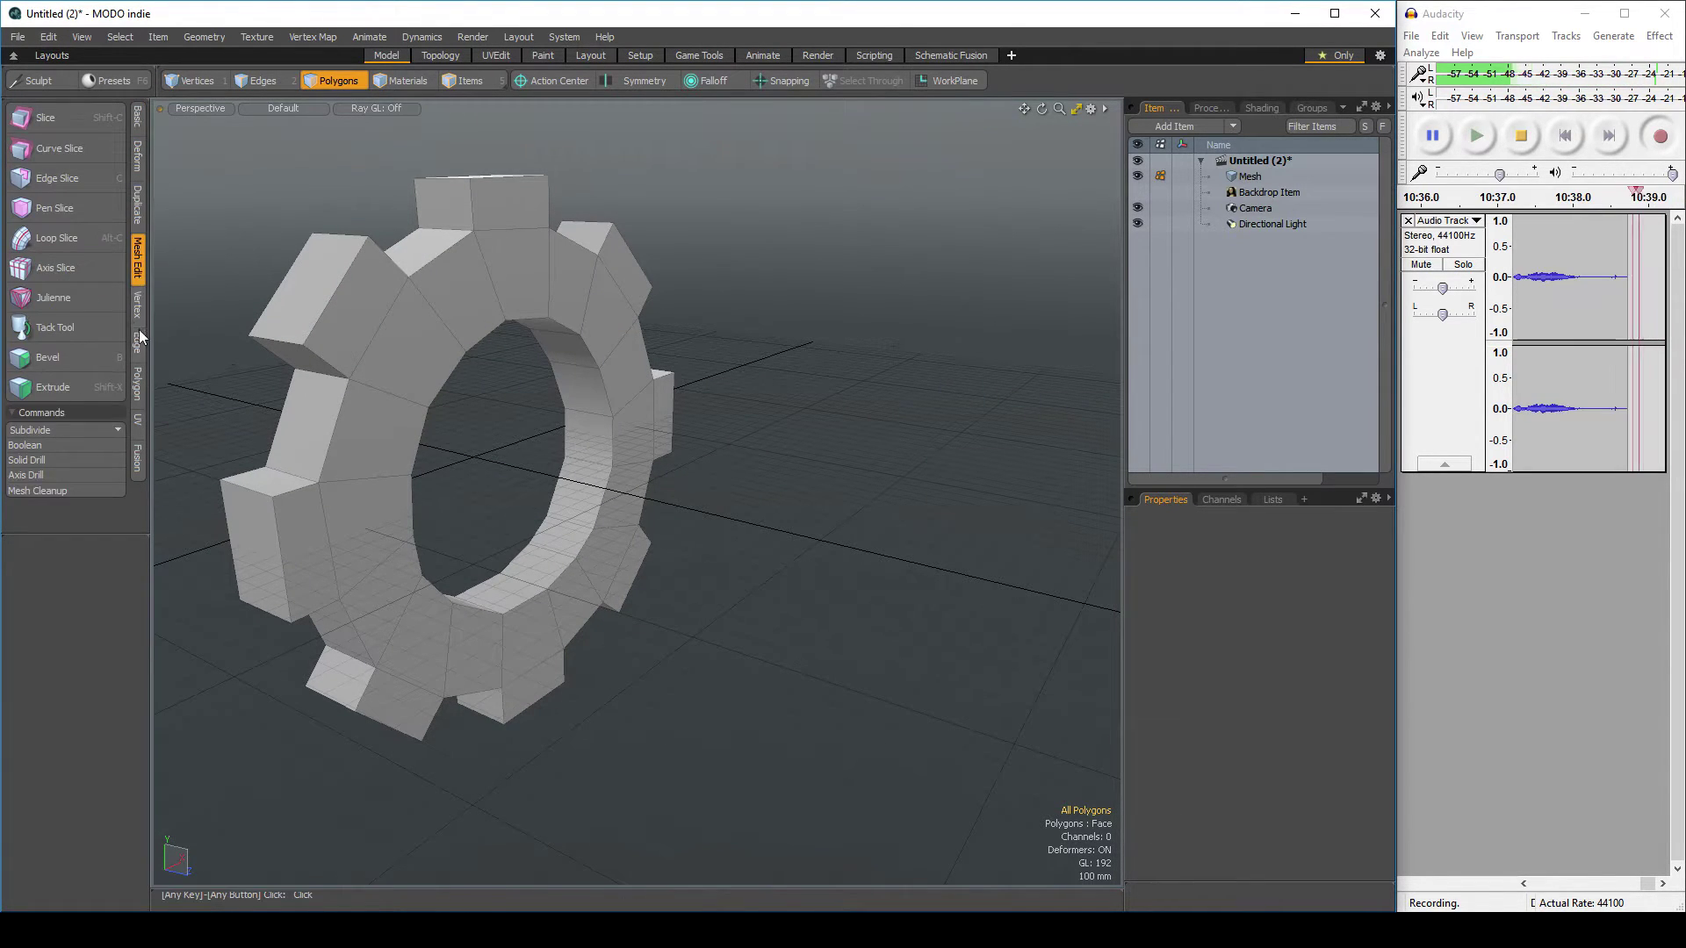
{"action": "left_click", "coordinate": [138, 343]}
{"action": "left_click_drag", "start_coordinate": [237, 326], "coordinate": [344, 339], "text": "alt"}
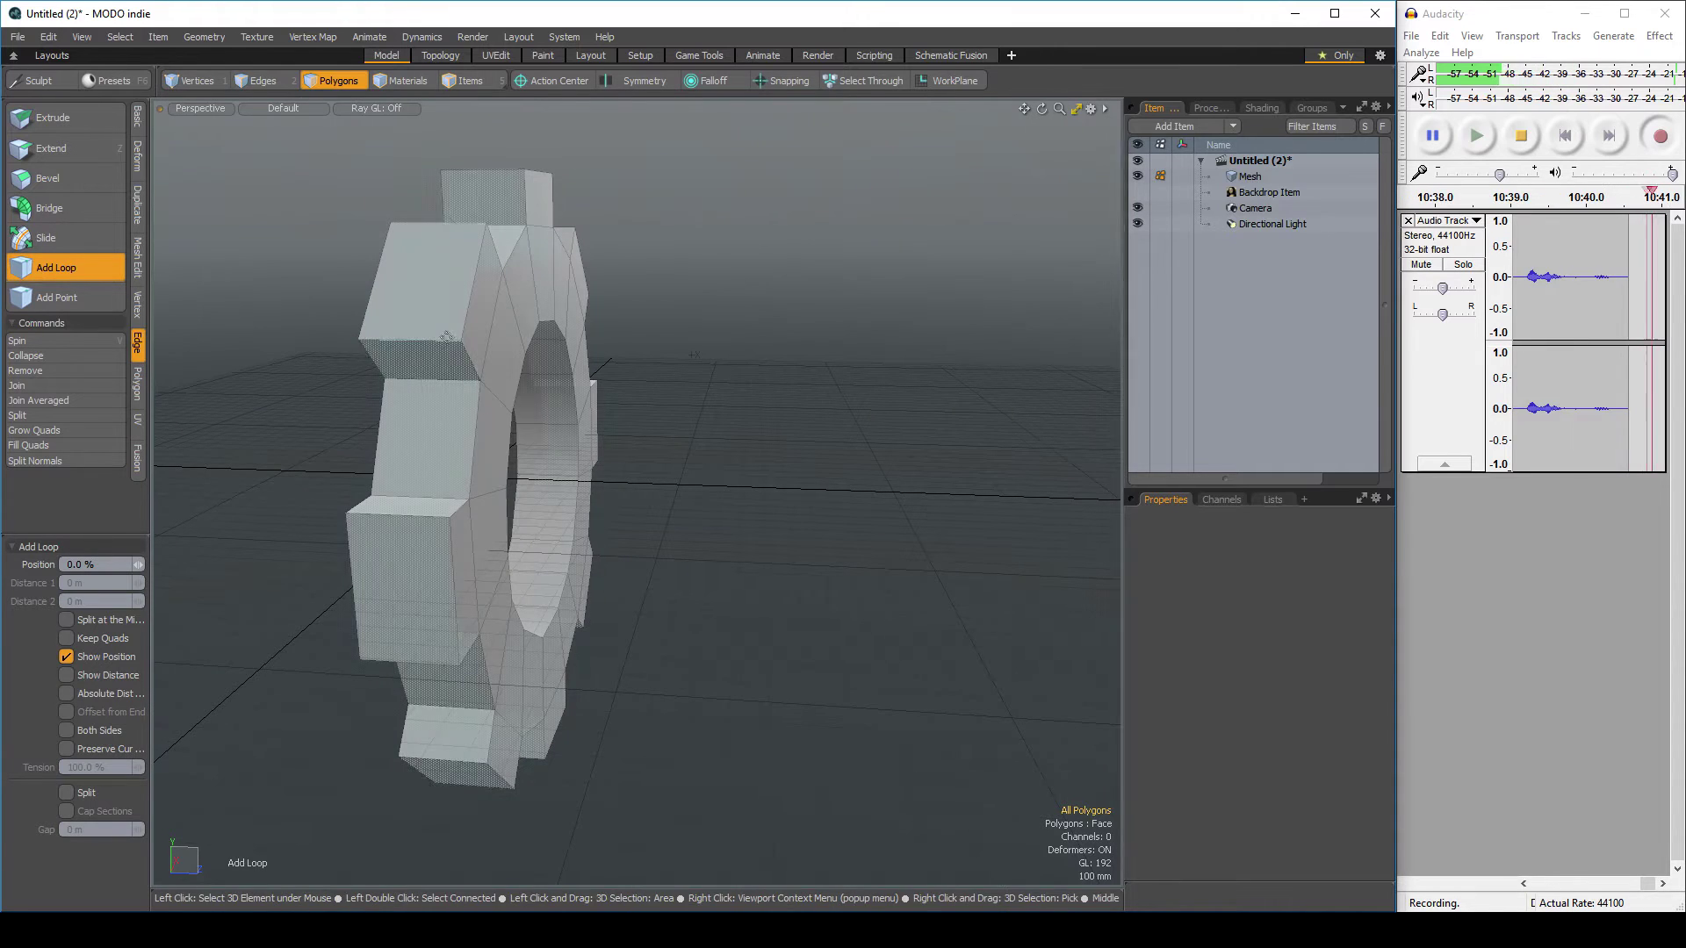
{"action": "scroll", "coordinate": [440, 341], "scroll_direction": "up", "scroll_amount": 3}
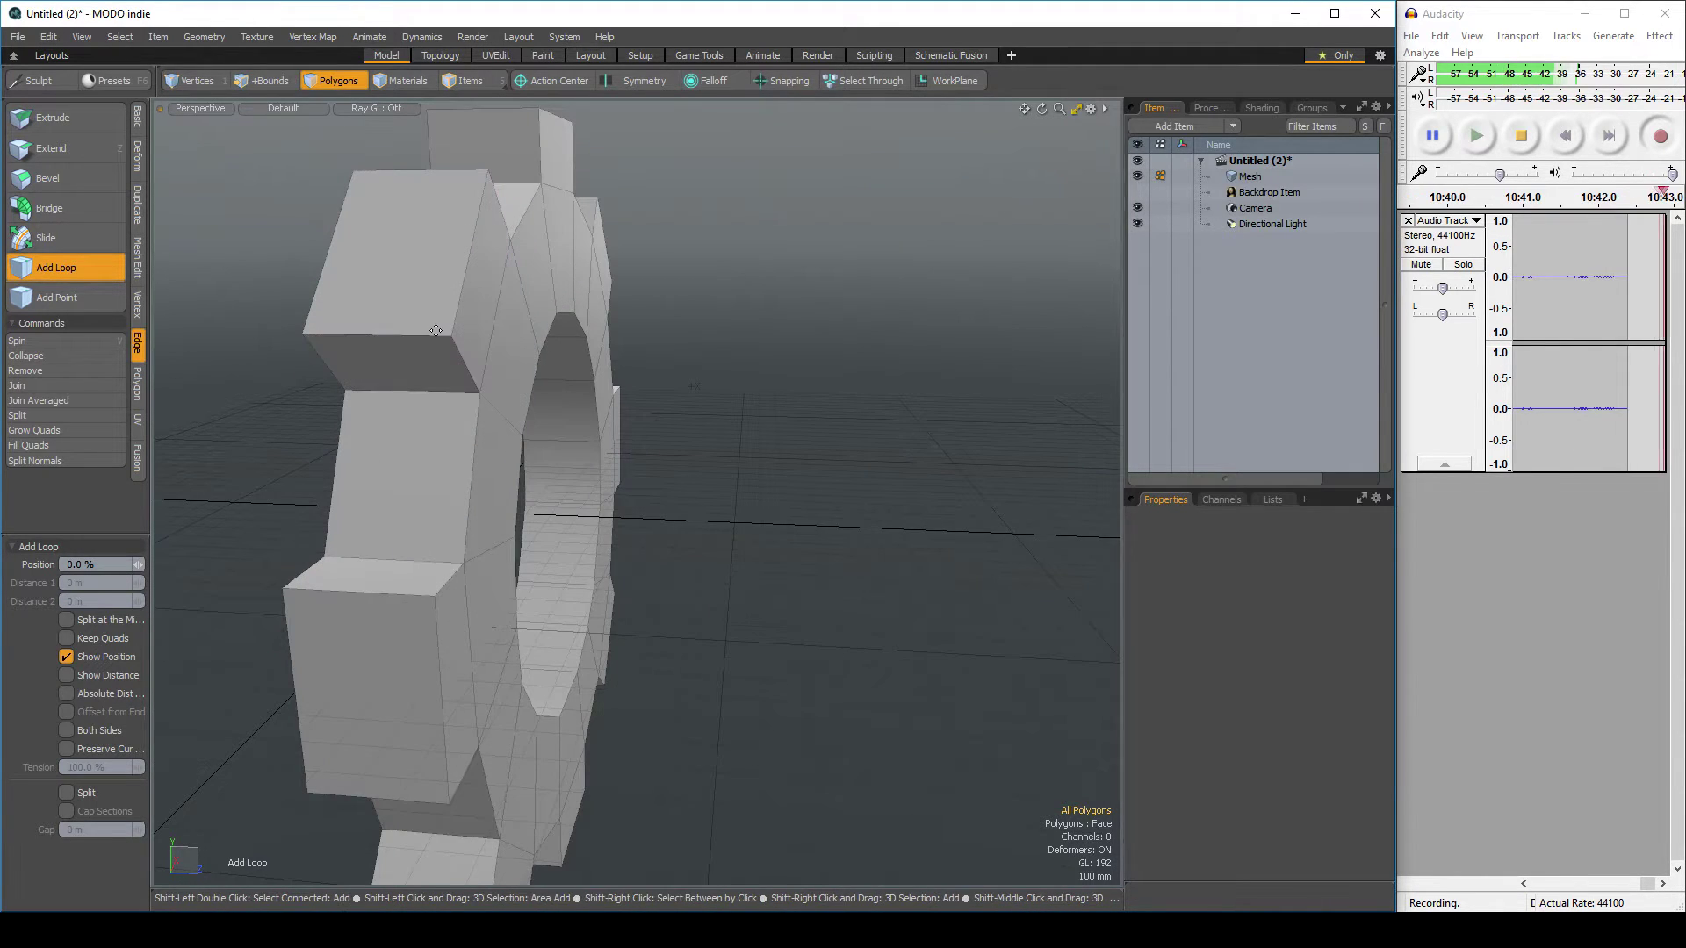
{"action": "left_click", "coordinate": [446, 336]}
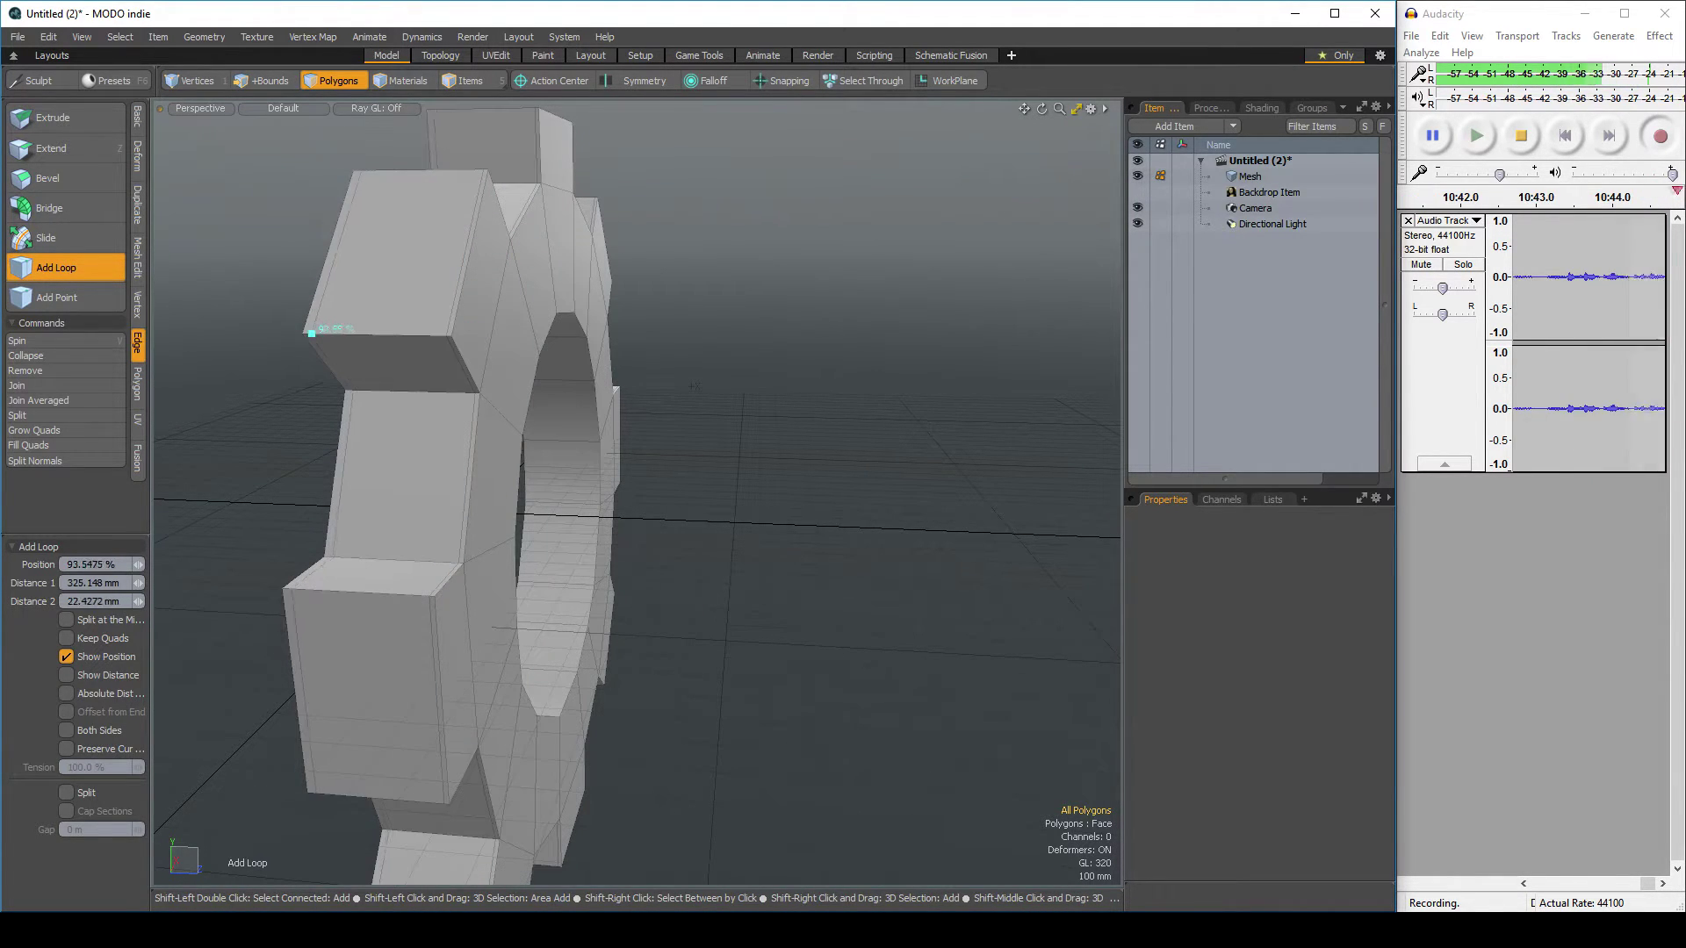
Use Add Loop to place supporting loops beside the radial edges at the gear's upper teeth, including ones at about 94.23 % and 4.09 %
{"action": "left_click_drag", "start_coordinate": [350, 350], "coordinate": [593, 366], "text": "alt"}
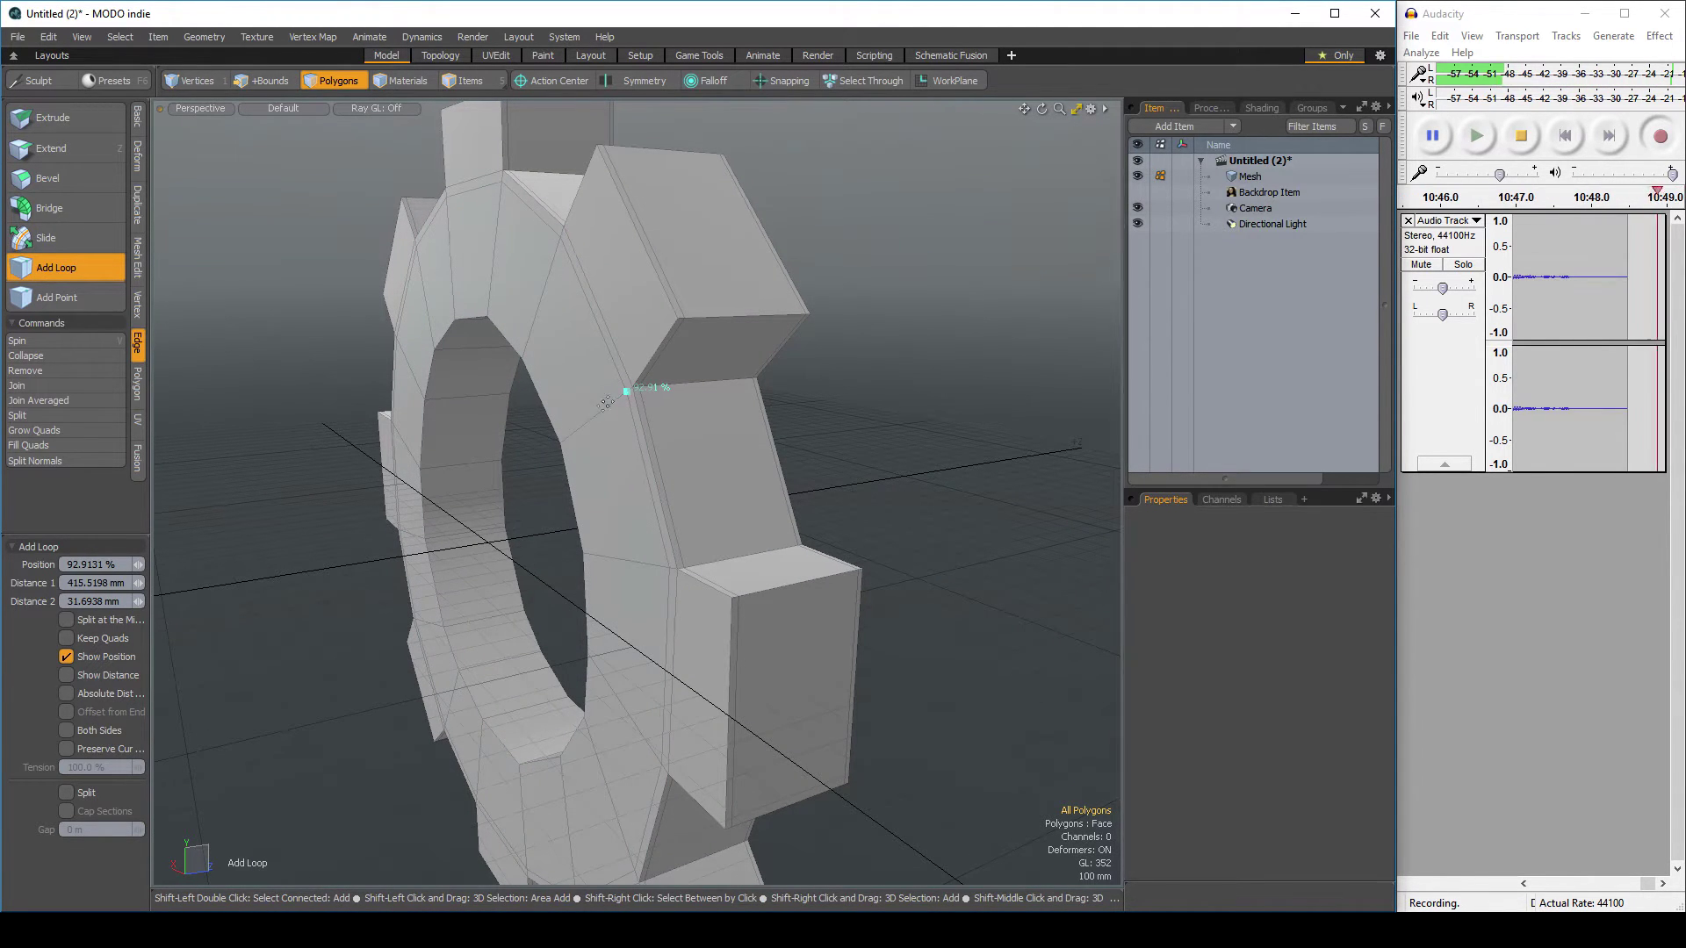
{"action": "left_click_drag", "start_coordinate": [563, 306], "coordinate": [746, 262], "text": "alt"}
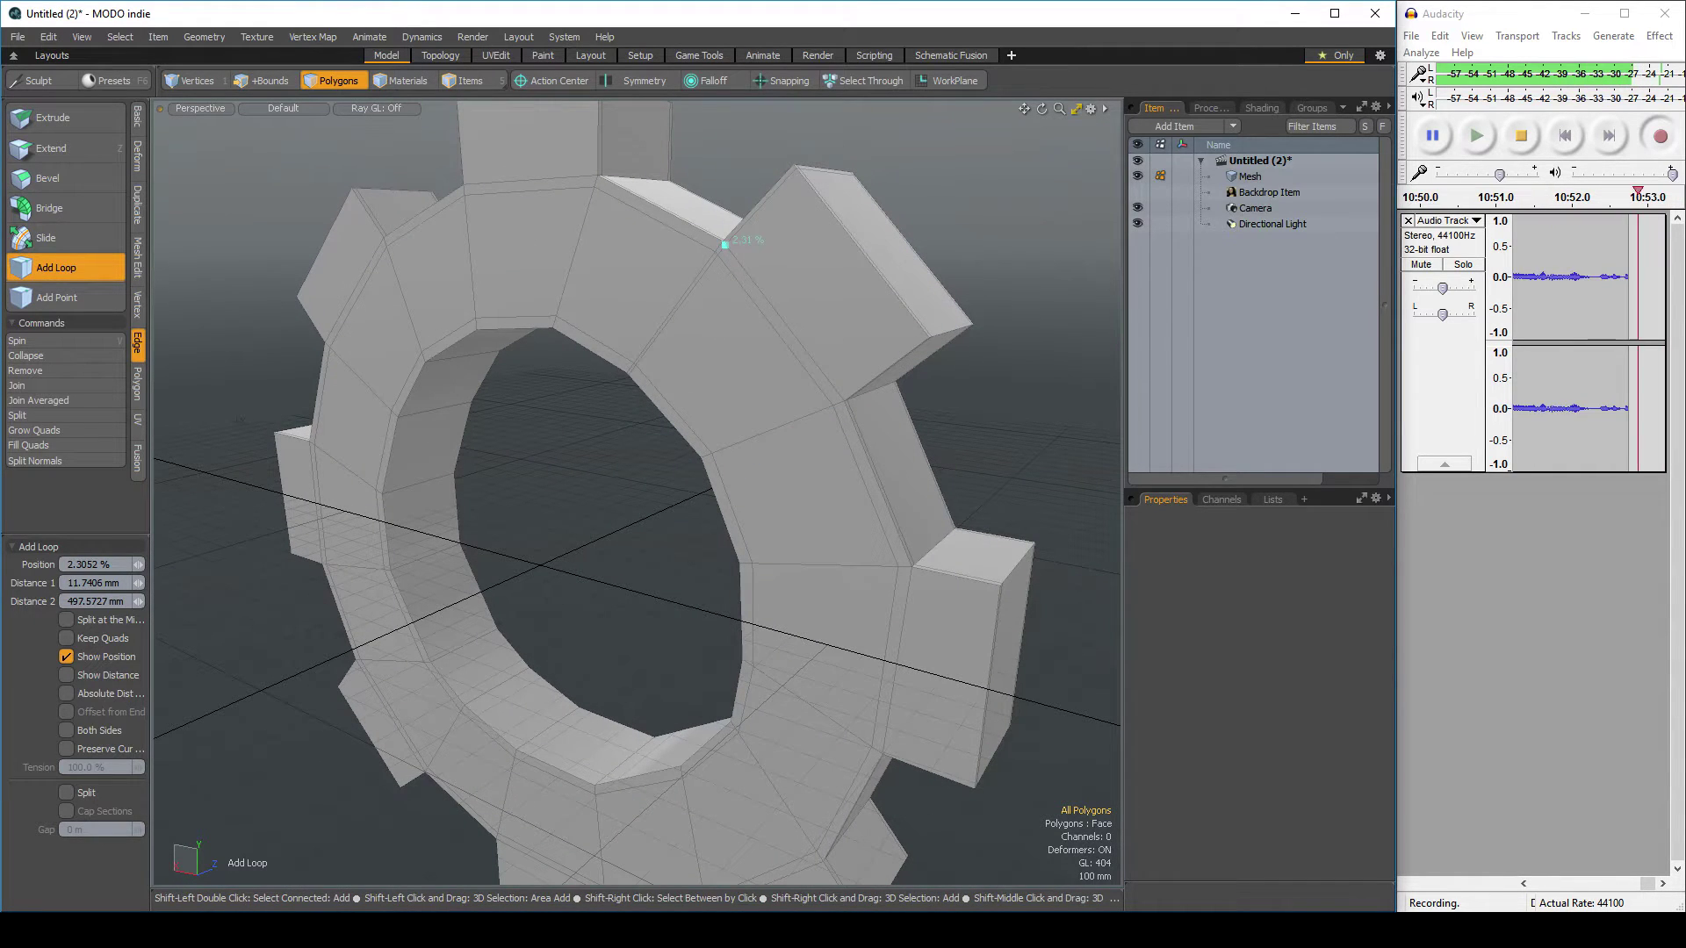
{"action": "left_click", "coordinate": [54, 270]}
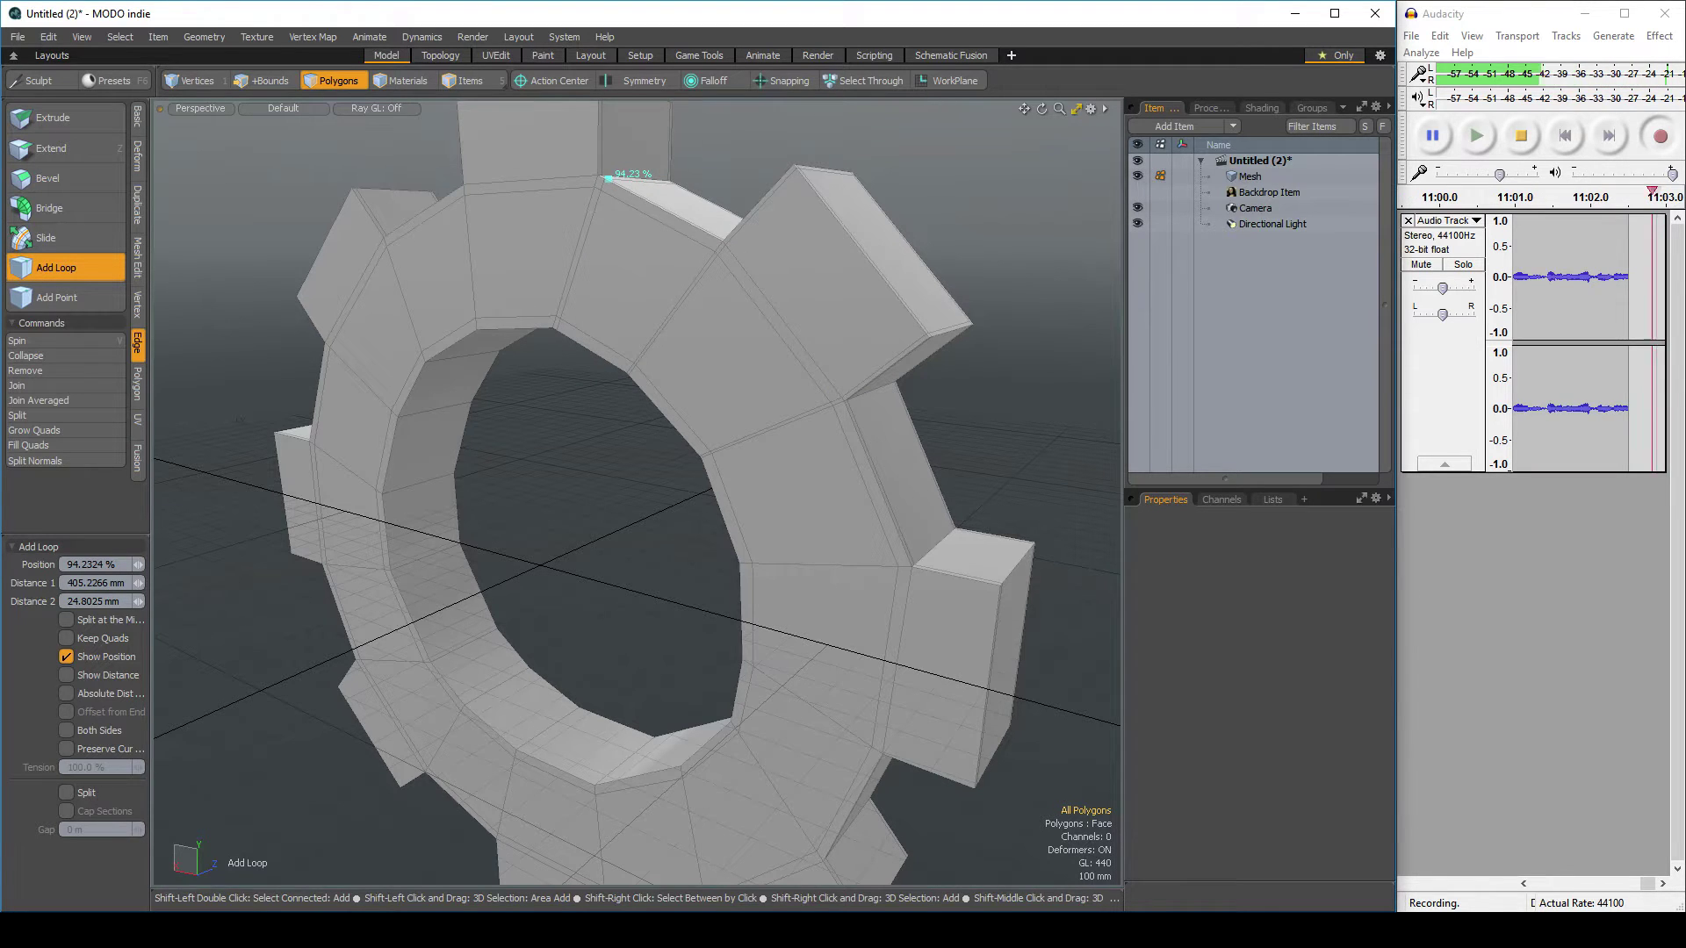
{"action": "left_click_drag", "start_coordinate": [630, 208], "coordinate": [799, 320], "text": "alt"}
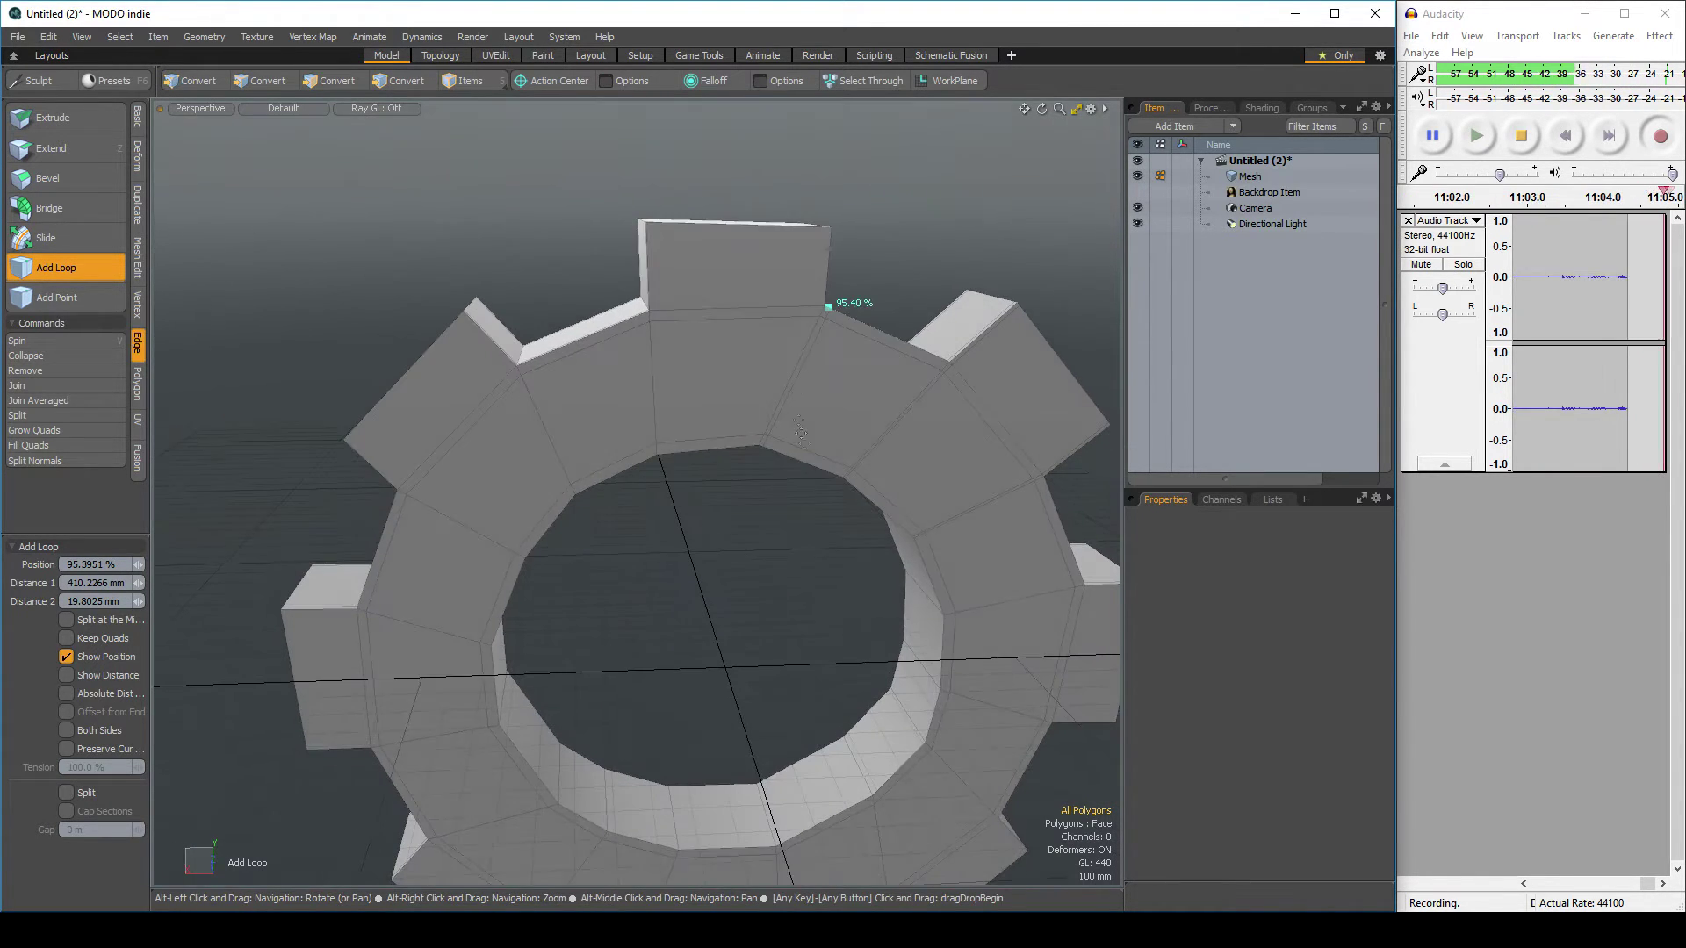
{"action": "left_click", "coordinate": [799, 319]}
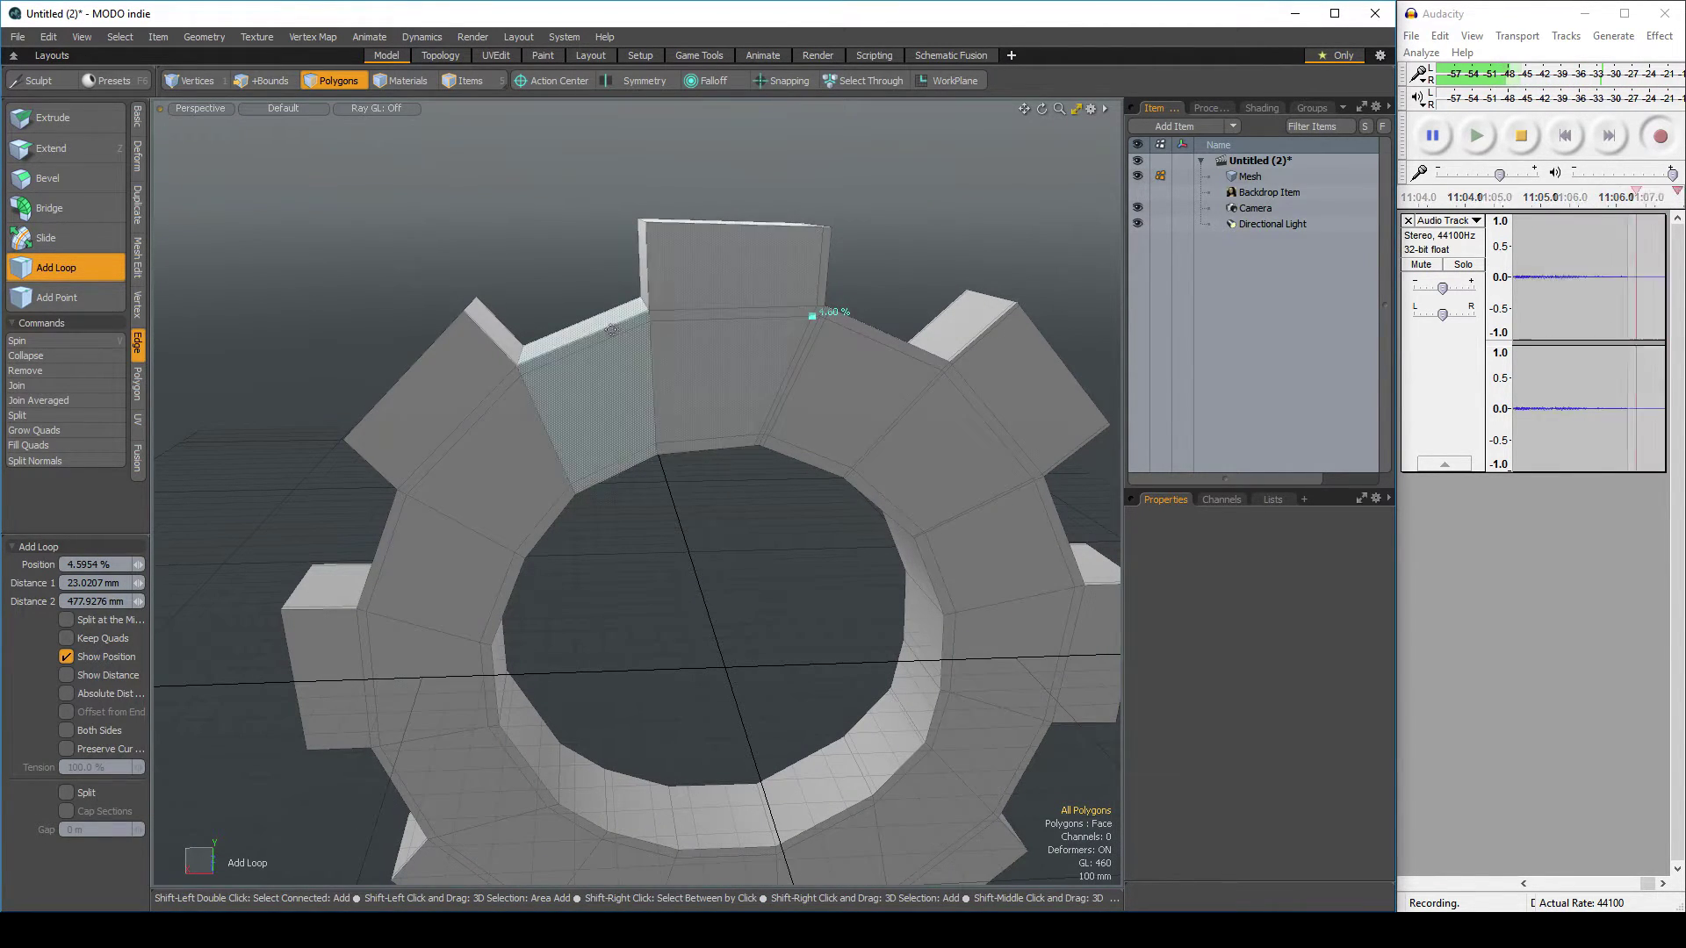
{"action": "left_click", "coordinate": [652, 320]}
{"action": "left_click", "coordinate": [632, 328]}
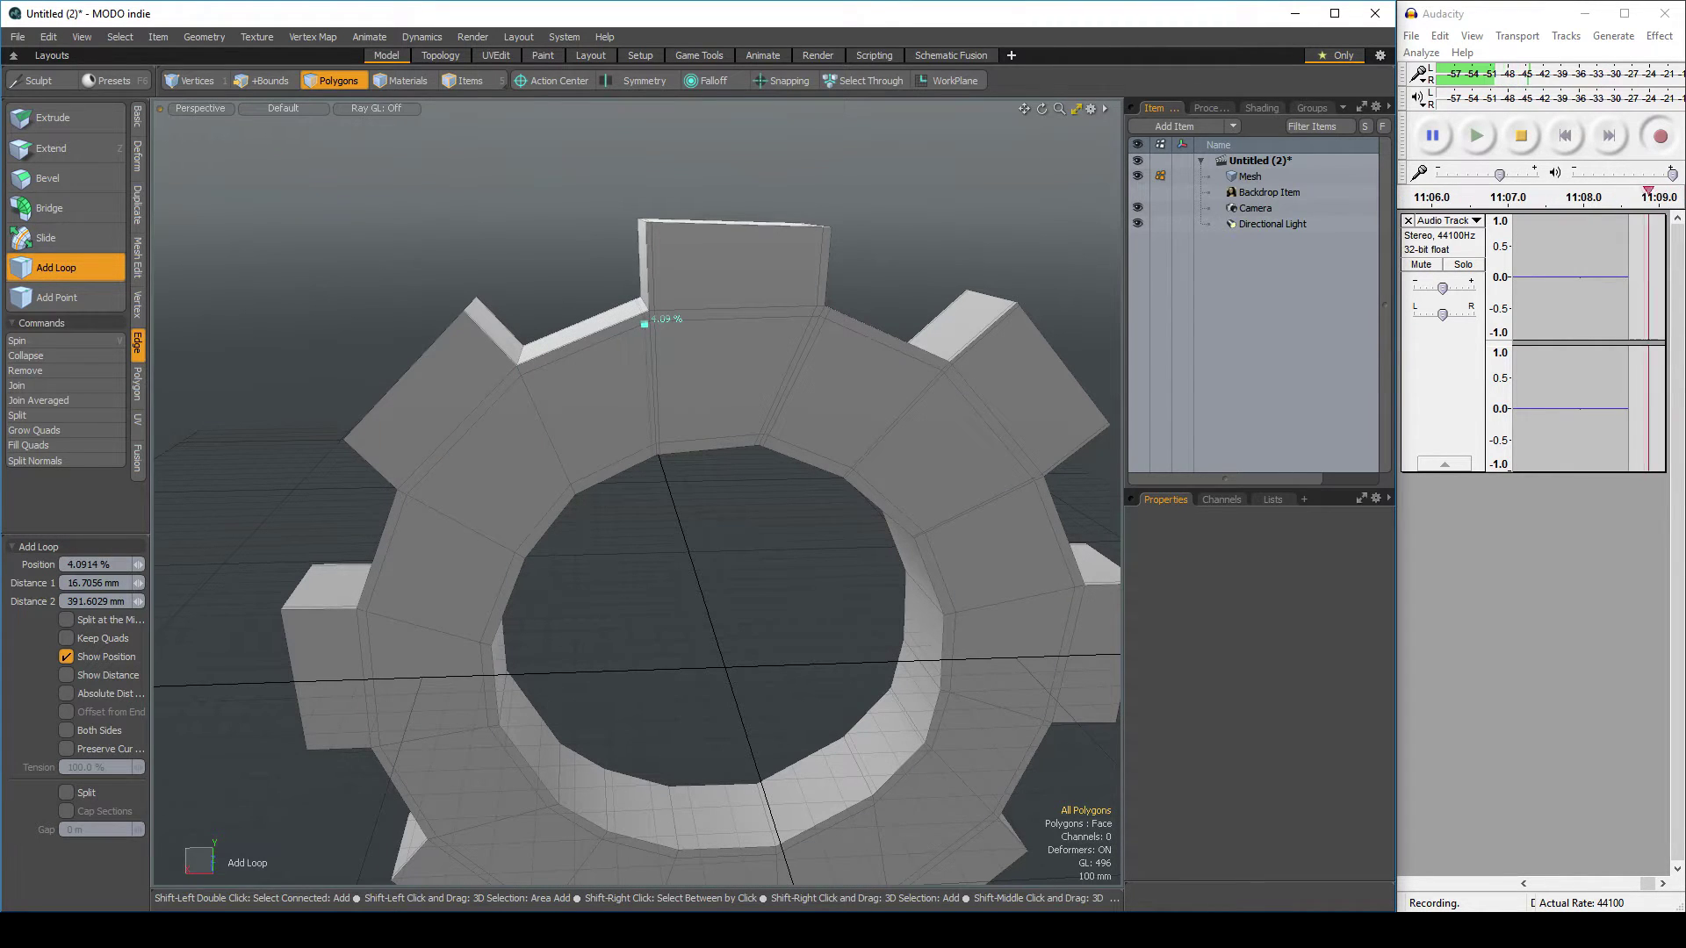
Add supporting loops on both sides of the radial edges along the gear's left side, including one at about 3.6 %
{"action": "left_click", "coordinate": [529, 371]}
{"action": "left_click", "coordinate": [522, 369]}
{"action": "left_click", "coordinate": [403, 482]}
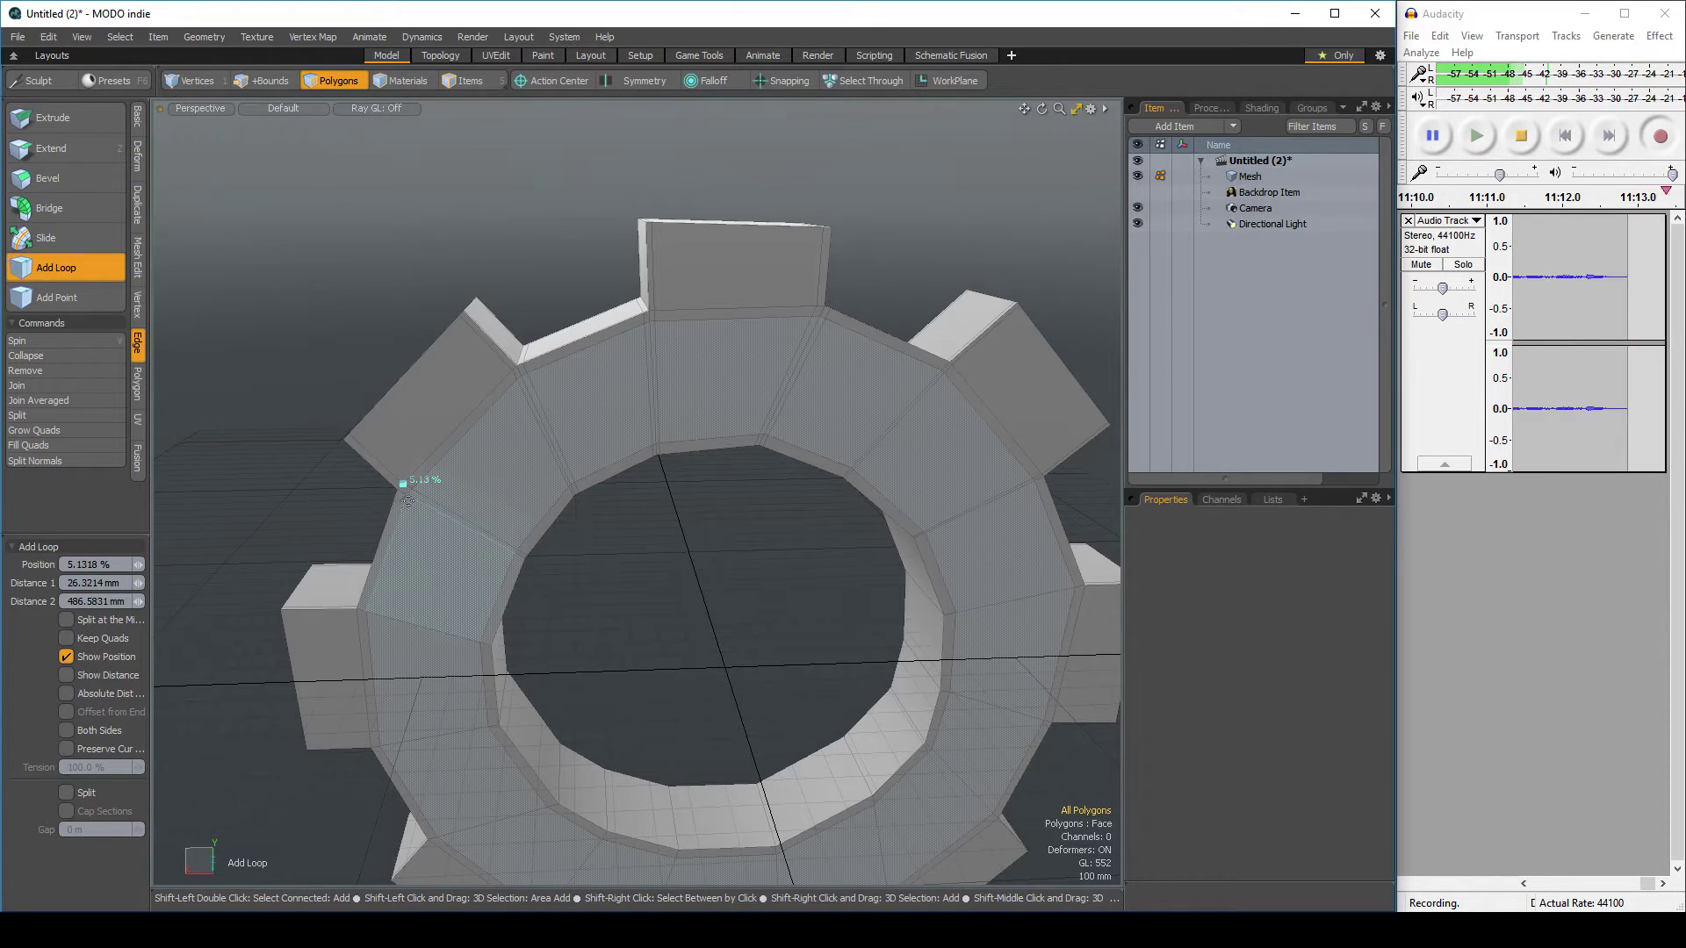
{"action": "left_click", "coordinate": [369, 613]}
{"action": "left_click_drag", "start_coordinate": [376, 614], "coordinate": [541, 301], "text": "alt"}
{"action": "left_click", "coordinate": [524, 519]}
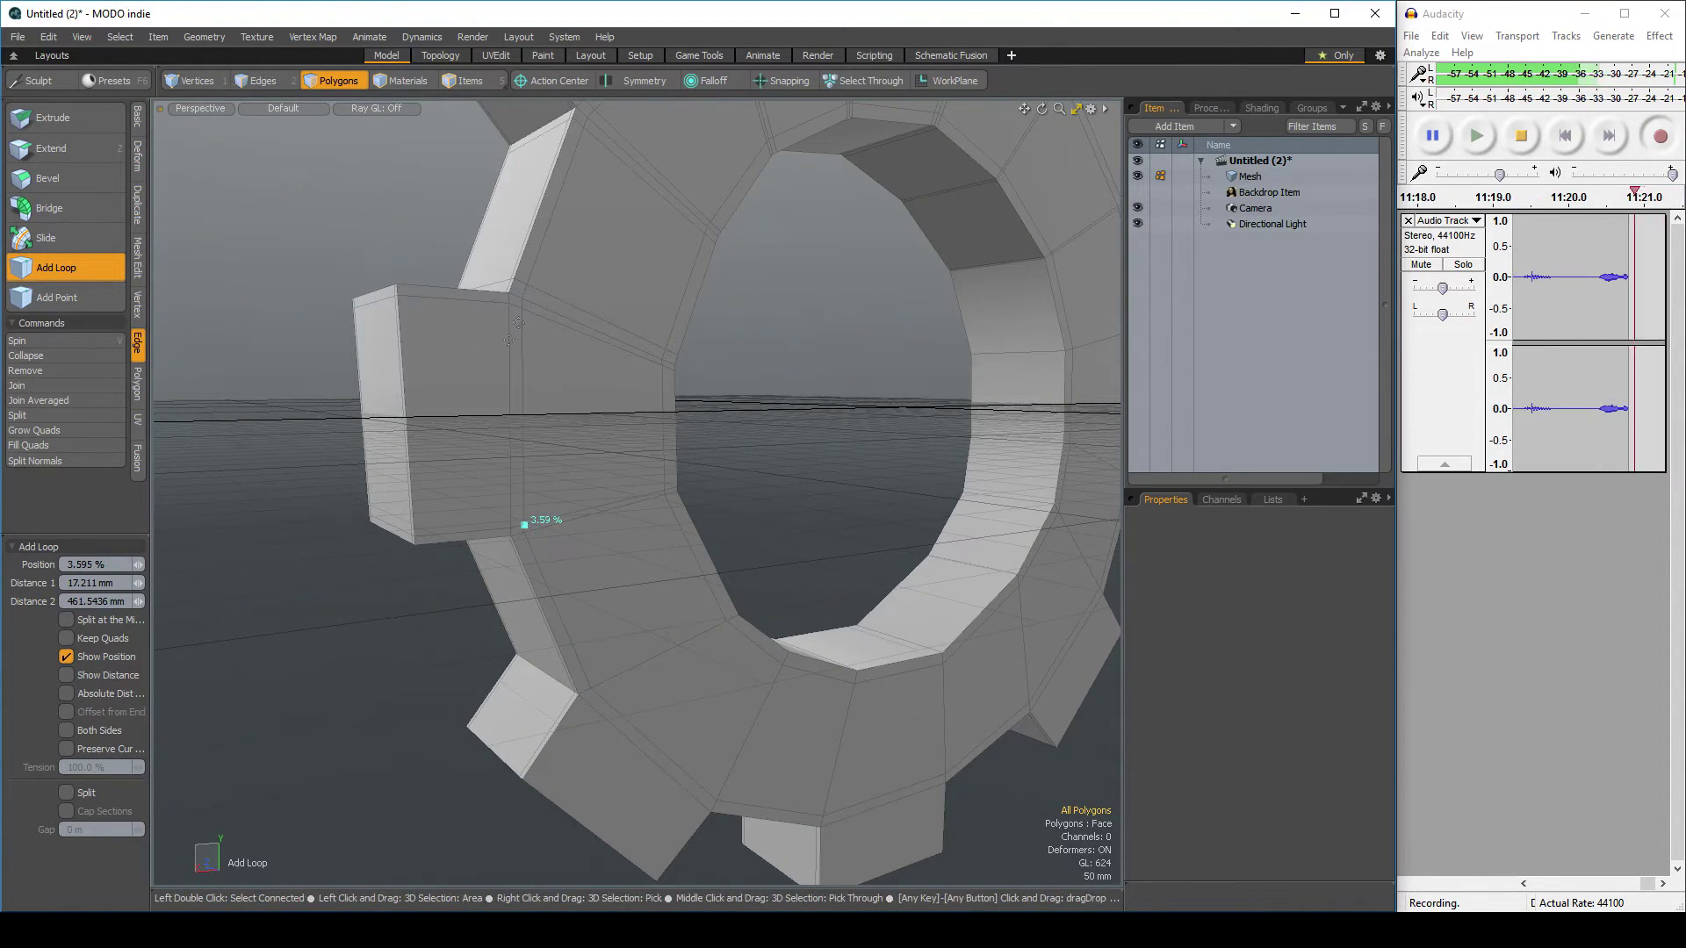
Examine the added loops from the side and below, and briefly preview the gear as a subdivision surface
{"action": "left_click_drag", "start_coordinate": [524, 523], "coordinate": [710, 298], "text": "alt"}
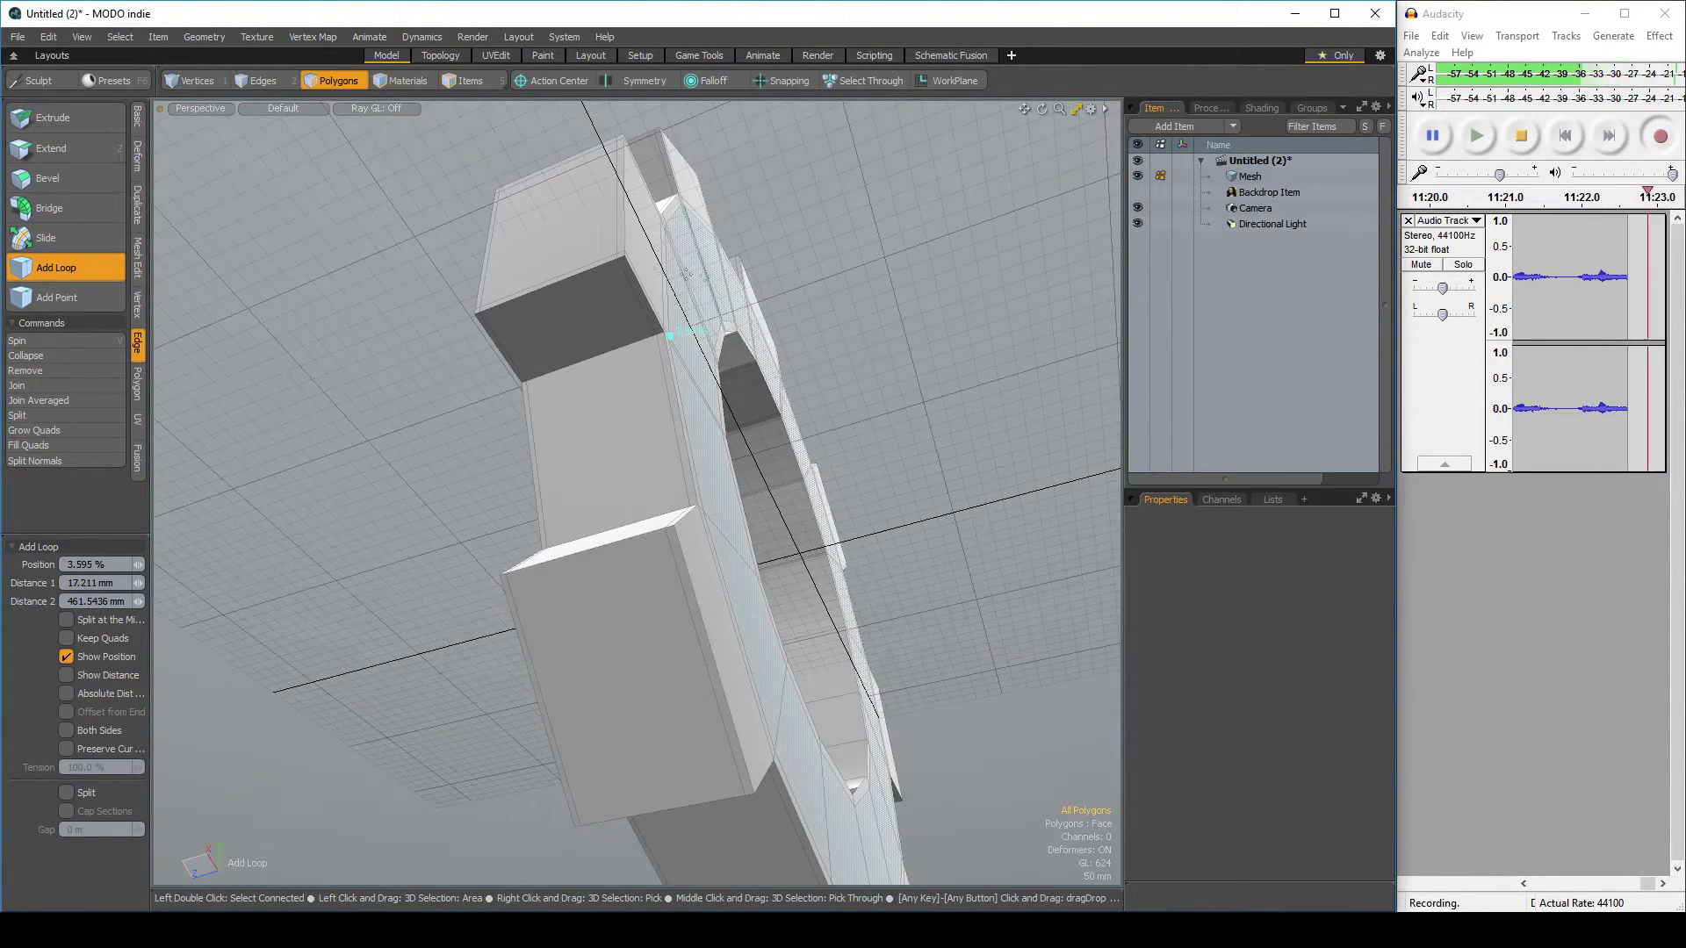
{"action": "left_click_drag", "start_coordinate": [605, 263], "coordinate": [457, 487], "text": "alt"}
{"action": "scroll", "coordinate": [457, 487], "scroll_direction": "up", "scroll_amount": 3}
{"action": "left_click_drag", "start_coordinate": [413, 549], "coordinate": [691, 415], "text": "alt"}
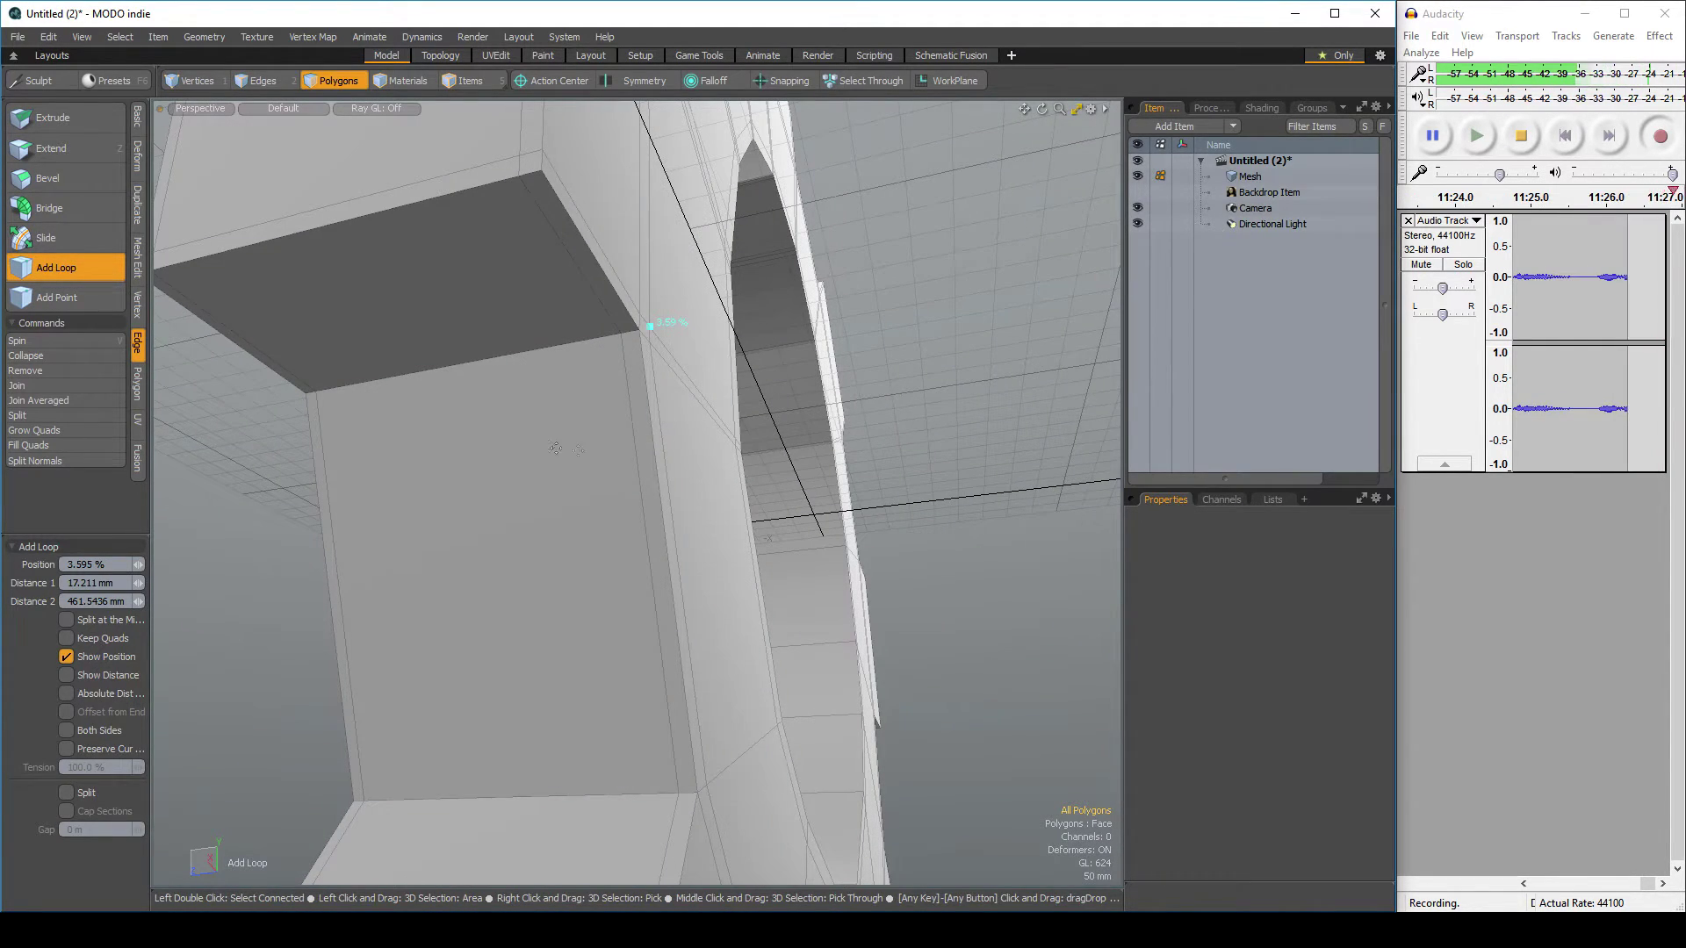
{"action": "left_click_drag", "start_coordinate": [703, 302], "coordinate": [606, 663], "text": "alt"}
{"action": "key", "text": "Tab"}
{"action": "scroll", "coordinate": [474, 505], "scroll_direction": "down", "scroll_amount": 5}
{"action": "key", "text": "Tab"}
Add supporting loops beside the radial edges at the gear's lower-left tooth, including ones at about 92.6 % and 4 %
{"action": "scroll", "coordinate": [570, 576], "scroll_direction": "up", "scroll_amount": 3}
{"action": "scroll", "coordinate": [492, 580], "scroll_direction": "up", "scroll_amount": 3}
{"action": "left_click", "coordinate": [461, 463], "text": "shift"}
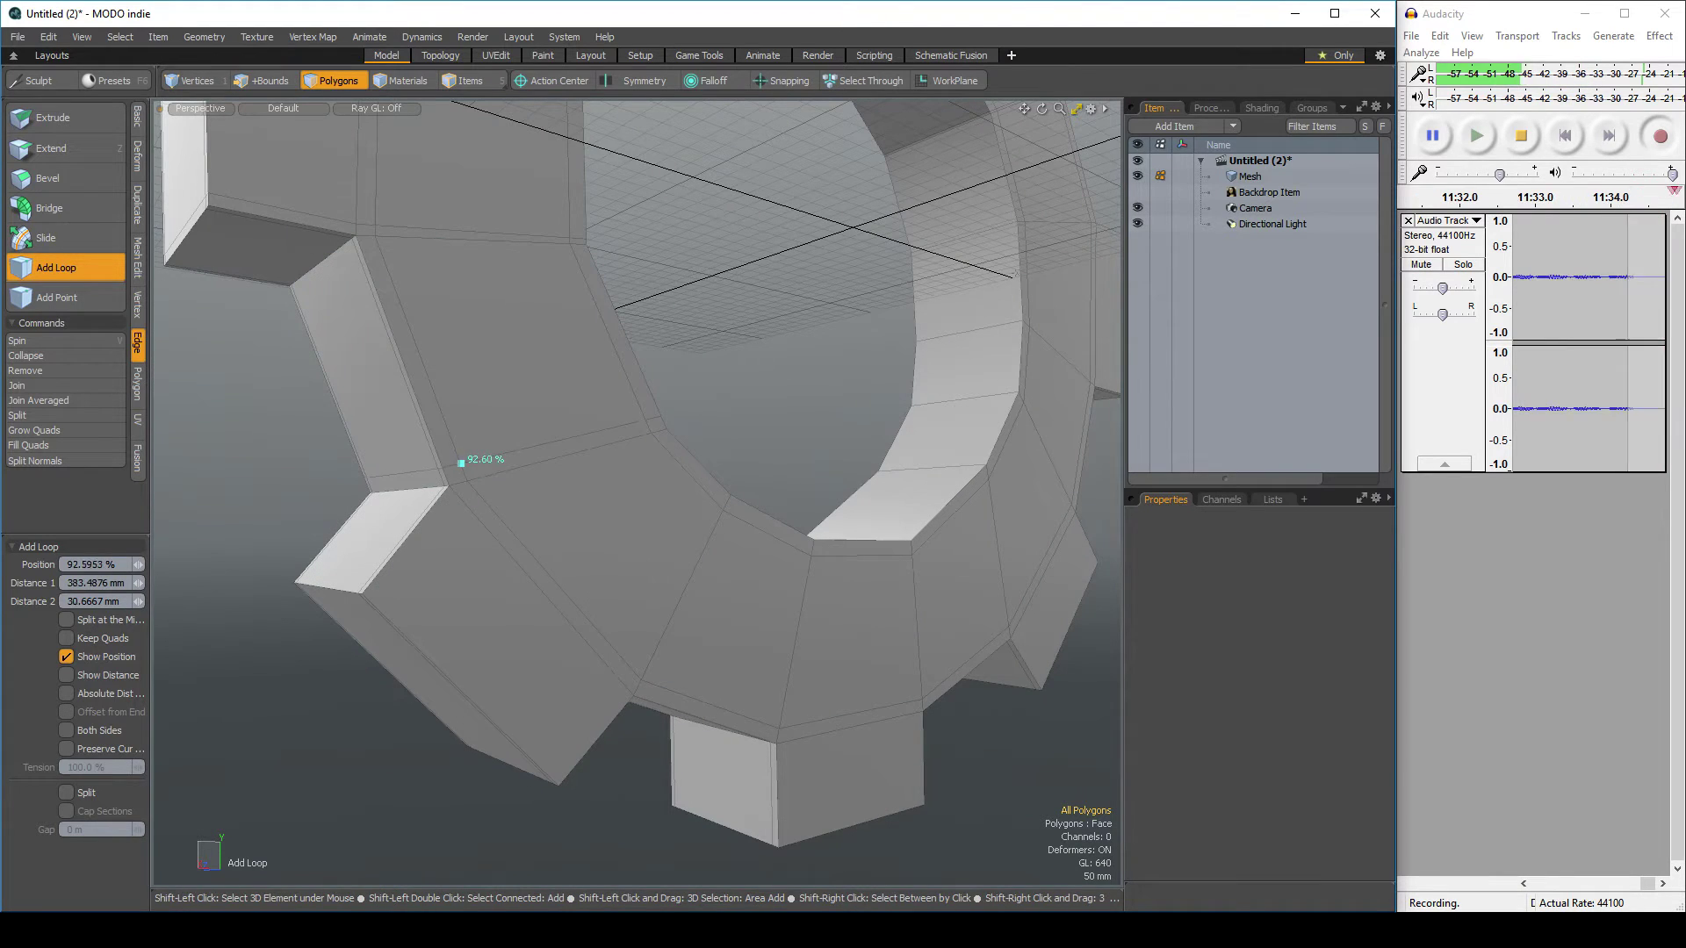
{"action": "left_click", "coordinate": [478, 491], "text": "shift"}
{"action": "left_click_drag", "start_coordinate": [482, 496], "coordinate": [473, 488]}
{"action": "left_click", "coordinate": [629, 666], "text": "shift"}
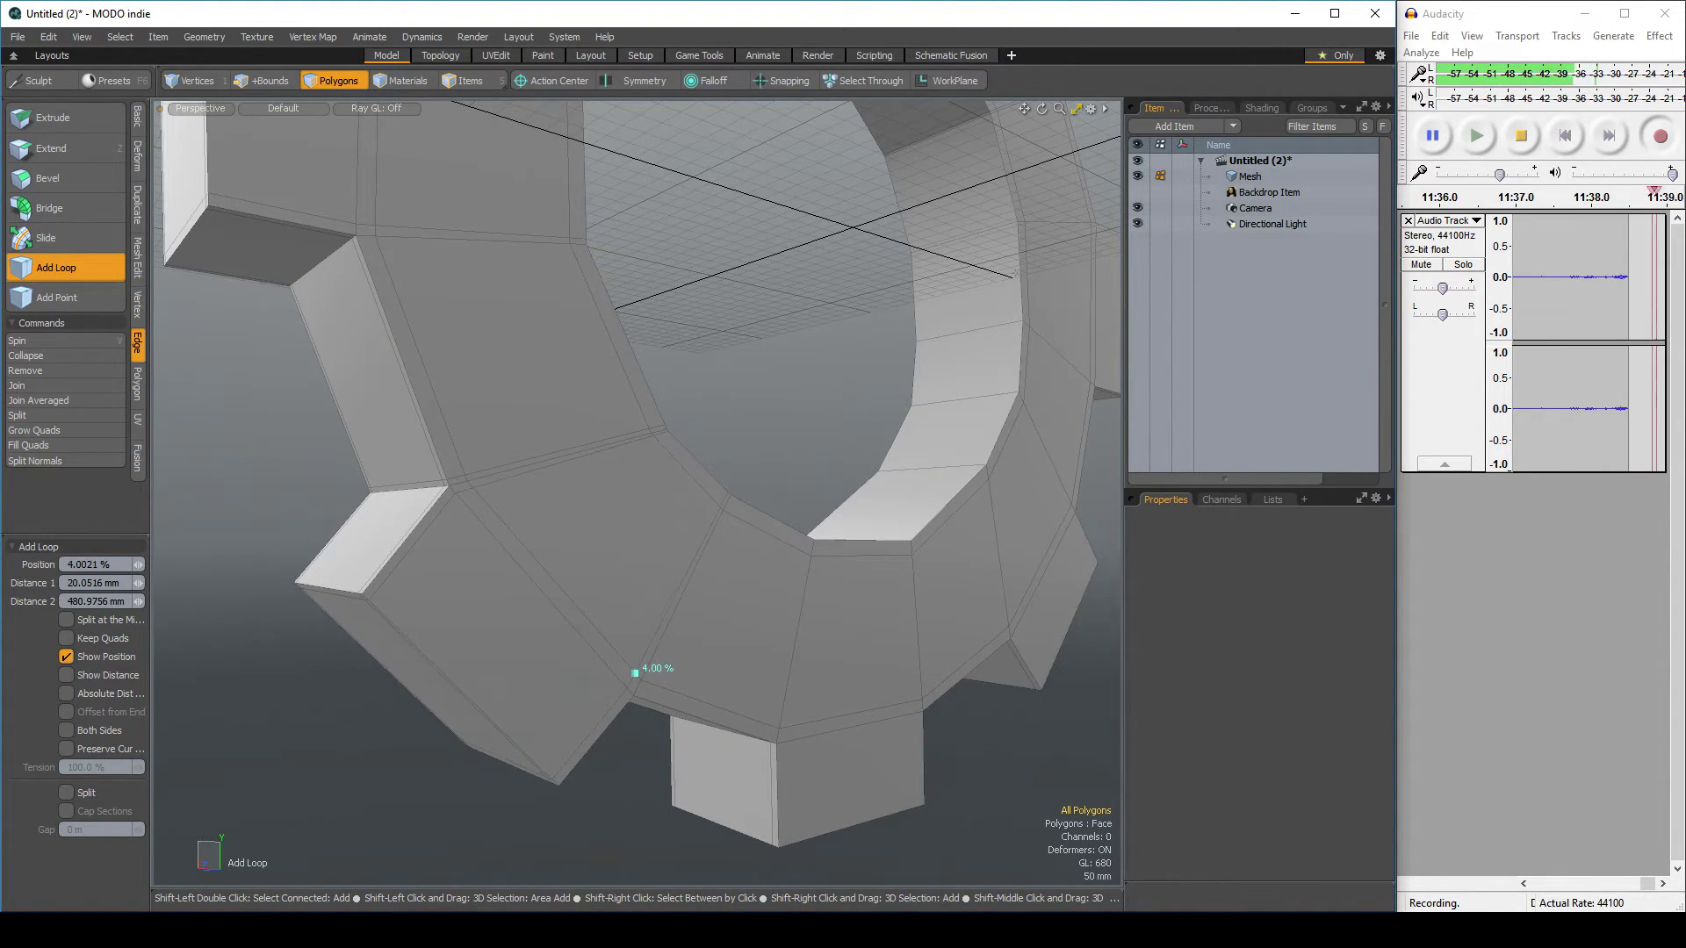
{"action": "left_click", "coordinate": [655, 684], "text": "shift"}
Add supporting loops beside the radial edges on both sides of the gear's bottom tooth and at the next tooth
{"action": "left_click_drag", "start_coordinate": [766, 724], "coordinate": [613, 639], "text": "alt+shift"}
{"action": "left_click", "coordinate": [614, 640], "text": "shift"}
{"action": "left_click", "coordinate": [645, 647], "text": "shift"}
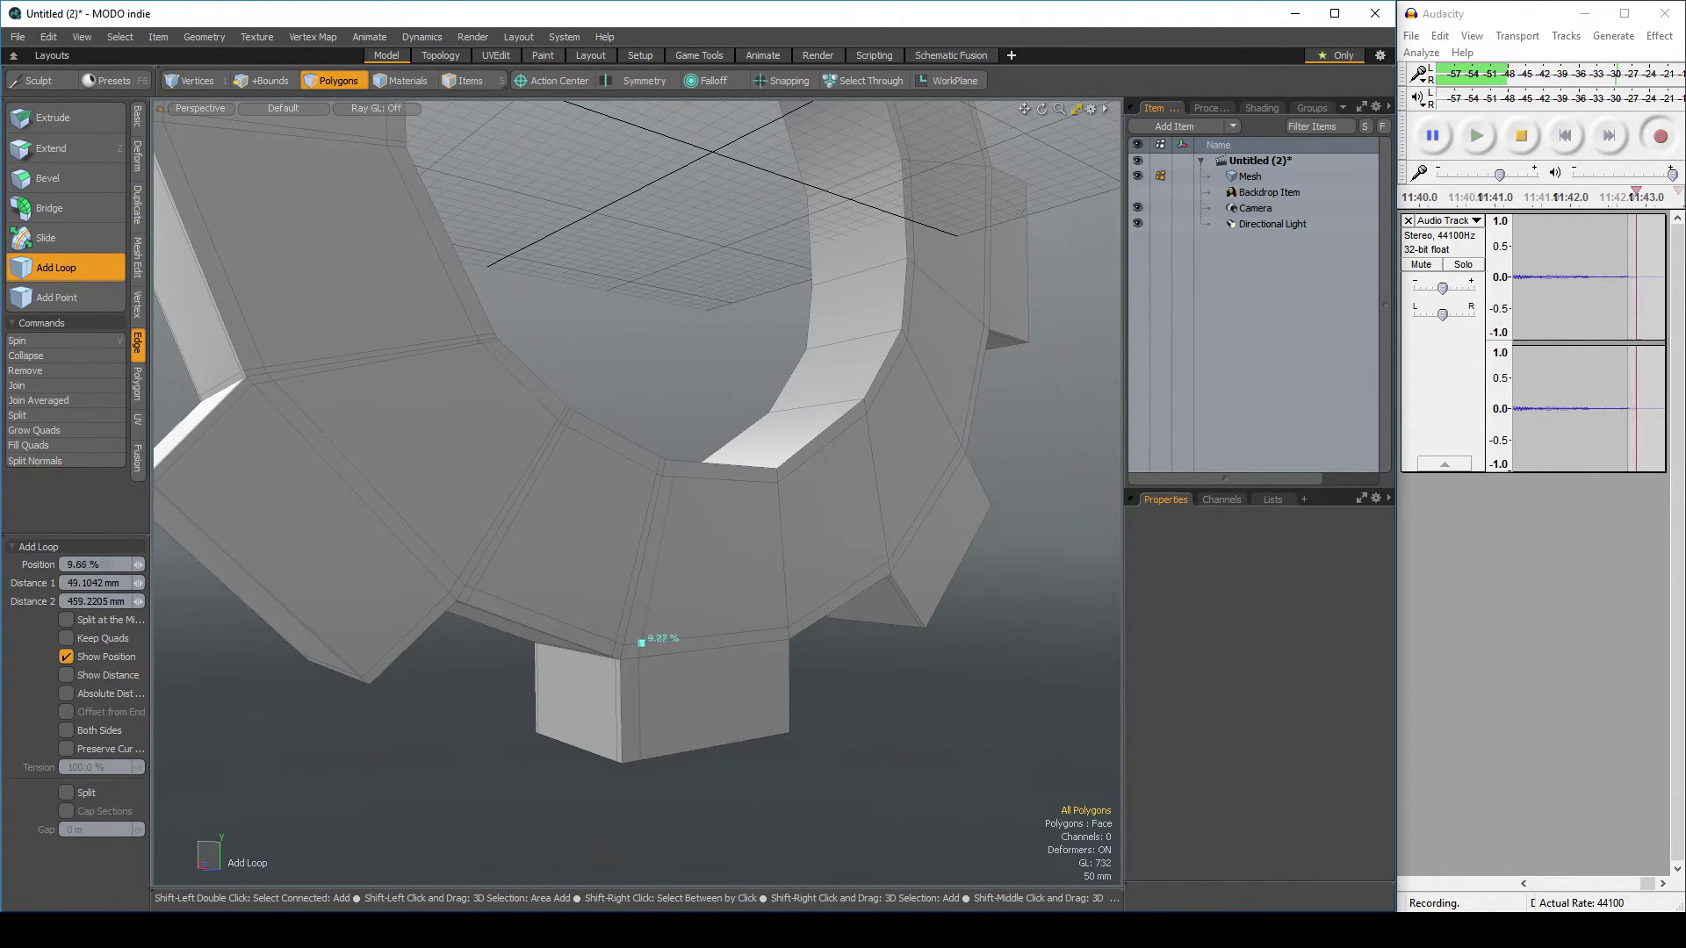
{"action": "left_click", "coordinate": [800, 618], "text": "shift"}
{"action": "left_click", "coordinate": [877, 568], "text": "shift"}
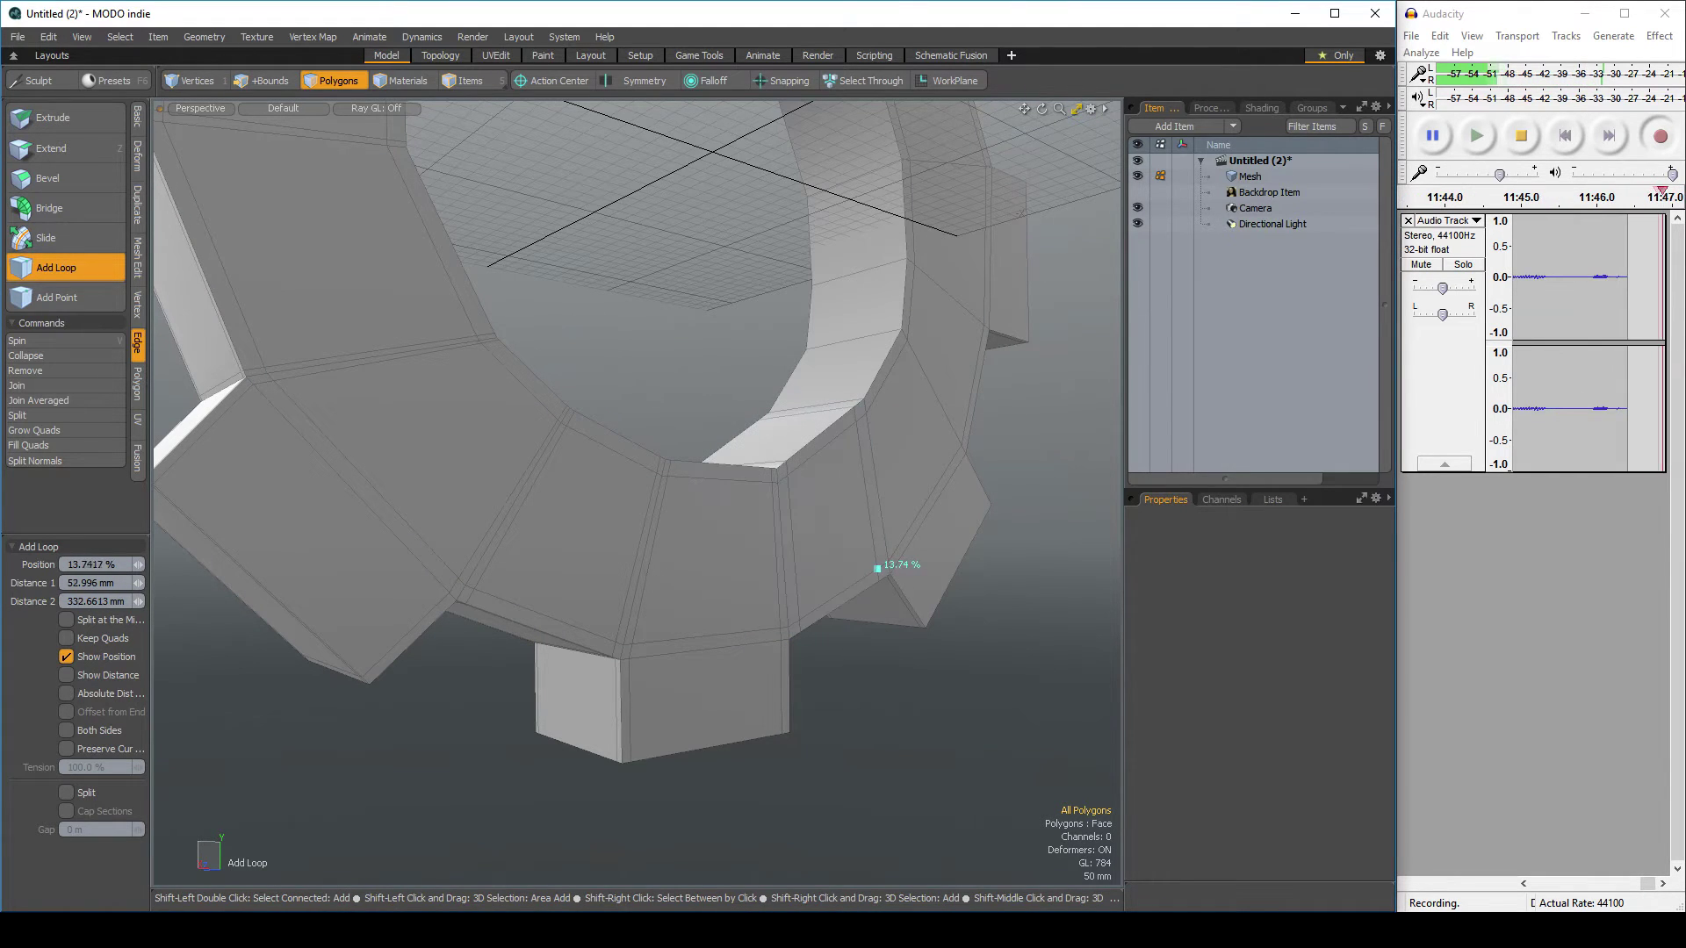
Set the lower-right loop to about 11.67 % and continue adding loops up the gear's right side, one at about 6.03 %
{"action": "scroll", "coordinate": [637, 492], "scroll_direction": "down", "scroll_amount": 3}
{"action": "left_click_drag", "start_coordinate": [878, 159], "coordinate": [749, 152], "text": "alt"}
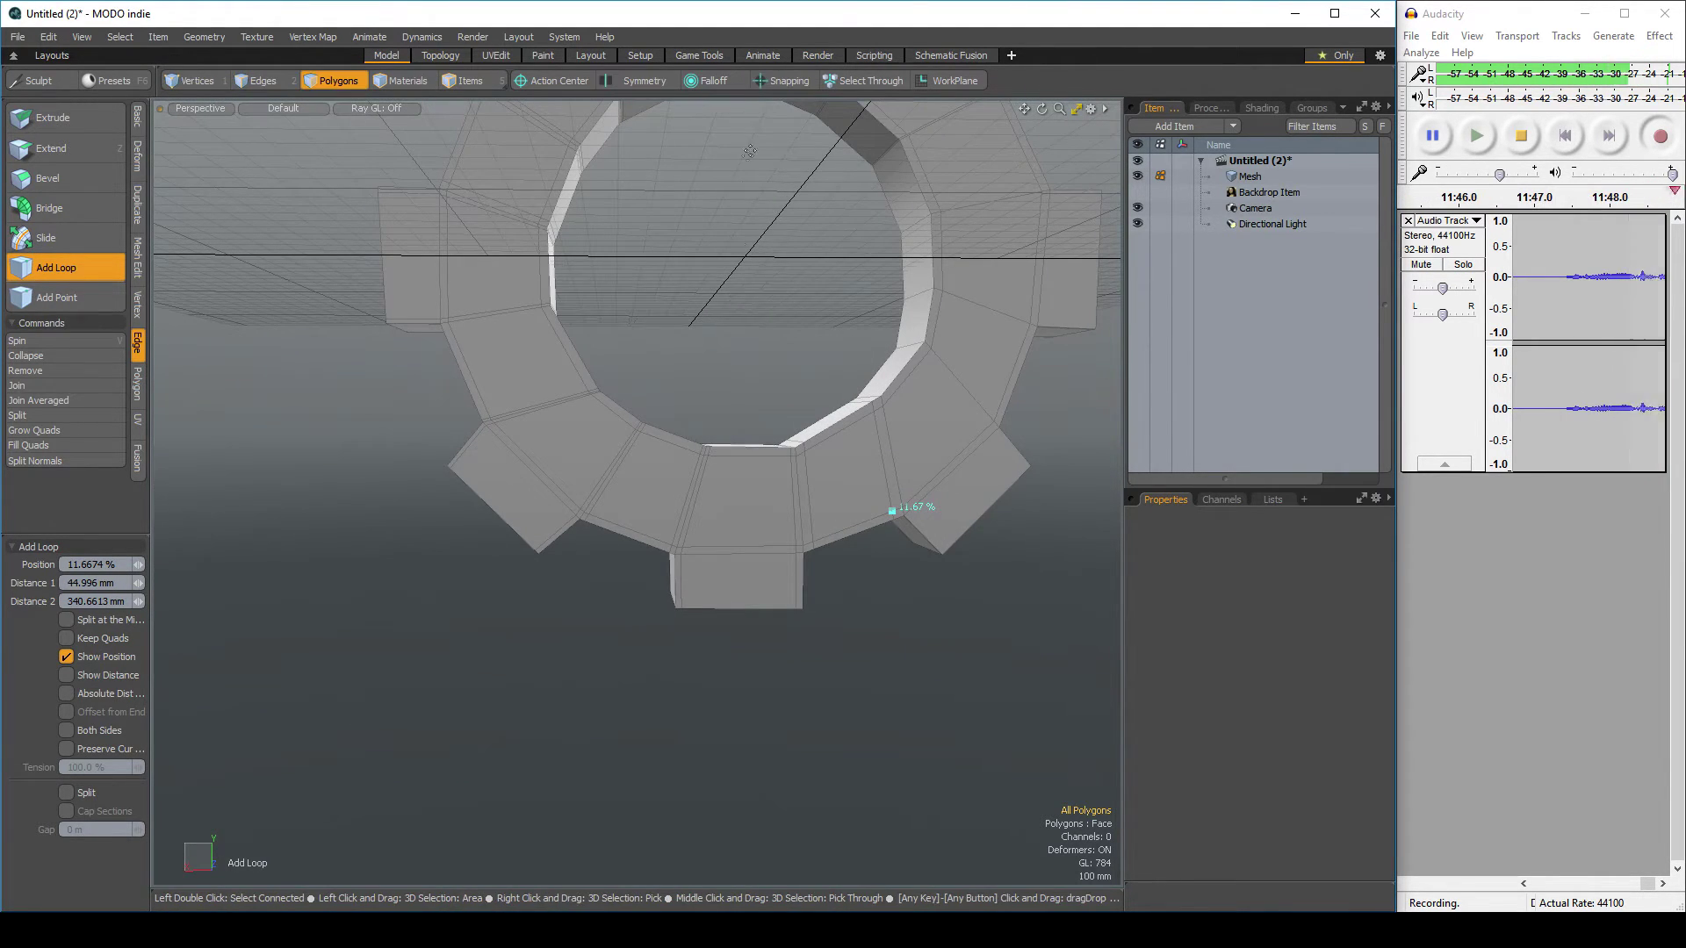
{"action": "left_click_drag", "start_coordinate": [744, 314], "coordinate": [610, 205], "text": "alt"}
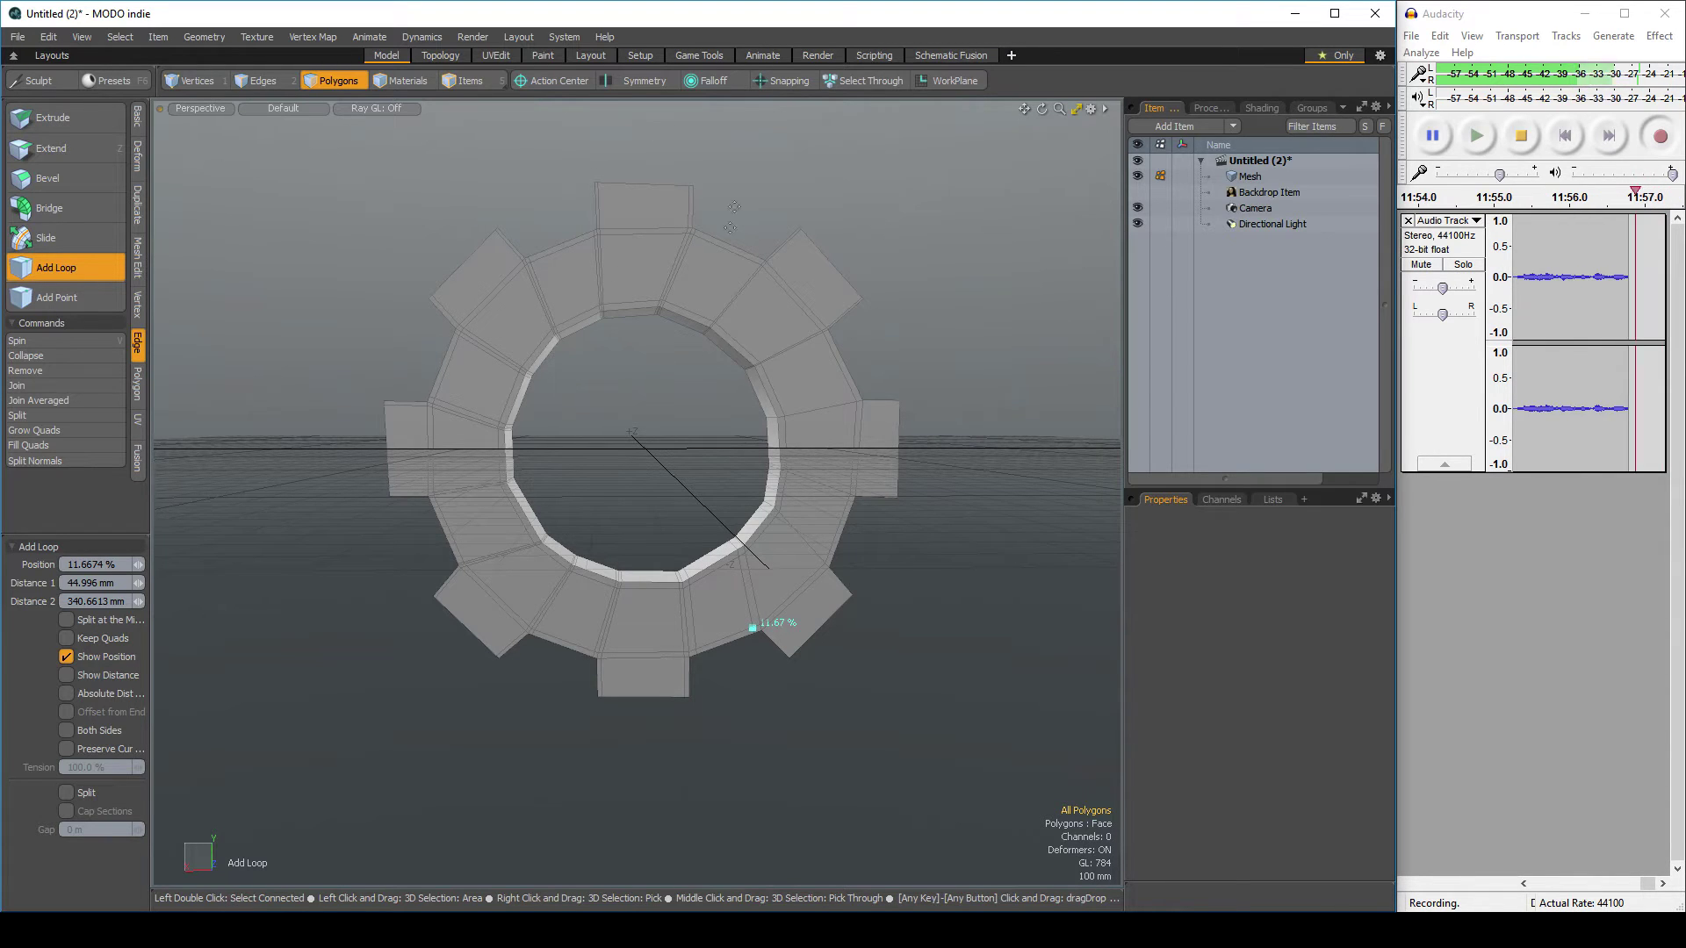
{"action": "left_click_drag", "start_coordinate": [718, 625], "coordinate": [738, 497], "text": "alt"}
{"action": "scroll", "coordinate": [738, 497], "scroll_direction": "up", "scroll_amount": 3}
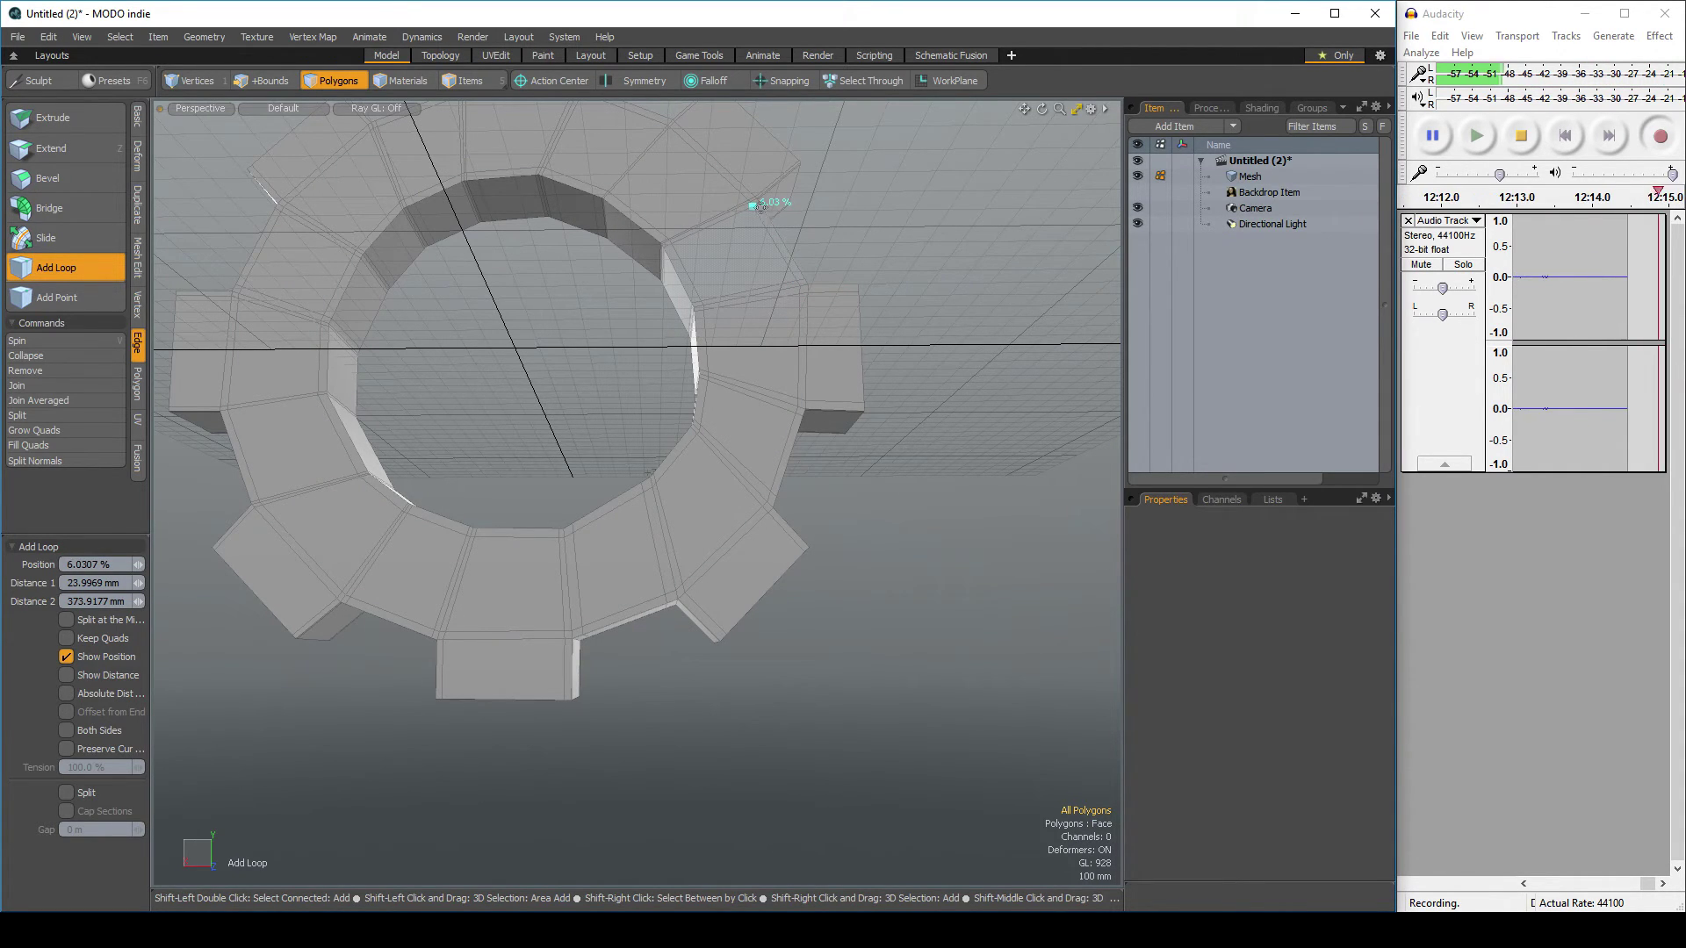
Preview the gear with subdivision from several angles and return it to the faceted mesh
{"action": "key", "text": "Tab"}
{"action": "left_click_drag", "start_coordinate": [760, 206], "coordinate": [827, 471], "text": "alt"}
{"action": "left_click_drag", "start_coordinate": [831, 366], "coordinate": [781, 461], "text": "alt"}
{"action": "key", "text": "Tab"}
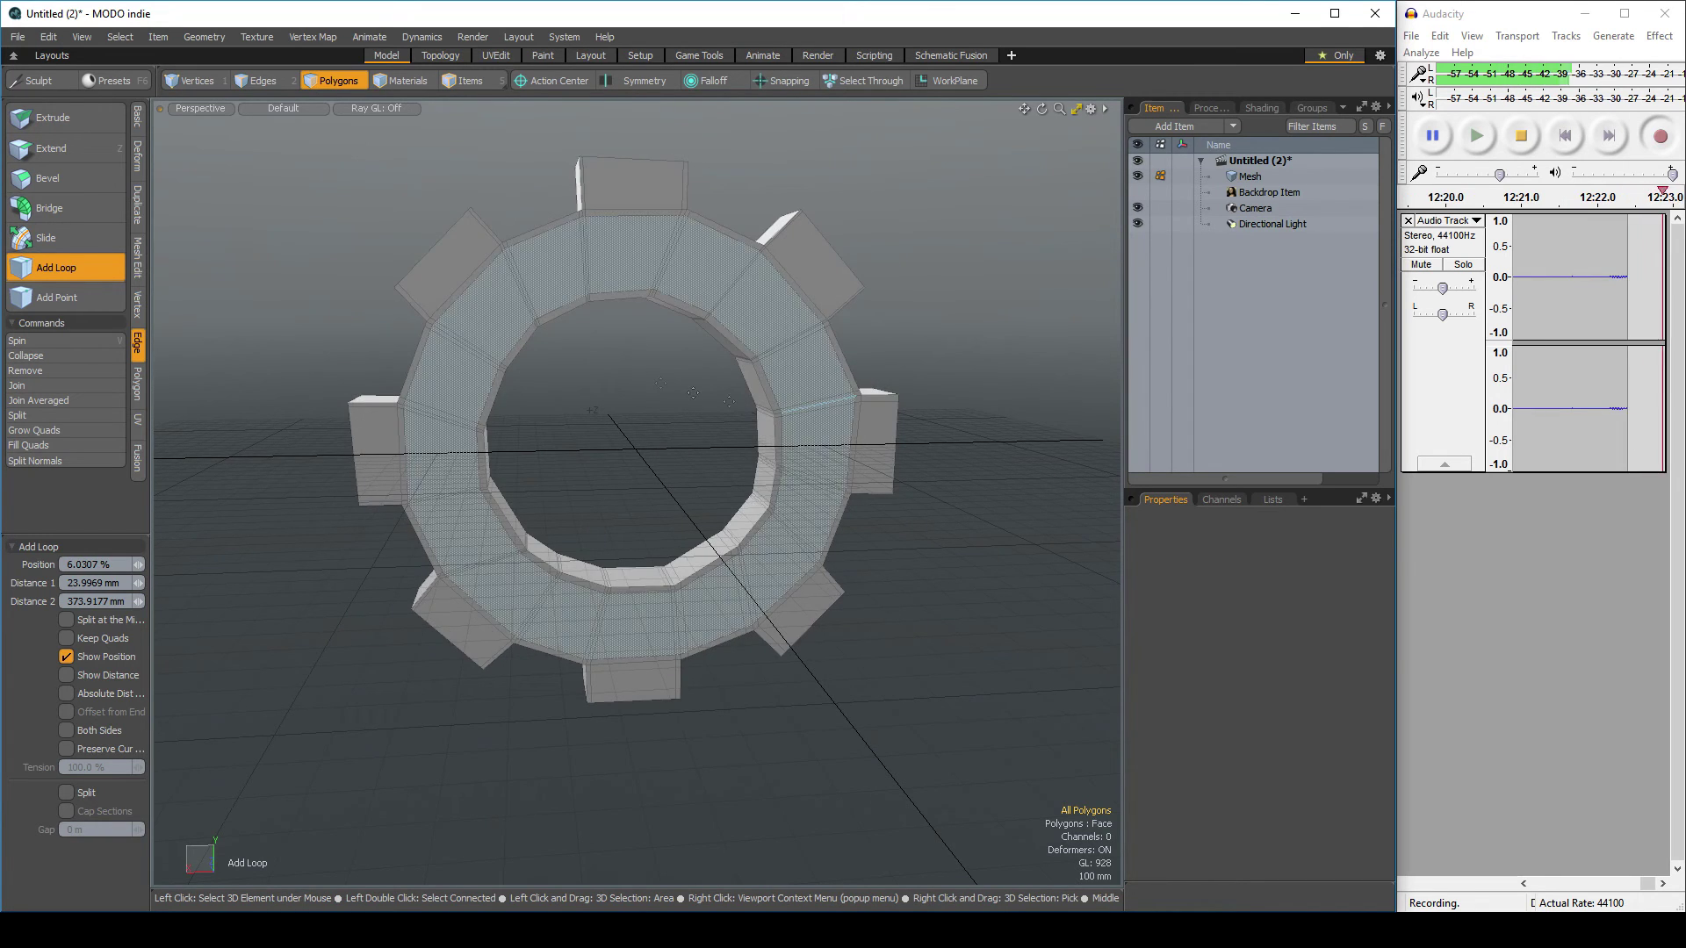
Add supporting loops at the remaining unsupported edges of the ring, including ones at about 90.64 % and 4.55 %
{"action": "scroll", "coordinate": [660, 383], "scroll_direction": "up", "scroll_amount": 4}
{"action": "left_click_drag", "start_coordinate": [614, 387], "coordinate": [670, 413], "text": "alt"}
{"action": "left_click", "coordinate": [821, 403], "text": "shift"}
{"action": "left_click_drag", "start_coordinate": [814, 402], "coordinate": [700, 460]}
{"action": "left_click", "coordinate": [836, 418], "text": "shift"}
{"action": "scroll", "coordinate": [839, 423], "scroll_direction": "down", "scroll_amount": 3}
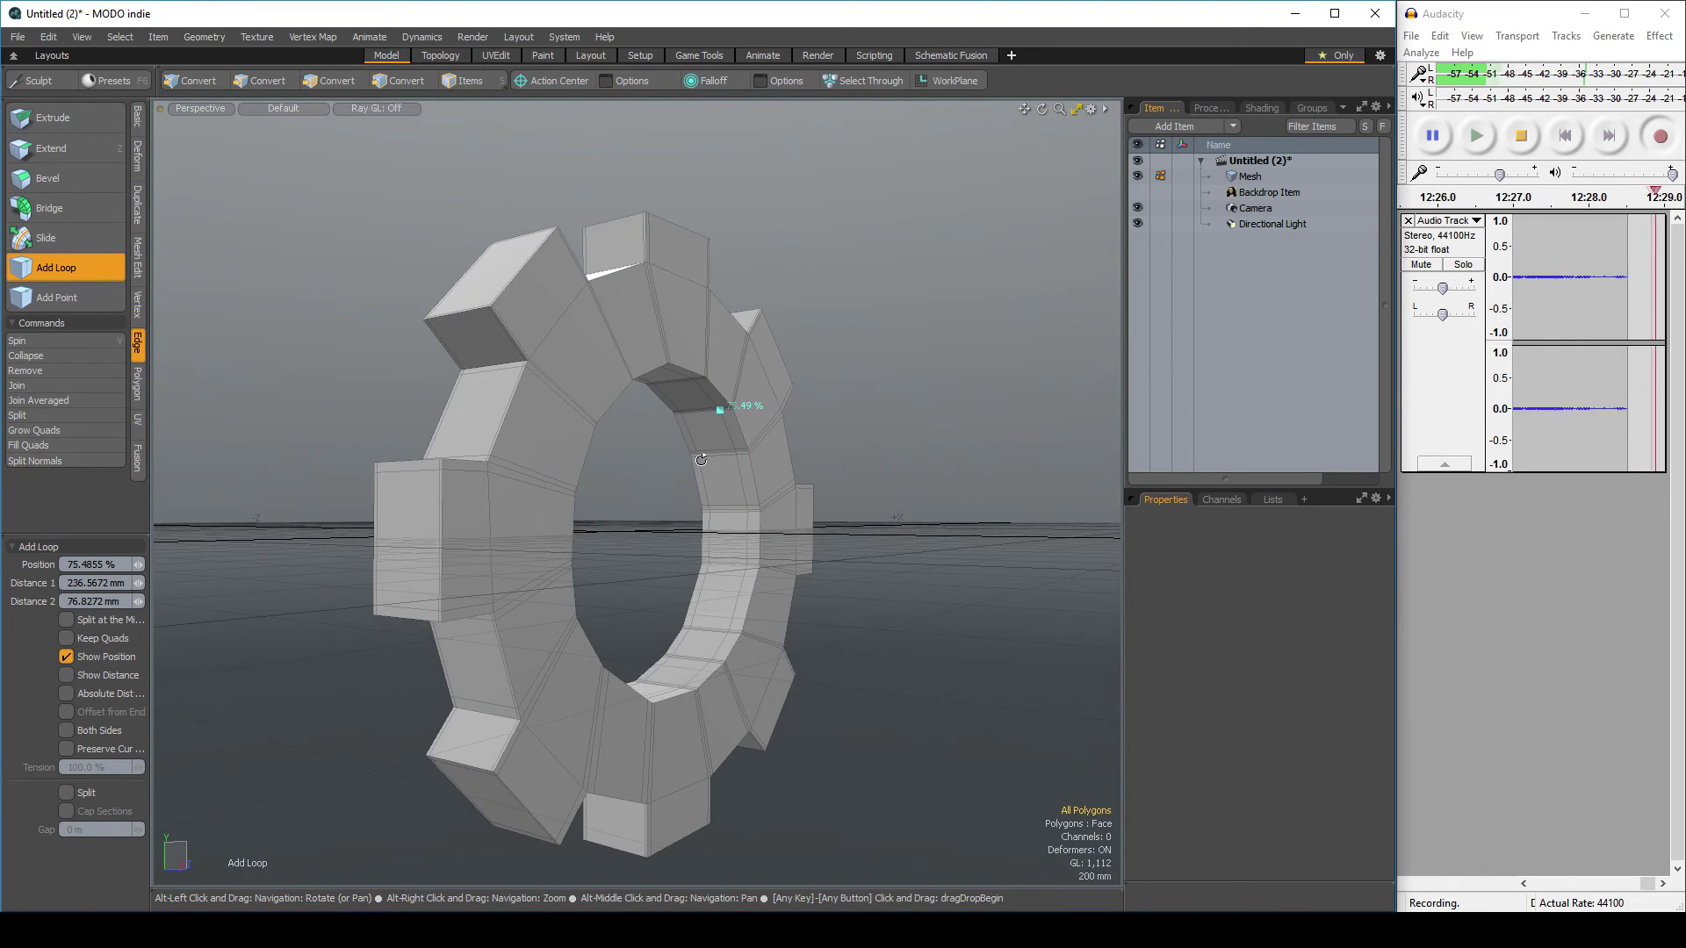
{"action": "left_click", "coordinate": [629, 370], "text": "shift"}
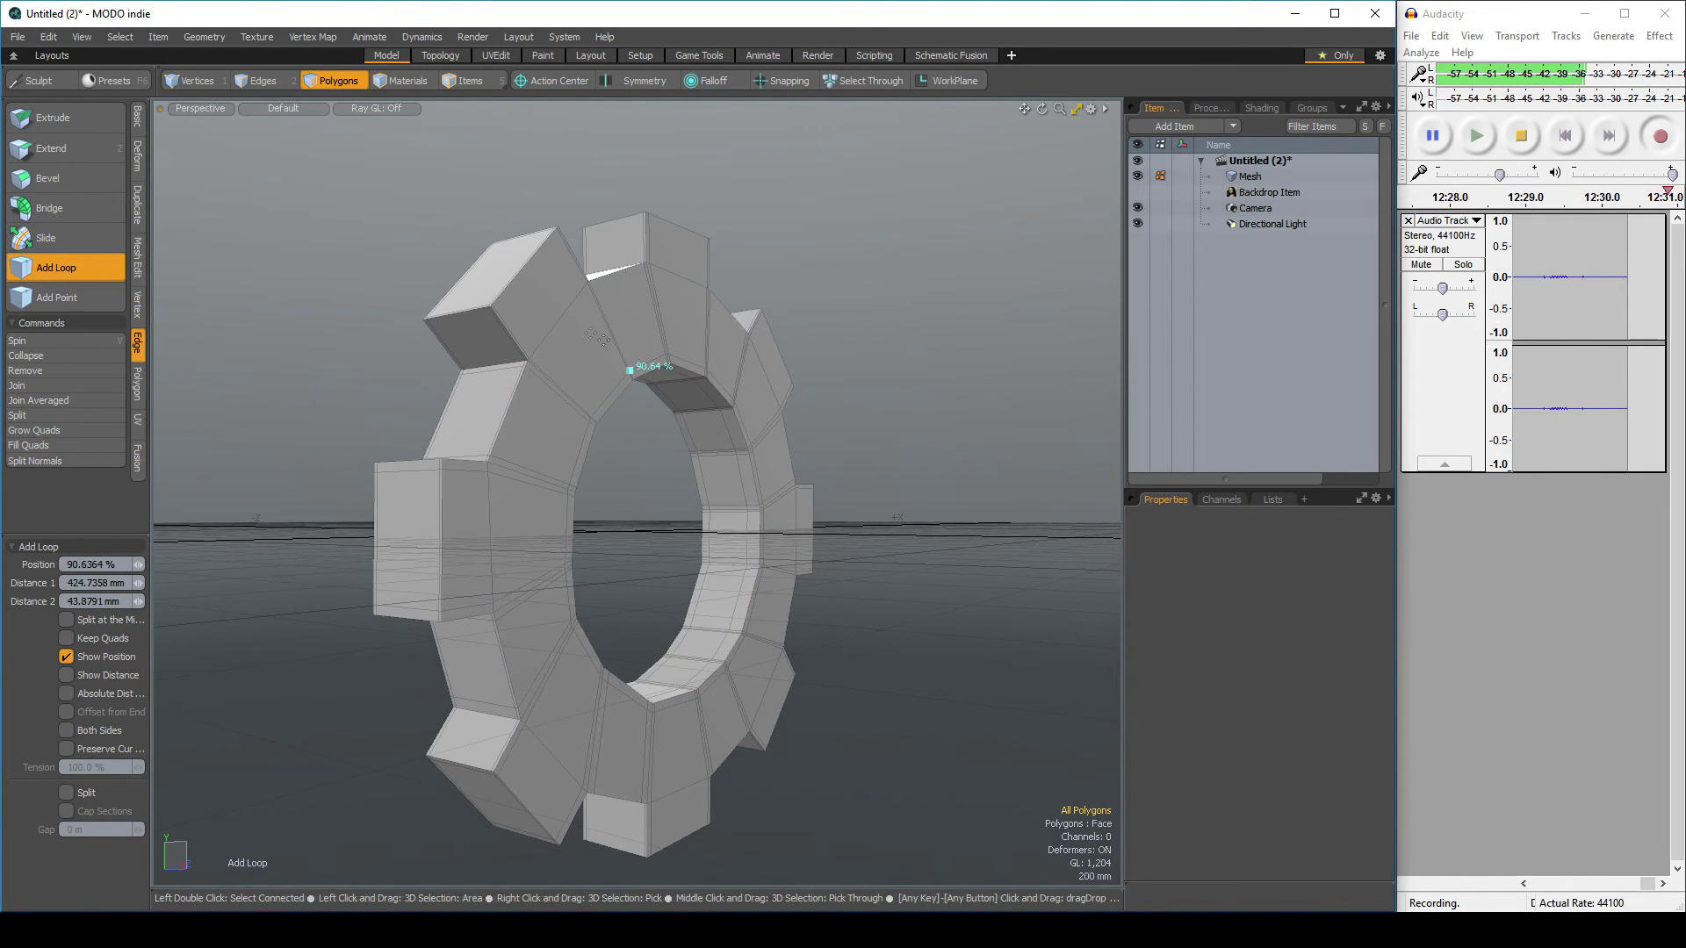
{"action": "left_click", "coordinate": [590, 283], "text": "shift"}
Check the gear's tooth corners in the subdivided preview for missing supporting loops, and switch subdivision off again
{"action": "left_click_drag", "start_coordinate": [589, 309], "coordinate": [817, 351], "text": "alt"}
{"action": "key", "text": "Tab"}
{"action": "scroll", "coordinate": [606, 430], "scroll_direction": "up", "scroll_amount": 4}
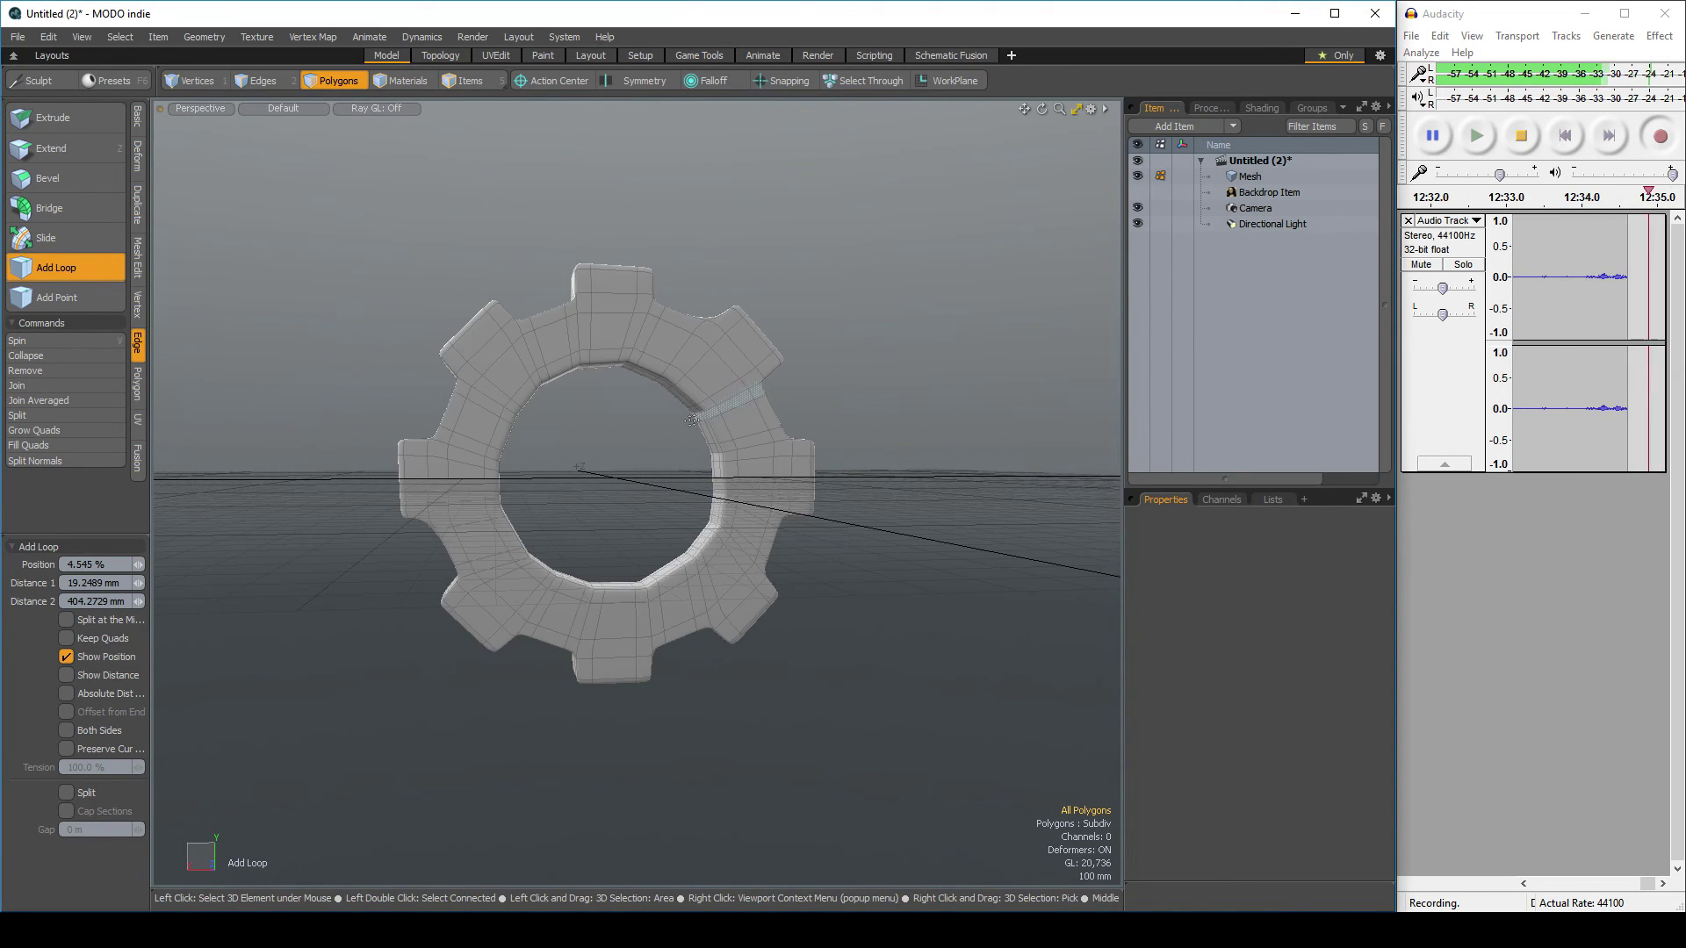
{"action": "left_click_drag", "start_coordinate": [816, 298], "coordinate": [816, 368], "text": "alt"}
{"action": "key", "text": "Tab"}
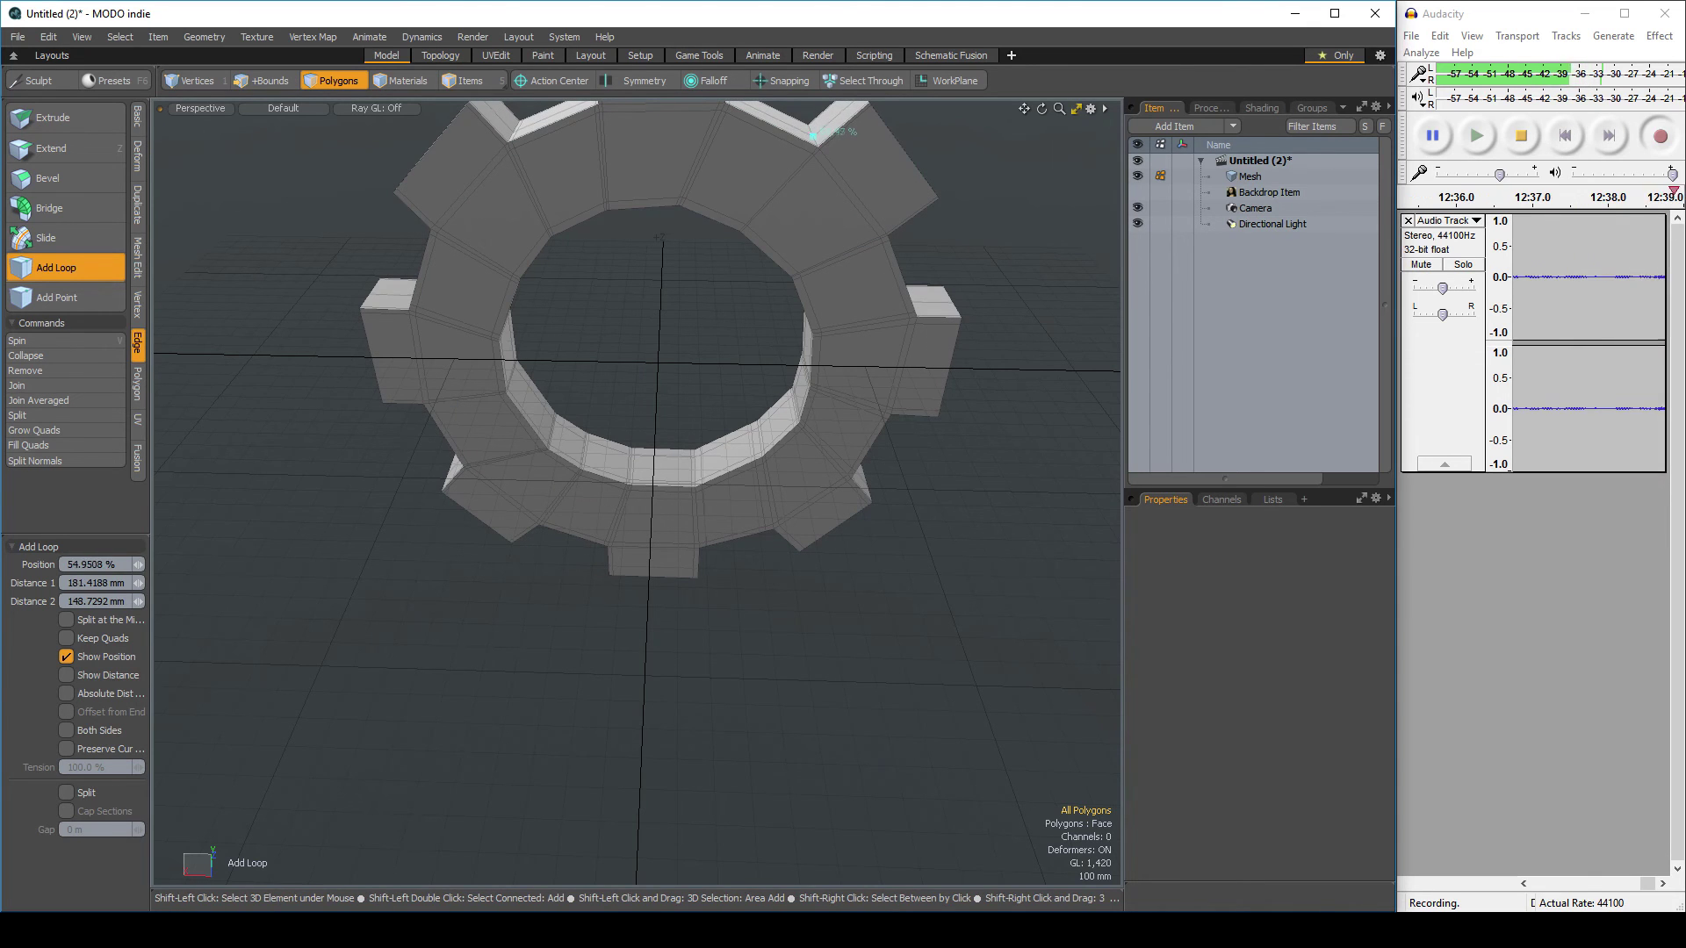
Add the missing supporting loop beside the upper-right tooth at about 92.35 % and turn on subdivision for the gear
{"action": "left_click", "coordinate": [806, 140]}
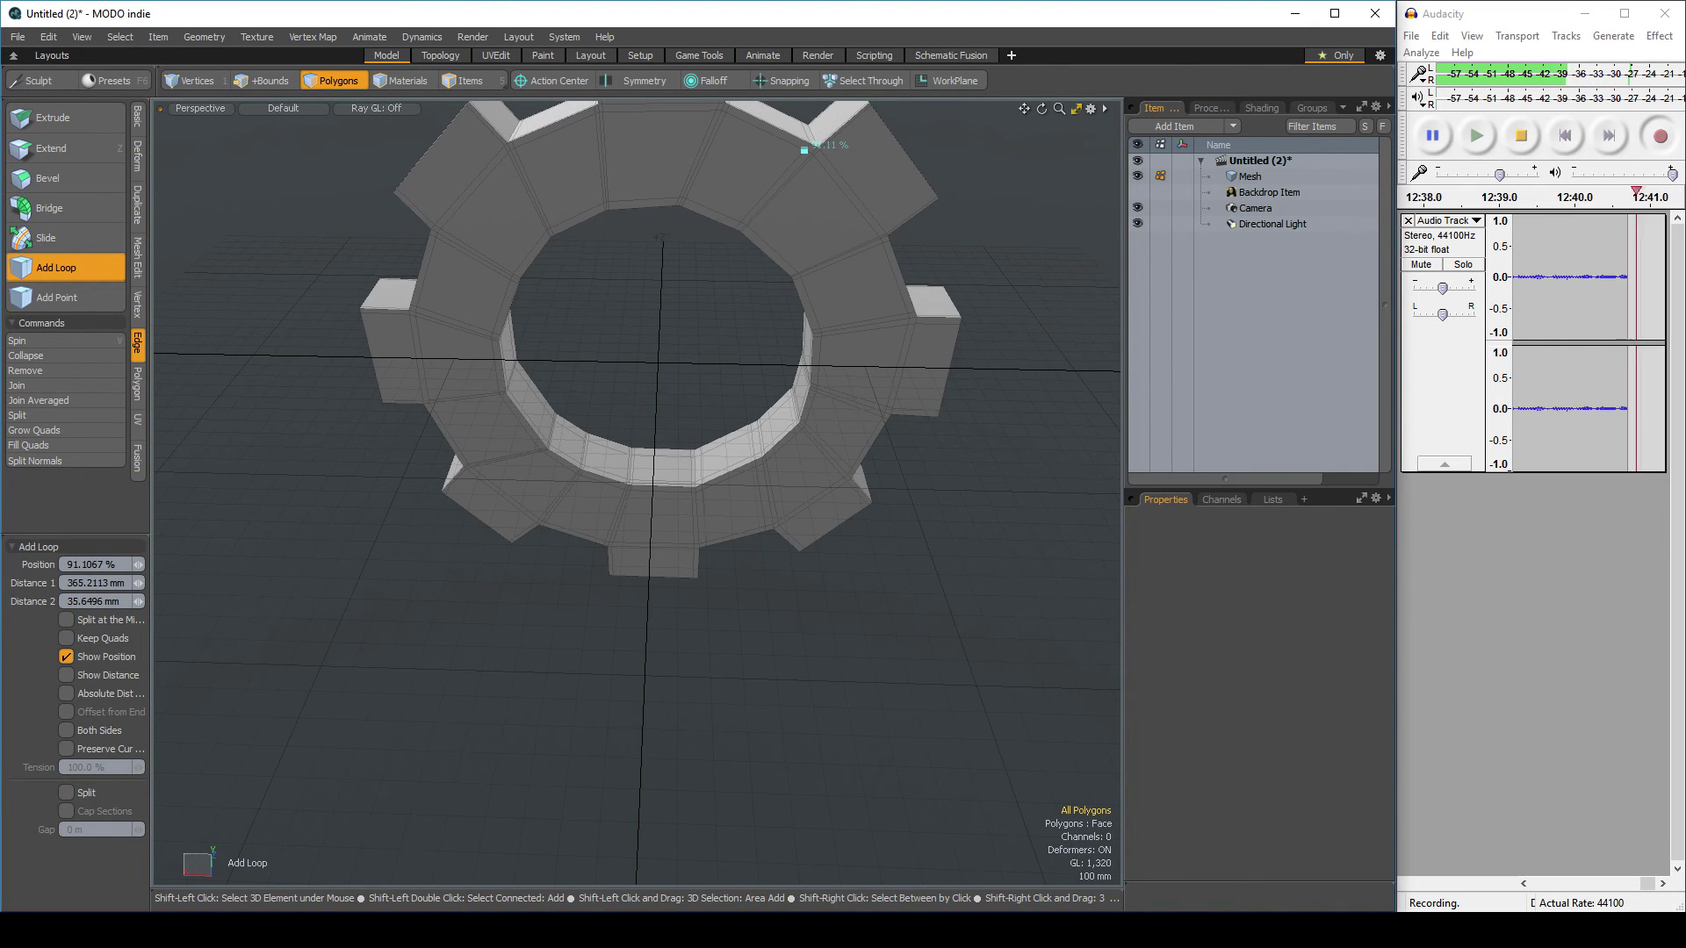
{"action": "left_click_drag", "start_coordinate": [806, 145], "coordinate": [840, 420], "text": "alt"}
{"action": "key", "text": "Tab"}
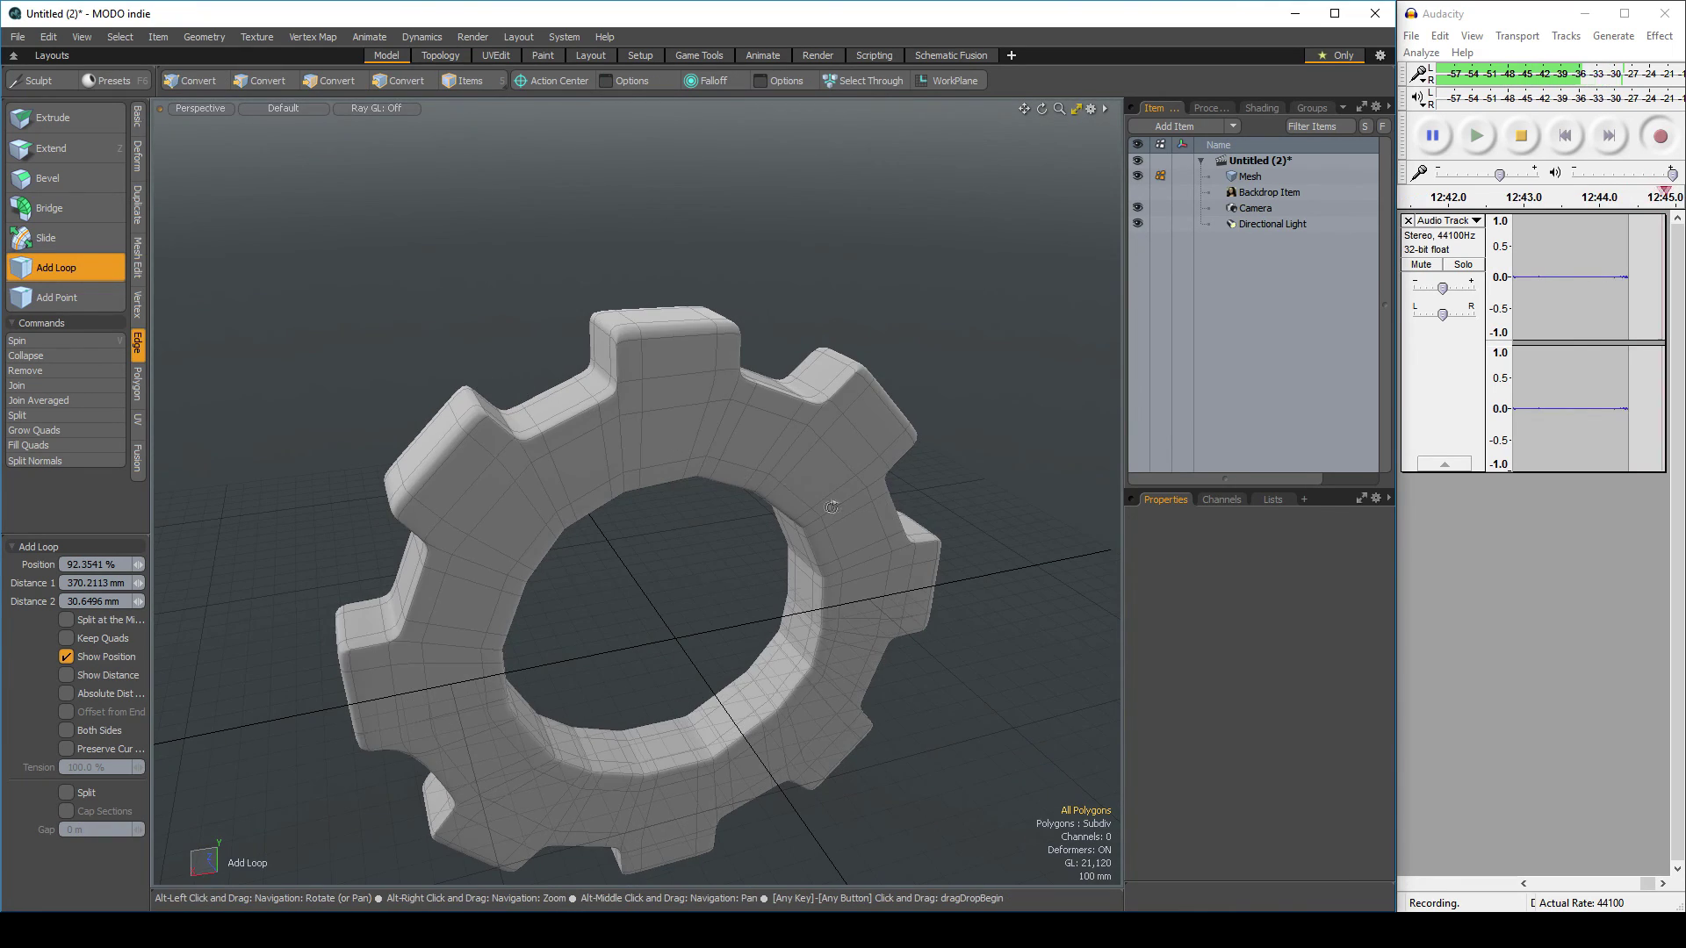
{"action": "middle_click_drag", "start_coordinate": [840, 420], "coordinate": [751, 217], "text": "alt"}
{"action": "left_click_drag", "start_coordinate": [751, 218], "coordinate": [834, 263], "text": "alt"}
{"action": "scroll", "coordinate": [834, 368], "scroll_direction": "down", "scroll_amount": 4, "text": "alt"}
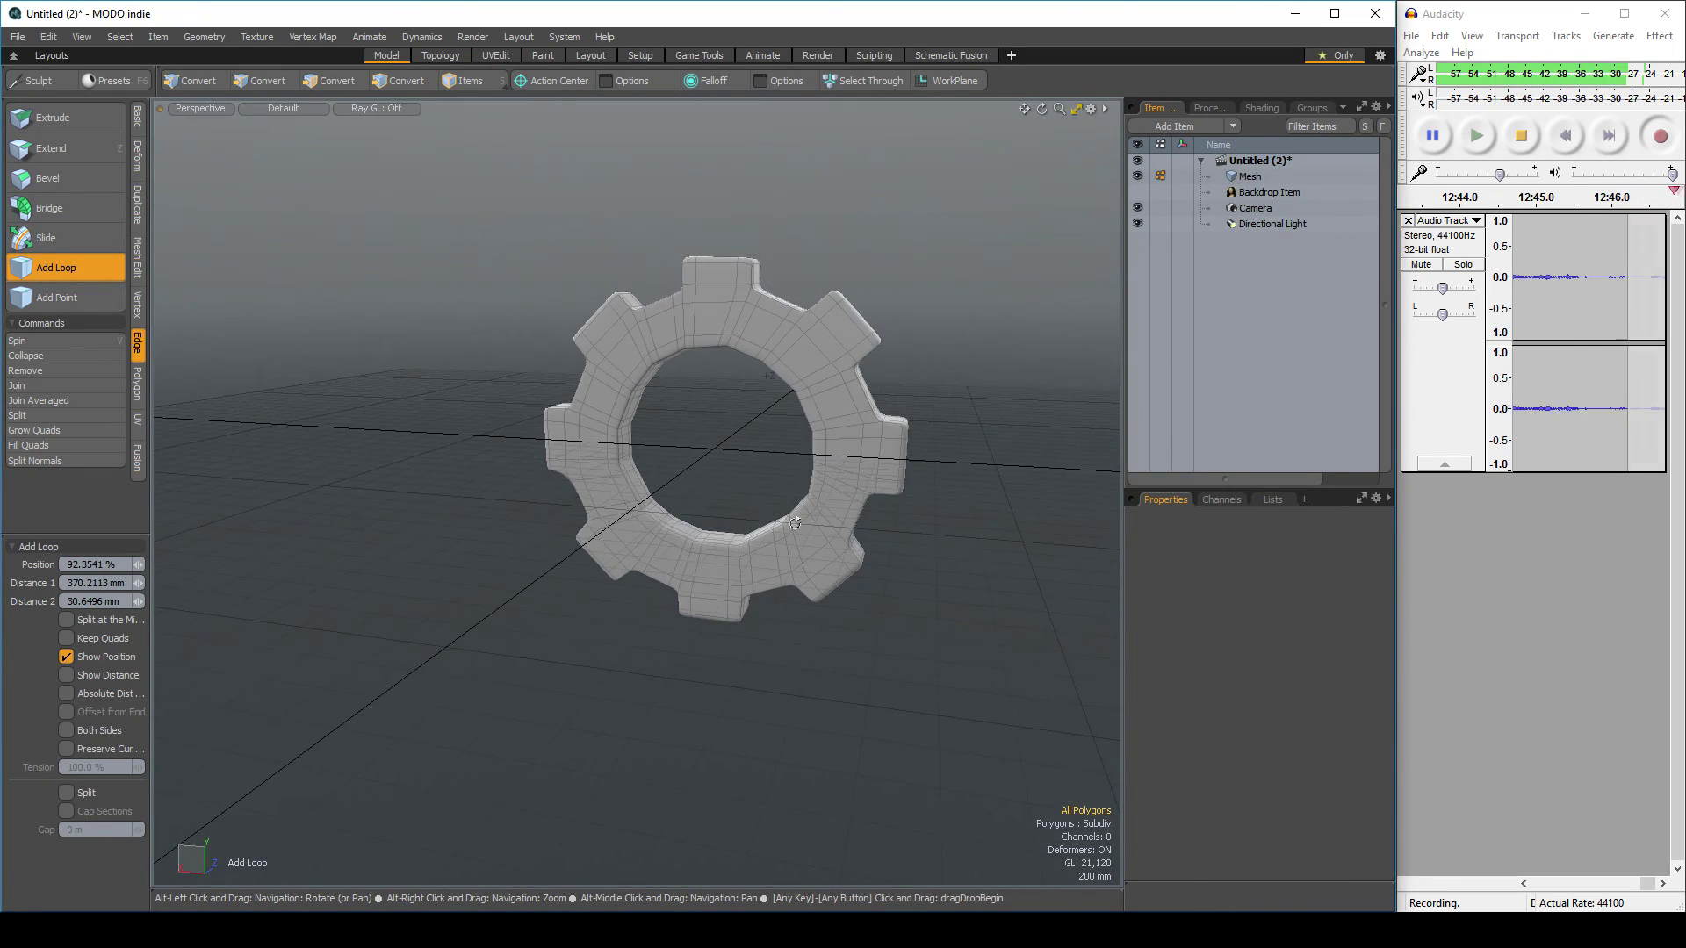
Switch to the Render layout and preview the gear through the render camera at an angled view
{"action": "left_click", "coordinate": [817, 56]}
{"action": "left_click_drag", "start_coordinate": [439, 676], "coordinate": [570, 618], "text": "alt"}
{"action": "left_click", "coordinate": [406, 286]}
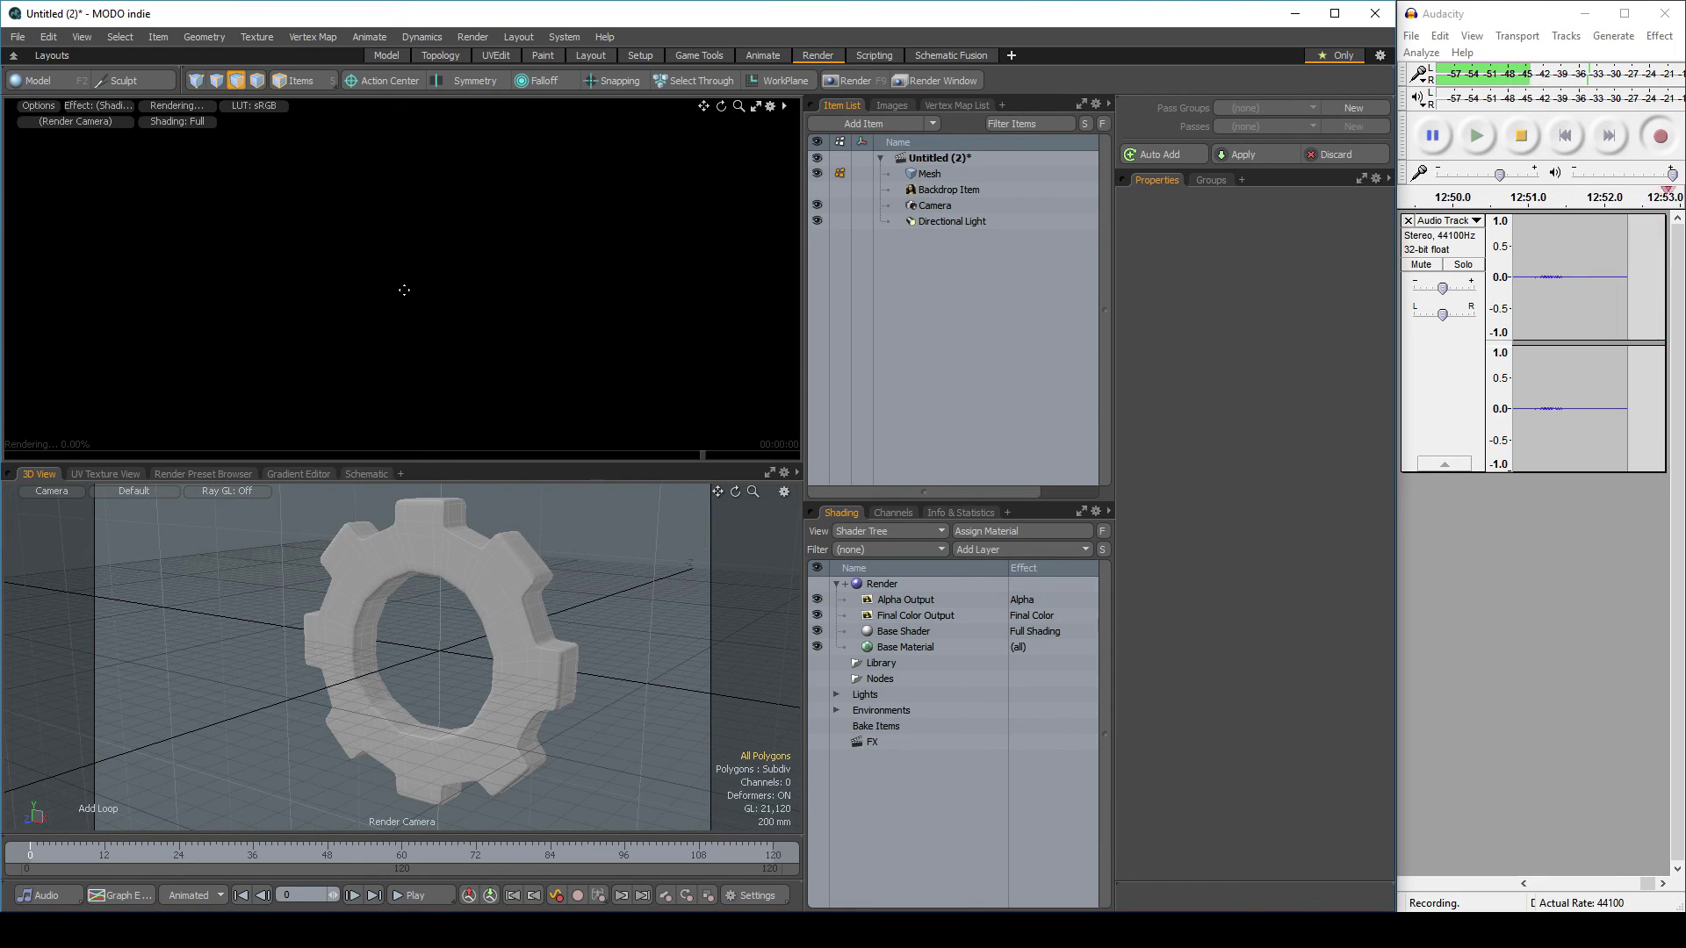